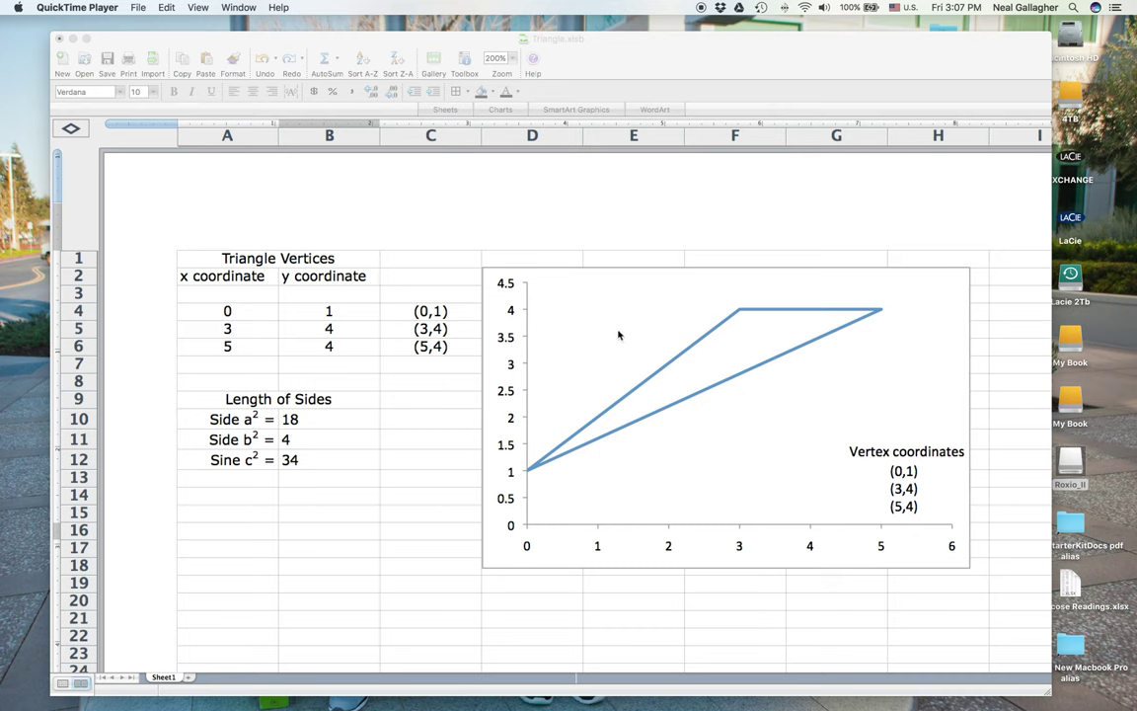
Shift the triangle chart and its vertex-coordinates label slightly to the right on the sheet.
{"action": "left_click", "coordinate": [648, 320]}
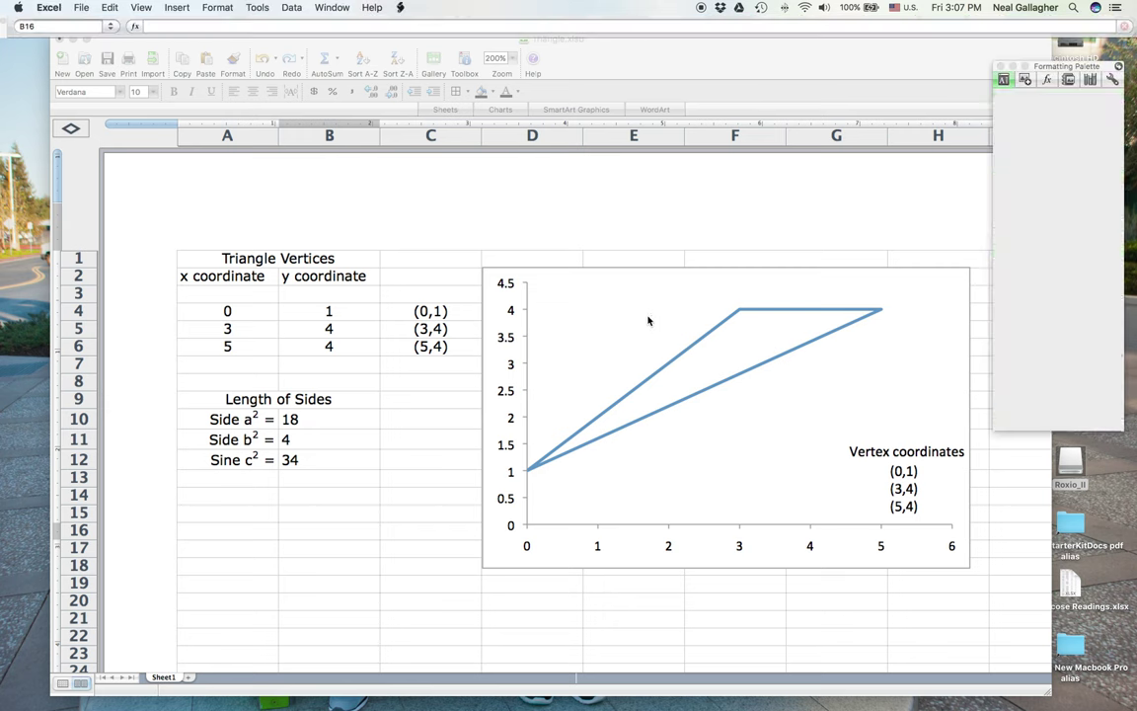
{"action": "left_click", "coordinate": [648, 318]}
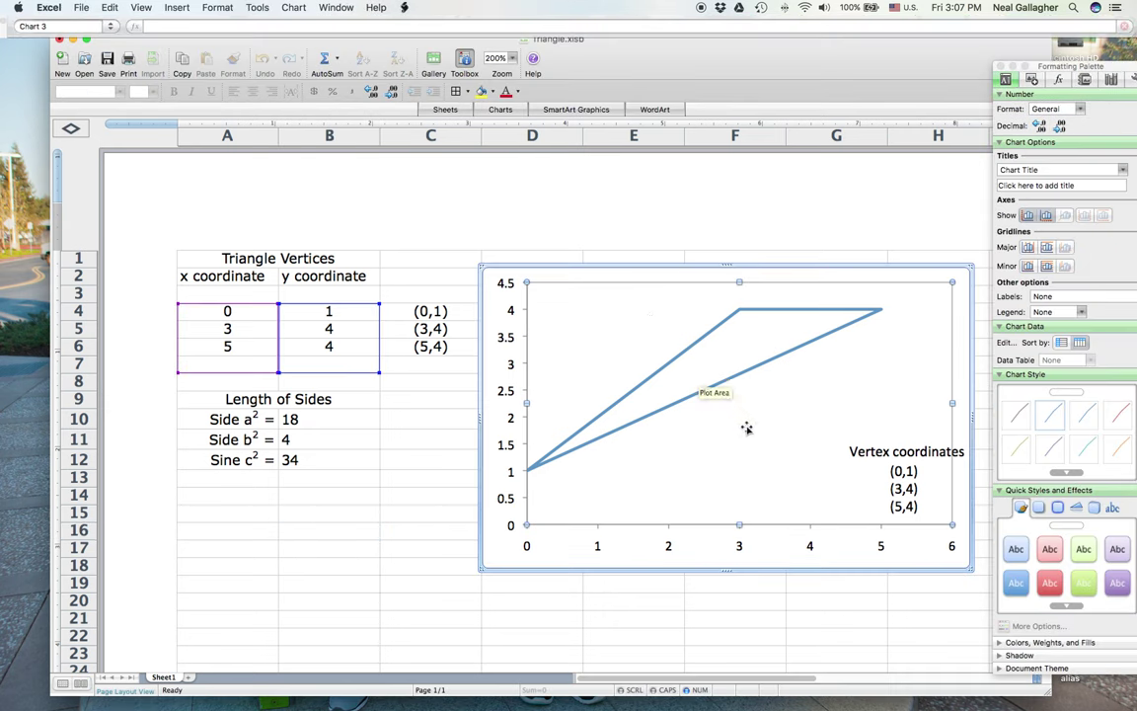
{"action": "left_click", "coordinate": [893, 450]}
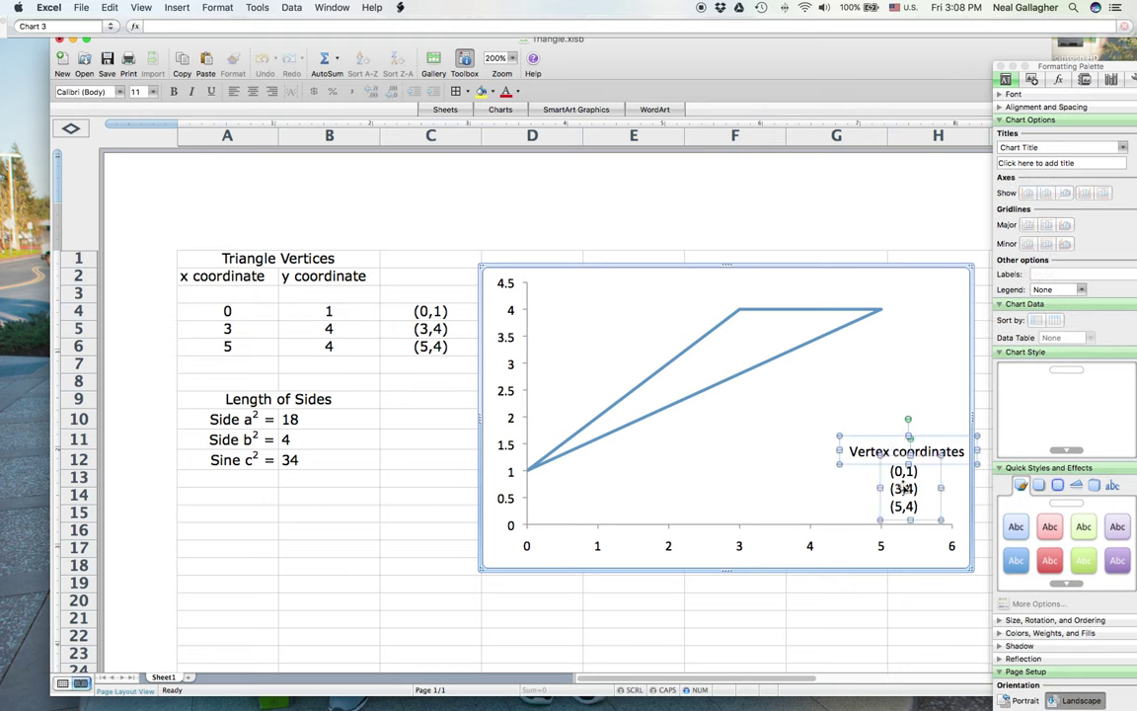
{"action": "left_click", "coordinate": [635, 353]}
{"action": "left_click_drag", "start_coordinate": [634, 353], "coordinate": [683, 335]}
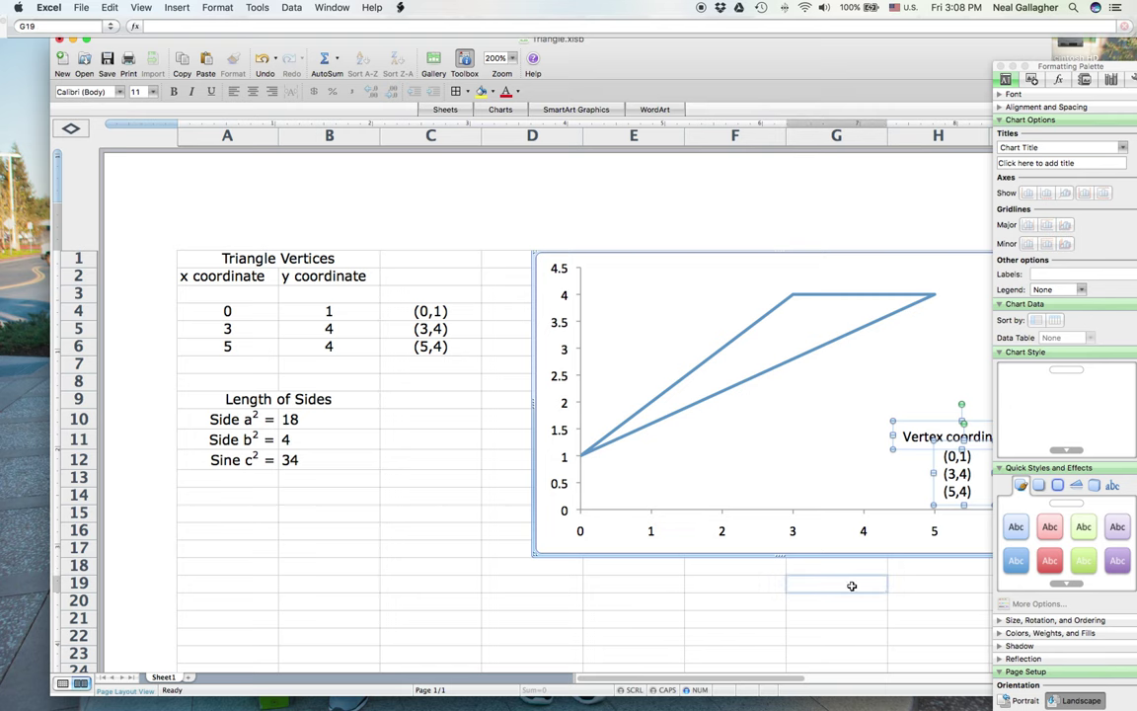
{"action": "left_click", "coordinate": [847, 585]}
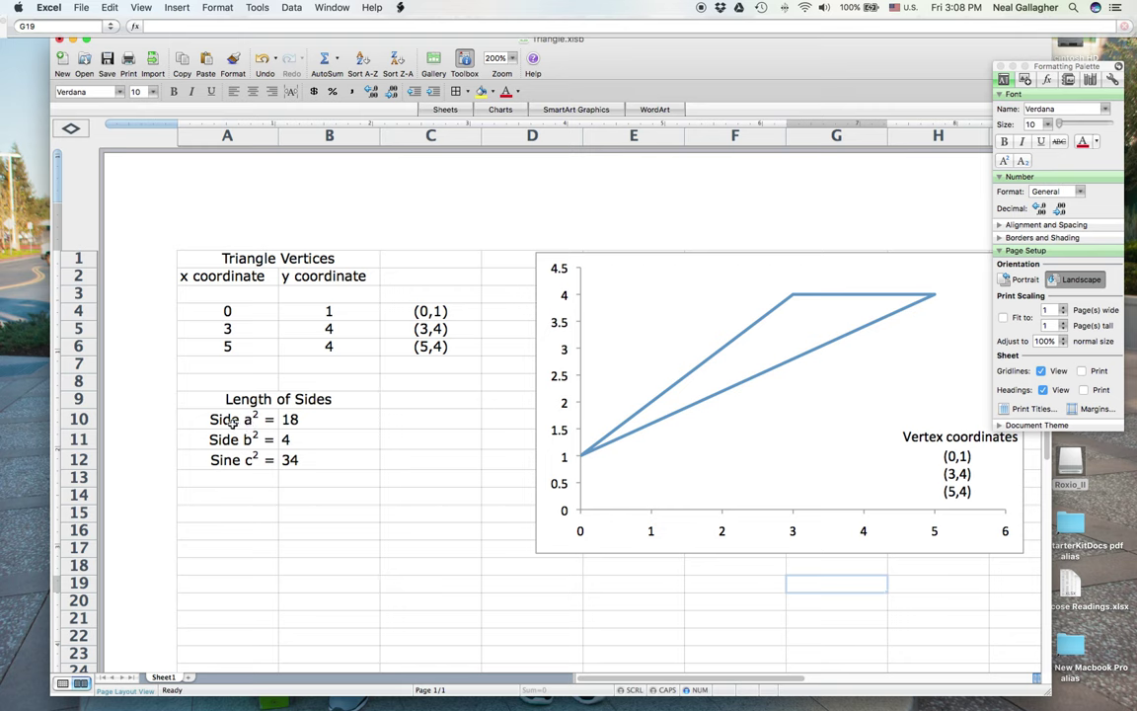
Delete the words Side and Sine so A10:A12 read a² =, b² = and c² =.
{"action": "left_click", "coordinate": [231, 422]}
{"action": "double_click", "coordinate": [239, 420]}
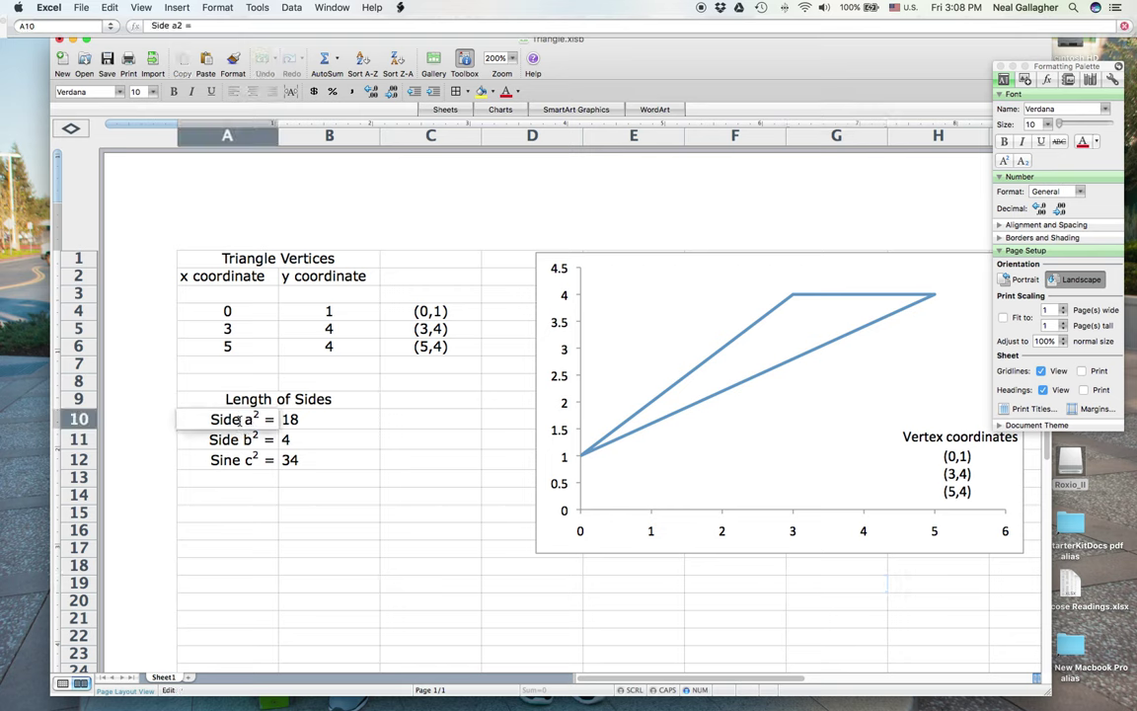
{"action": "key", "text": "BackSpace"}
{"action": "key", "text": "BackSpace"}
{"action": "key", "text": "BackSpace"}
{"action": "key", "text": "BackSpace"}
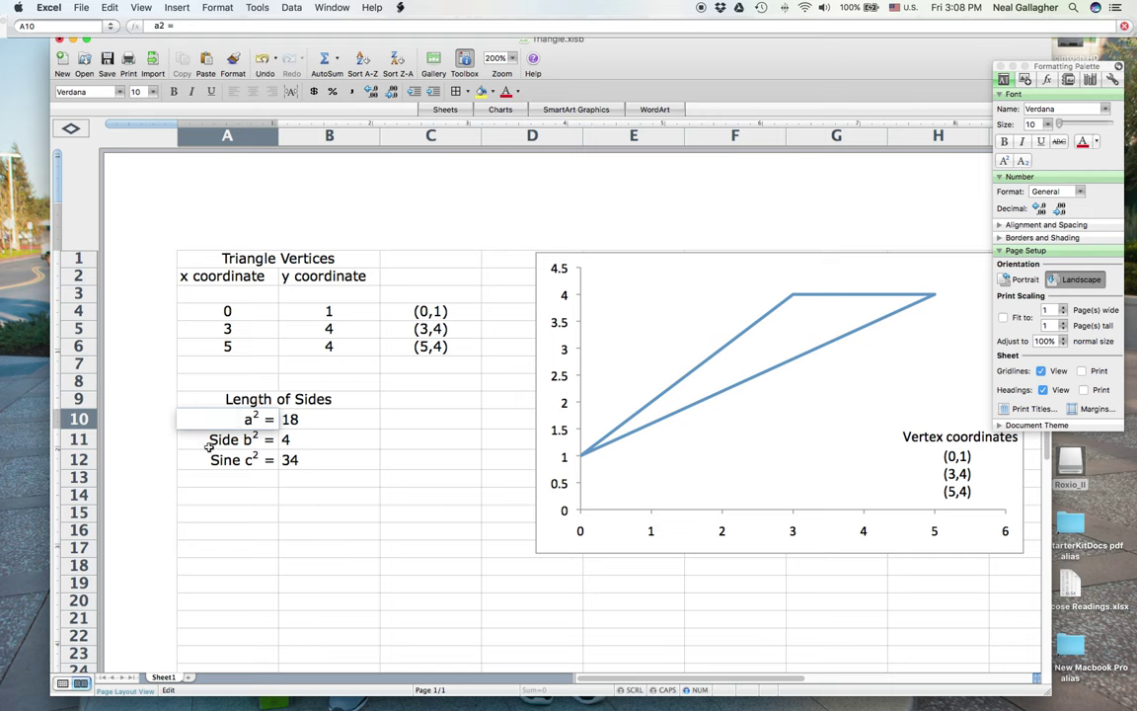
{"action": "left_click", "coordinate": [209, 445]}
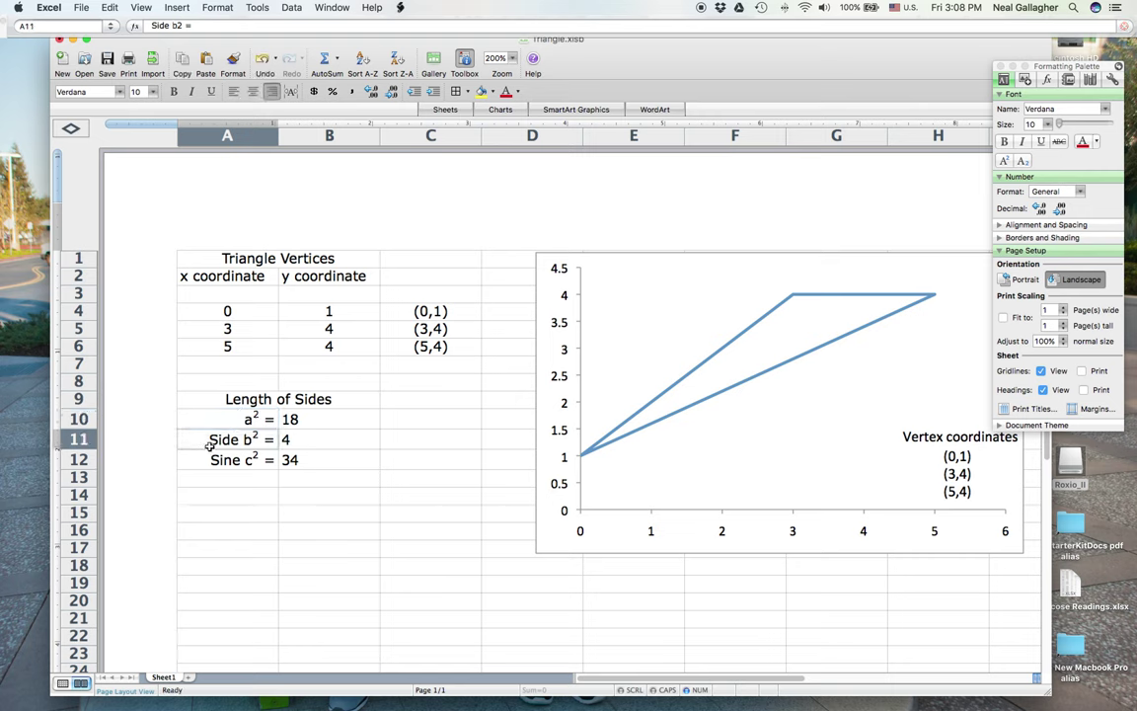
{"action": "double_click", "coordinate": [242, 441]}
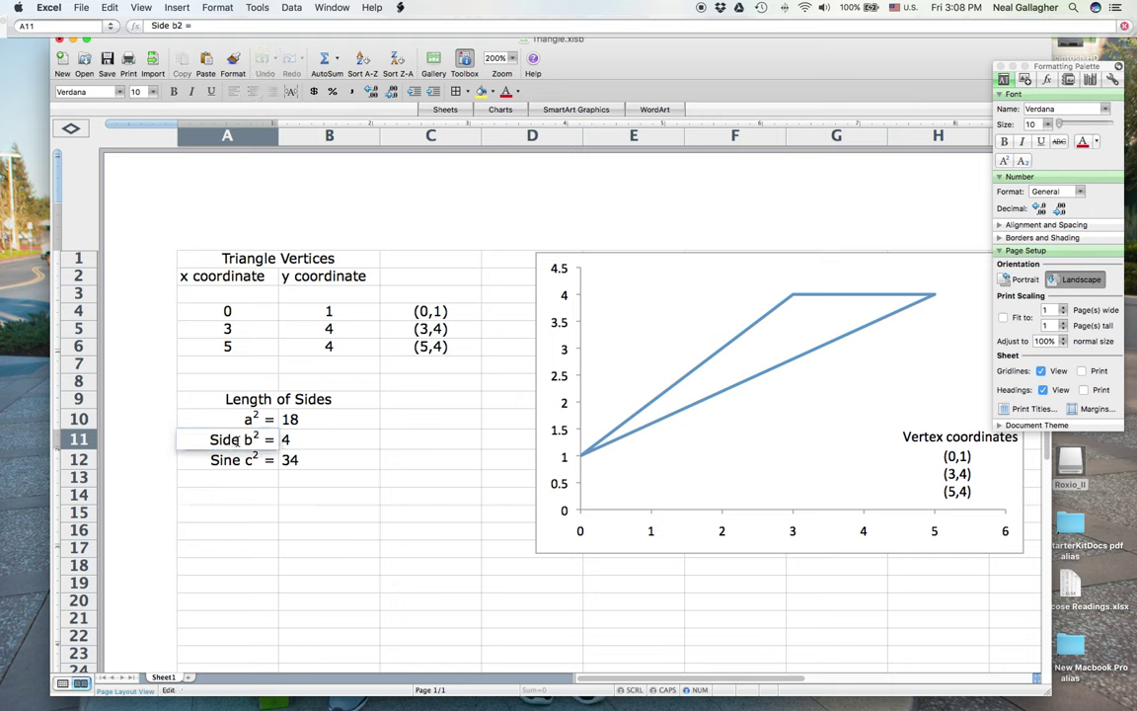
{"action": "key", "text": "BackSpace"}
{"action": "key", "text": "BackSpace"}
{"action": "key", "text": "BackSpace"}
{"action": "key", "text": "BackSpace"}
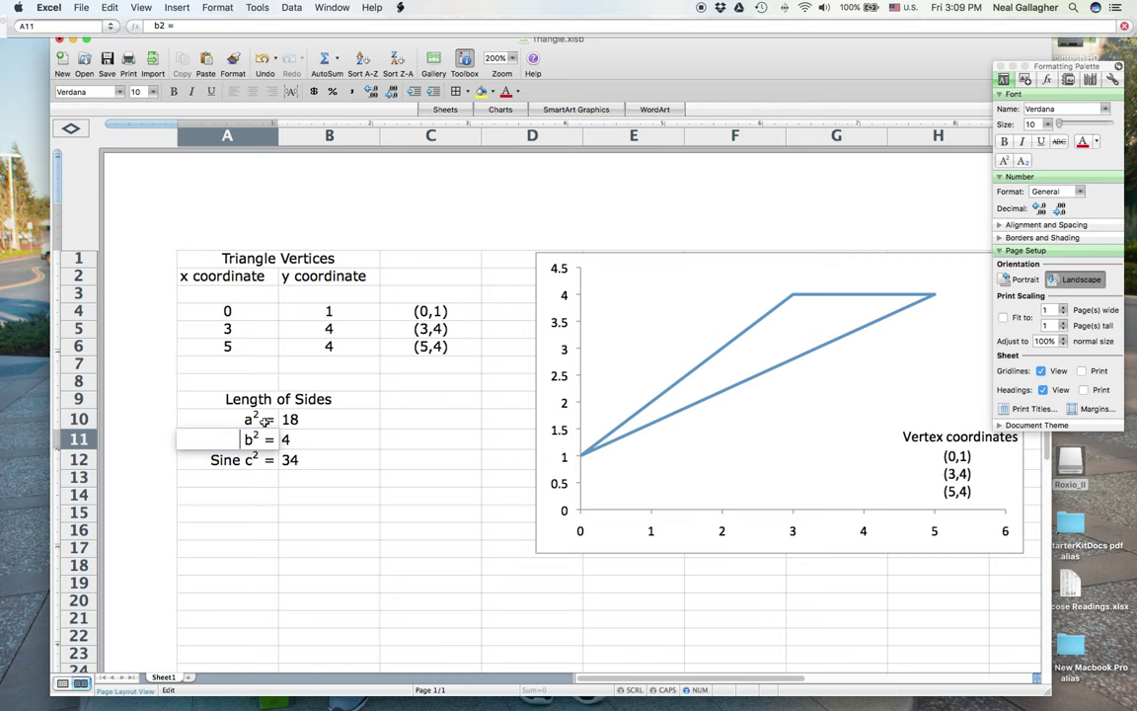
{"action": "left_click", "coordinate": [235, 460]}
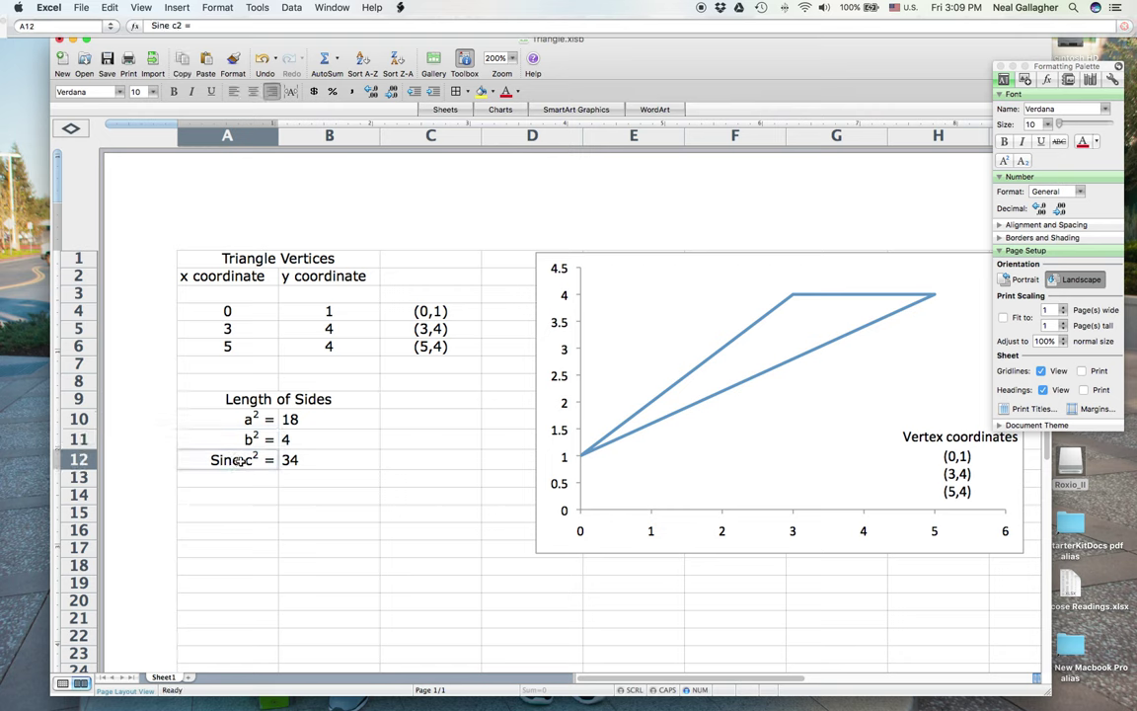
{"action": "double_click", "coordinate": [243, 460]}
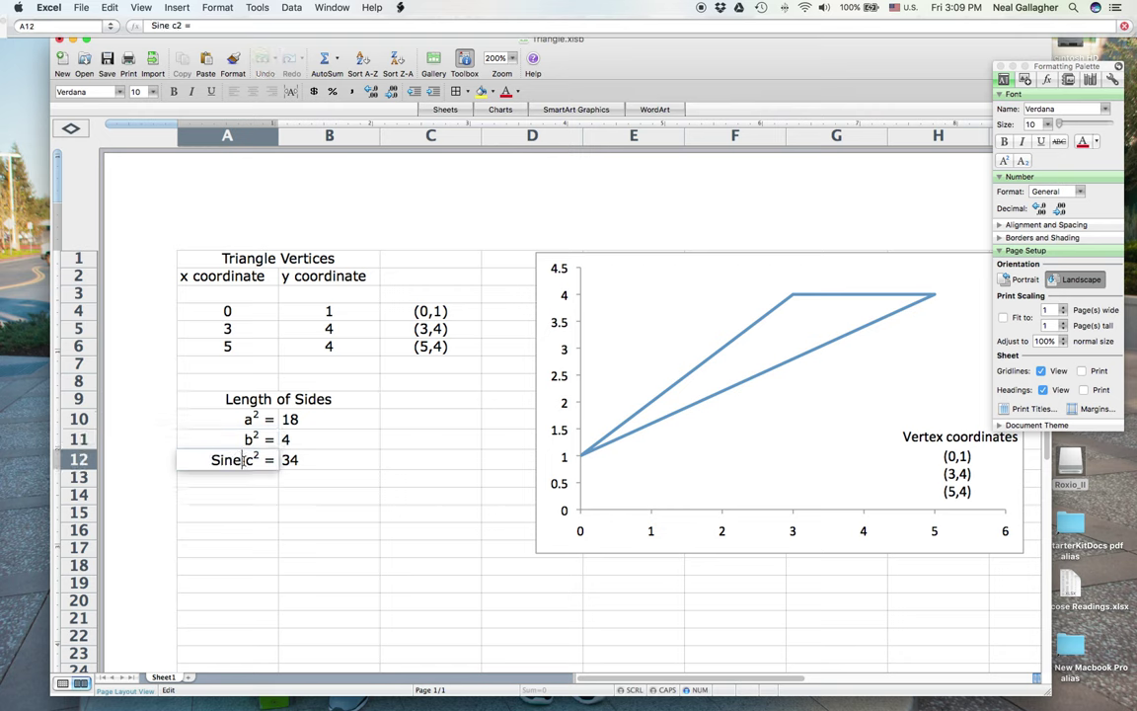
{"action": "key", "text": "BackSpace"}
{"action": "key", "text": "BackSpace"}
{"action": "key", "text": "BackSpace"}
{"action": "key", "text": "BackSpace"}
{"action": "key", "text": "Return"}
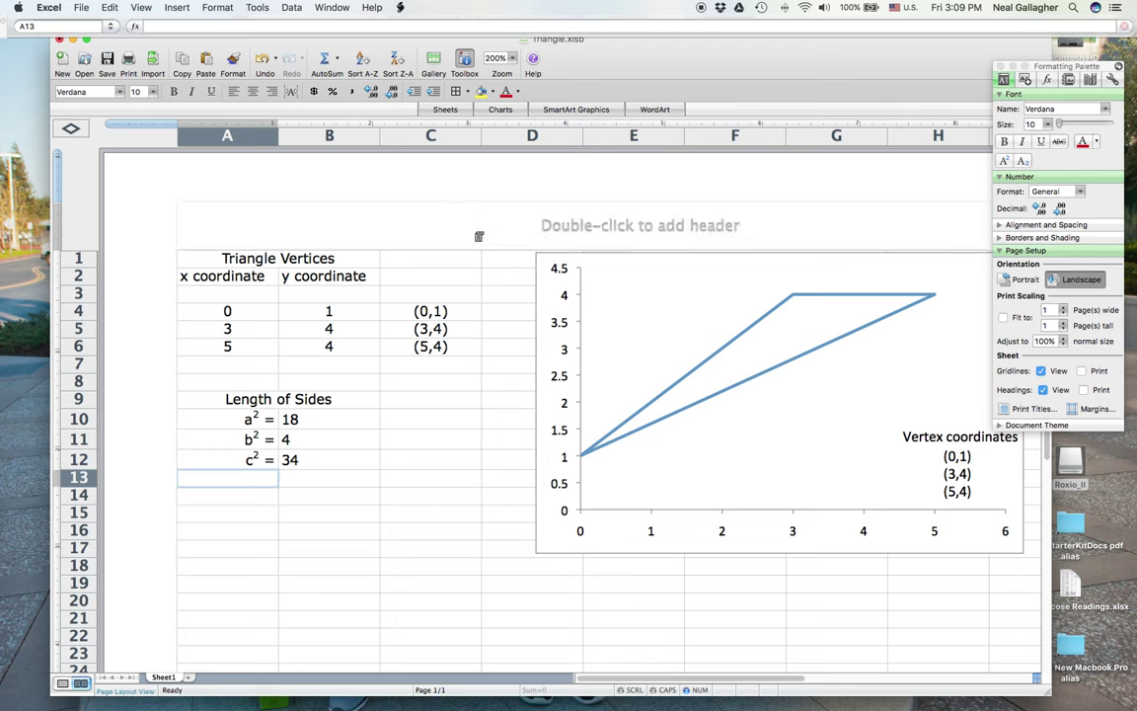
Narrow column C and clear a misplaced a= label from C9.
{"action": "left_click_drag", "start_coordinate": [480, 140], "coordinate": [425, 143]}
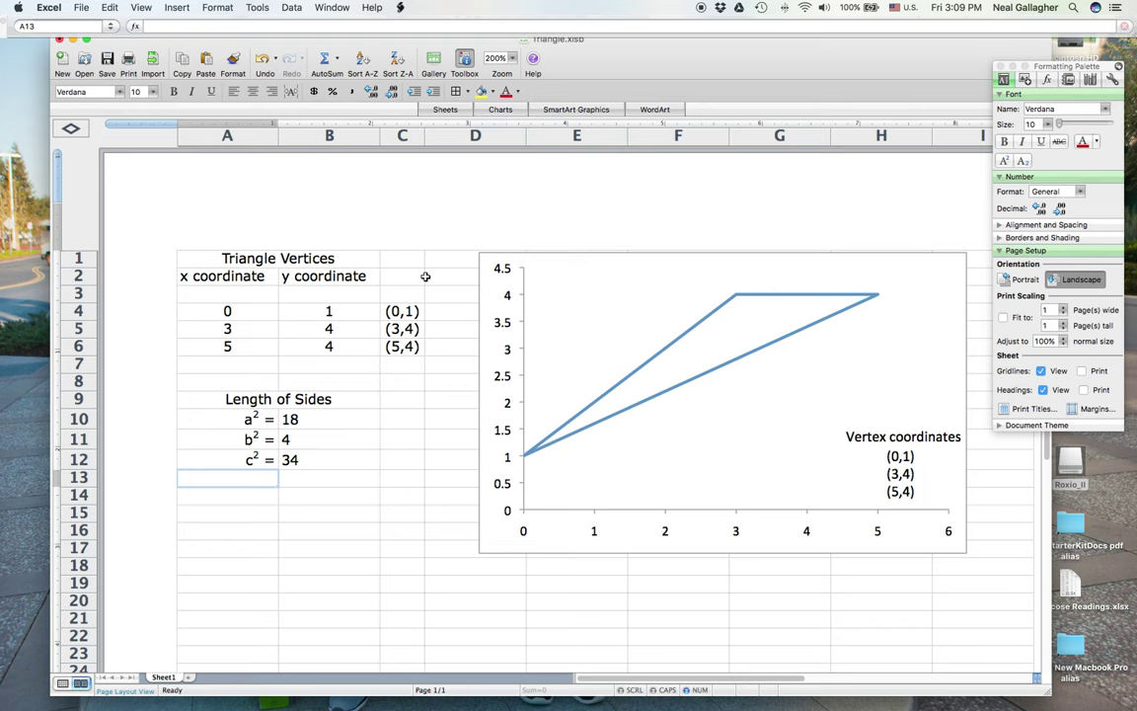
{"action": "left_click", "coordinate": [396, 404]}
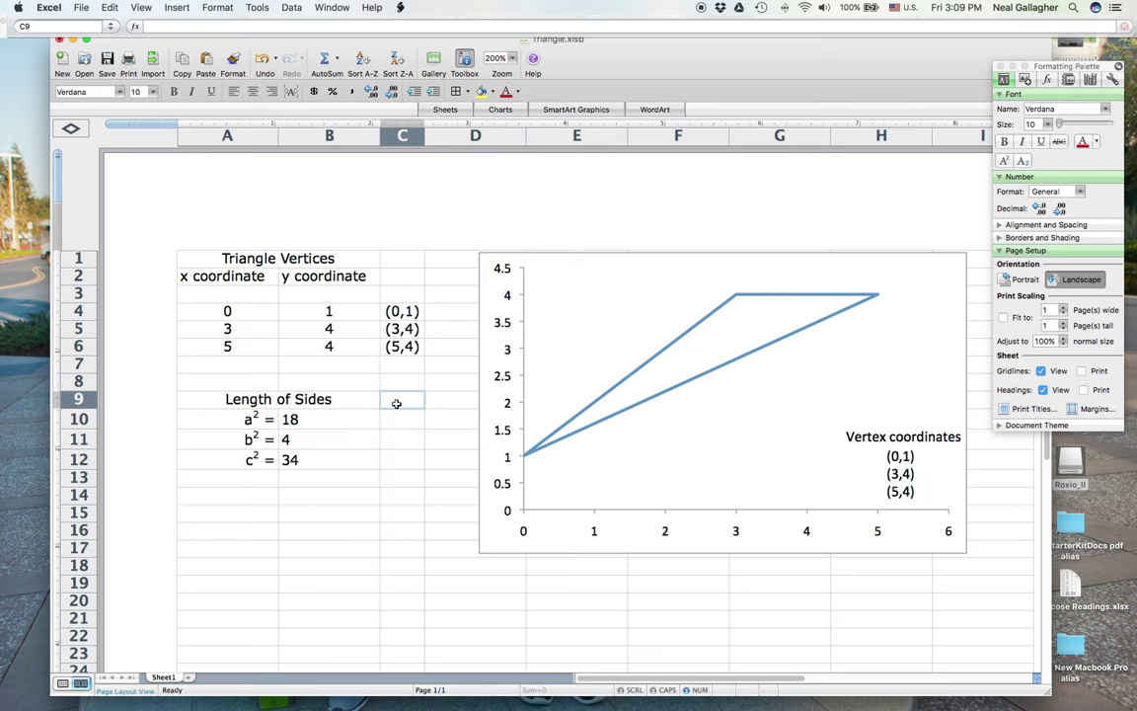
{"action": "type", "text": "a="}
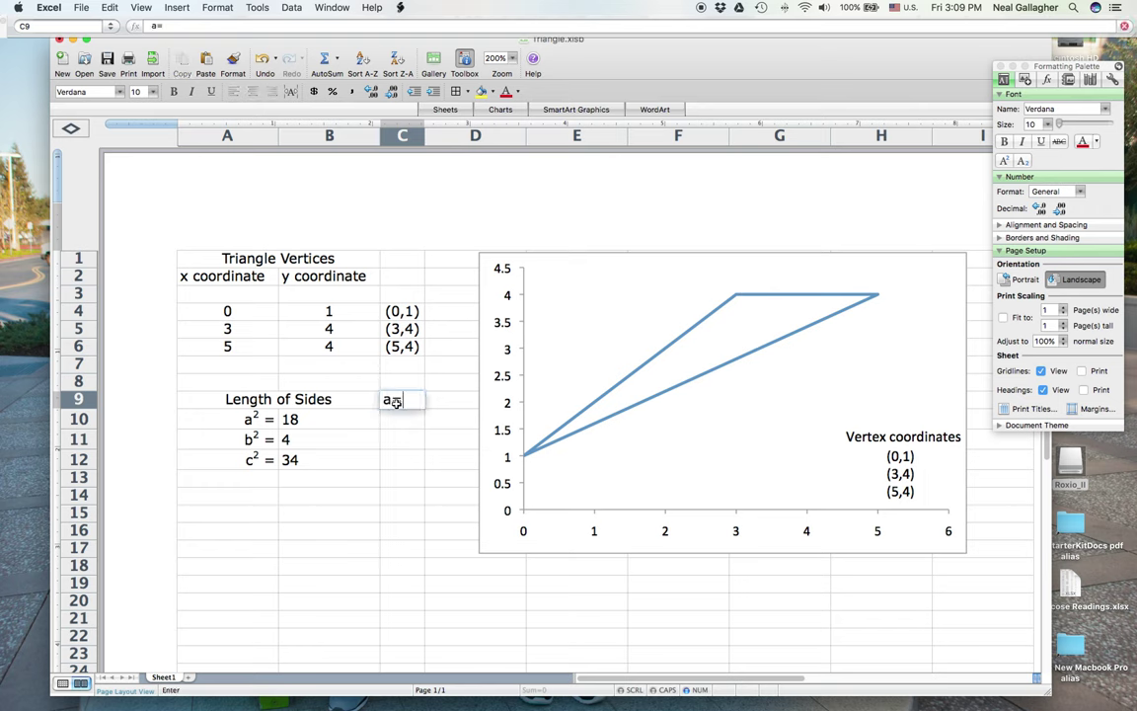
{"action": "left_click", "coordinate": [405, 419]}
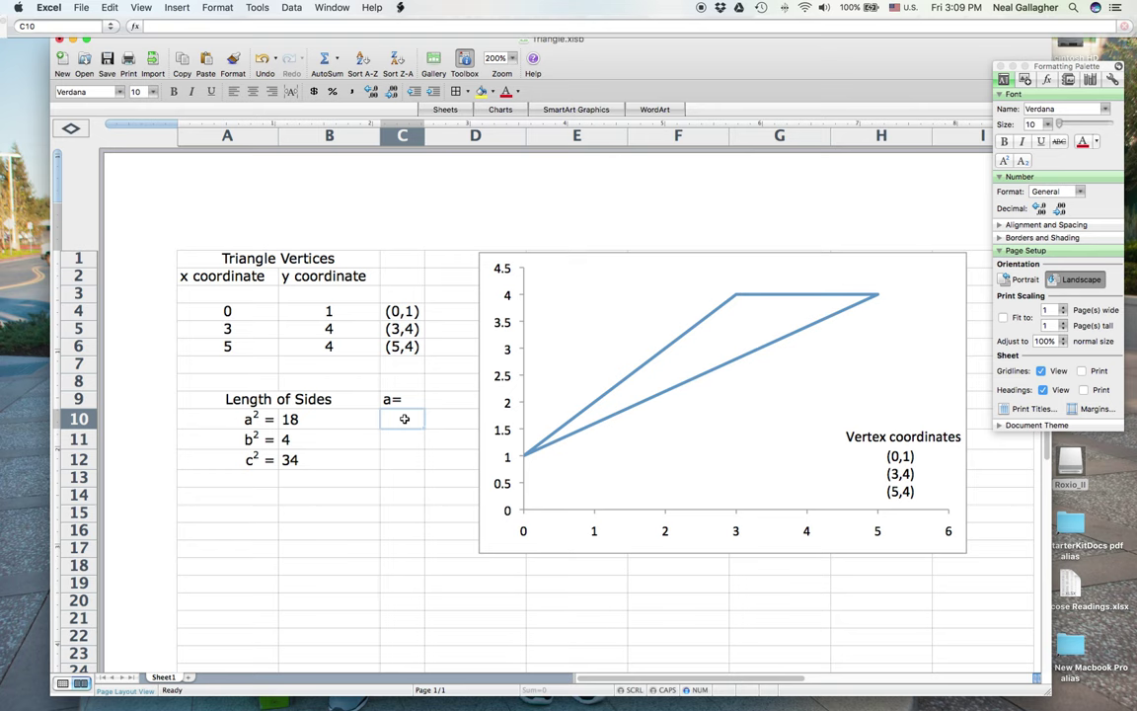
{"action": "type", "text": "b="}
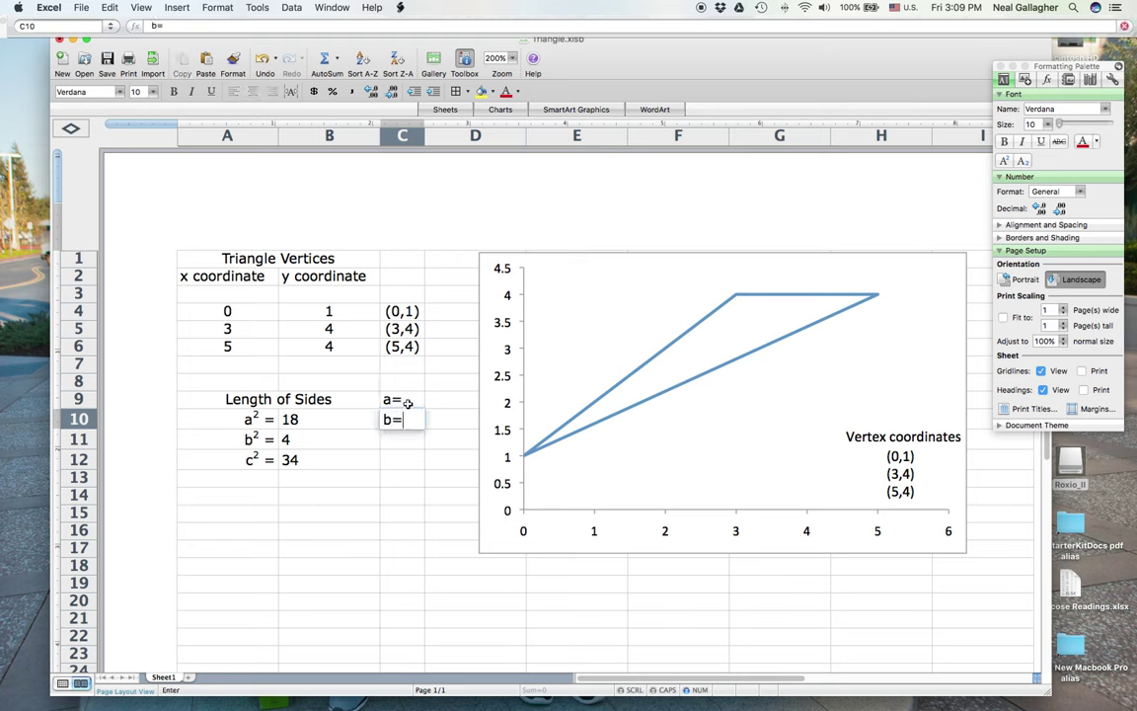
{"action": "double_click", "coordinate": [405, 400]}
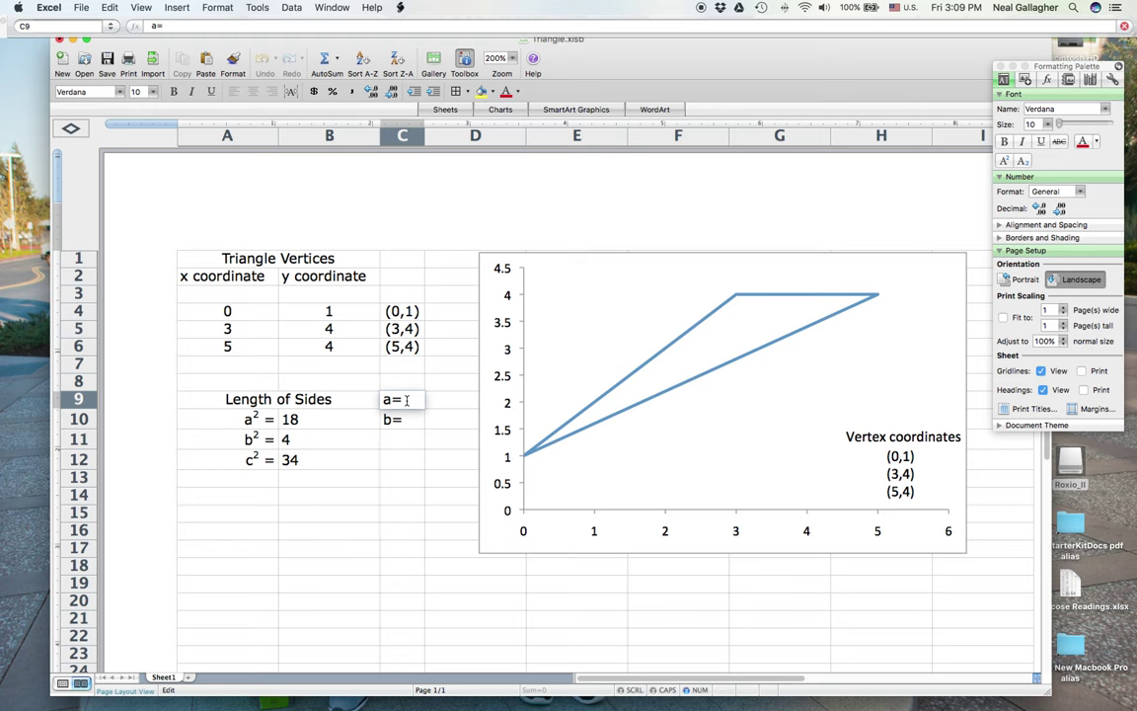
{"action": "left_click_drag", "start_coordinate": [406, 400], "coordinate": [373, 400]}
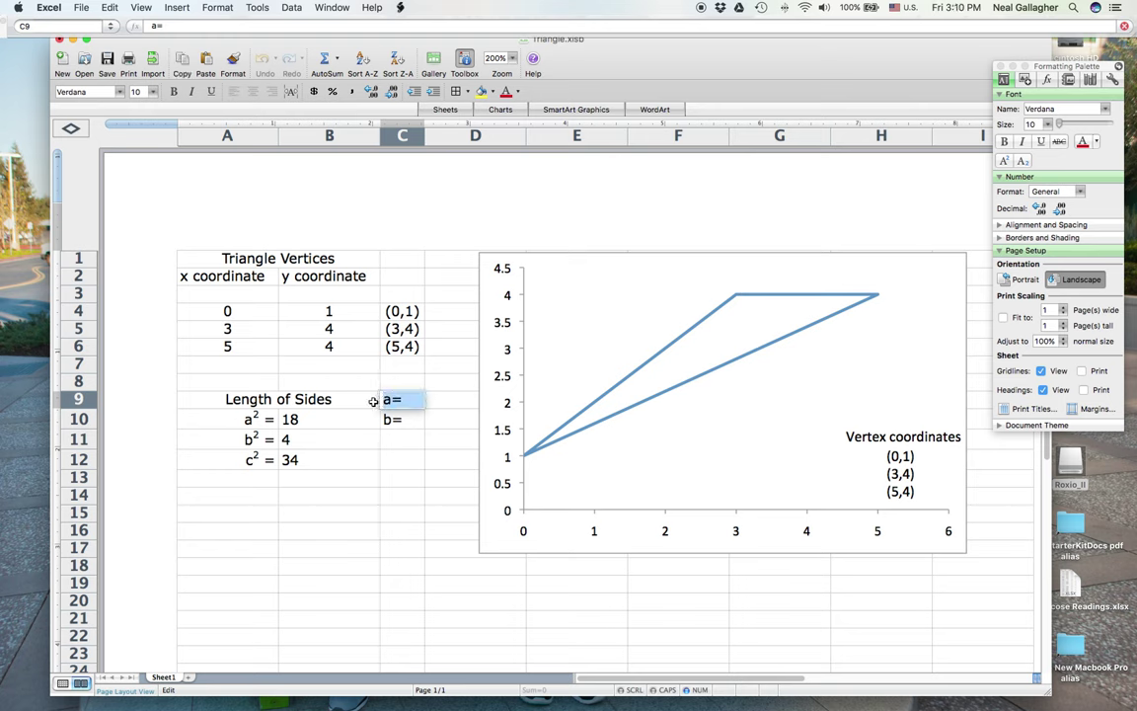
{"action": "key", "text": "BackSpace"}
Label C10, C11 and C12 with a=, b= and c= beside the squared sides.
{"action": "double_click", "coordinate": [397, 419]}
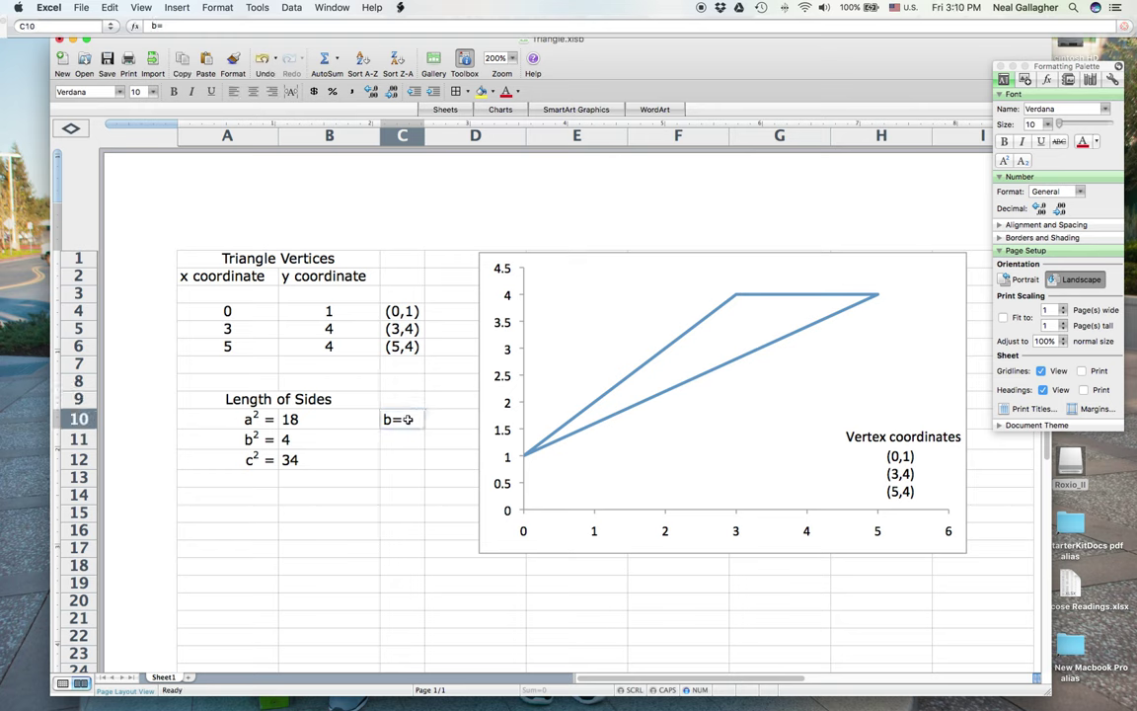
{"action": "key", "text": "BackSpace"}
{"action": "type", "text": "a"}
{"action": "left_click", "coordinate": [405, 444]}
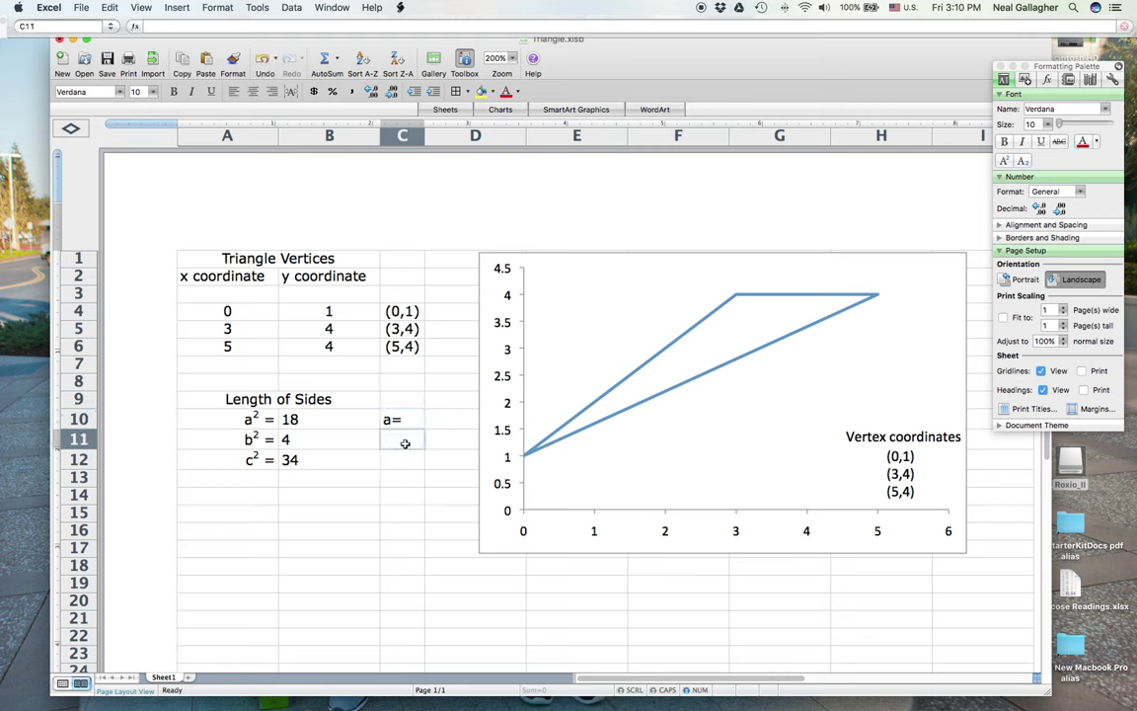
{"action": "type", "text": "b="}
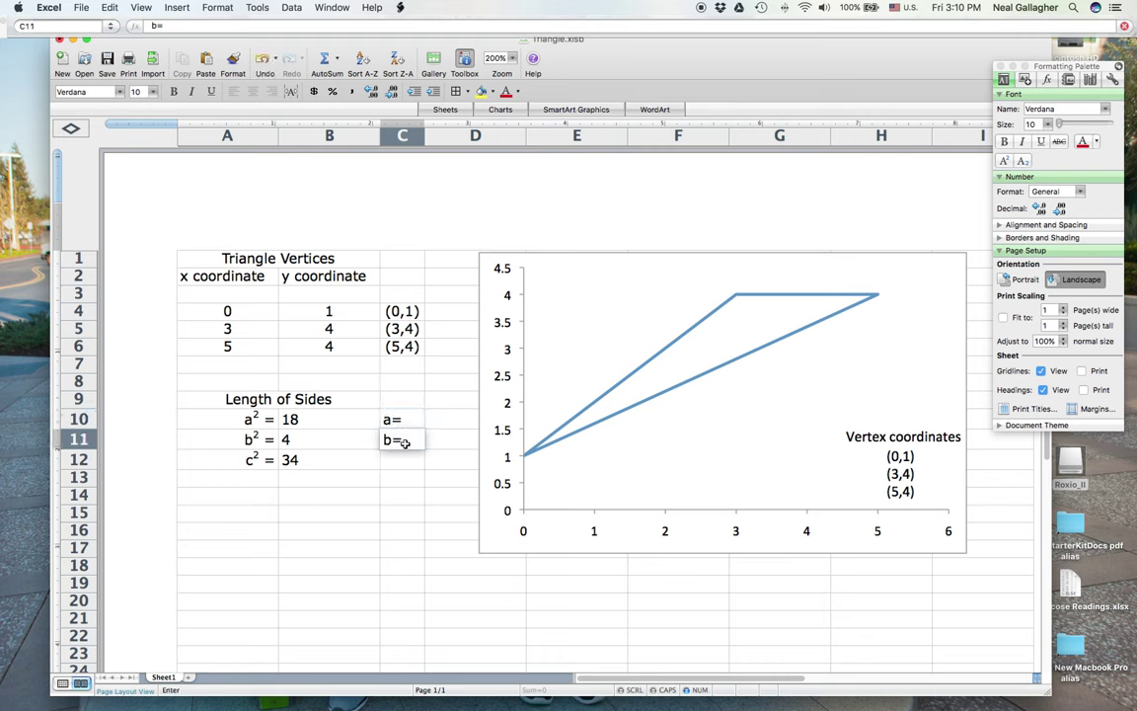
{"action": "left_click", "coordinate": [401, 460]}
{"action": "type", "text": "c="}
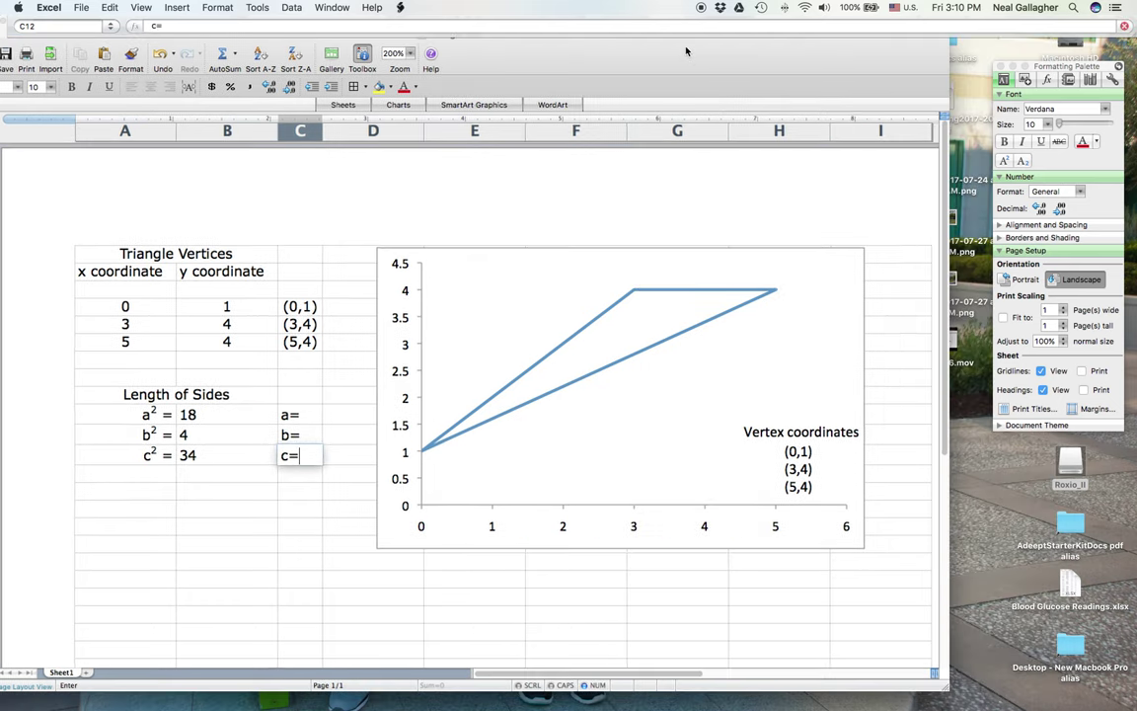
{"action": "left_click_drag", "start_coordinate": [719, 37], "coordinate": [607, 33]}
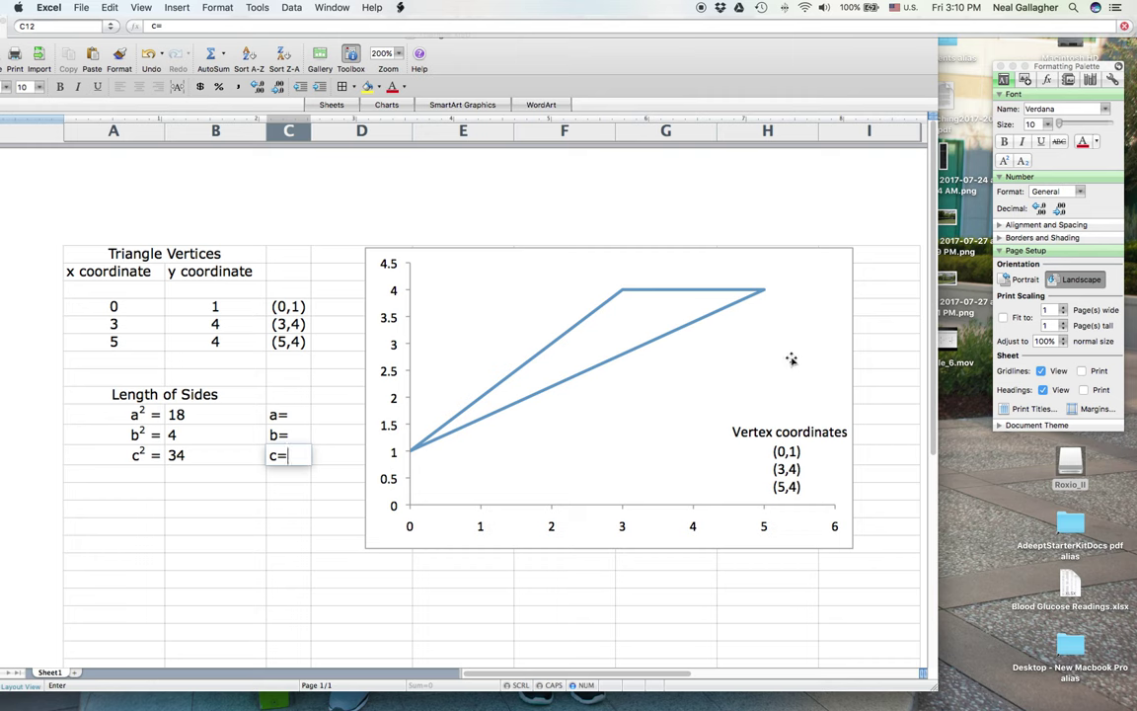
Commit c= in C12 and move the chart about half a column right, clear of the labels.
{"action": "left_click", "coordinate": [609, 379]}
{"action": "left_click", "coordinate": [796, 431]}
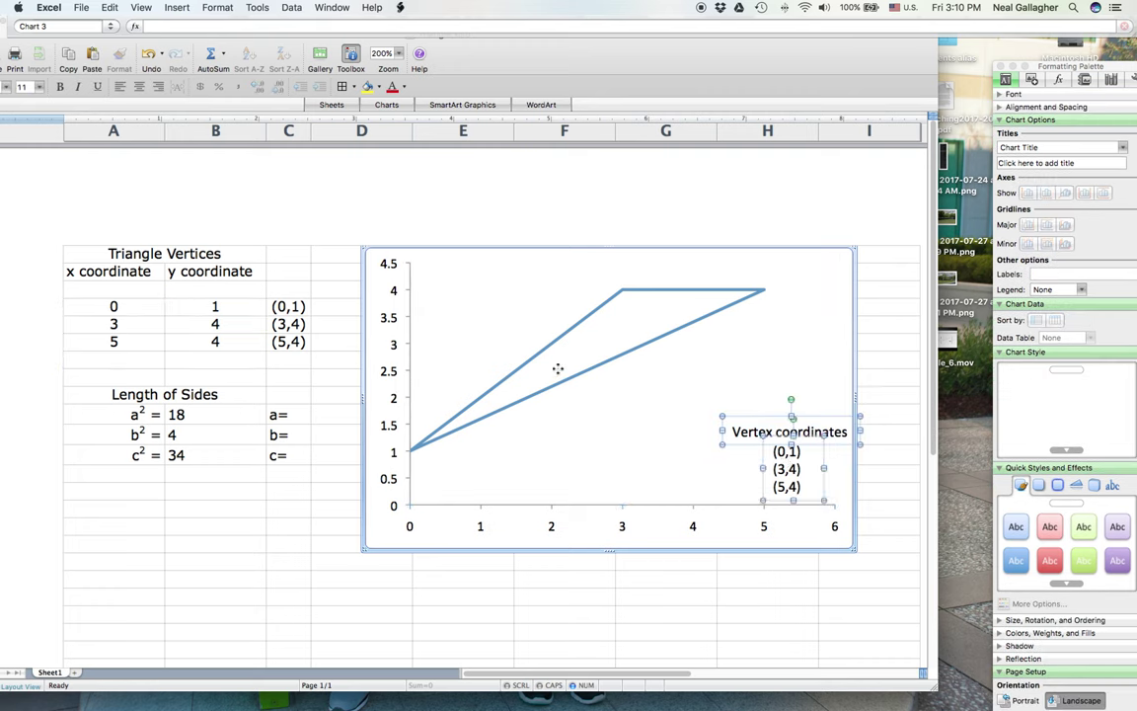
{"action": "left_click_drag", "start_coordinate": [558, 368], "coordinate": [609, 370]}
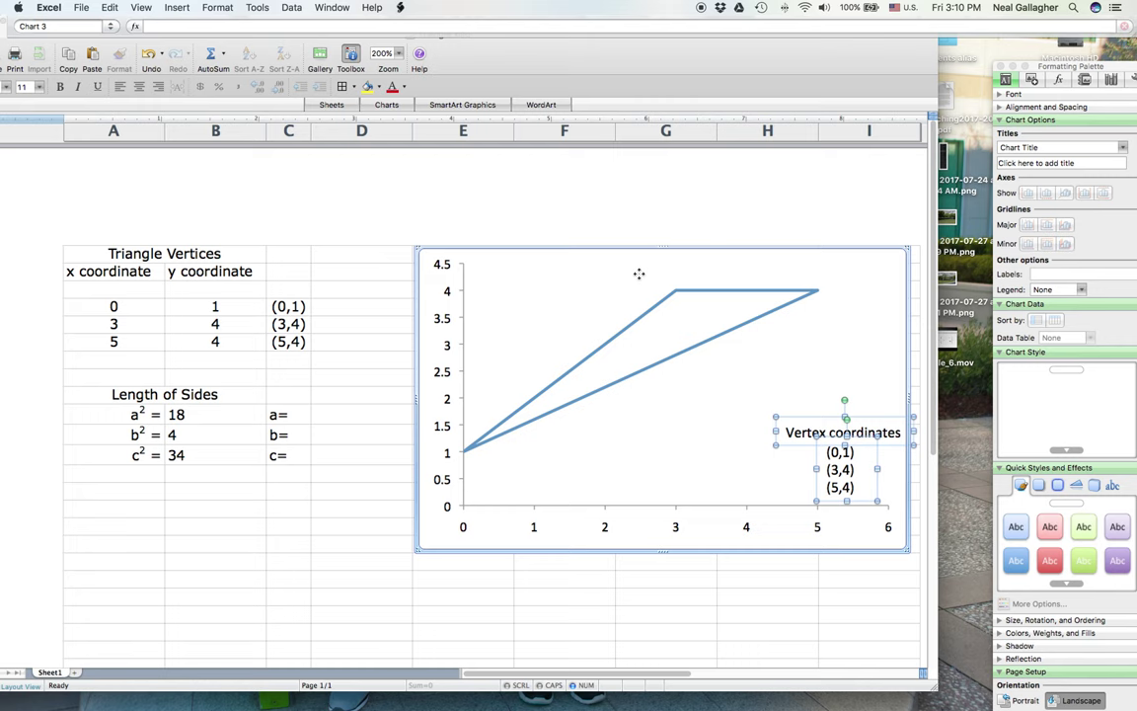
{"action": "left_click", "coordinate": [331, 418]}
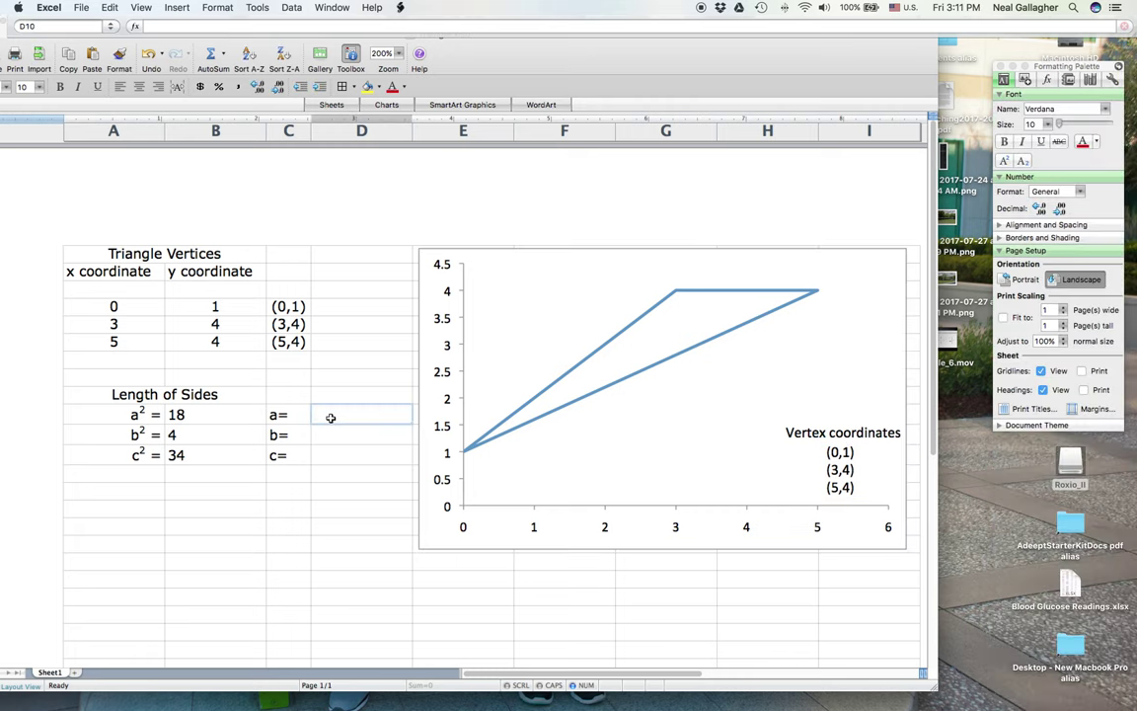
Enter =SQRT(B10) in D10 and fill it to D12, giving 4.24264069, 2 and 5.83095189.
{"action": "type", "text": "="}
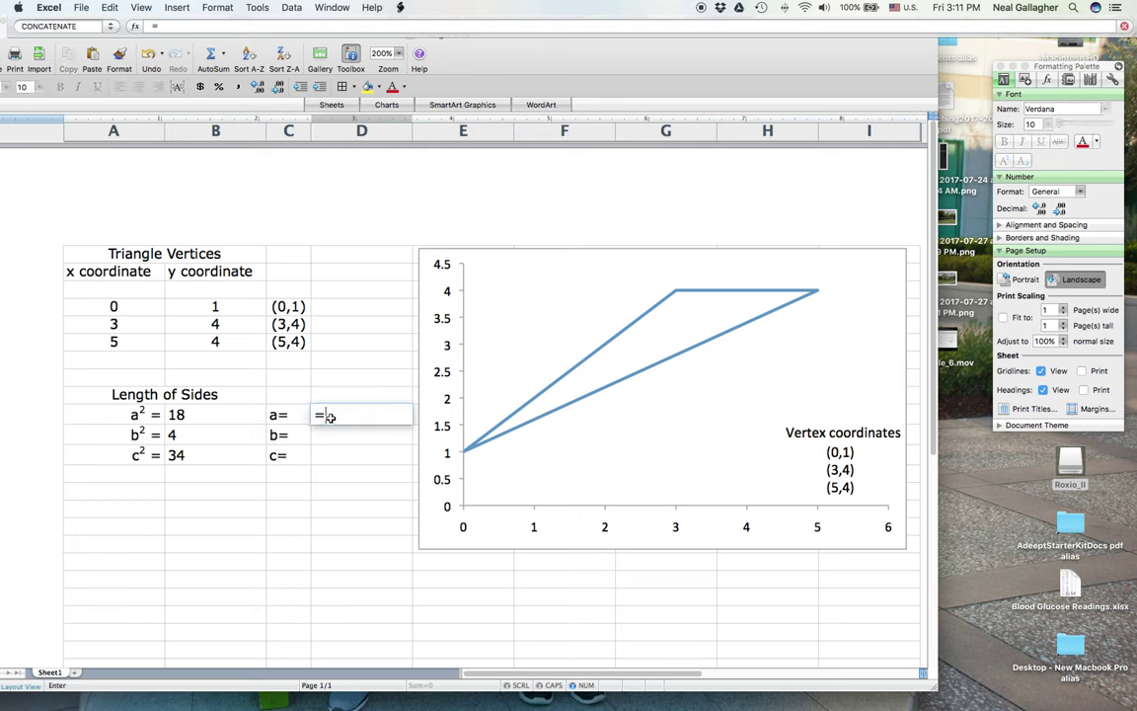
{"action": "type", "text": "s"}
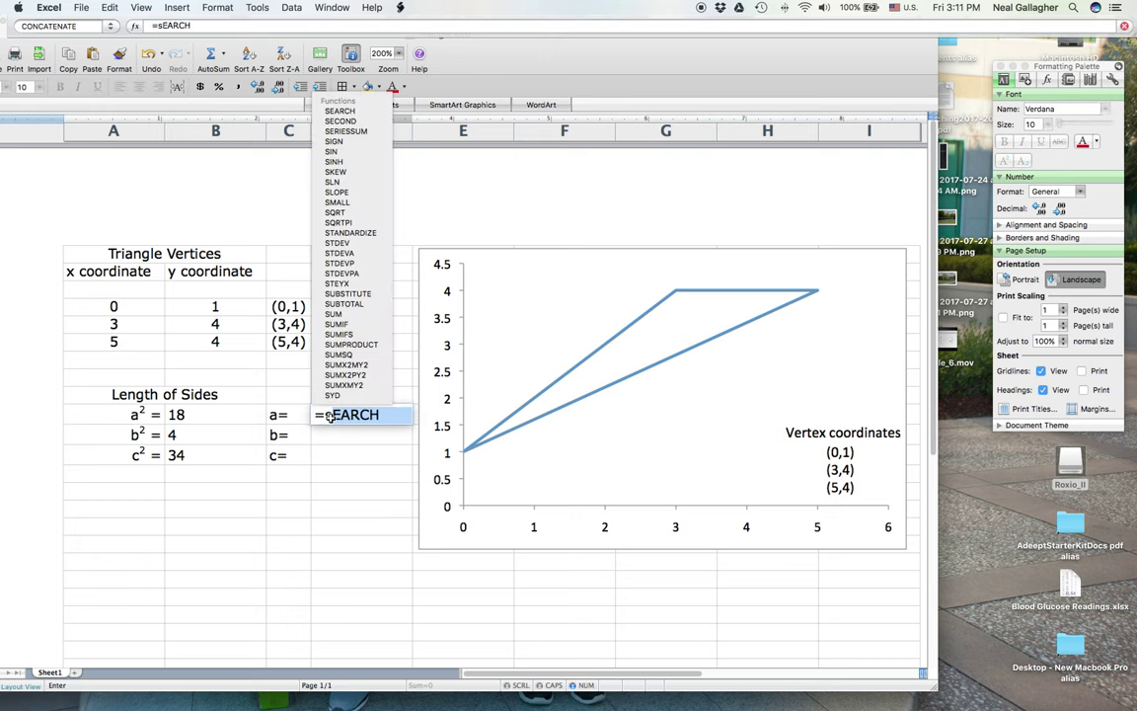
{"action": "type", "text": "qrt"}
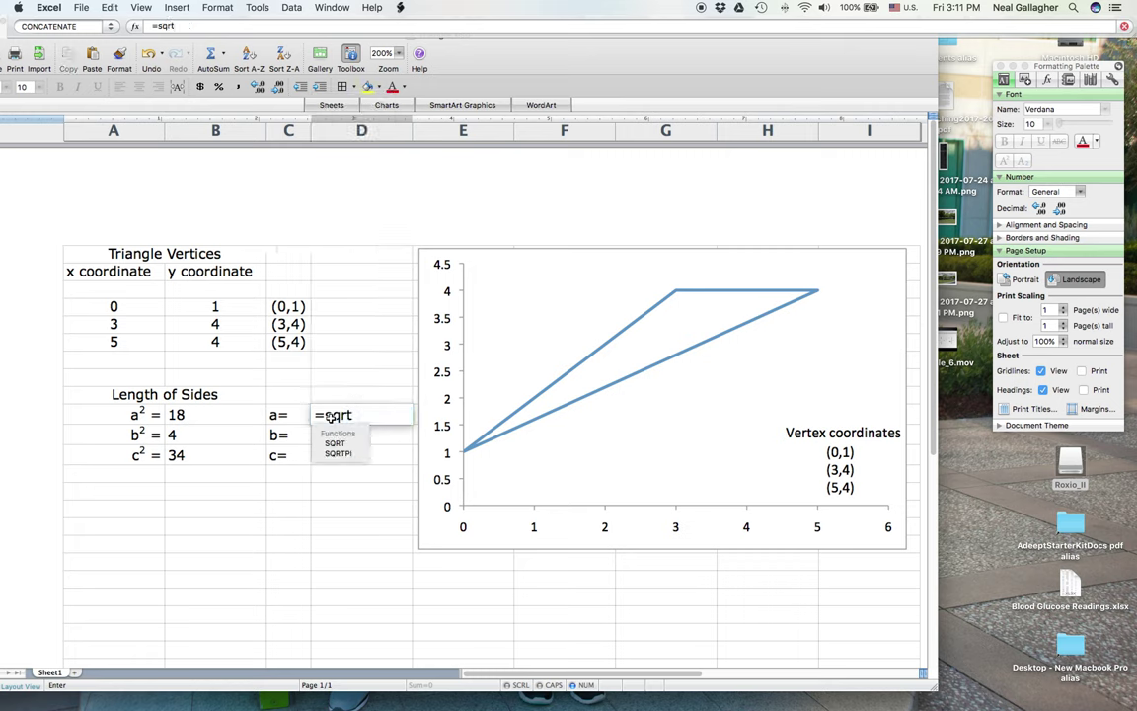
{"action": "type", "text": "("}
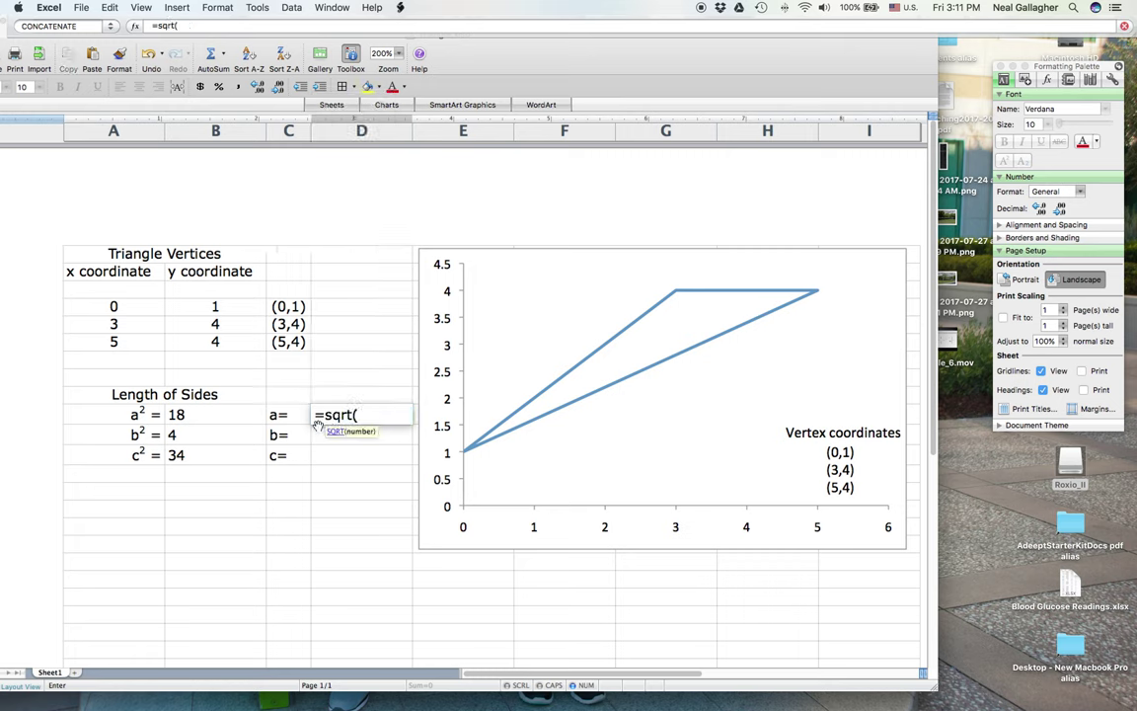
{"action": "left_click", "coordinate": [205, 416]}
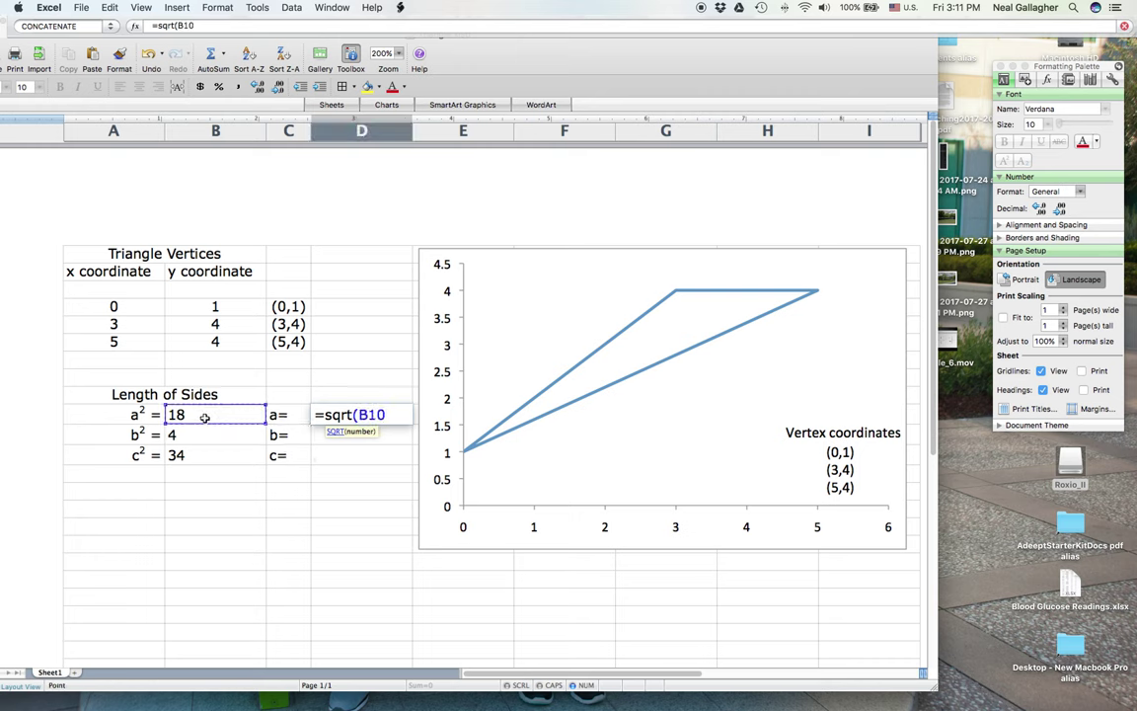
{"action": "type", "text": ")"}
{"action": "key", "text": "Return"}
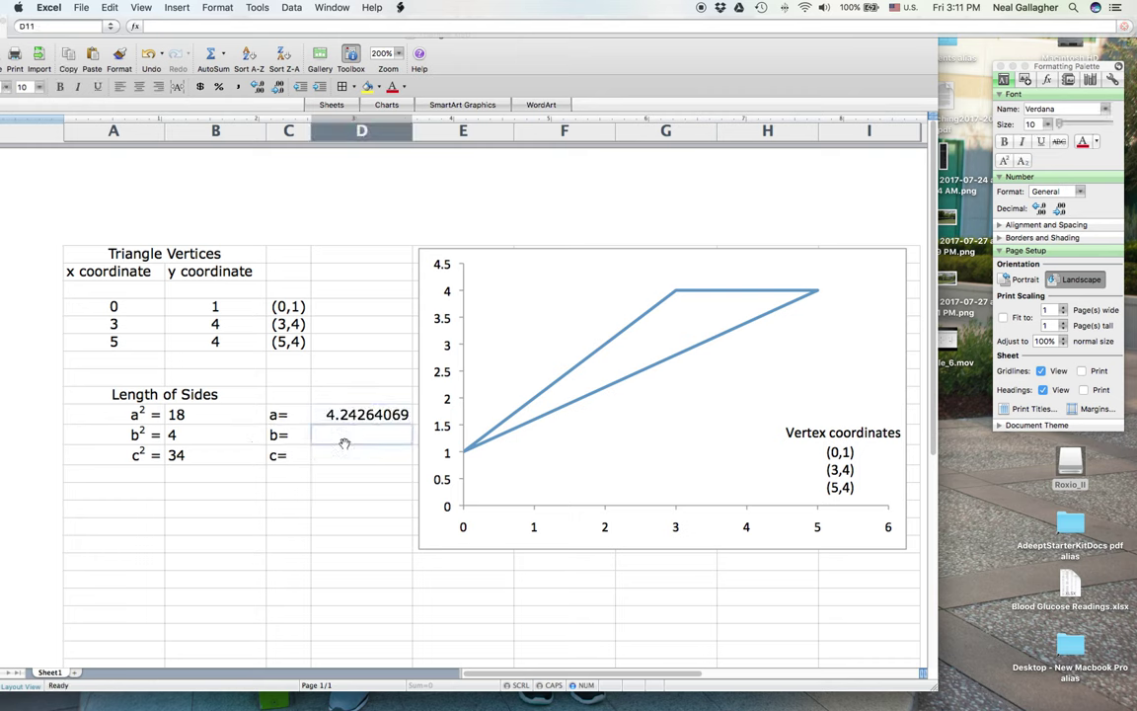
{"action": "left_click", "coordinate": [400, 415]}
{"action": "left_click_drag", "start_coordinate": [409, 421], "coordinate": [410, 459]}
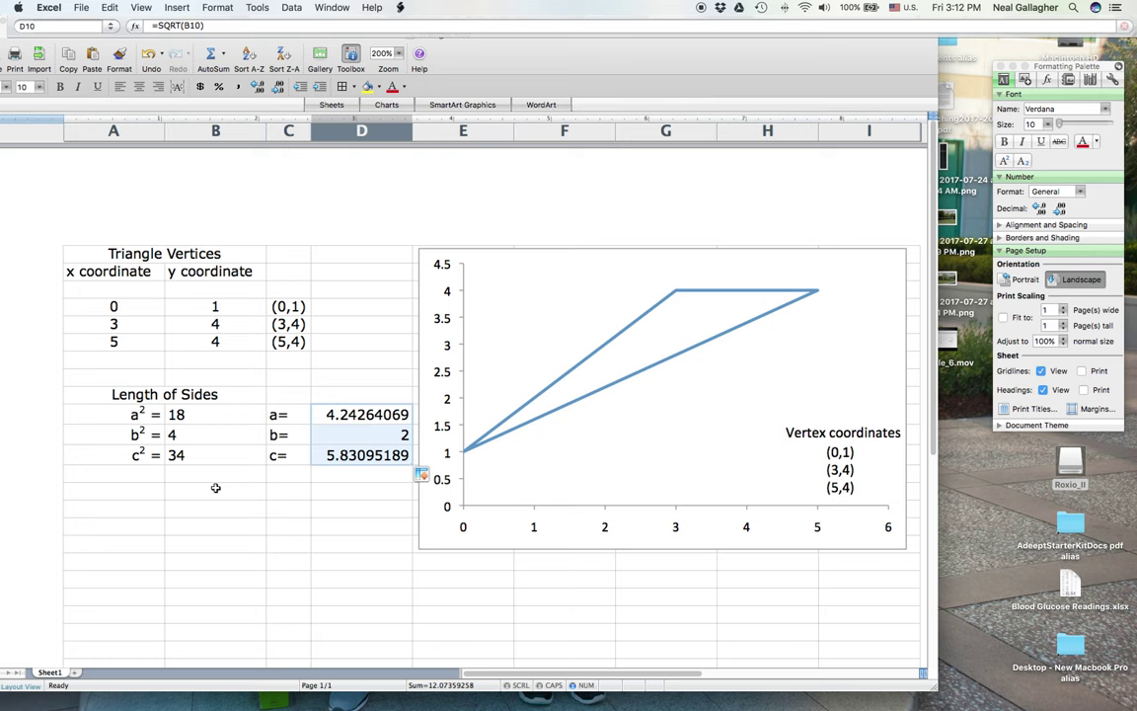
{"action": "left_click", "coordinate": [351, 491]}
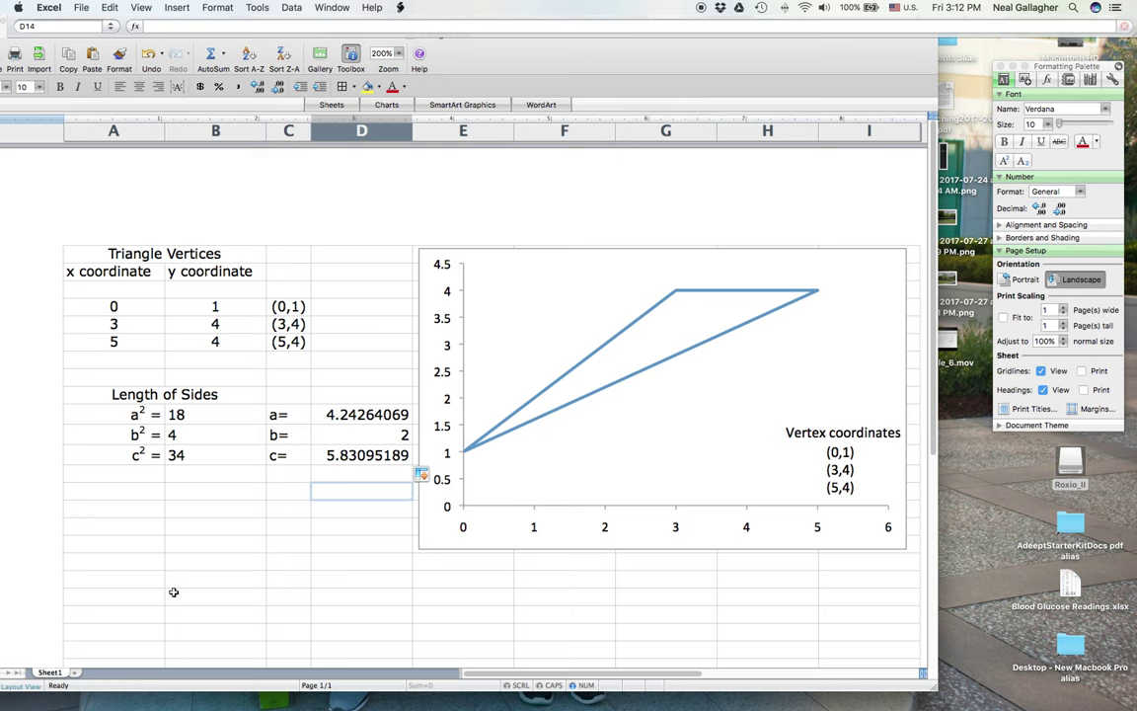
Select F21:H21 and tick Merge cells in the Format Cells alignment settings.
{"action": "left_click", "coordinate": [556, 617]}
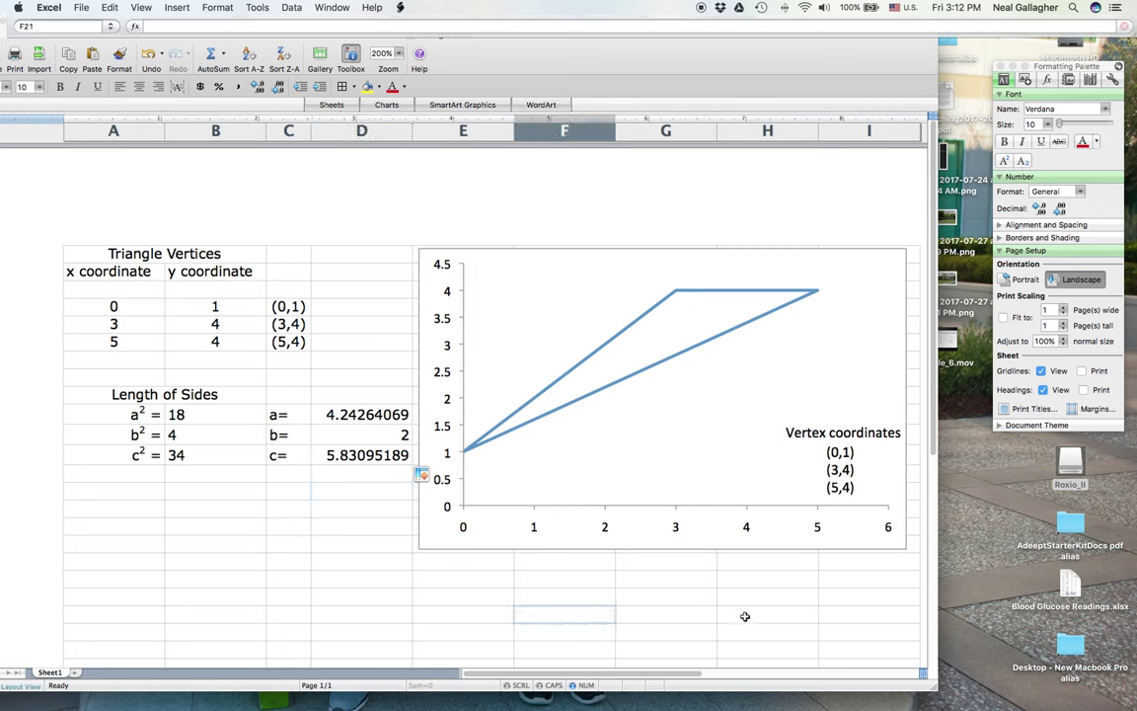
{"action": "left_click", "coordinate": [744, 616], "text": "shift"}
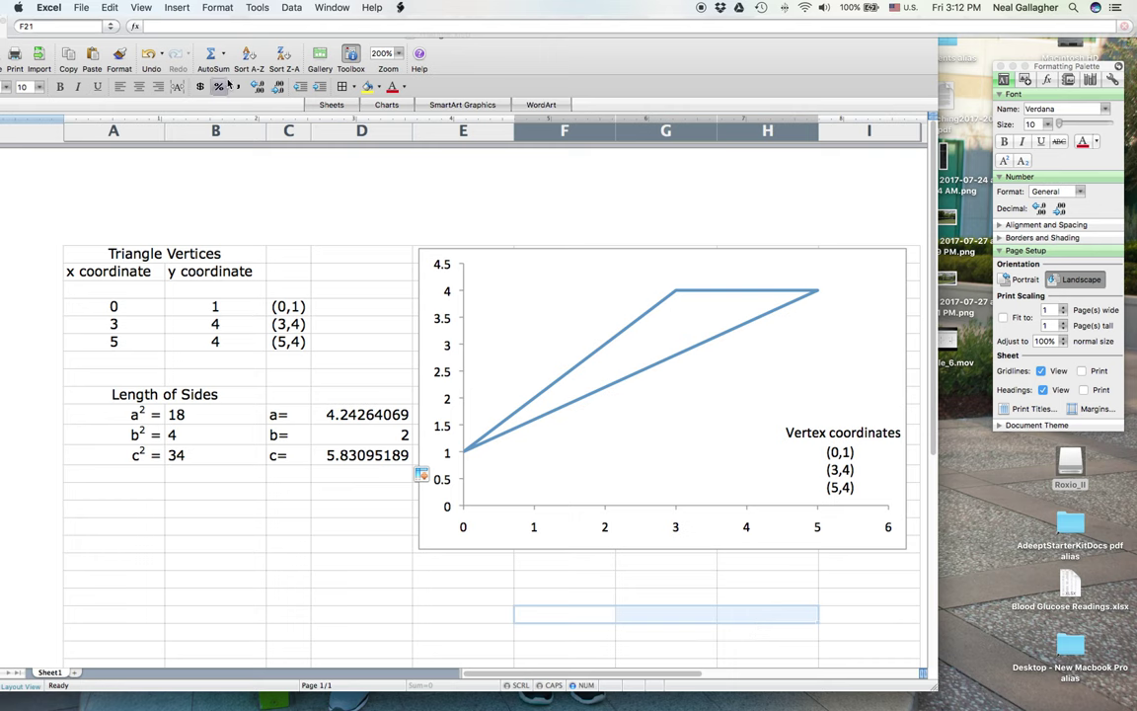
{"action": "left_click", "coordinate": [218, 9]}
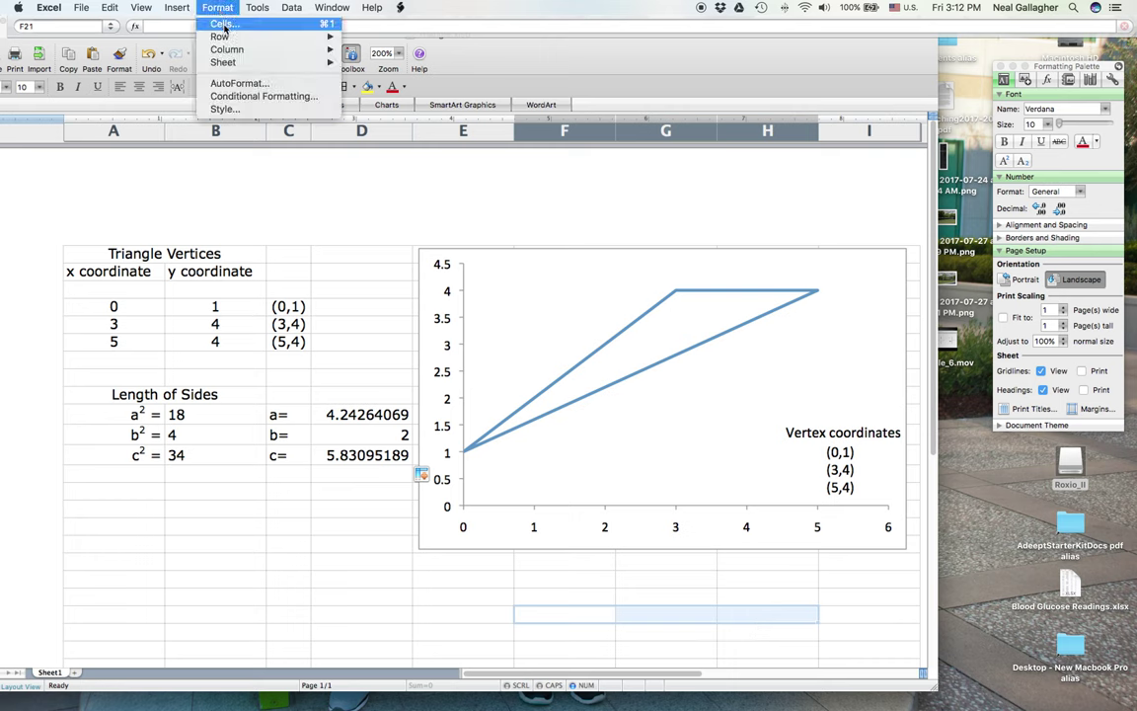
{"action": "left_click", "coordinate": [223, 22]}
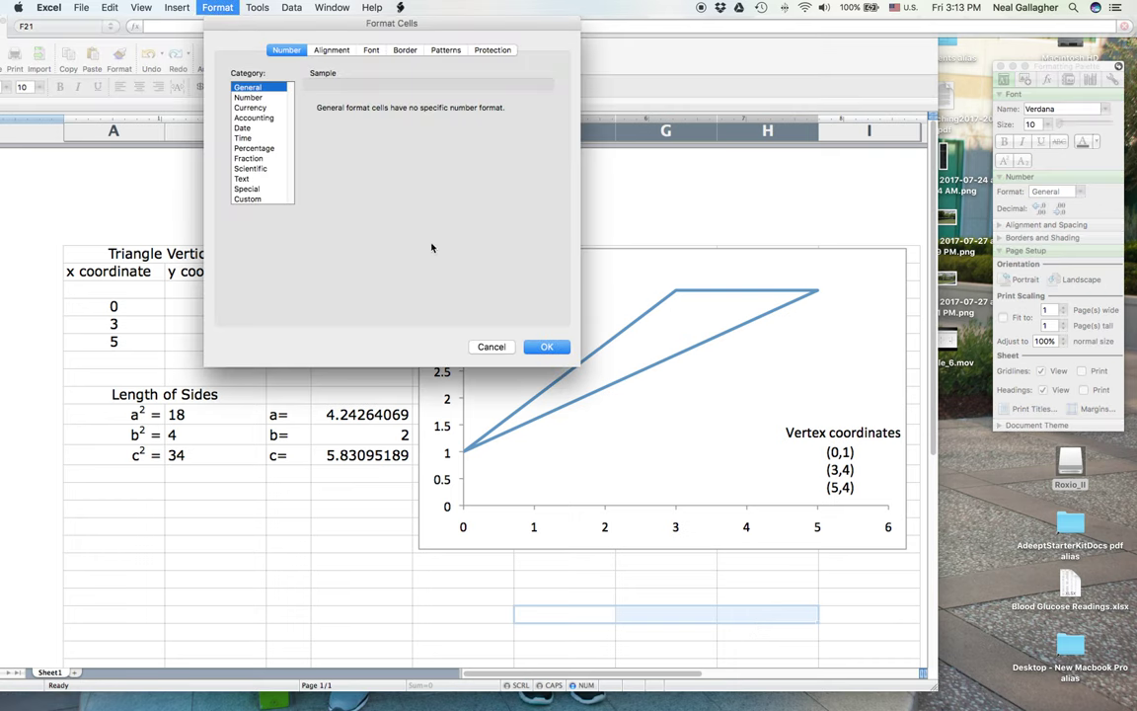
{"action": "left_click", "coordinate": [343, 50]}
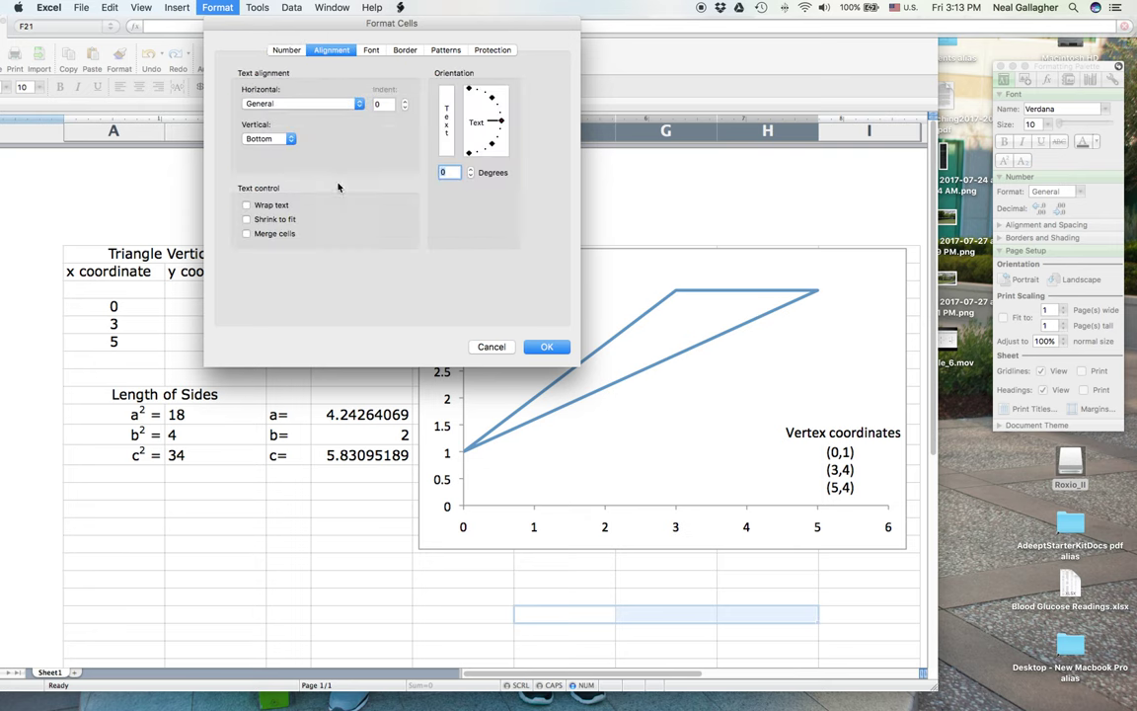
{"action": "left_click", "coordinate": [546, 346]}
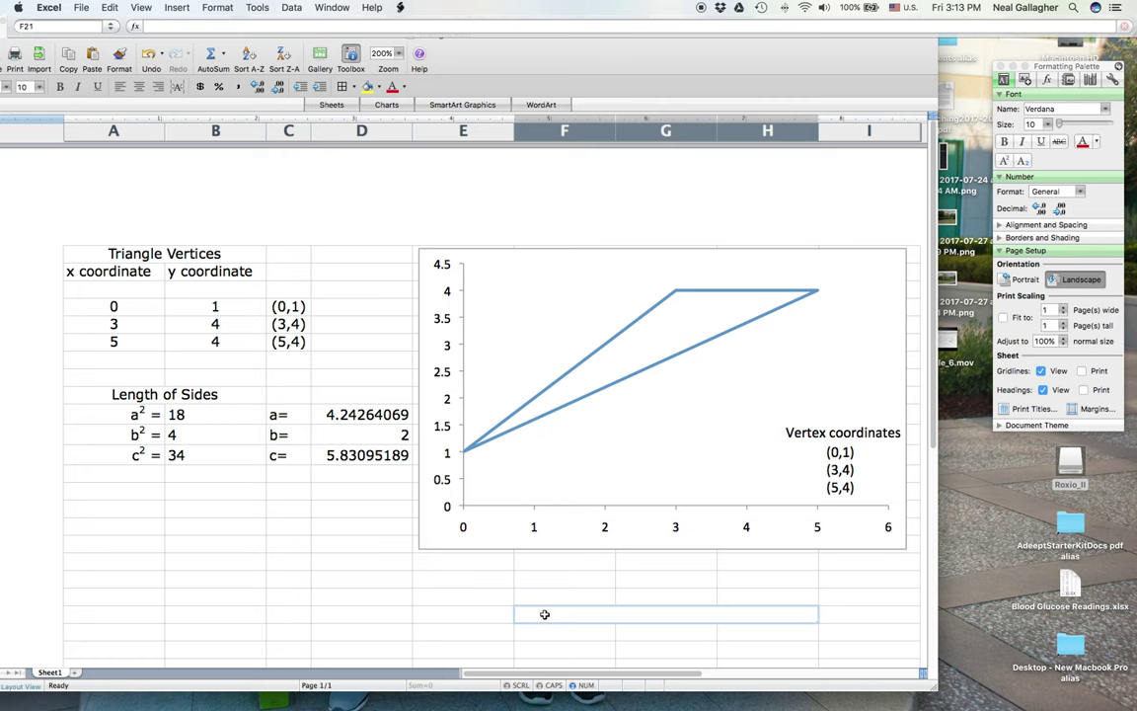
Type the note c^2=a^2+b^2-2abcos(C) into merged cell F21.
{"action": "type", "text": "c"}
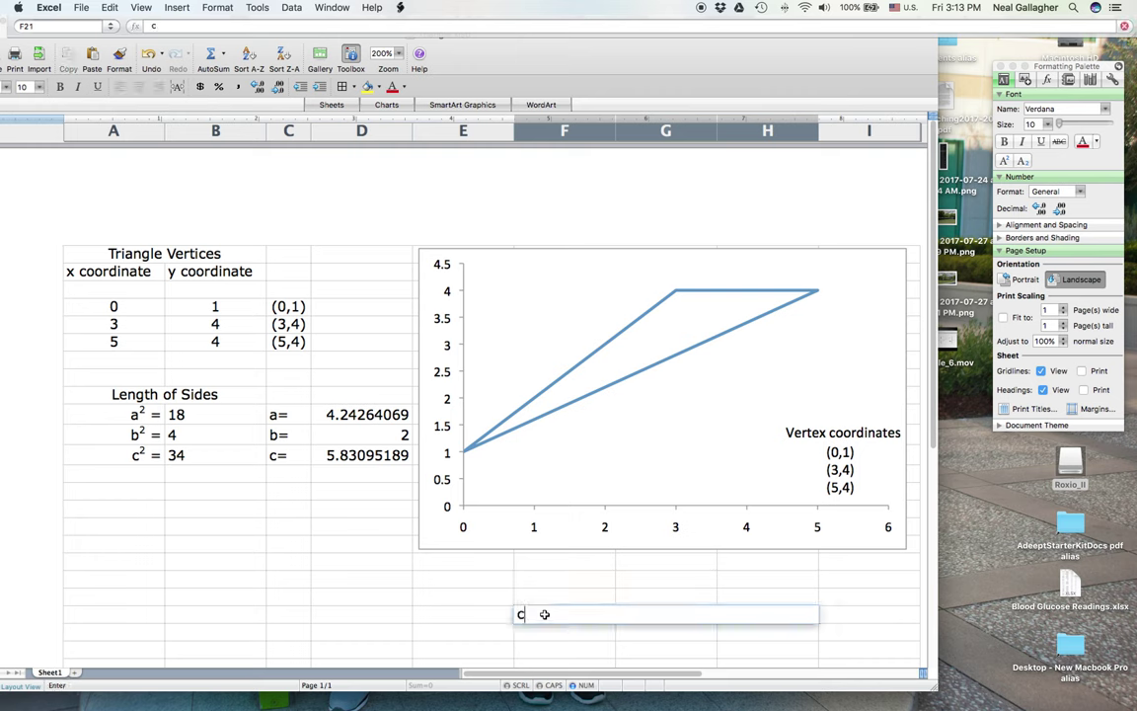
{"action": "type", "text": "^2=a^2+b"}
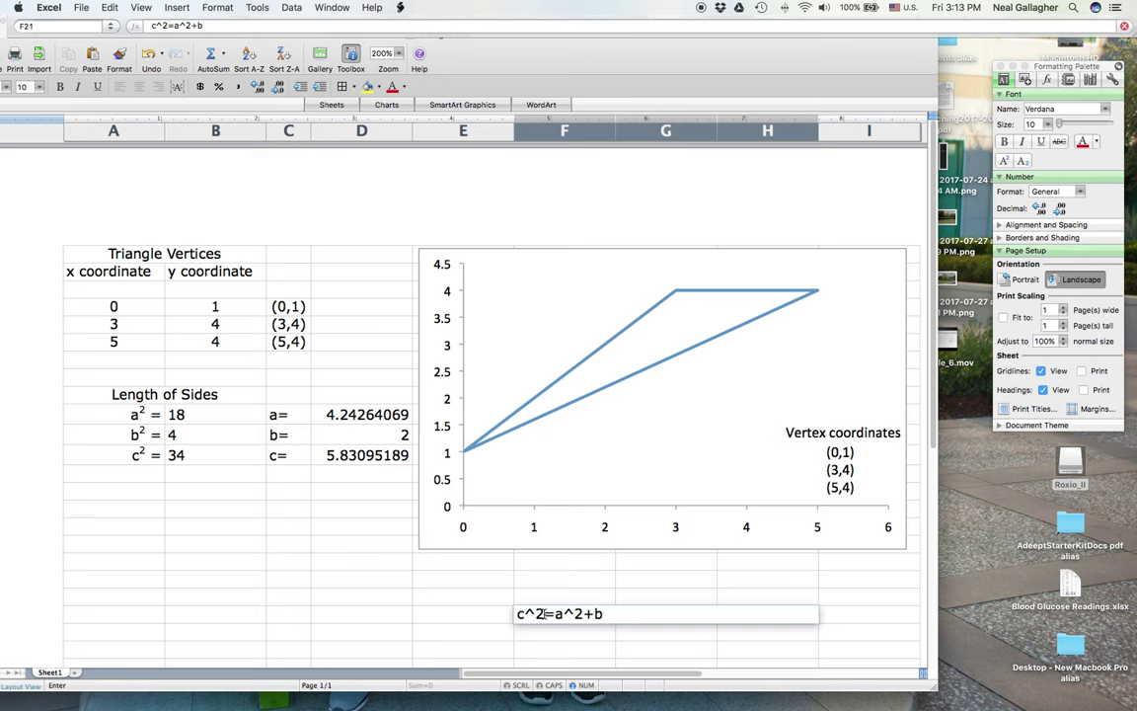
{"action": "type", "text": "^2-2abcos"}
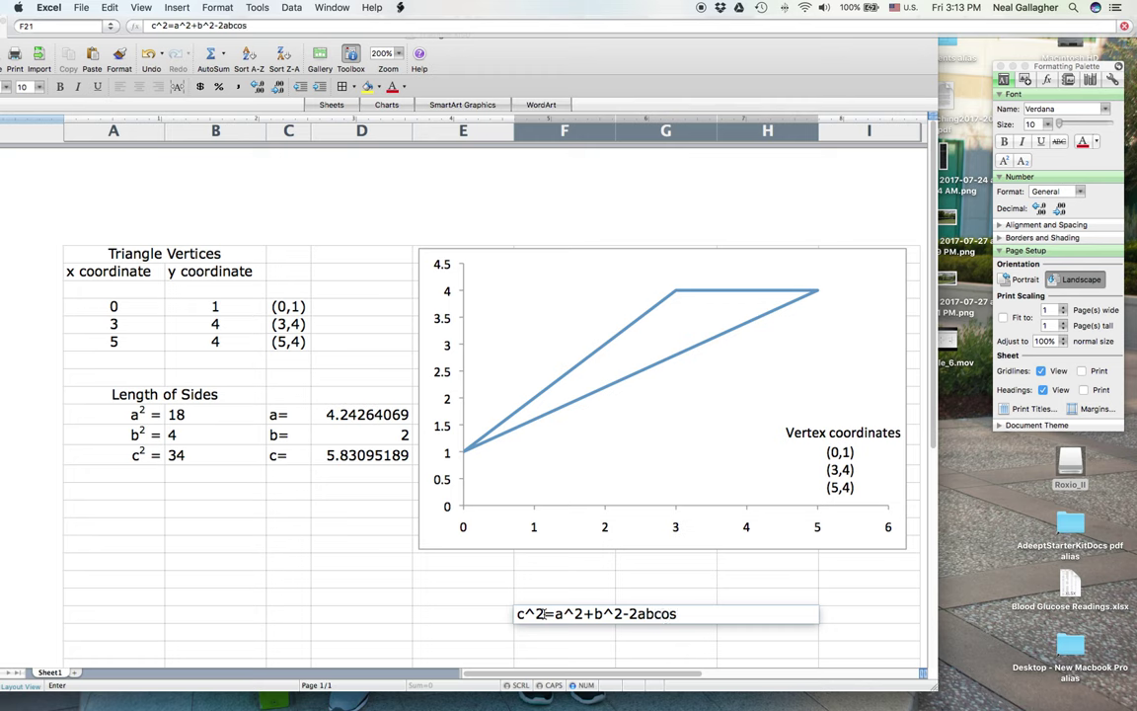
{"action": "type", "text": "(C)"}
Start the A14 formula with the numerator D10^2+D11^2-c^2.
{"action": "left_click", "coordinate": [123, 495]}
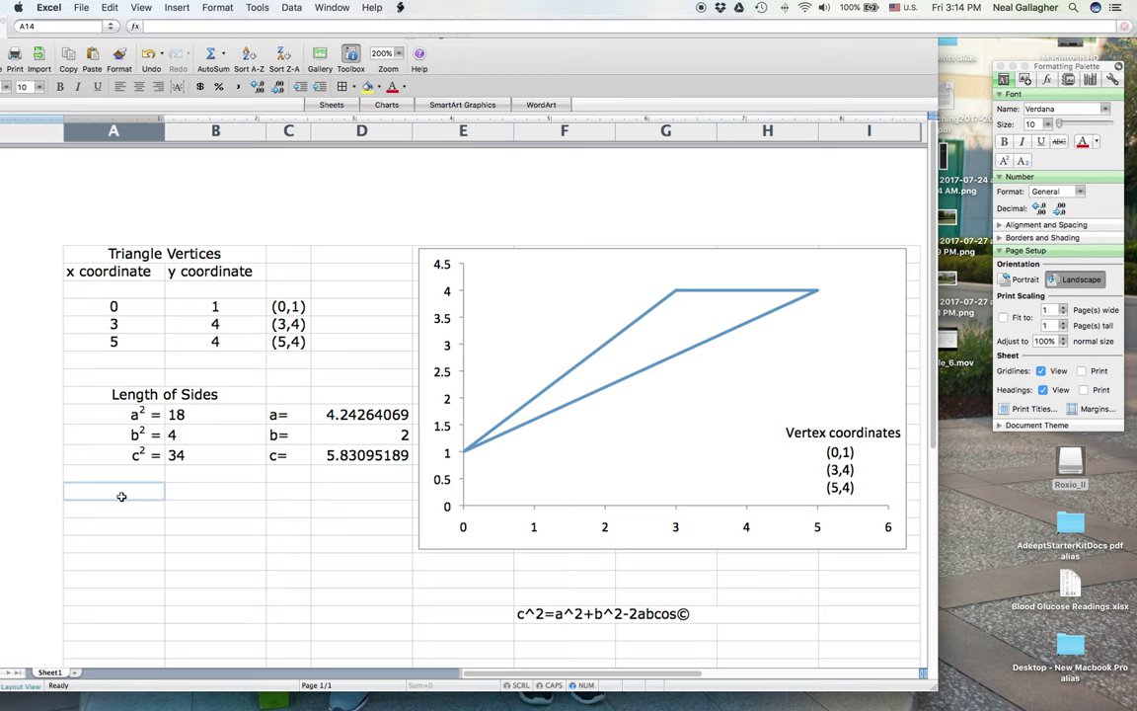
{"action": "type", "text": "="}
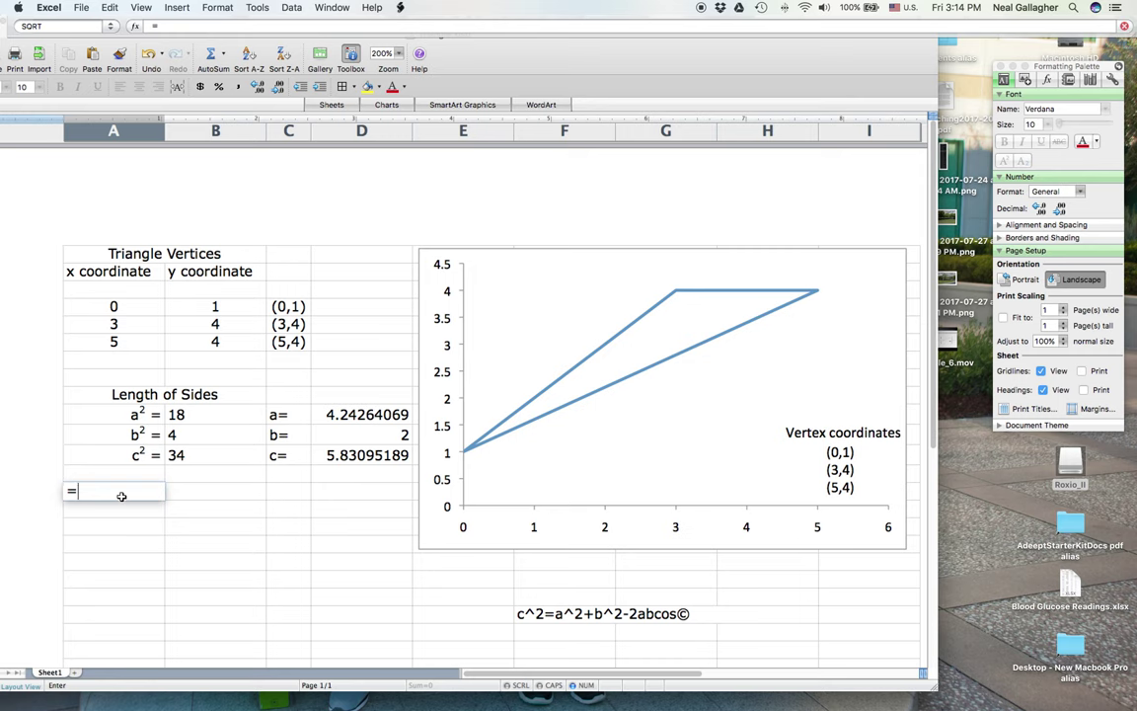
{"action": "type", "text": "a"}
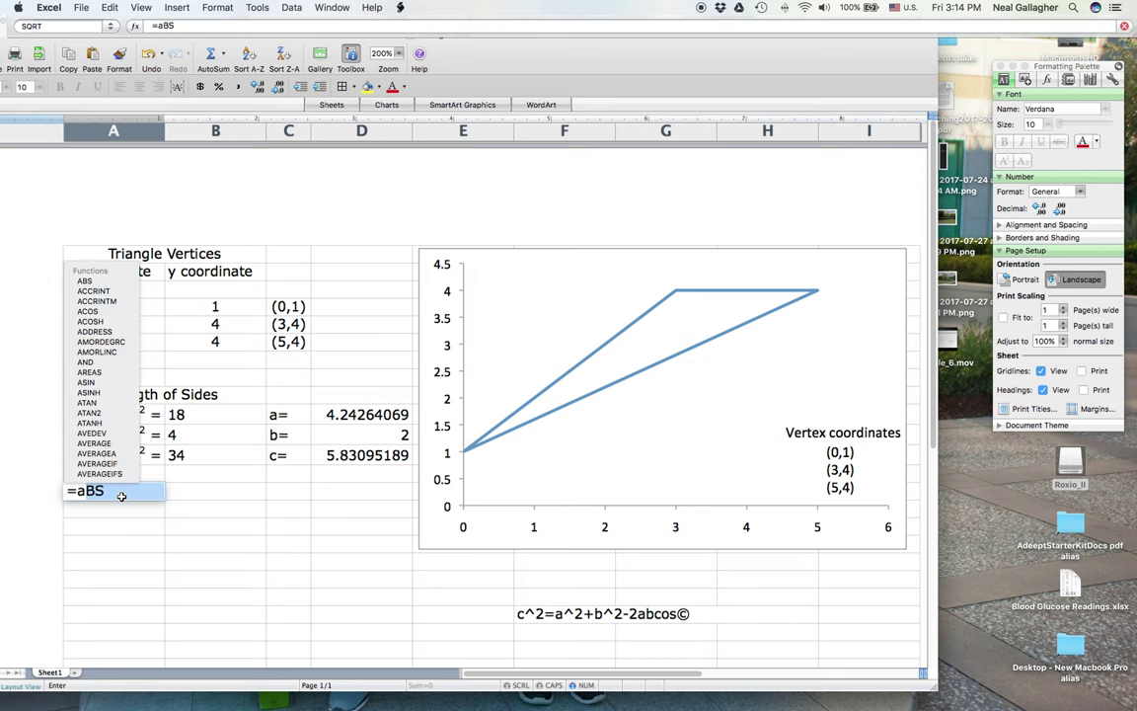
{"action": "type", "text": "^"}
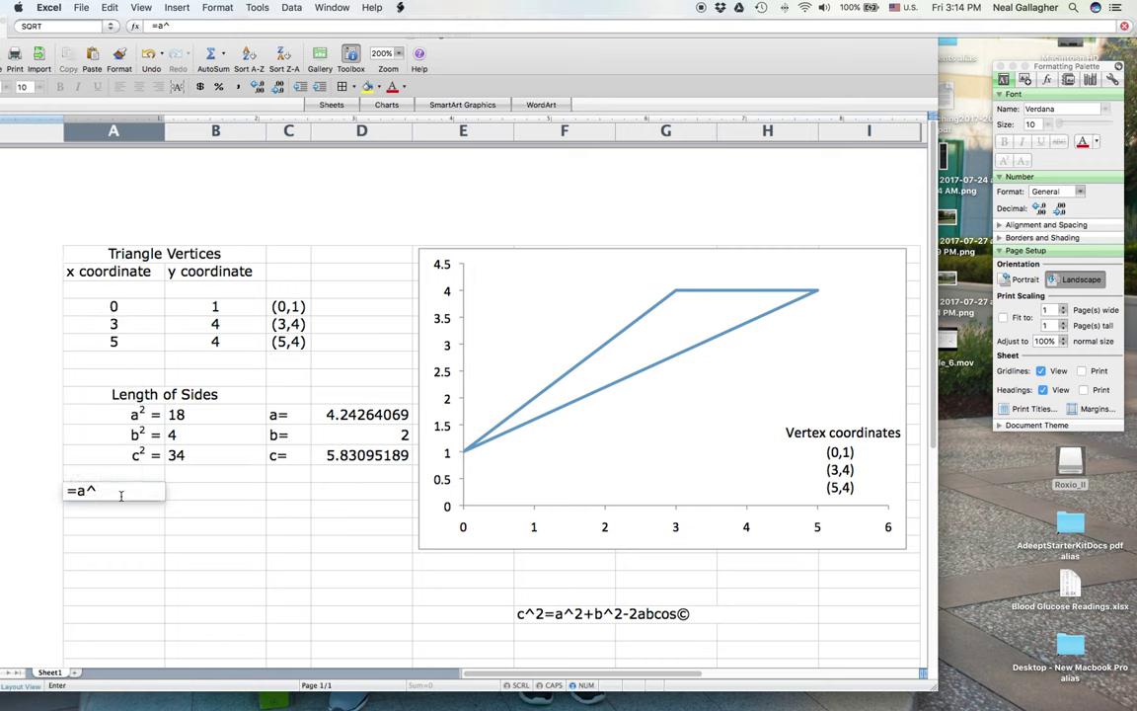
{"action": "key", "text": "BackSpace"}
{"action": "key", "text": "BackSpace"}
{"action": "left_click", "coordinate": [368, 417]}
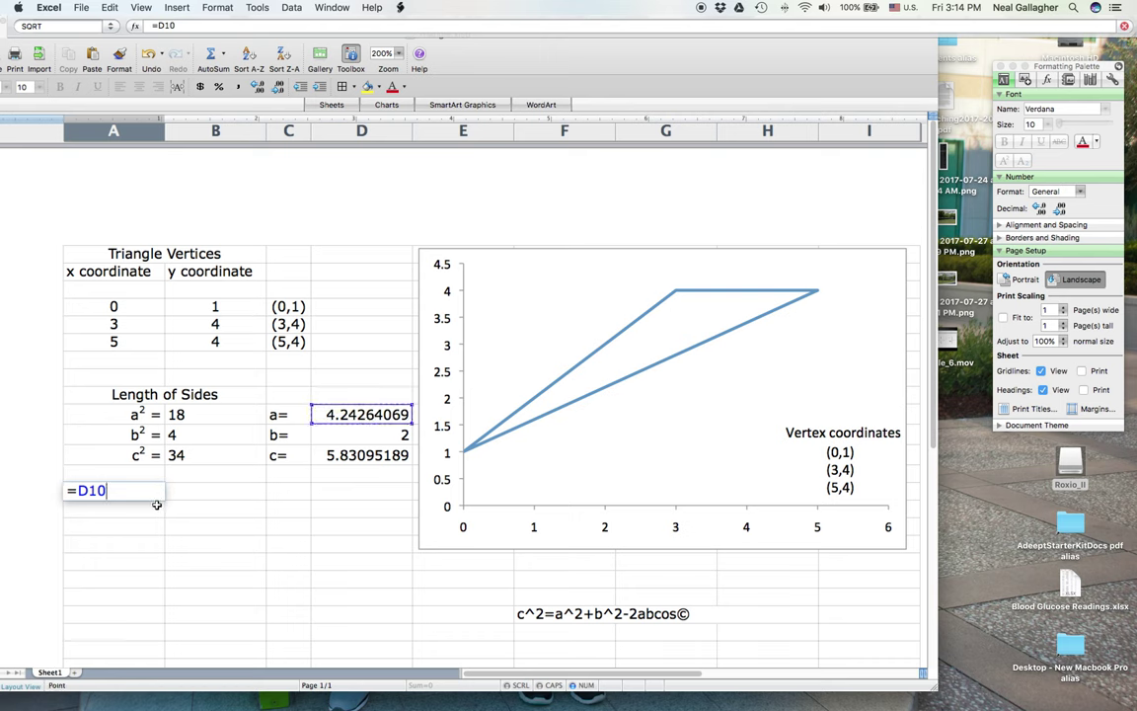
{"action": "type", "text": "^2+"}
{"action": "left_click", "coordinate": [376, 438]}
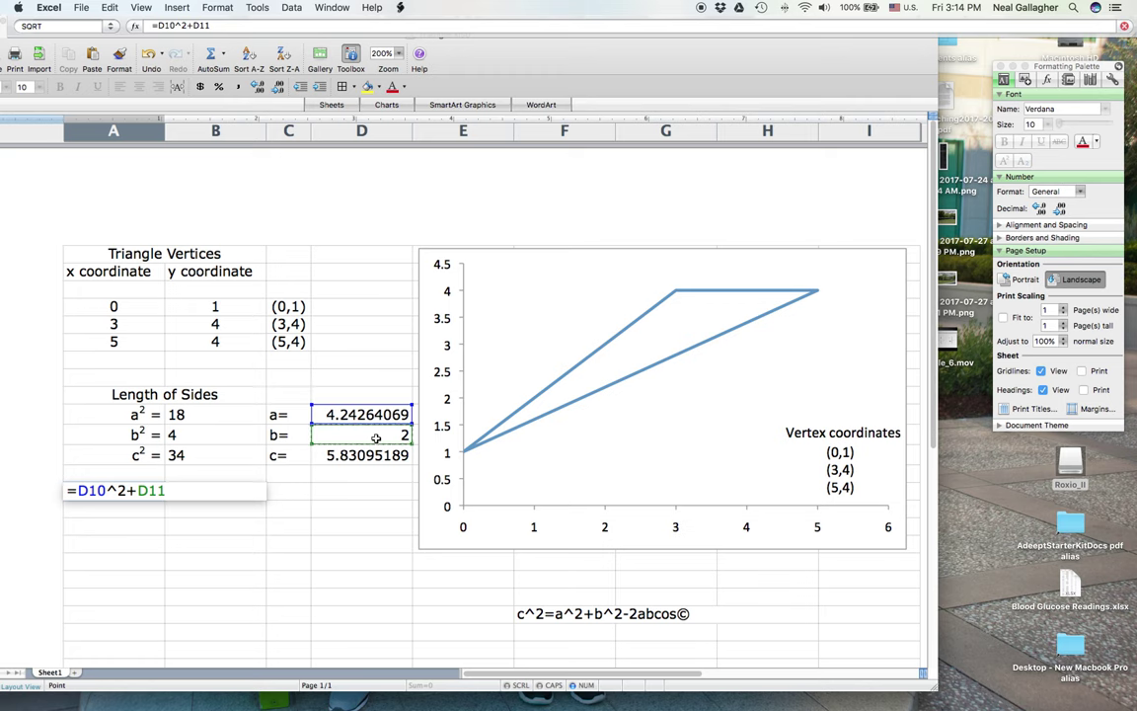
{"action": "type", "text": "^2"}
{"action": "type", "text": "-"}
{"action": "type", "text": "c^2"}
{"action": "type", "text": ")"}
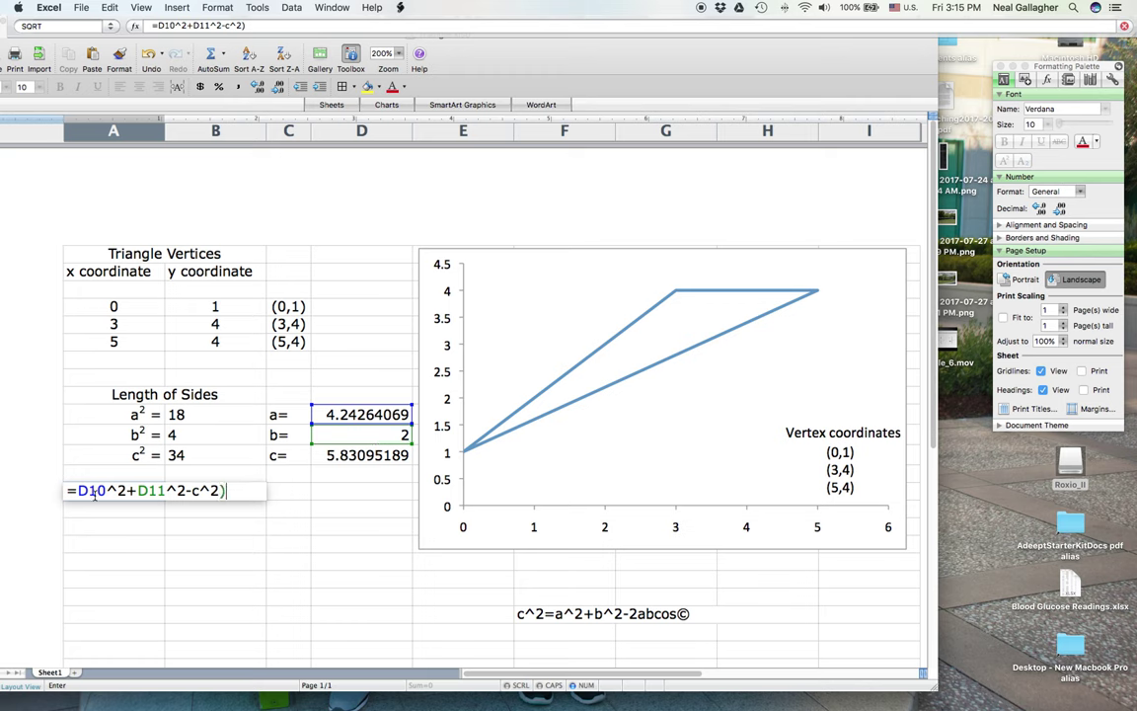
Bracket the numerator, divide it by (2*D10*D11), and commit the formula.
{"action": "left_click", "coordinate": [79, 491]}
{"action": "type", "text": "("}
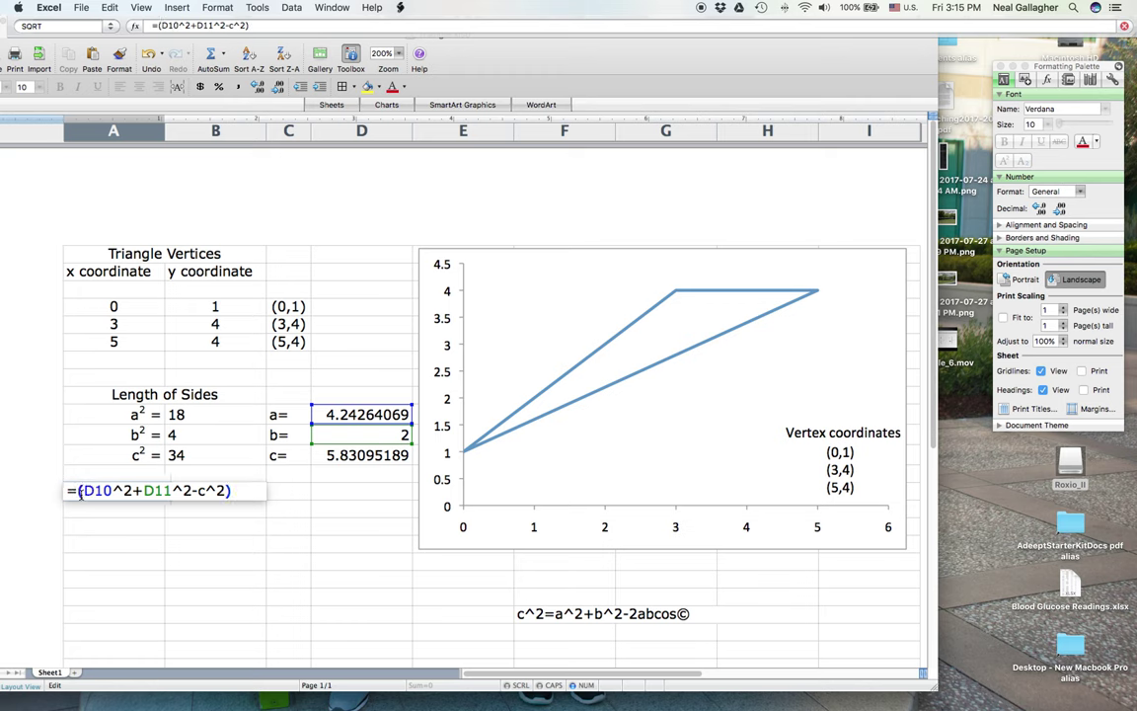
{"action": "left_click", "coordinate": [234, 491]}
{"action": "type", "text": "/(2*"}
{"action": "left_click", "coordinate": [333, 415]}
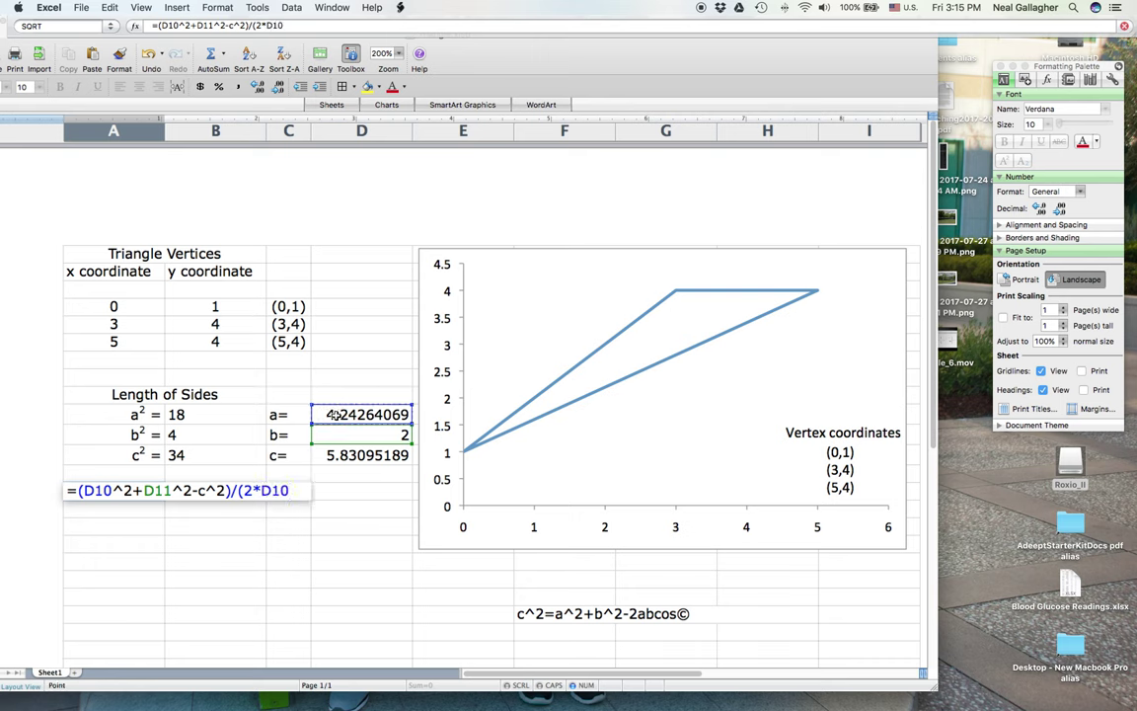
{"action": "type", "text": "*"}
{"action": "left_click", "coordinate": [364, 441]}
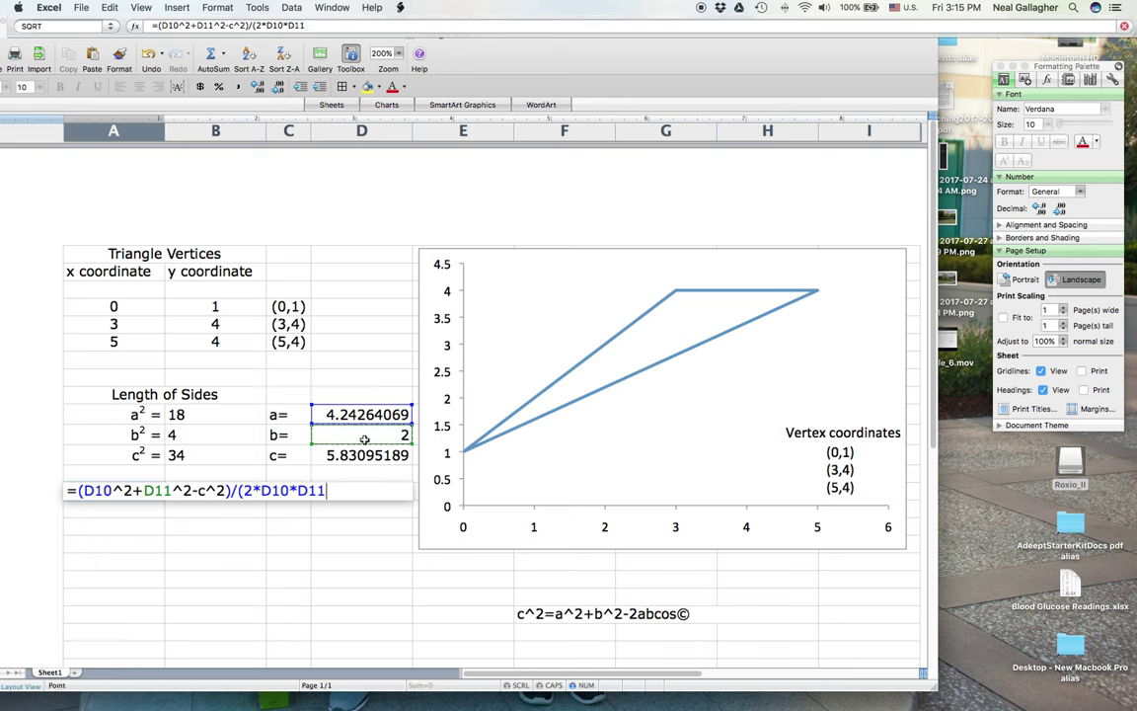
{"action": "type", "text": ")"}
{"action": "key", "text": "Return"}
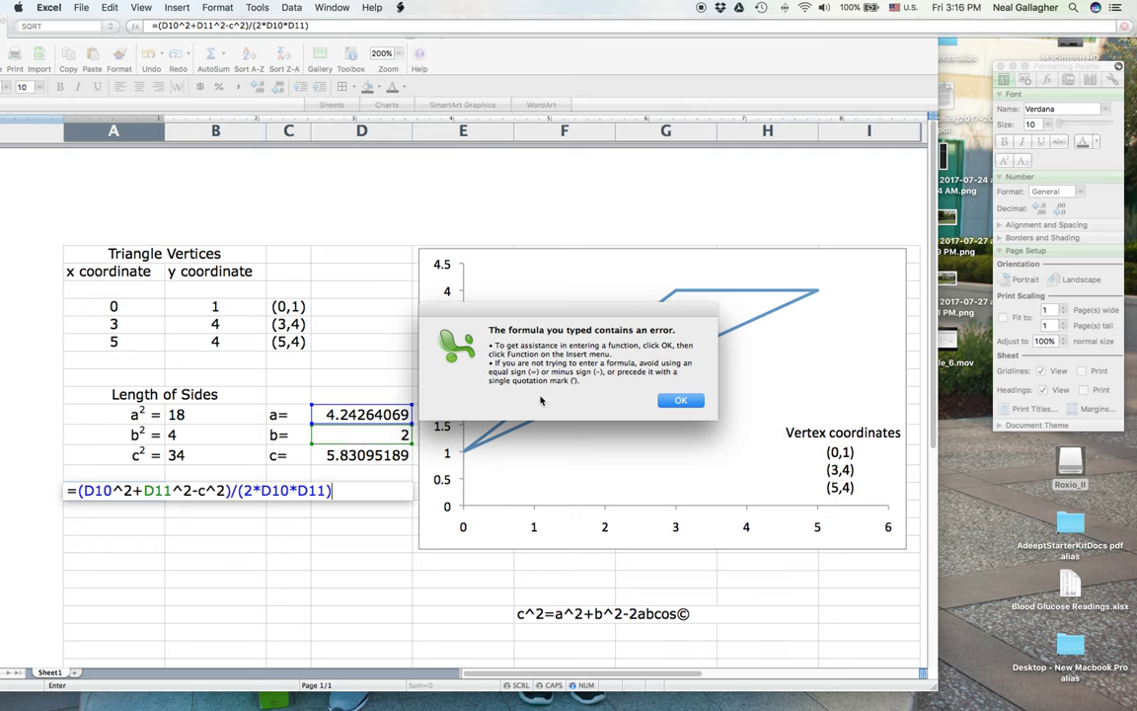
Dismiss the error and use D12 in place of c, so A14 returns -0.70710678.
{"action": "left_click", "coordinate": [681, 400]}
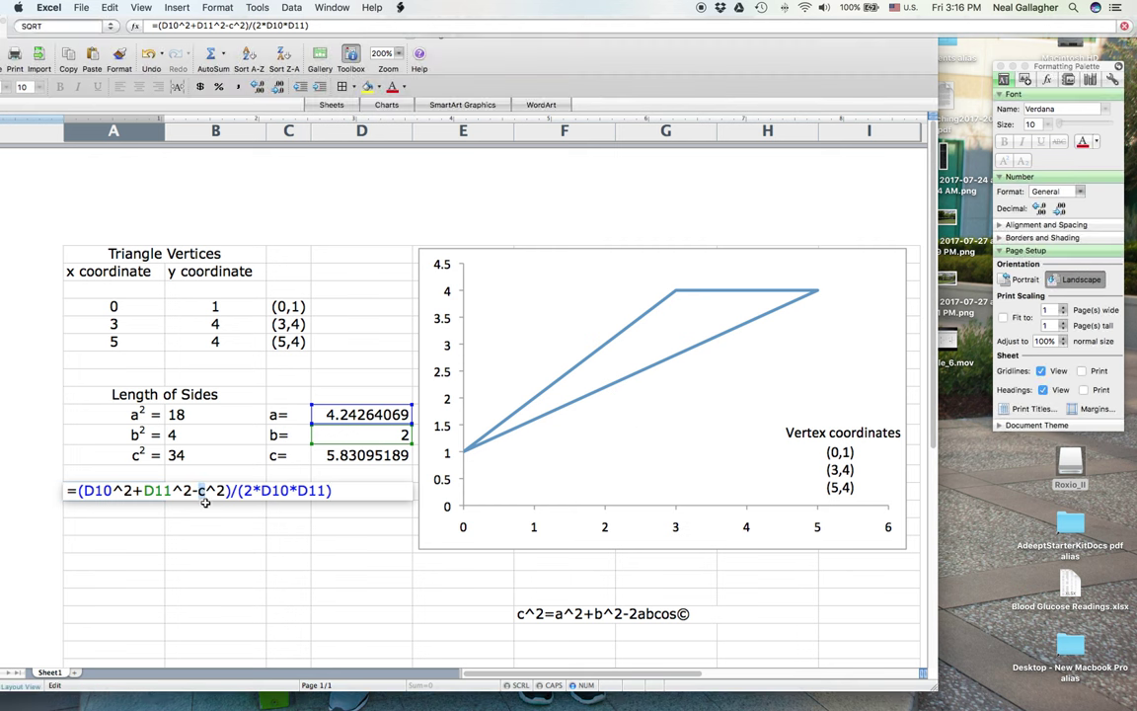
{"action": "left_click", "coordinate": [354, 455]}
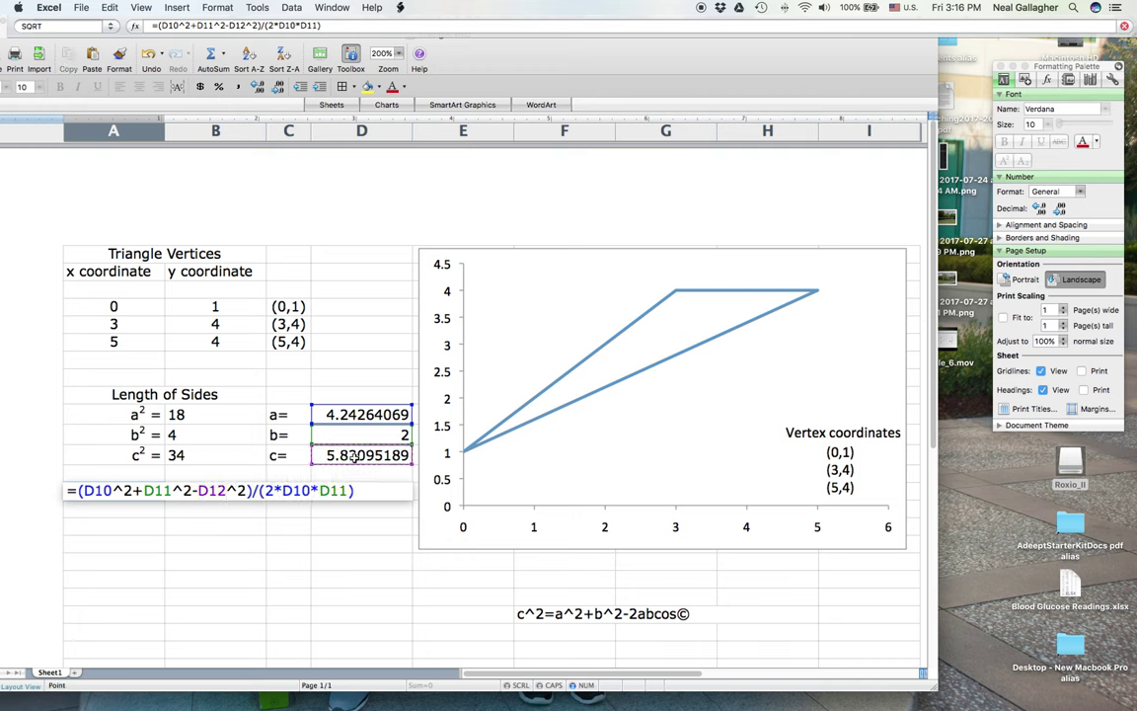
{"action": "key", "text": "Return"}
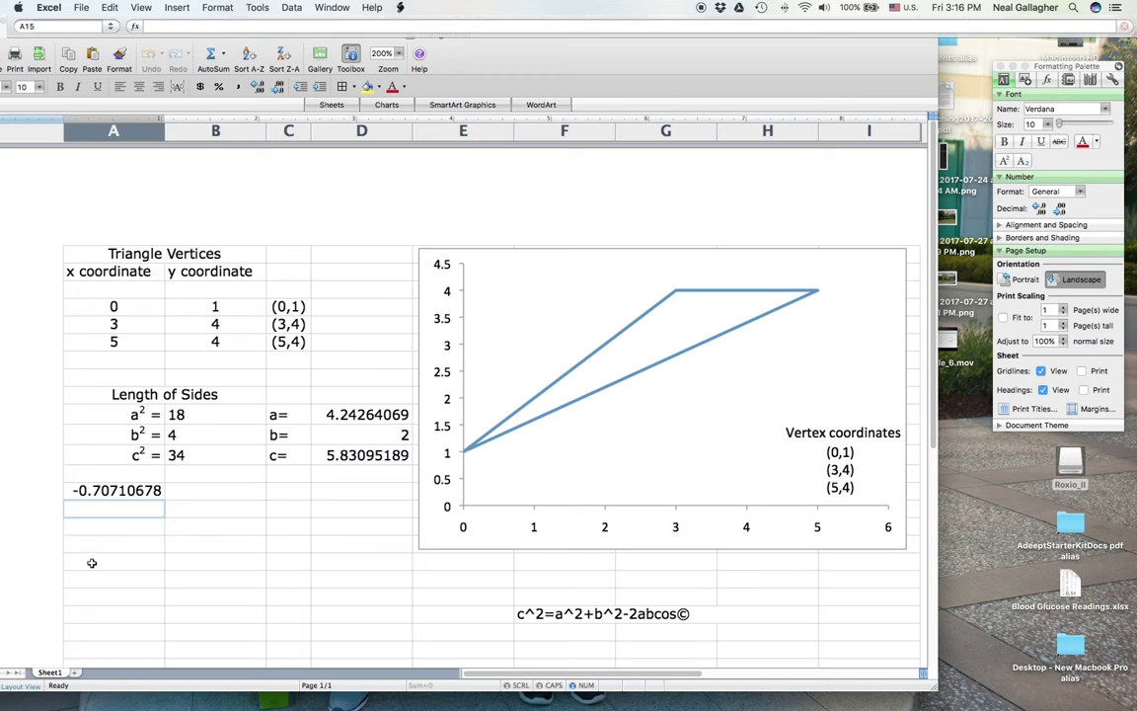
{"action": "left_click", "coordinate": [146, 489]}
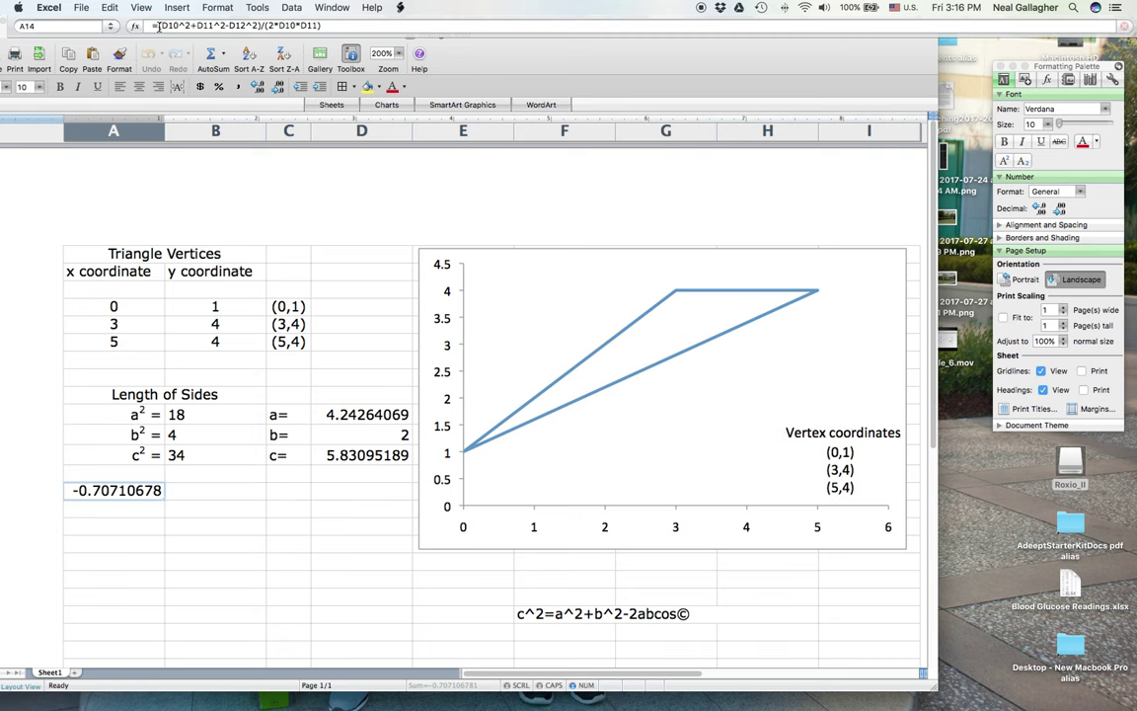
Wrap the A14 cosine formula in arccos( ), which makes A14 show #NAME?
{"action": "left_click", "coordinate": [157, 25]}
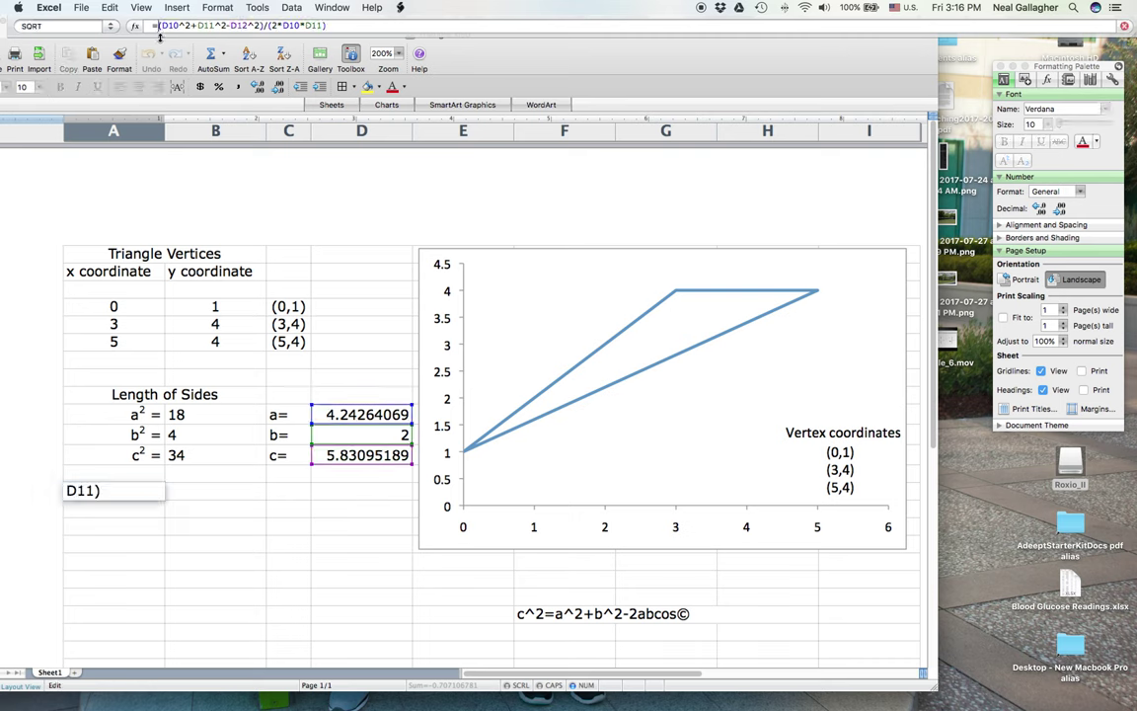
{"action": "type", "text": "arc"}
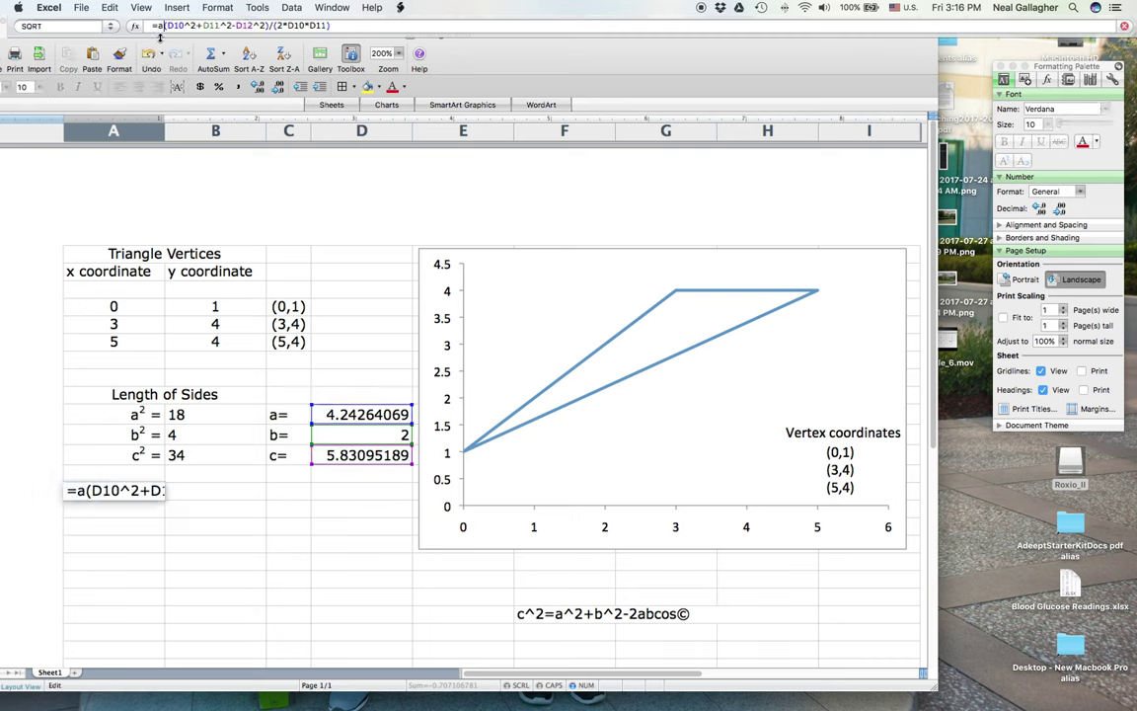
{"action": "type", "text": "cos"}
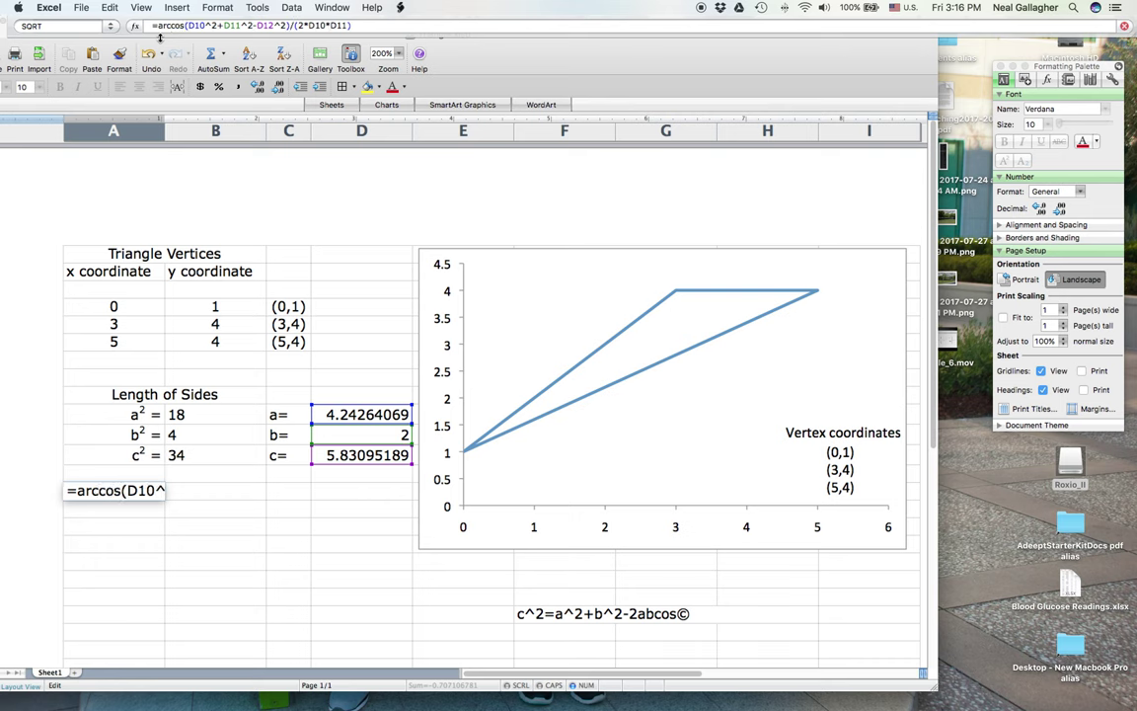
{"action": "type", "text": "("}
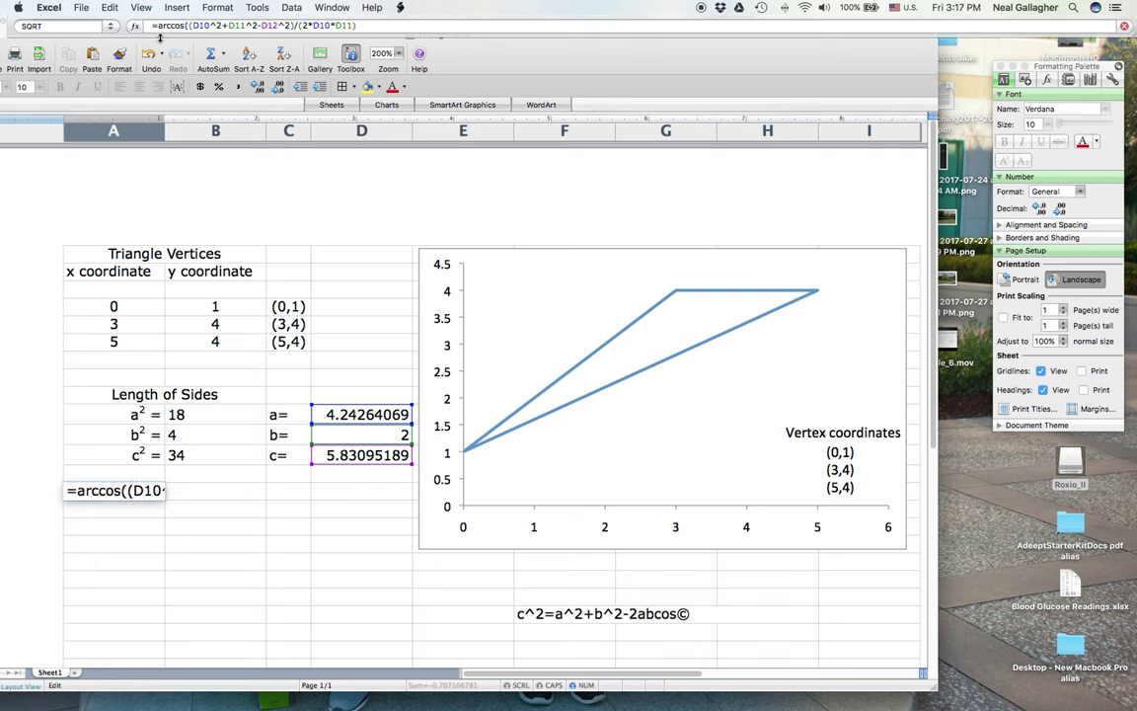
{"action": "left_click", "coordinate": [365, 27]}
{"action": "type", "text": ")"}
{"action": "key", "text": "Return"}
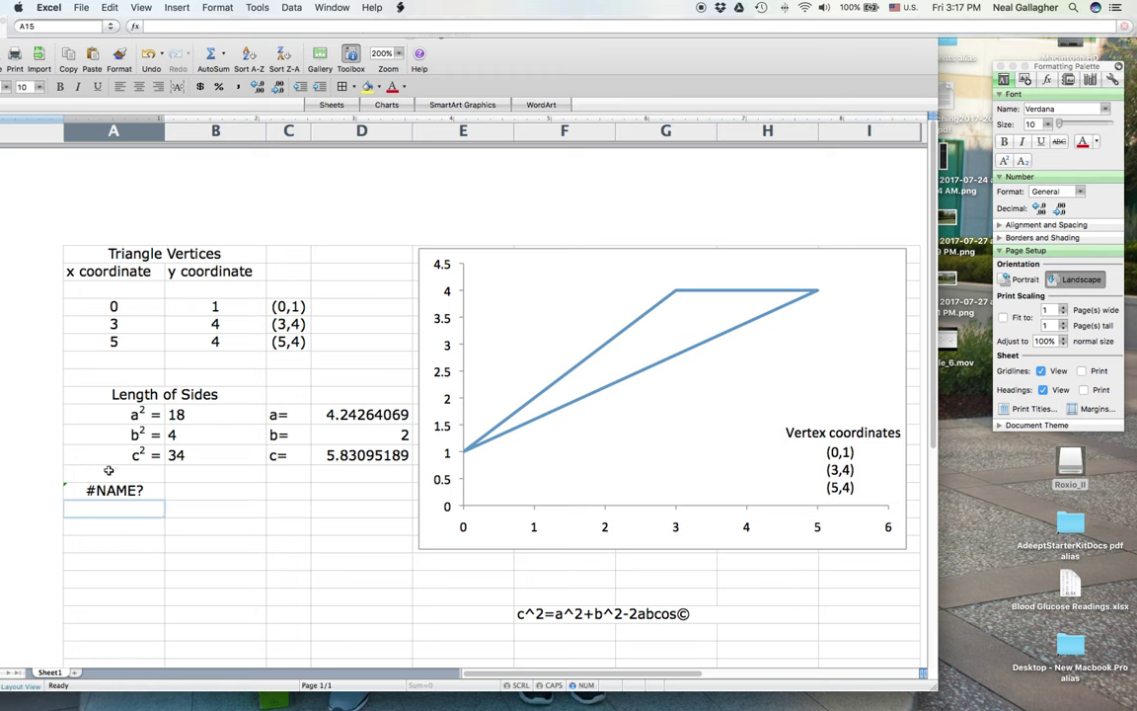
{"action": "key", "text": "Up"}
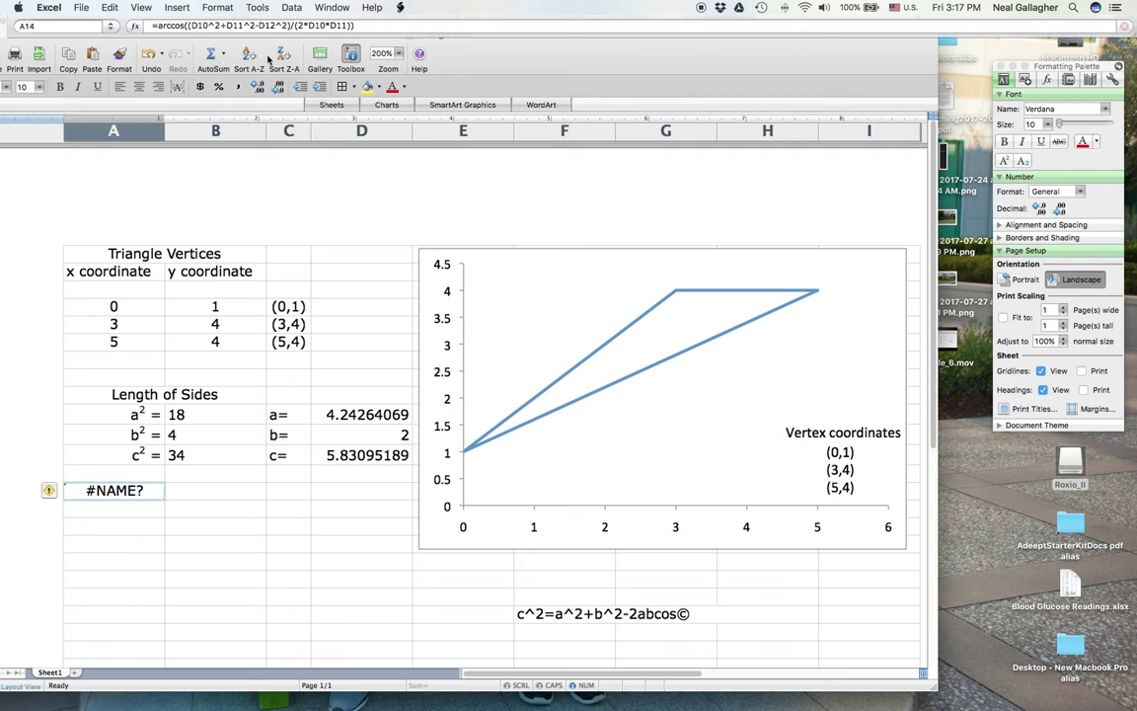
Open the Formula Builder via AutoSum's More Functions and scroll to Math and Trigonometry.
{"action": "left_click", "coordinate": [224, 56]}
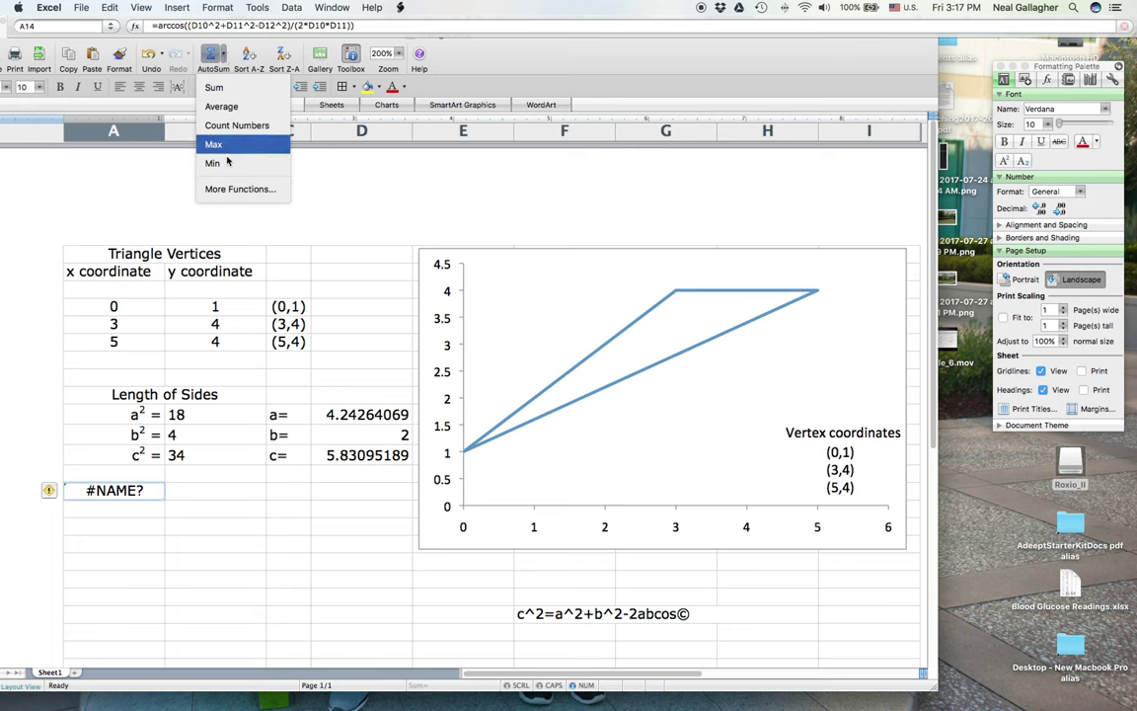
{"action": "left_click", "coordinate": [233, 189]}
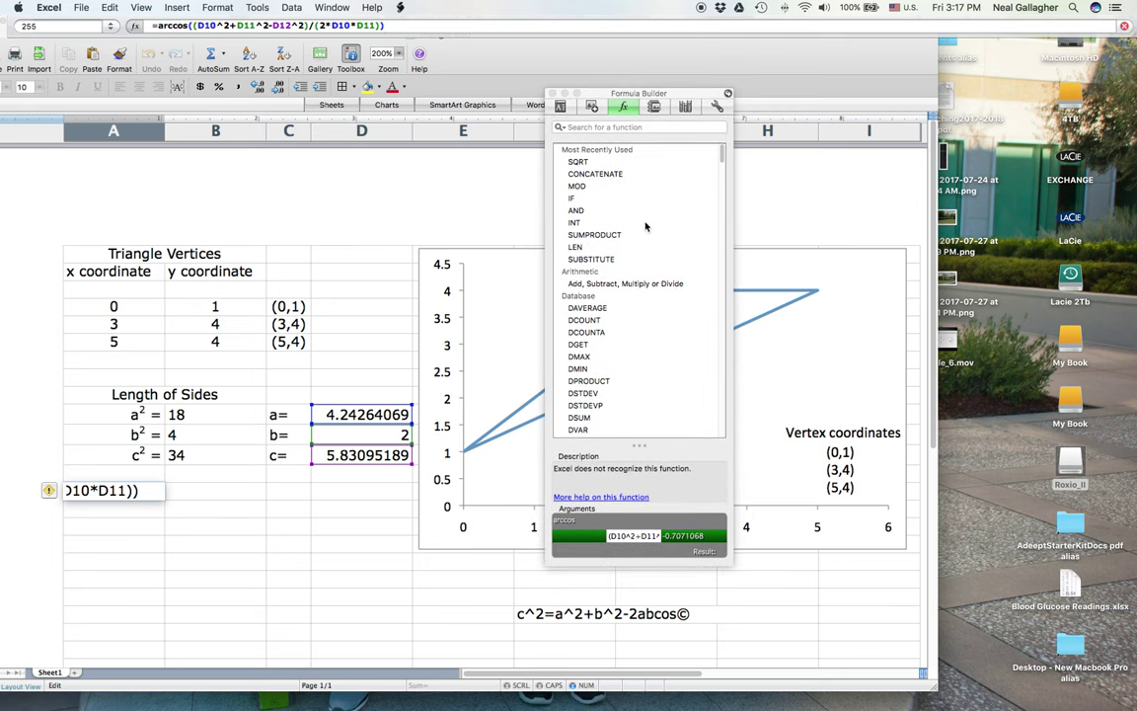
{"action": "scroll", "coordinate": [631, 287], "scroll_direction": "down", "scroll_amount": 10}
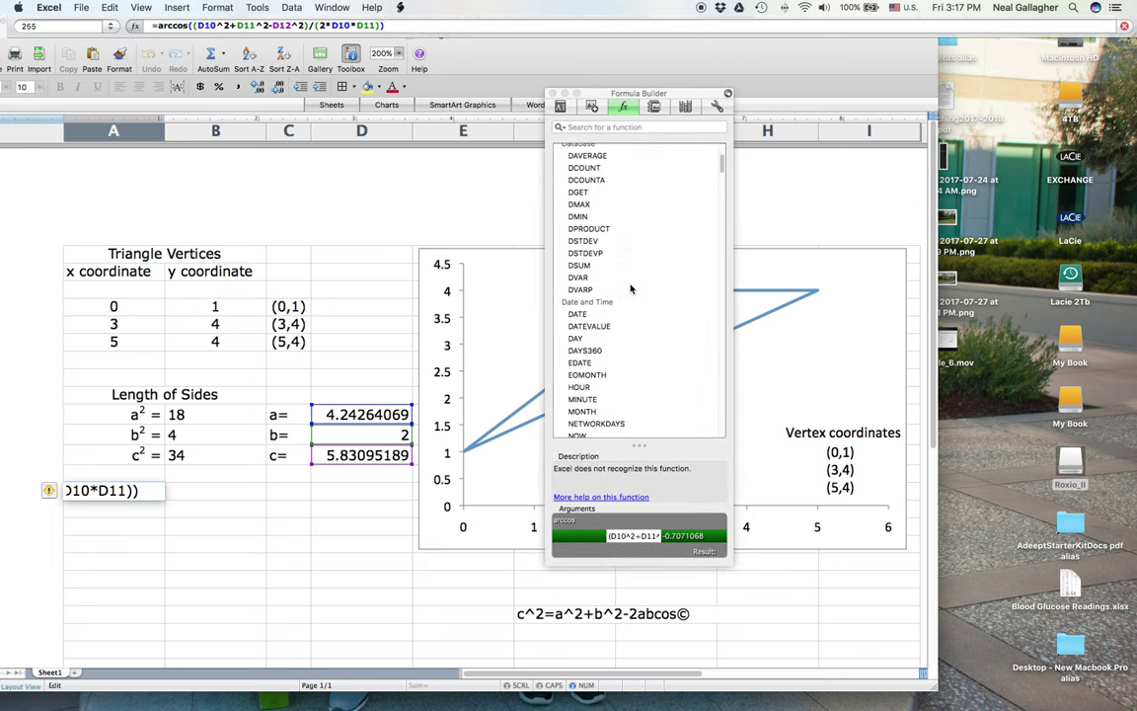
{"action": "scroll", "coordinate": [631, 287], "scroll_direction": "down", "scroll_amount": 5}
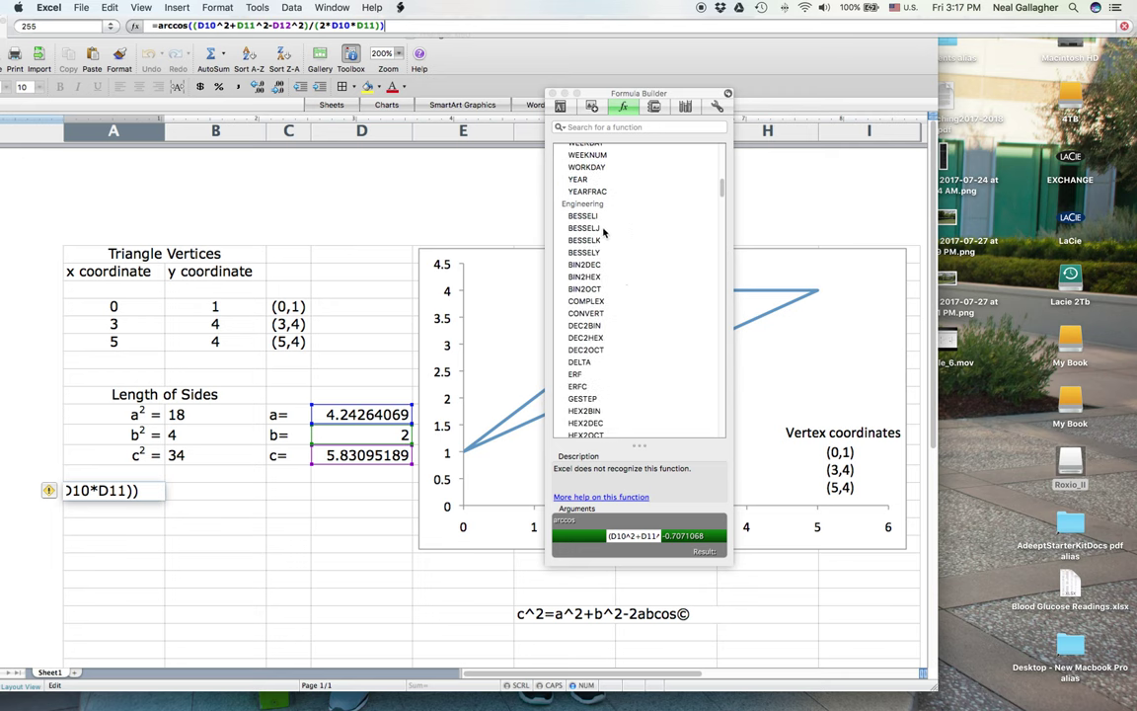
{"action": "scroll", "coordinate": [632, 292], "scroll_direction": "down", "scroll_amount": 3}
{"action": "scroll", "coordinate": [633, 296], "scroll_direction": "down", "scroll_amount": 5}
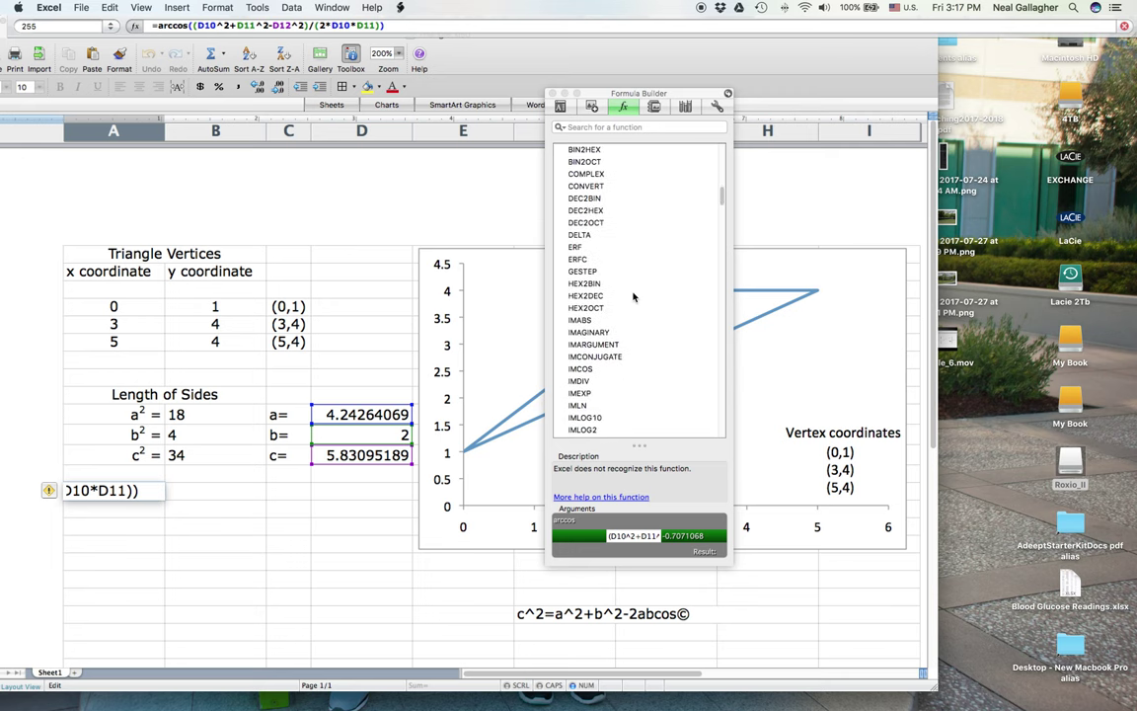
{"action": "scroll", "coordinate": [633, 296], "scroll_direction": "down", "scroll_amount": 5}
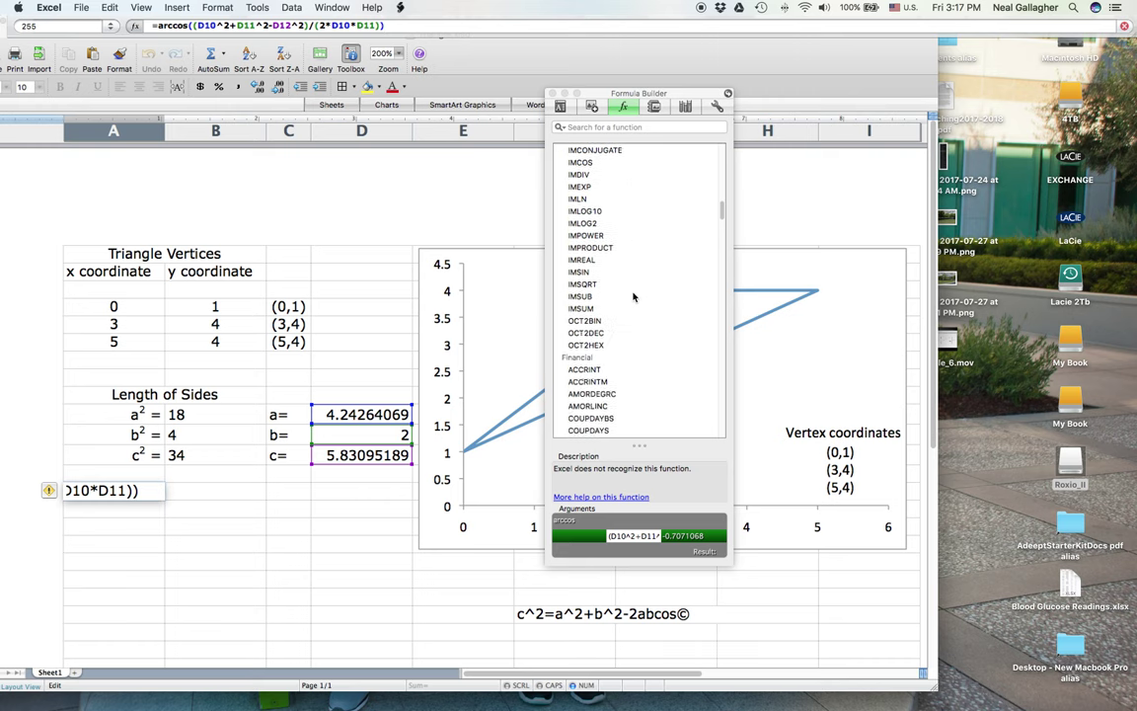
{"action": "scroll", "coordinate": [633, 296], "scroll_direction": "down", "scroll_amount": 5}
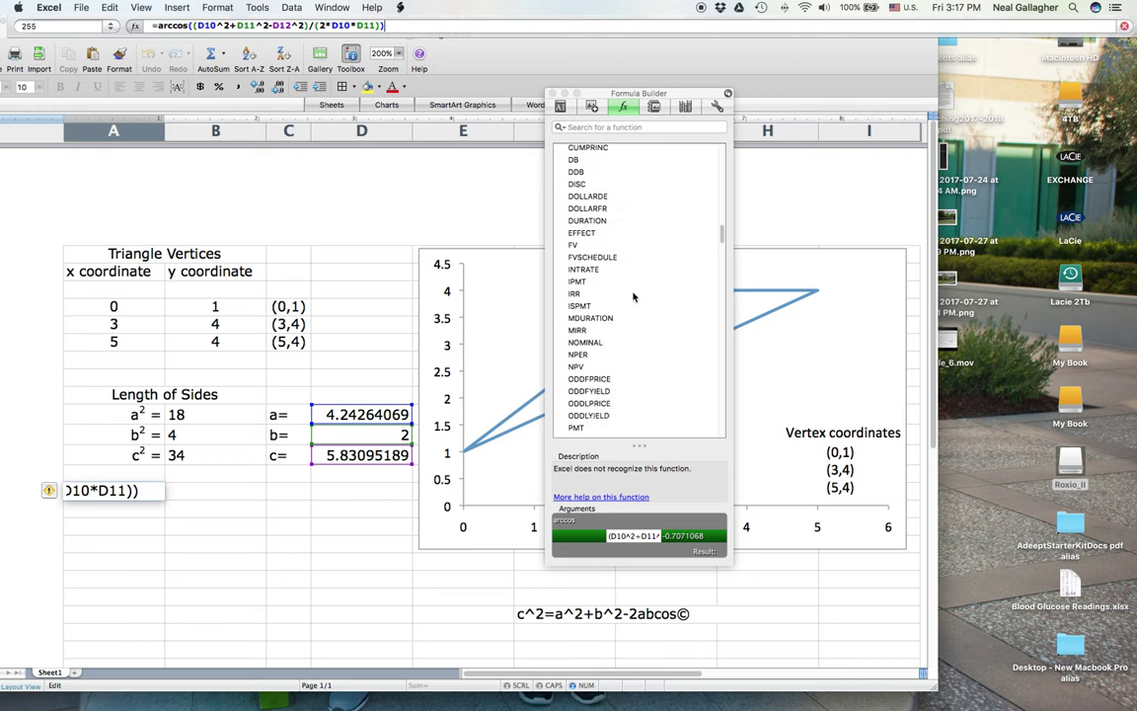
{"action": "scroll", "coordinate": [633, 297], "scroll_direction": "down", "scroll_amount": 3}
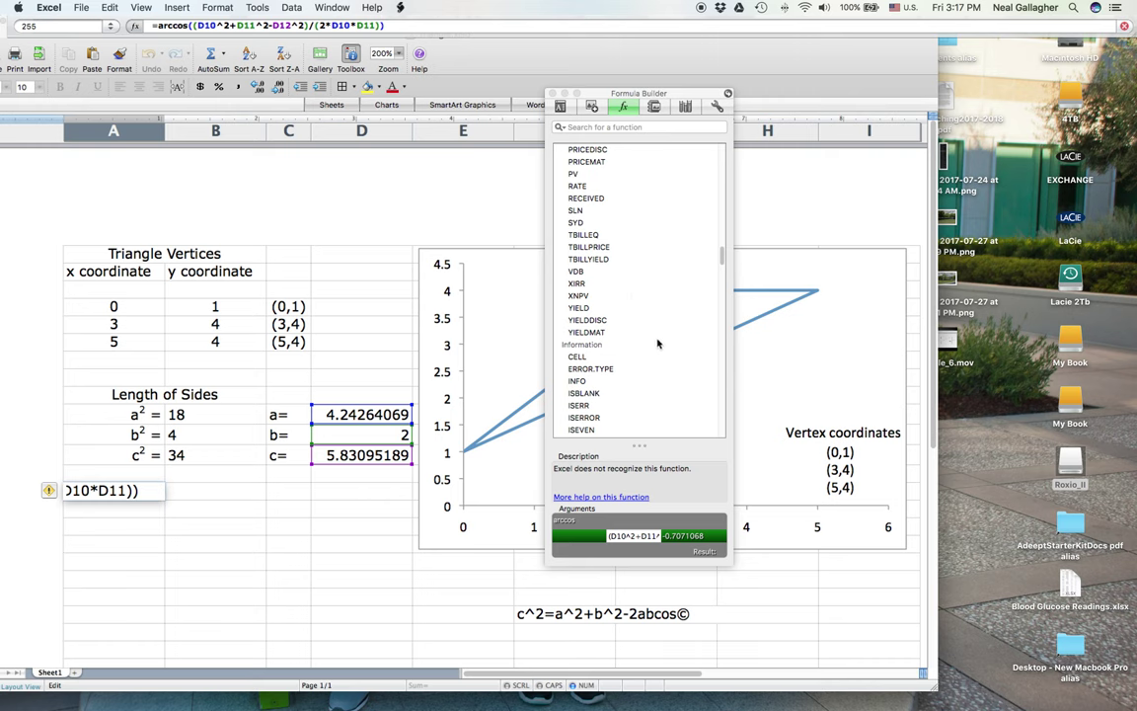
{"action": "scroll", "coordinate": [651, 335], "scroll_direction": "down", "scroll_amount": 3}
{"action": "scroll", "coordinate": [654, 341], "scroll_direction": "down", "scroll_amount": 3}
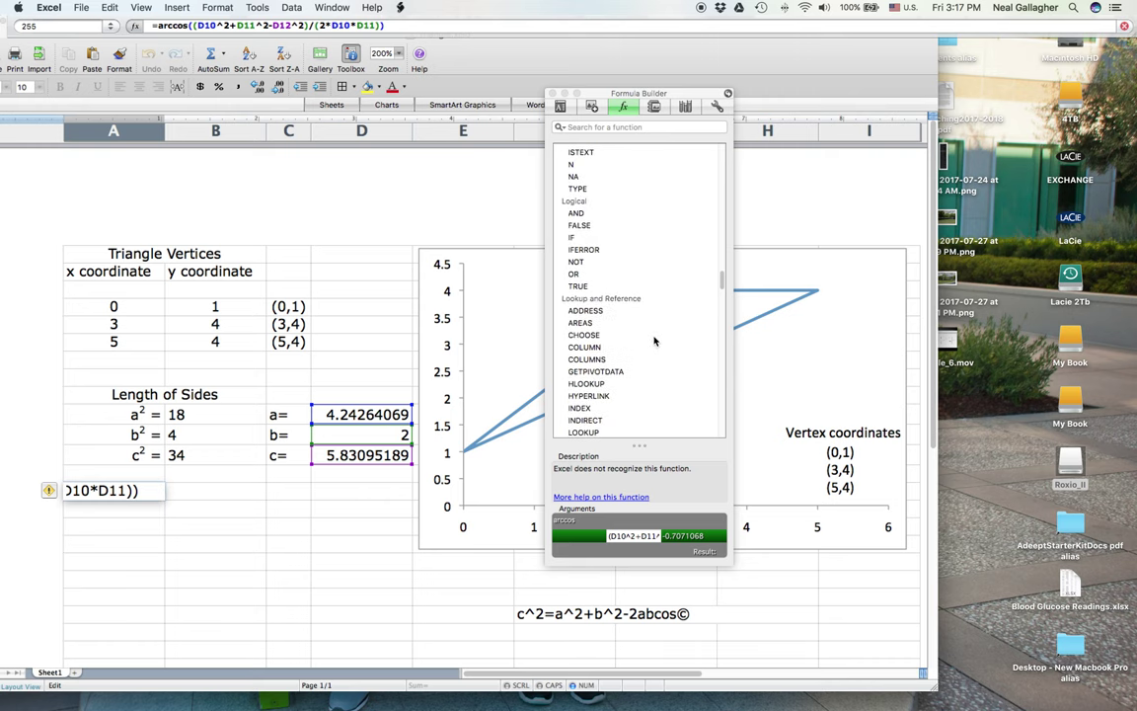
{"action": "scroll", "coordinate": [654, 341], "scroll_direction": "down", "scroll_amount": 3}
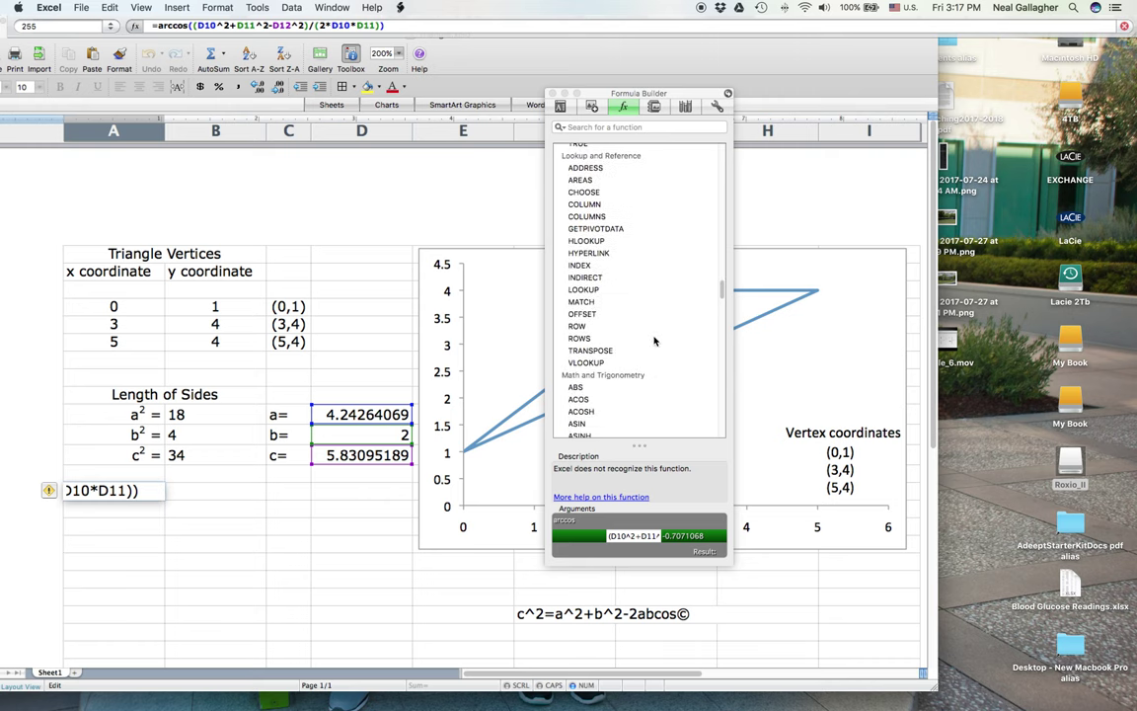
{"action": "scroll", "coordinate": [654, 340], "scroll_direction": "down", "scroll_amount": 1}
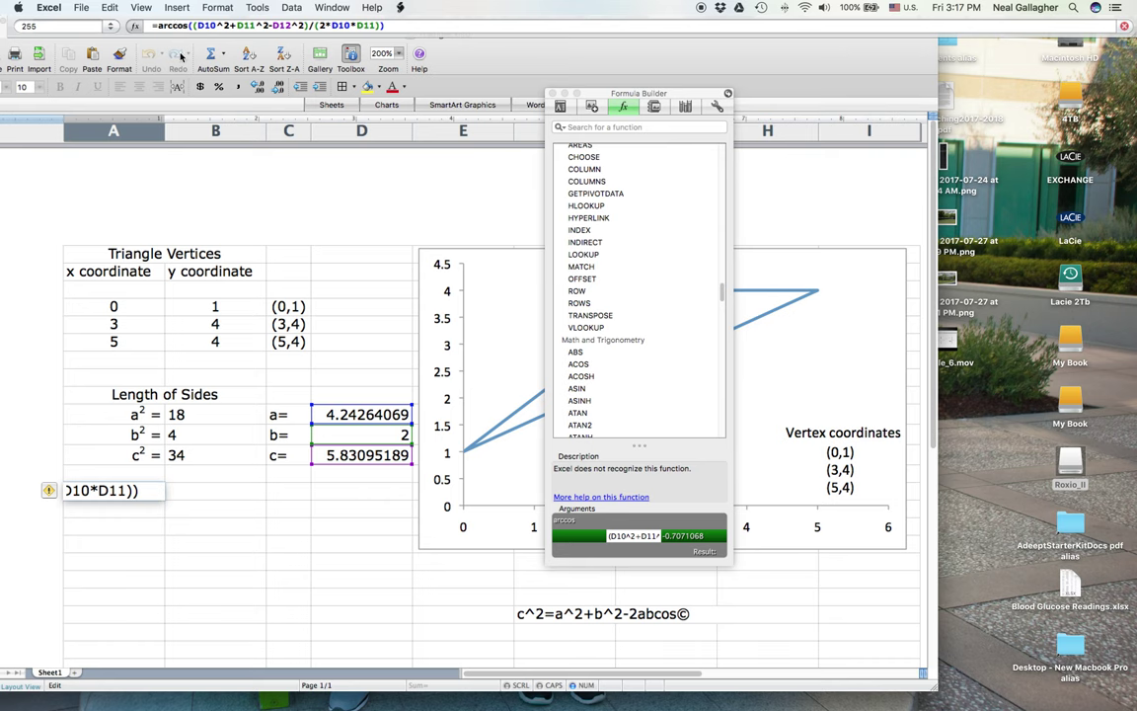
Change arccos to ACOS in A14 so it returns 2.35619449, moving the function panel aside.
{"action": "key", "text": "BackSpace"}
{"action": "key", "text": "BackSpace"}
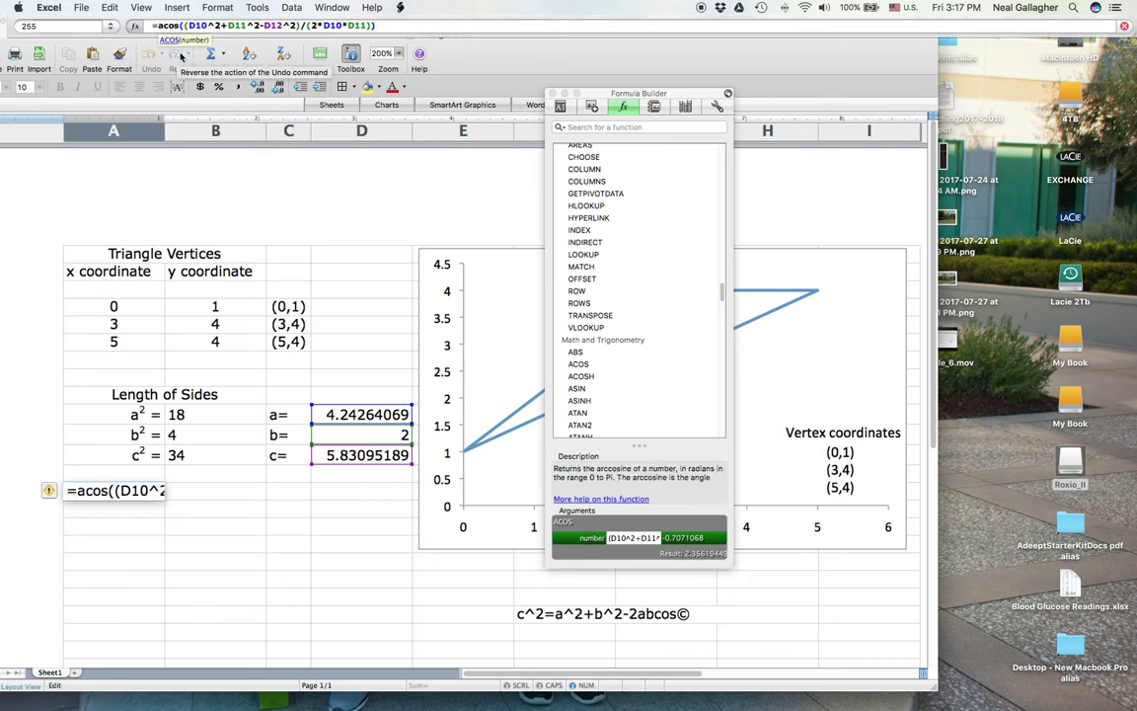
{"action": "key", "text": "Return"}
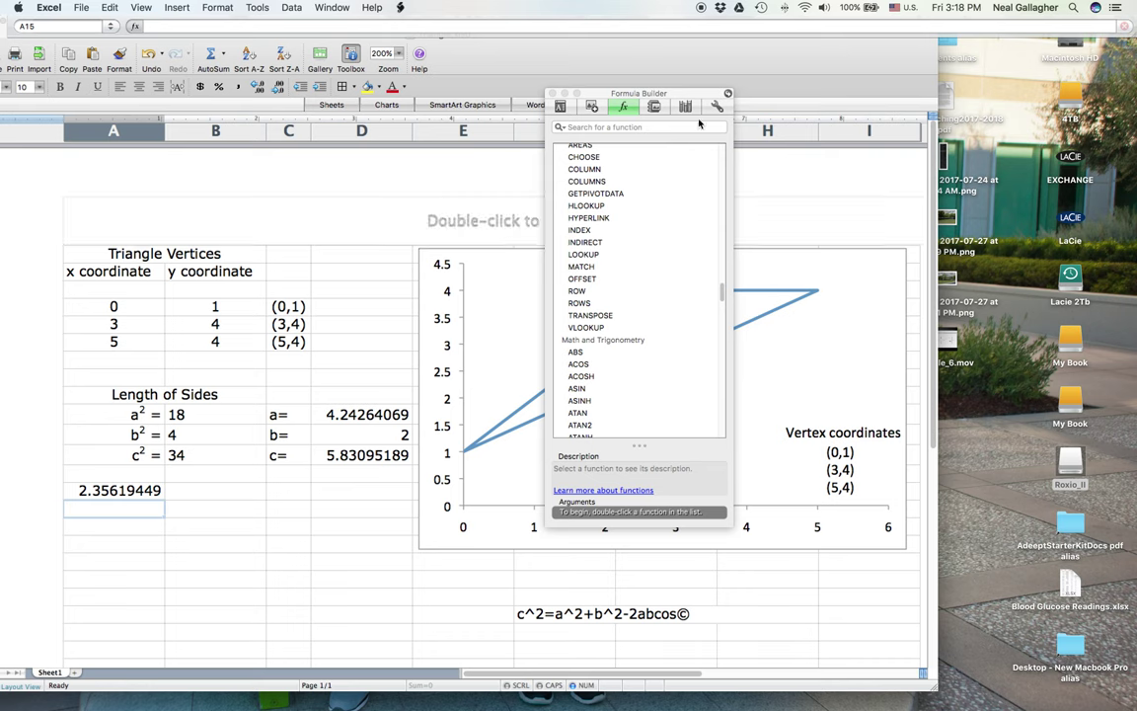
{"action": "left_click_drag", "start_coordinate": [614, 92], "coordinate": [728, 128]}
Prefix A14's ACOS formula with (180/Pi)* to convert the angle to degrees.
{"action": "left_click_drag", "start_coordinate": [805, 139], "coordinate": [1096, 259]}
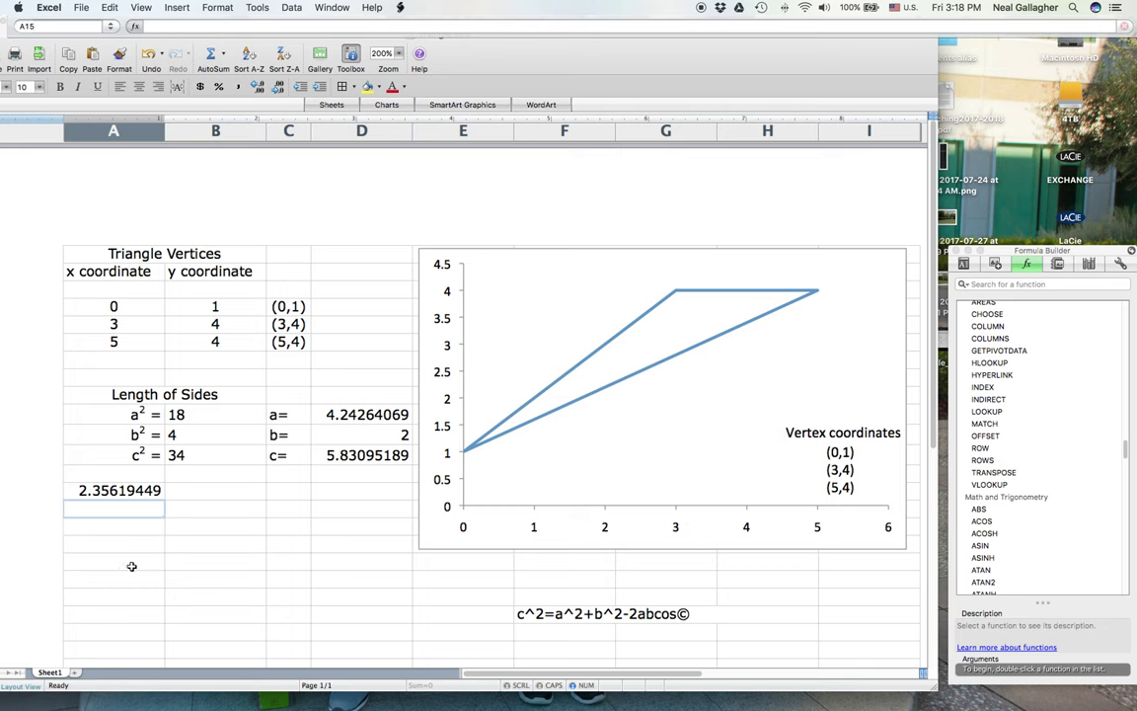
{"action": "left_click", "coordinate": [119, 492]}
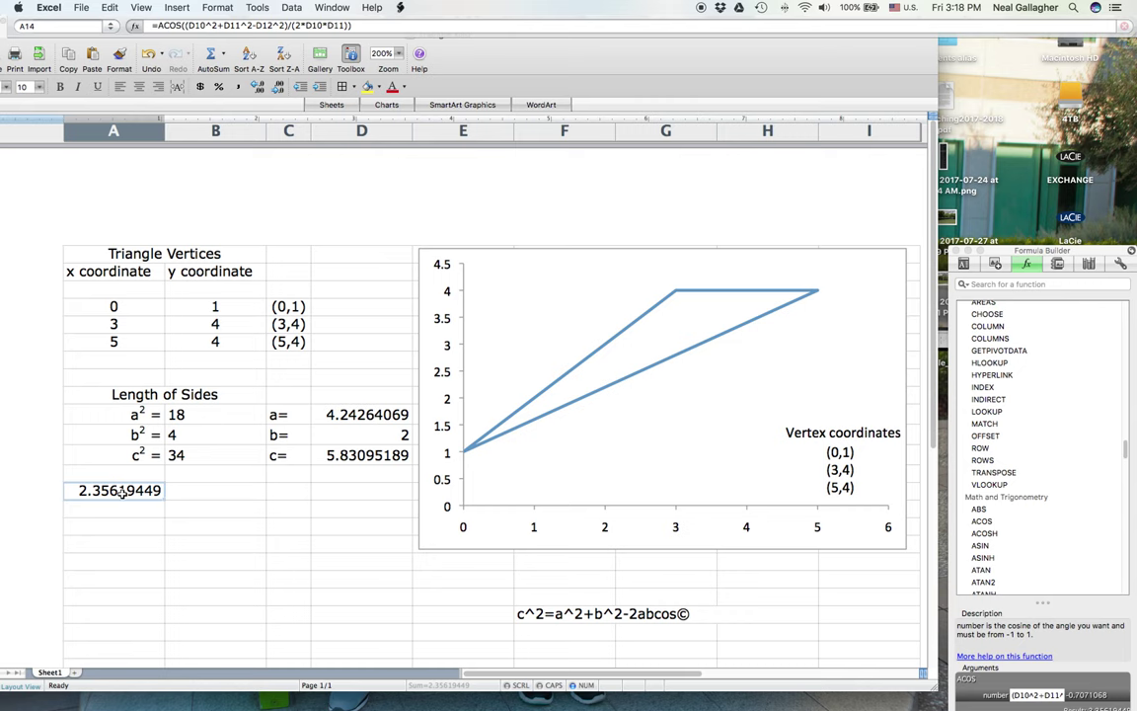
{"action": "left_click", "coordinate": [156, 26]}
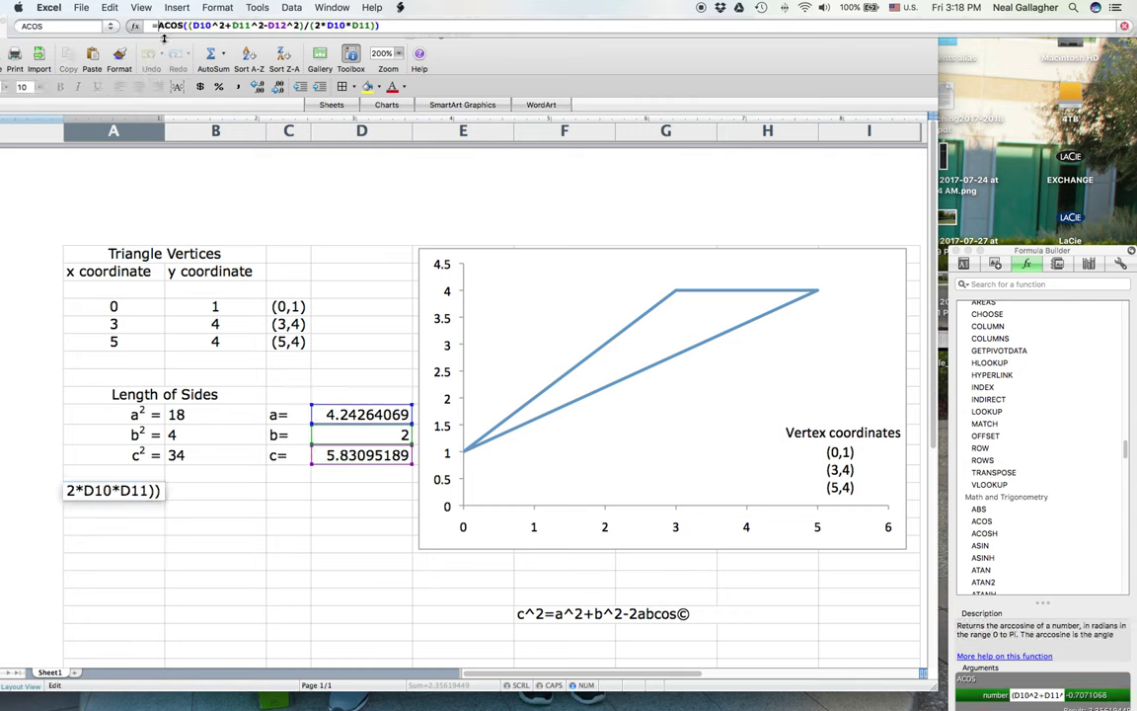
{"action": "type", "text": "("}
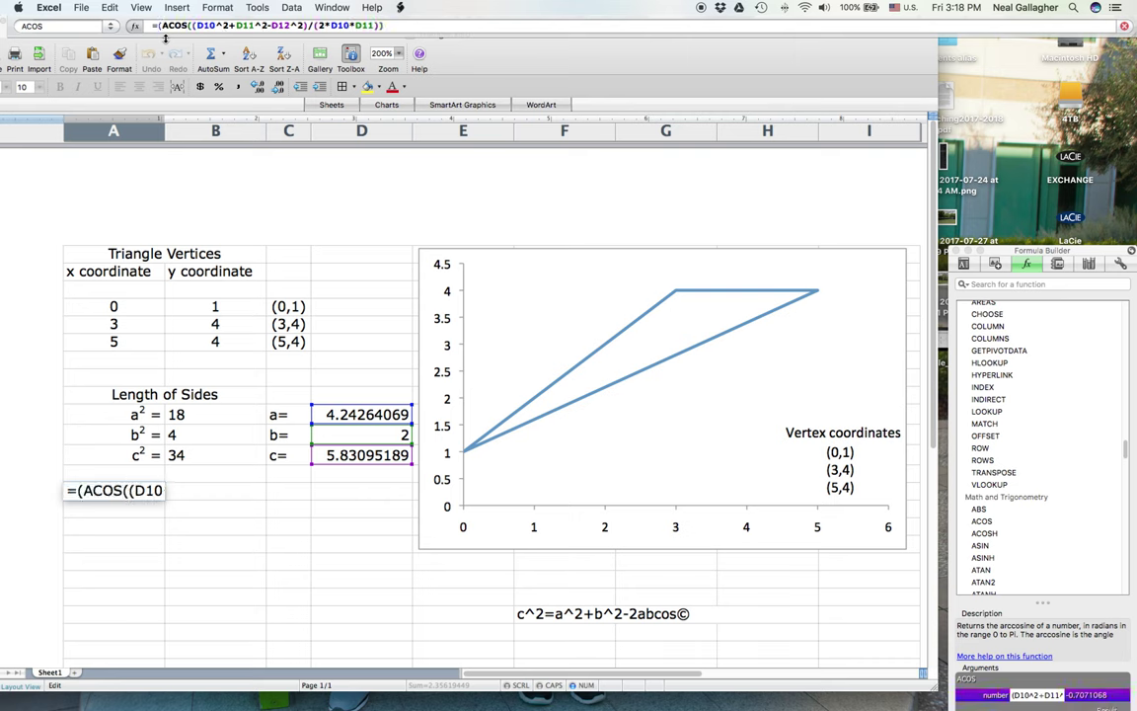
{"action": "type", "text": "18"}
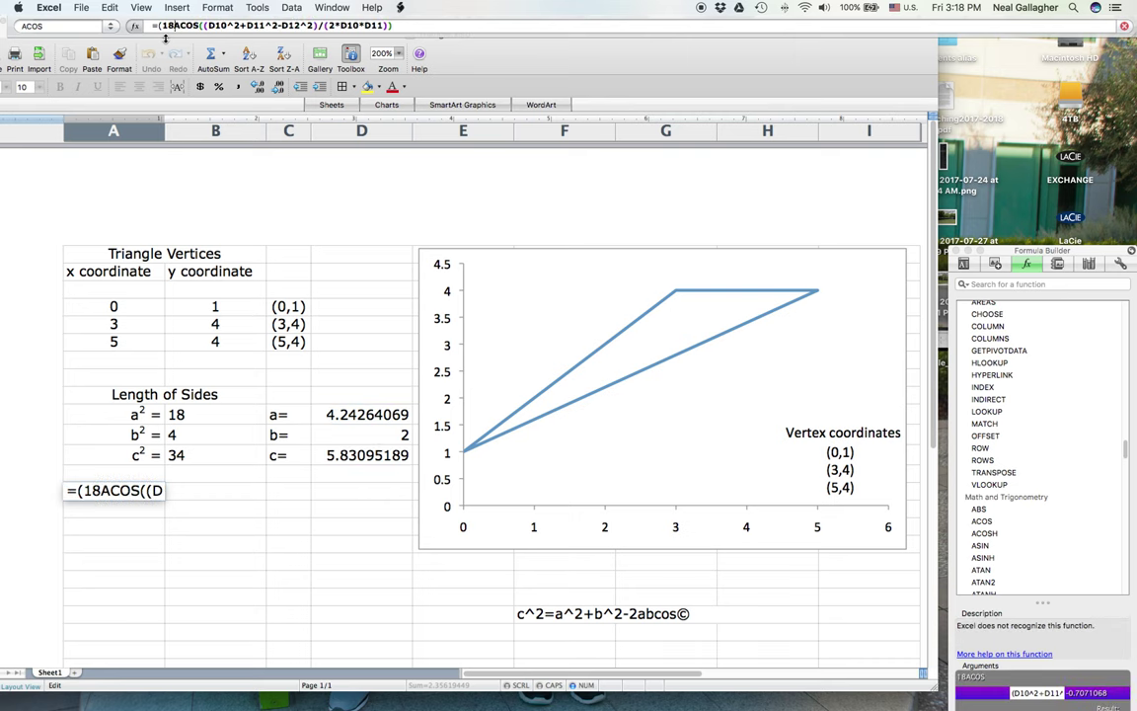
{"action": "type", "text": "0"}
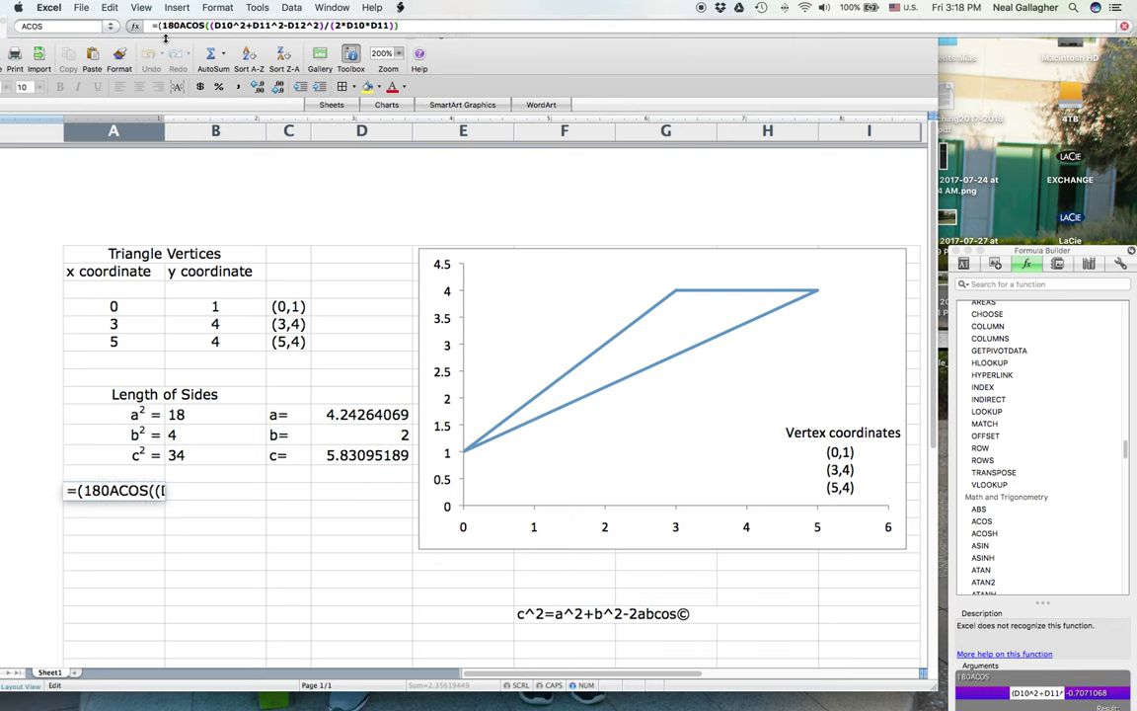
{"action": "type", "text": "/"}
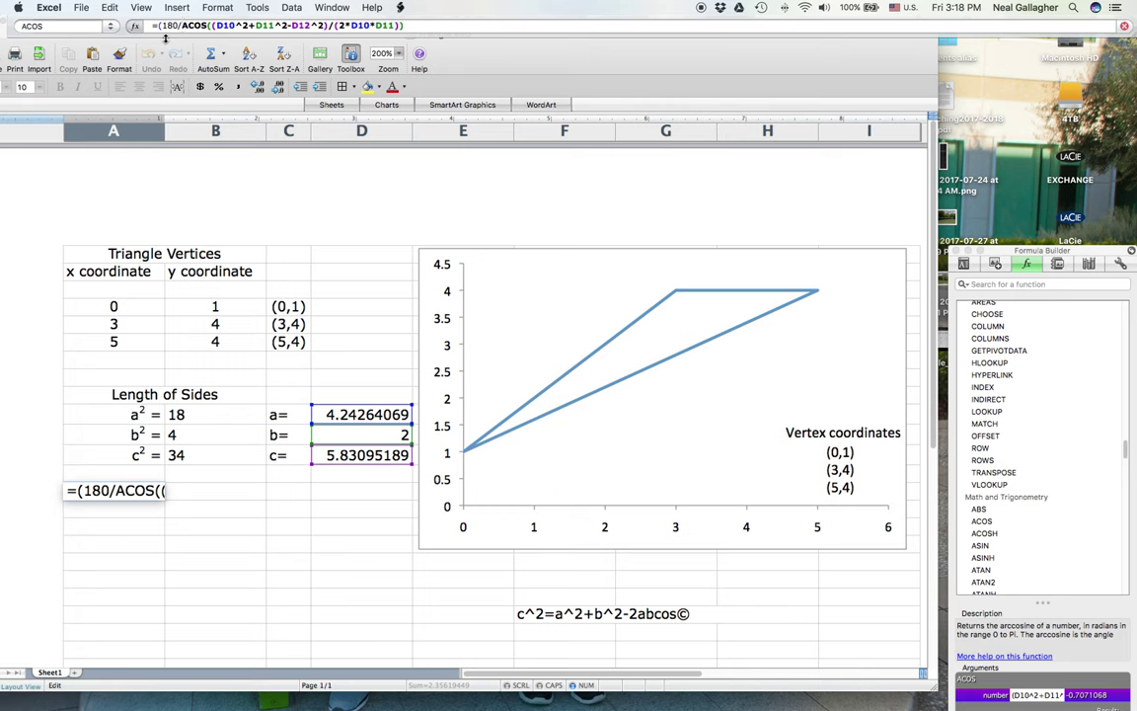
{"action": "type", "text": "Pi"}
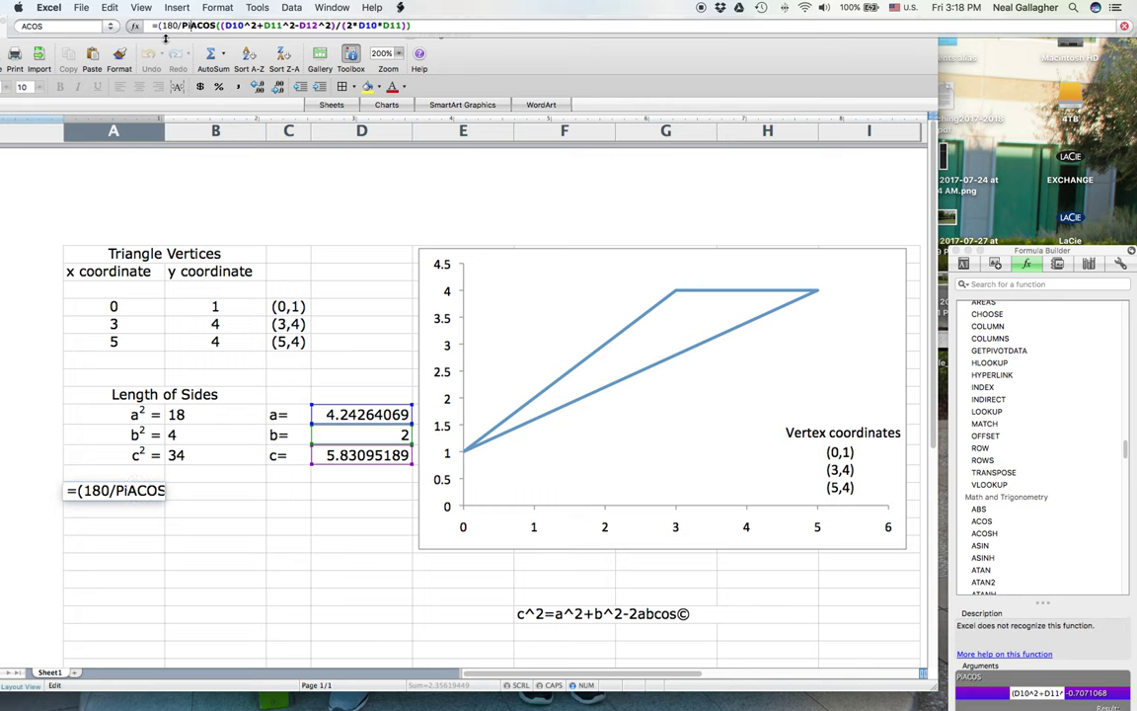
{"action": "type", "text": ")"}
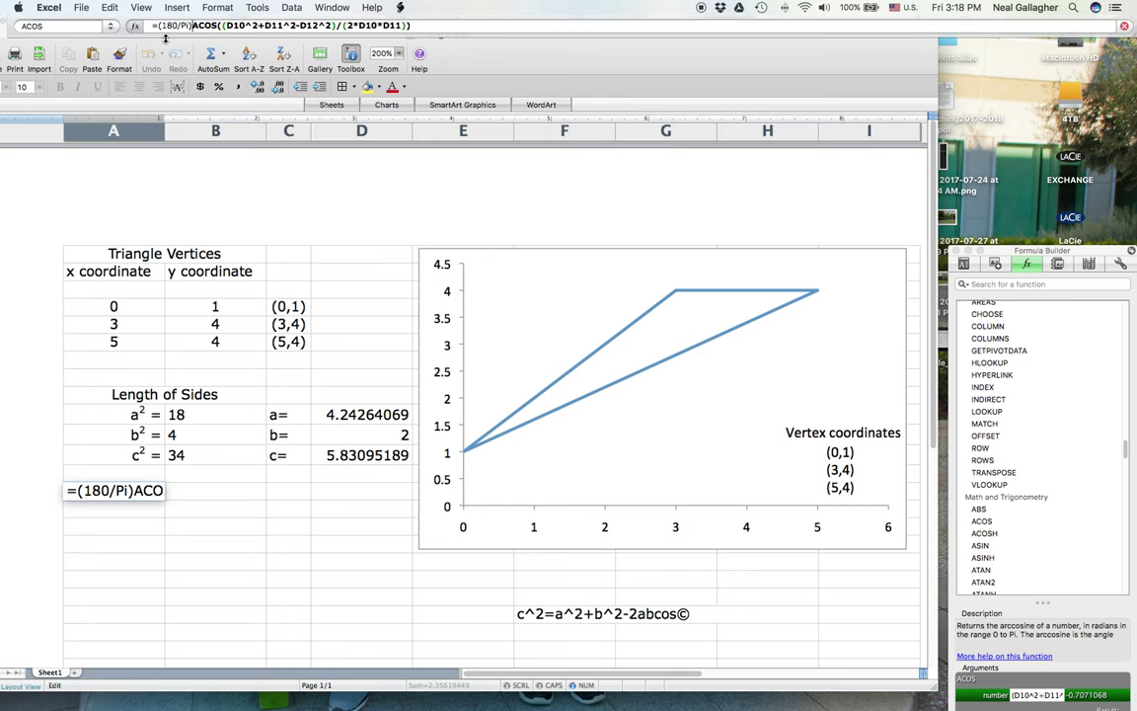
{"action": "type", "text": "*"}
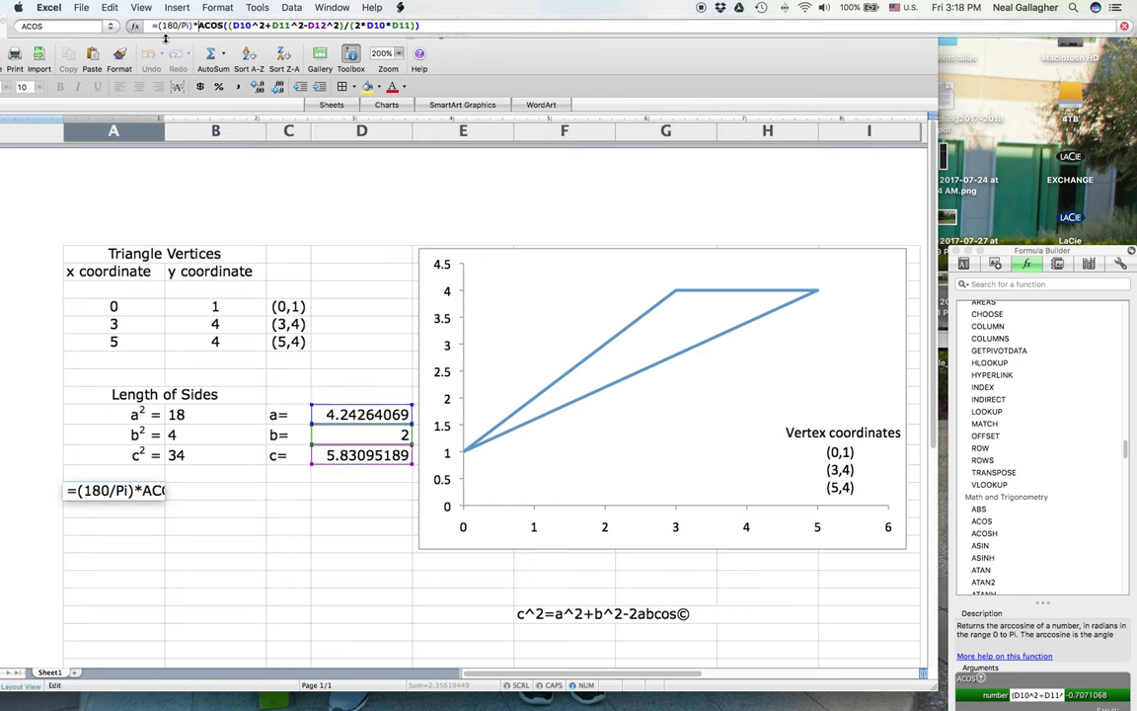
{"action": "key", "text": "Return"}
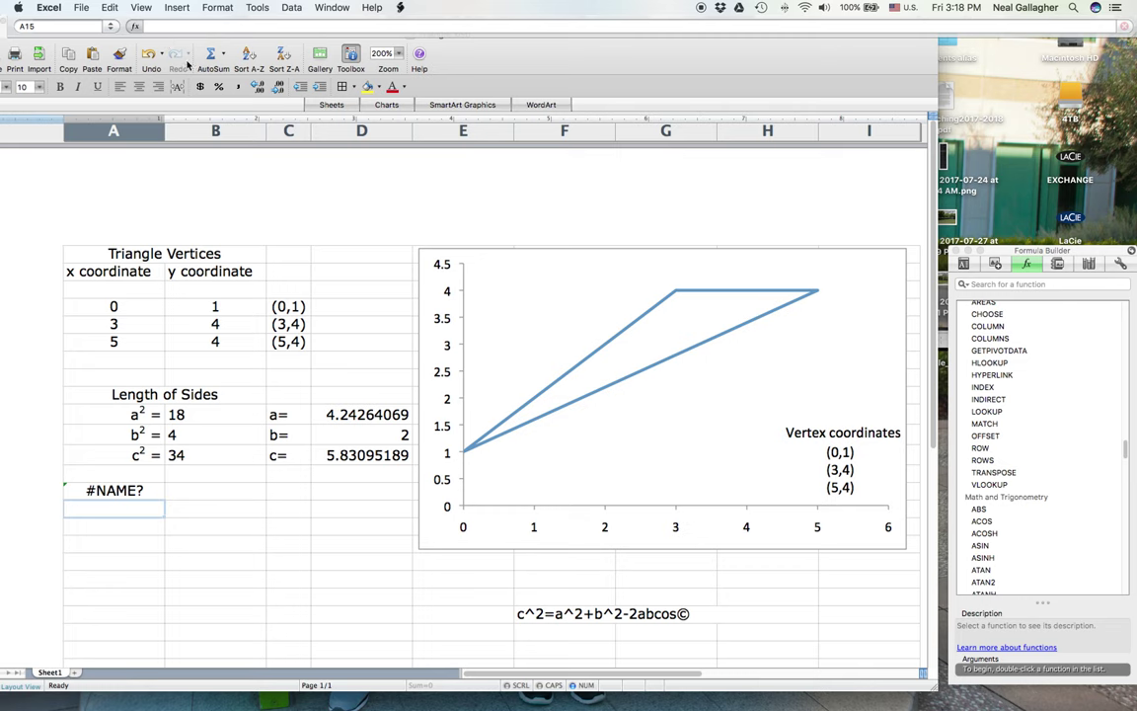
{"action": "key", "text": "Up"}
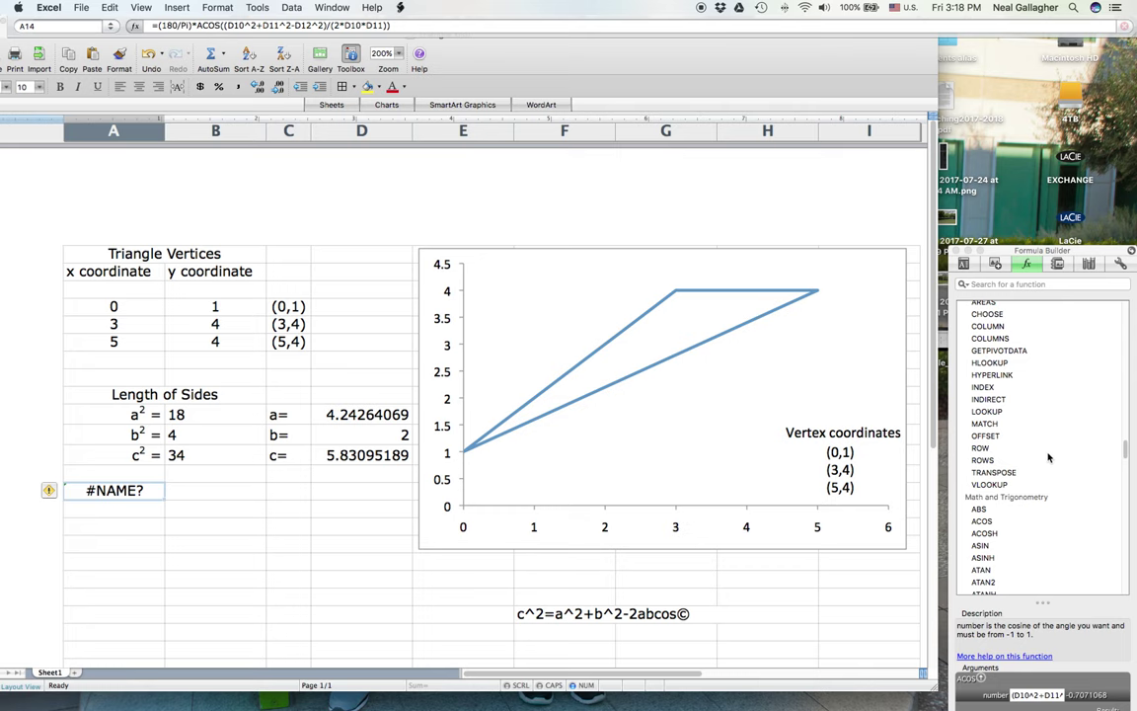
{"action": "scroll", "coordinate": [1052, 504], "scroll_direction": "down", "scroll_amount": 4}
{"action": "scroll", "coordinate": [1051, 506], "scroll_direction": "down", "scroll_amount": 4}
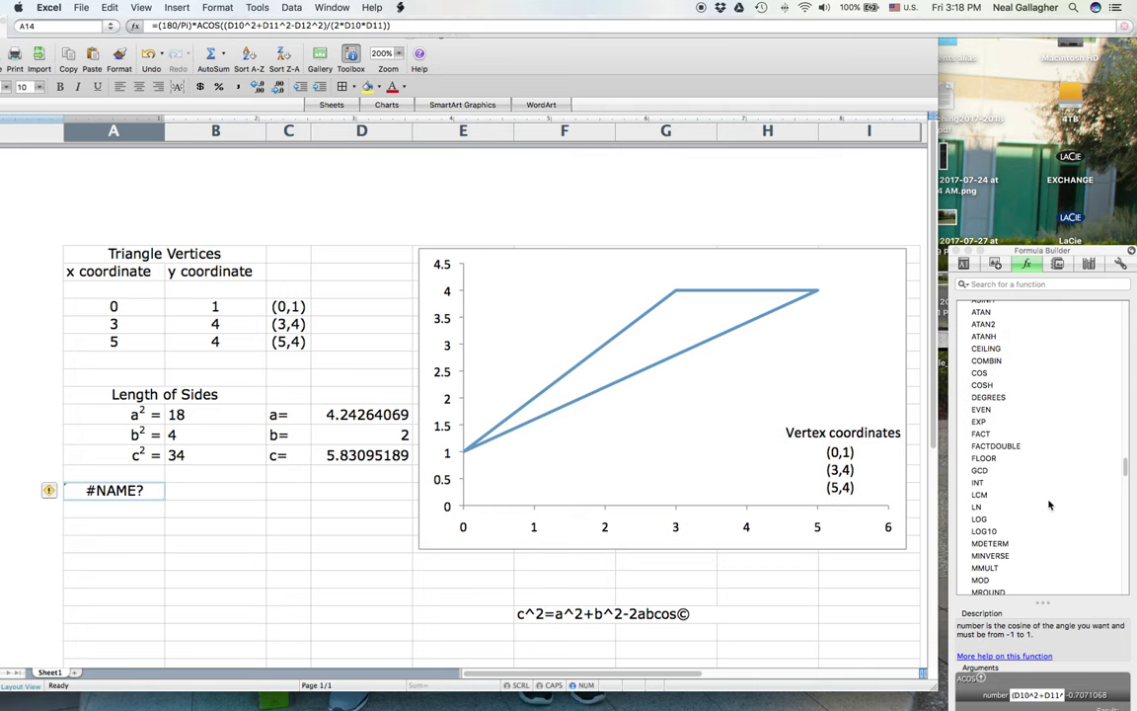
{"action": "scroll", "coordinate": [1049, 504], "scroll_direction": "down", "scroll_amount": 4}
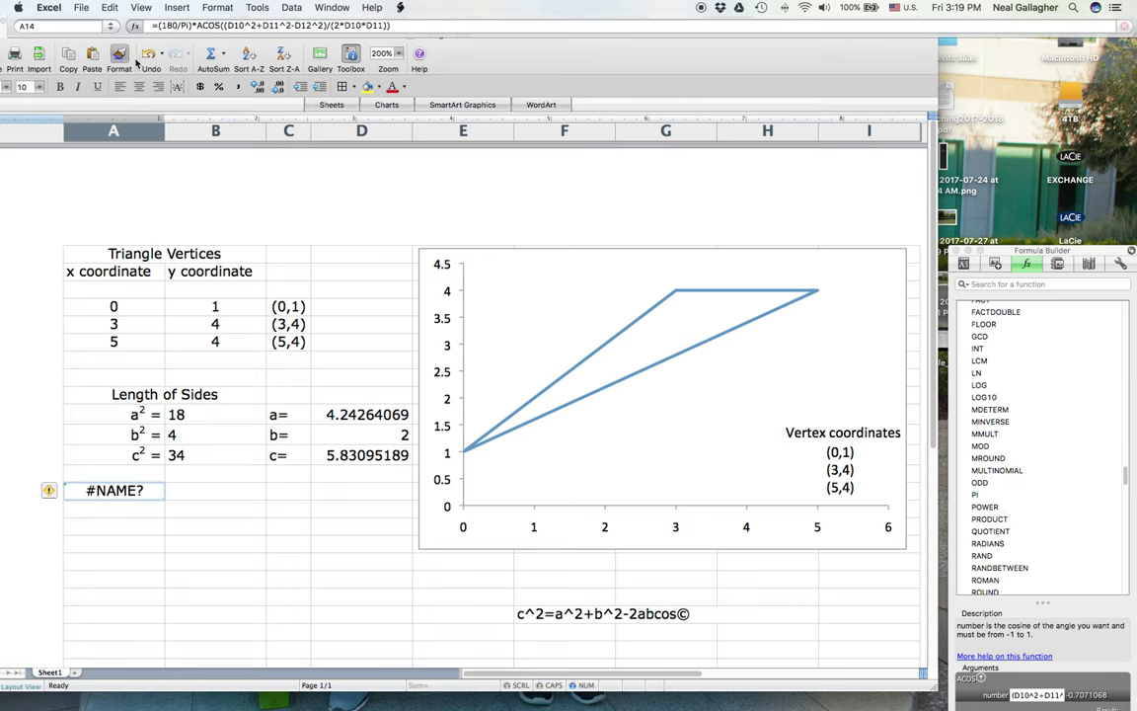
{"action": "left_click", "coordinate": [185, 27]}
{"action": "type", "text": ")"}
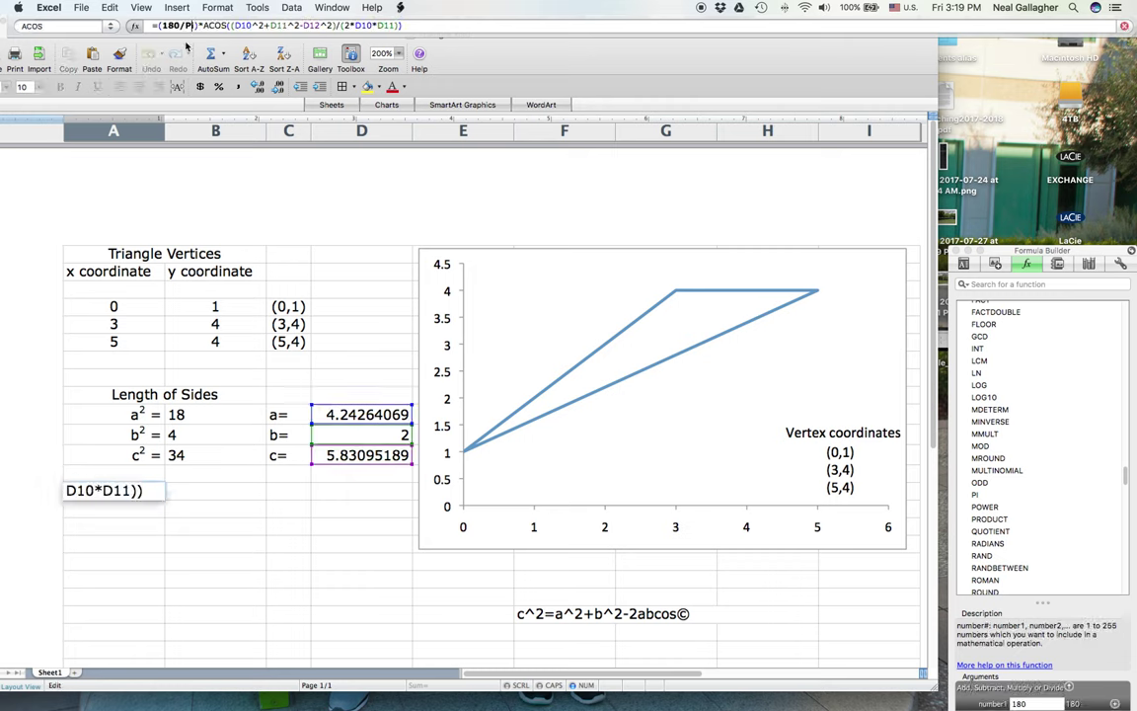
{"action": "key", "text": "BackSpace"}
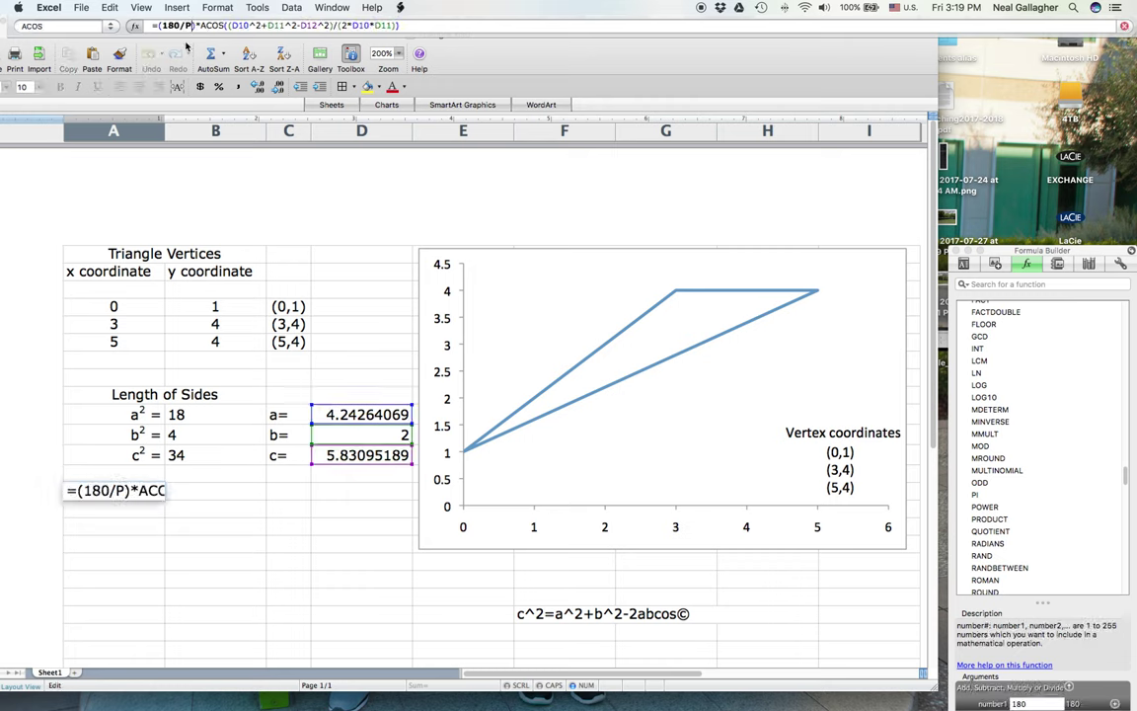
{"action": "type", "text": "I"}
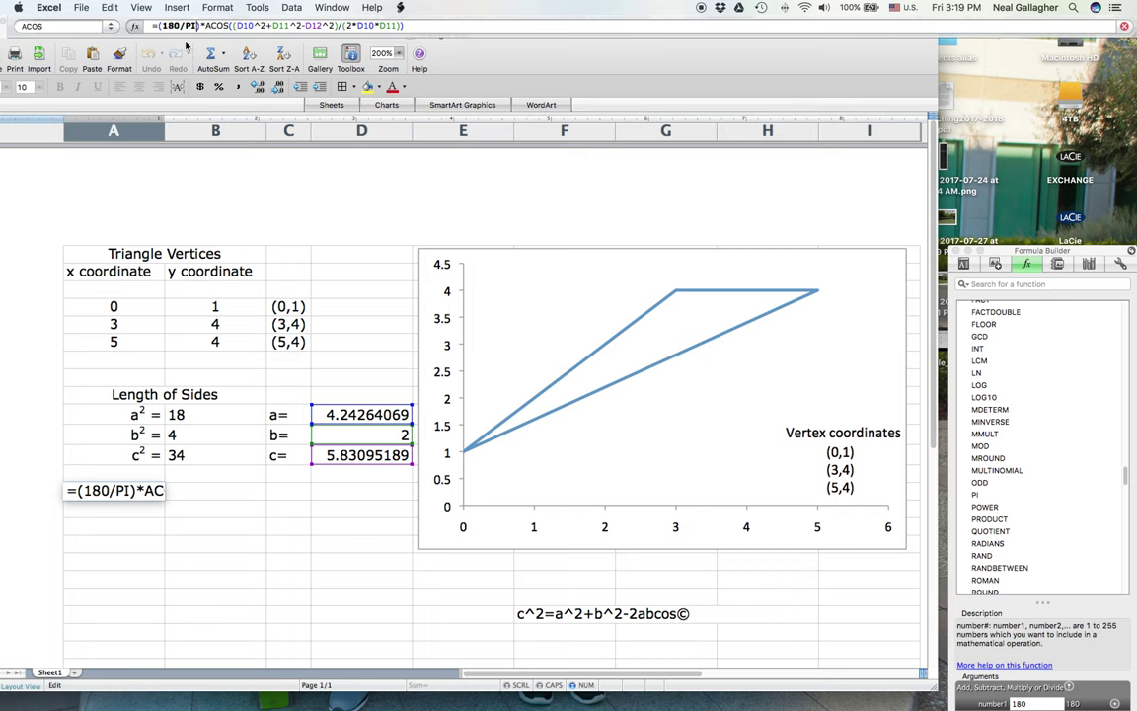
{"action": "key", "text": "Return"}
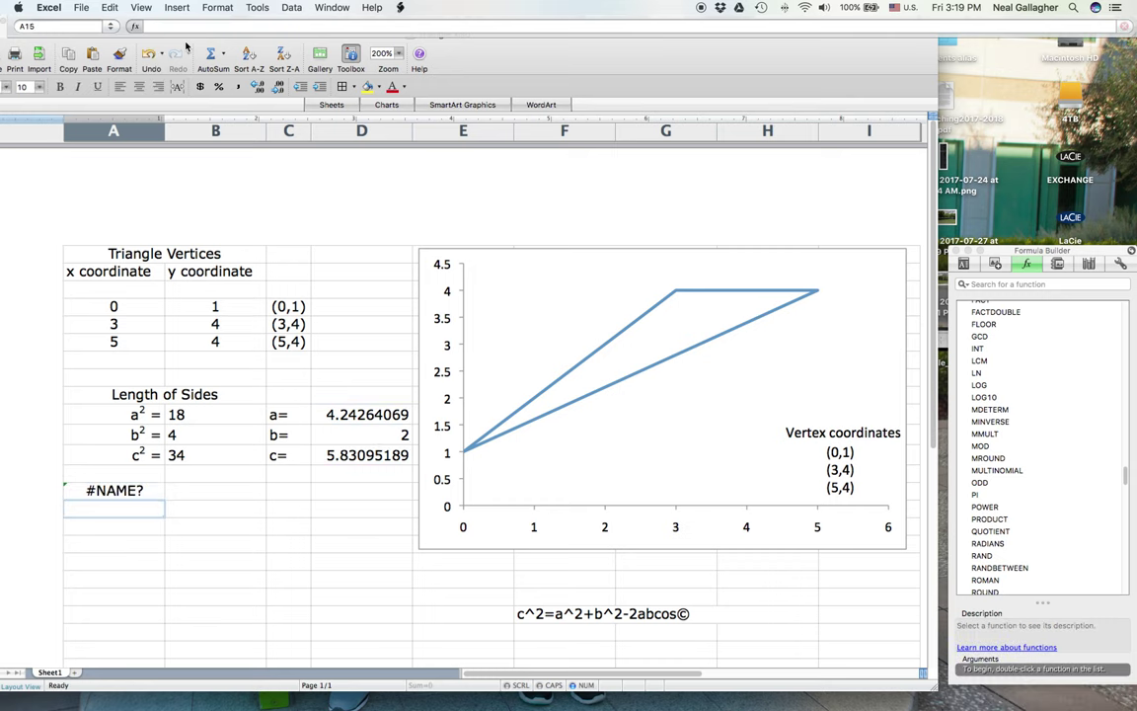
{"action": "left_click", "coordinate": [112, 493]}
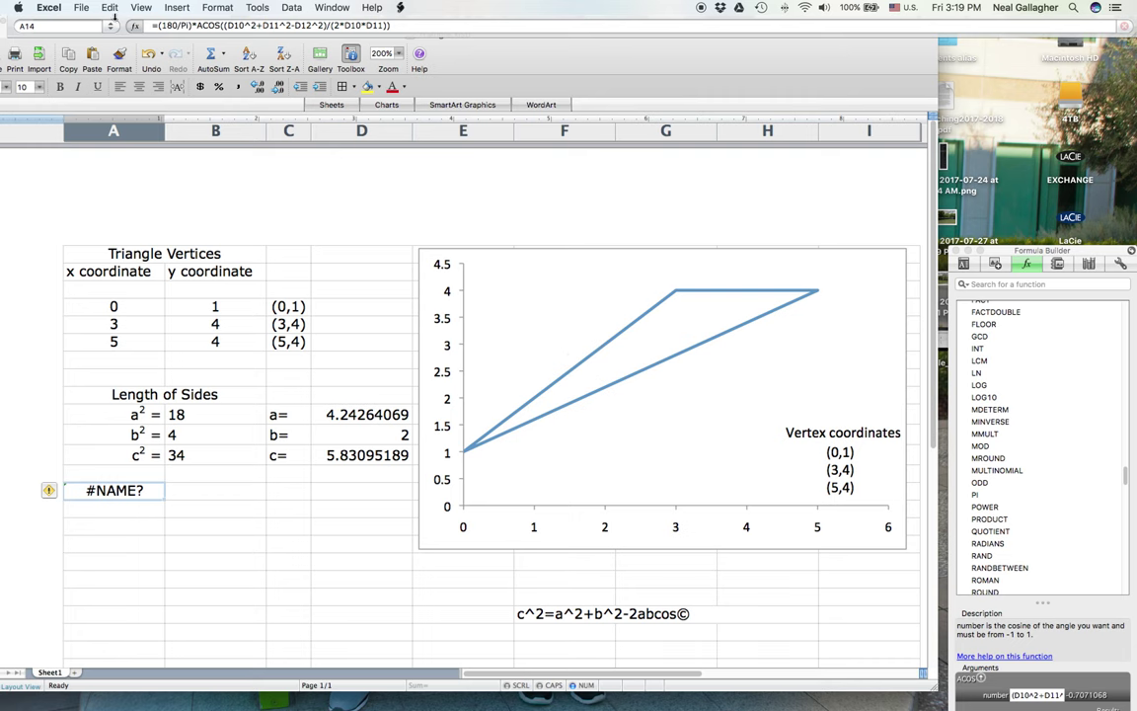
{"action": "left_click", "coordinate": [190, 27]}
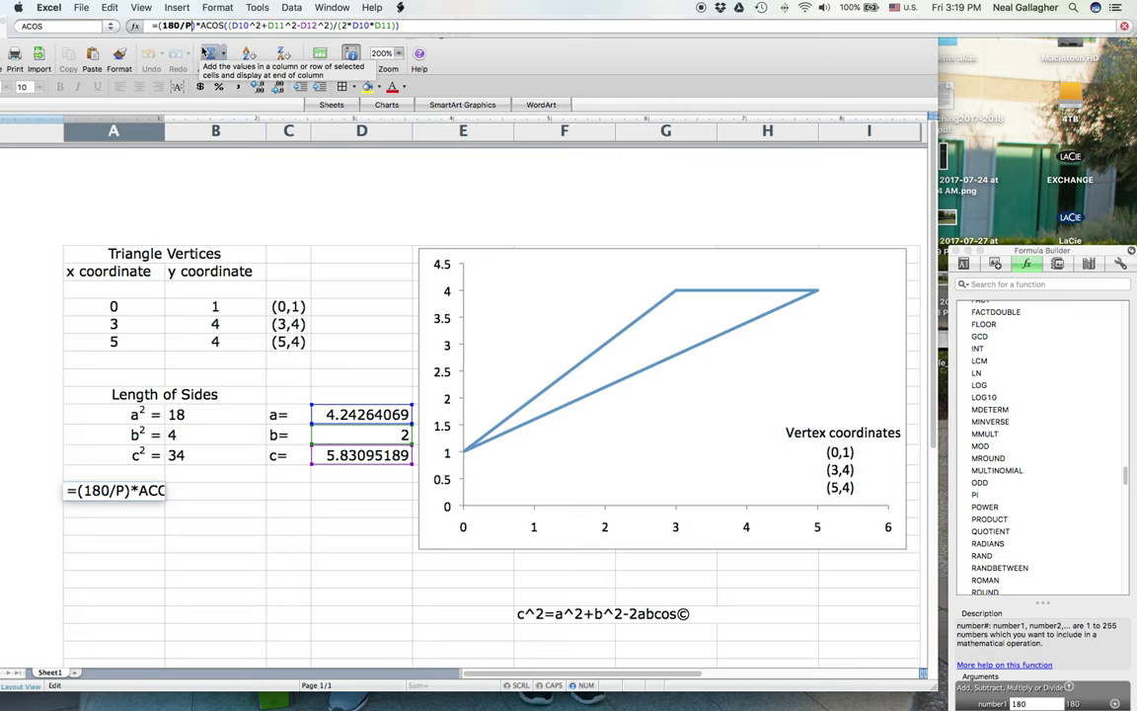
{"action": "type", "text": "I"}
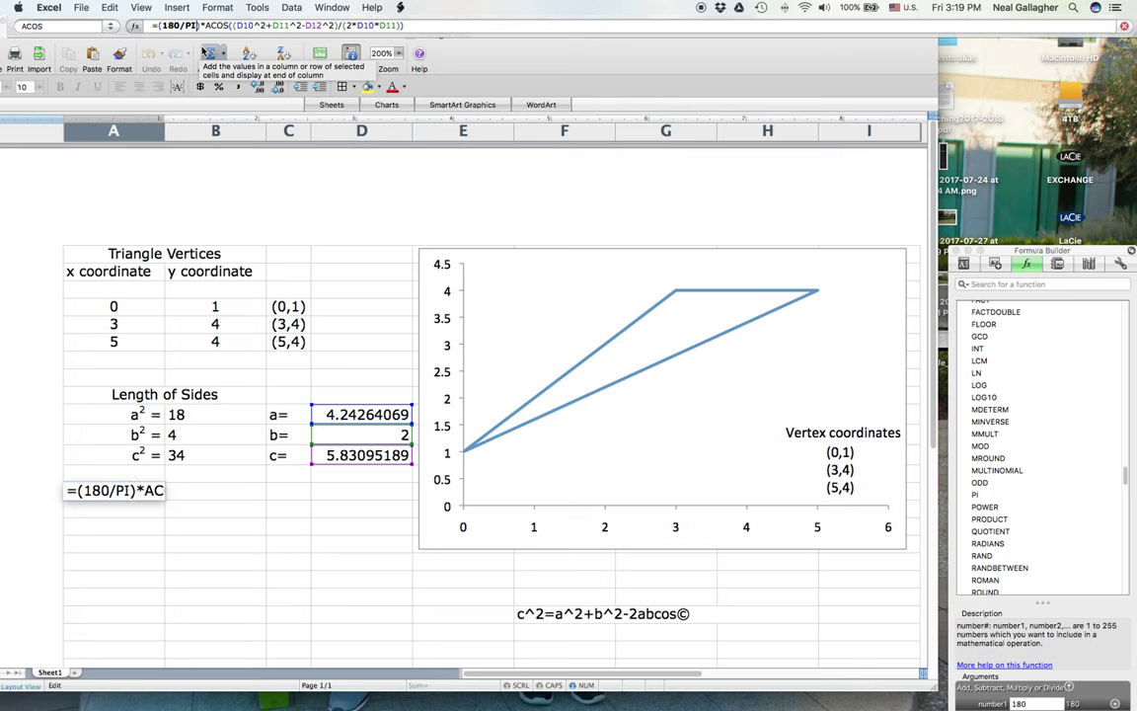
{"action": "key", "text": "Return"}
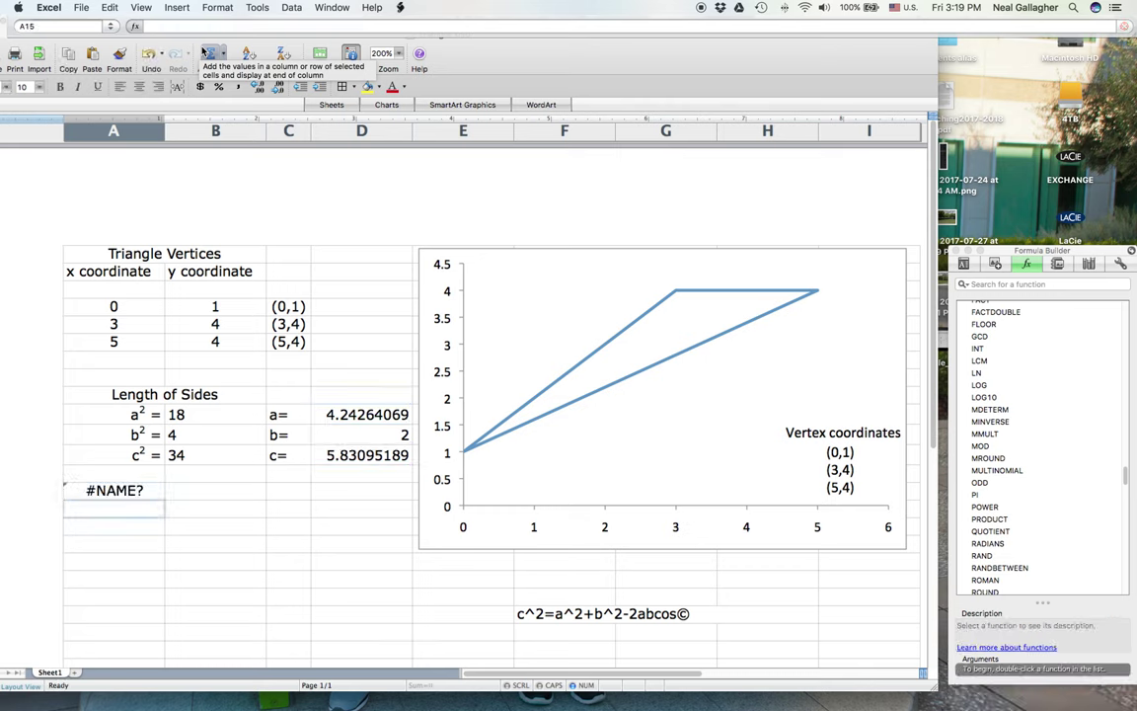
{"action": "left_click", "coordinate": [136, 491]}
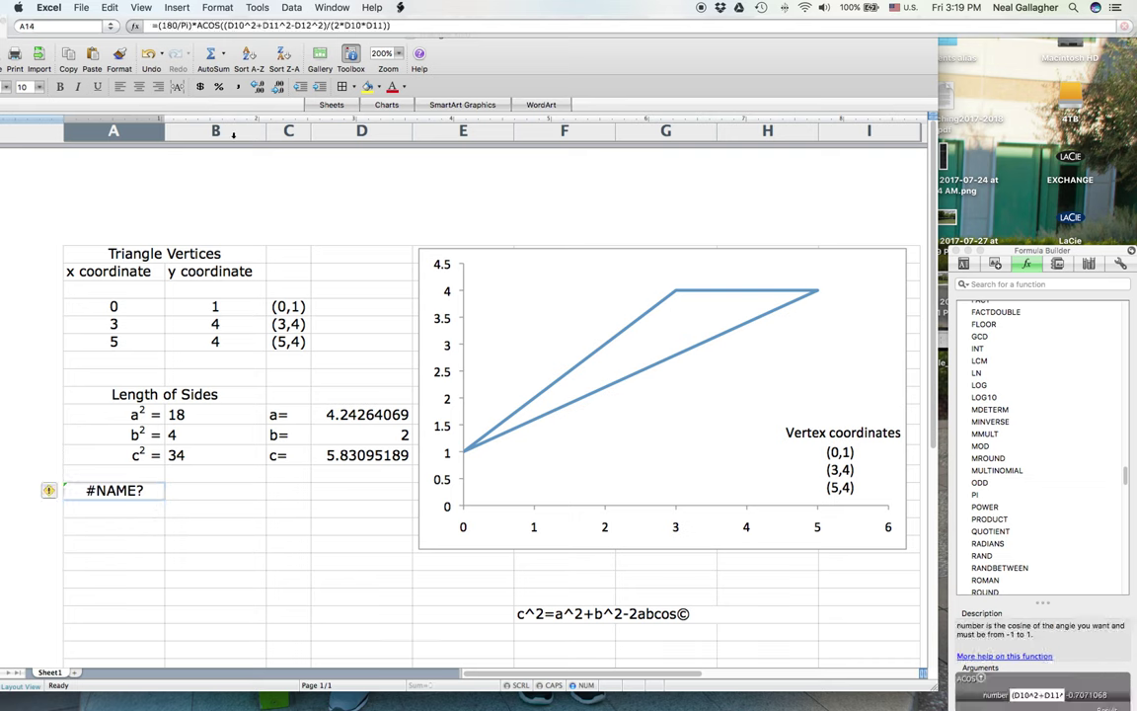
Replace PI with 3.141592654 in A14's formula so the cell shows 135 degrees.
{"action": "left_click", "coordinate": [164, 26]}
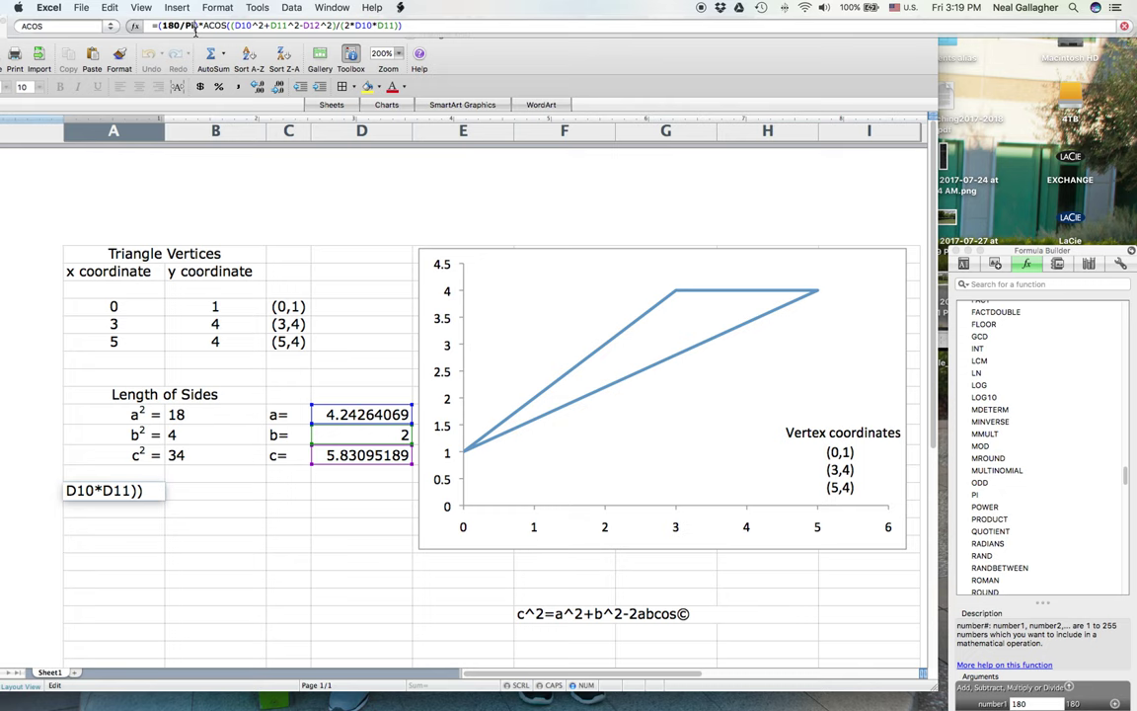
{"action": "key", "text": "BackSpace"}
{"action": "key", "text": "BackSpace"}
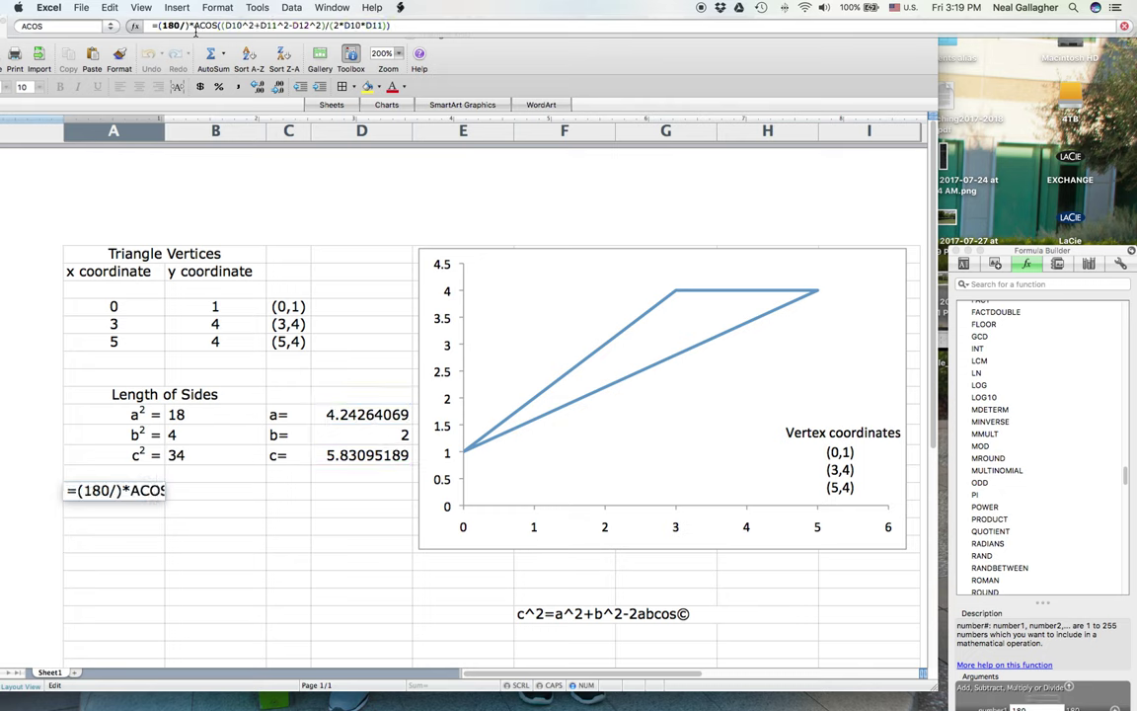
{"action": "type", "text": "3.141592"}
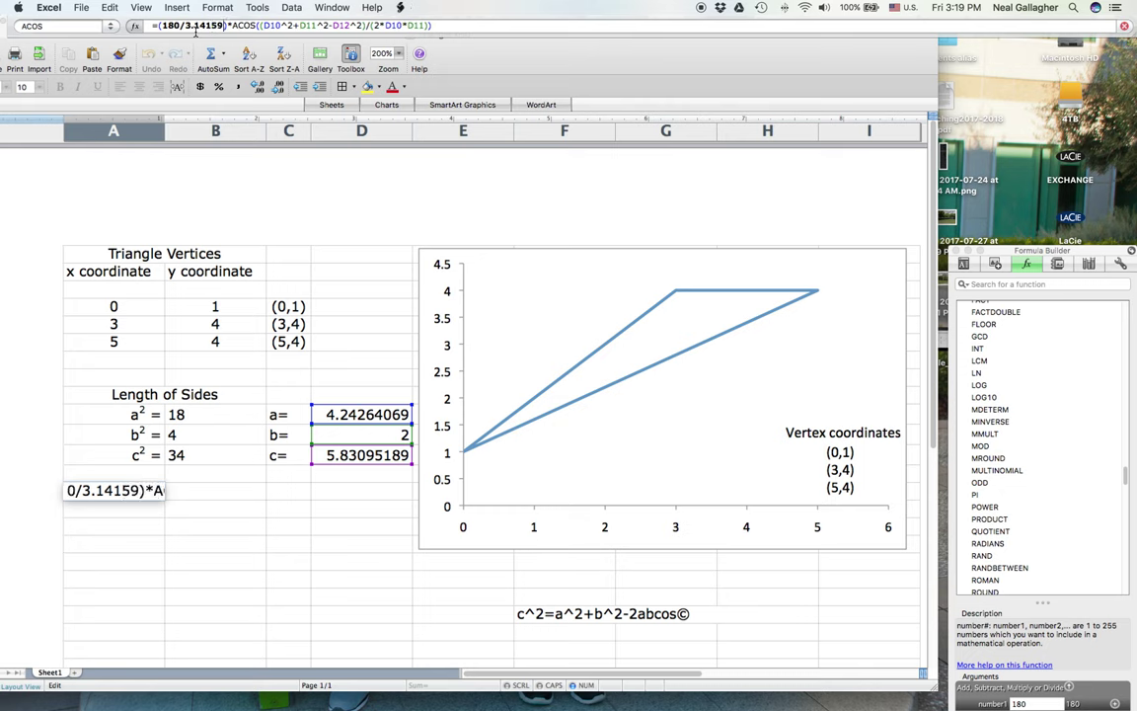
{"action": "type", "text": "654"}
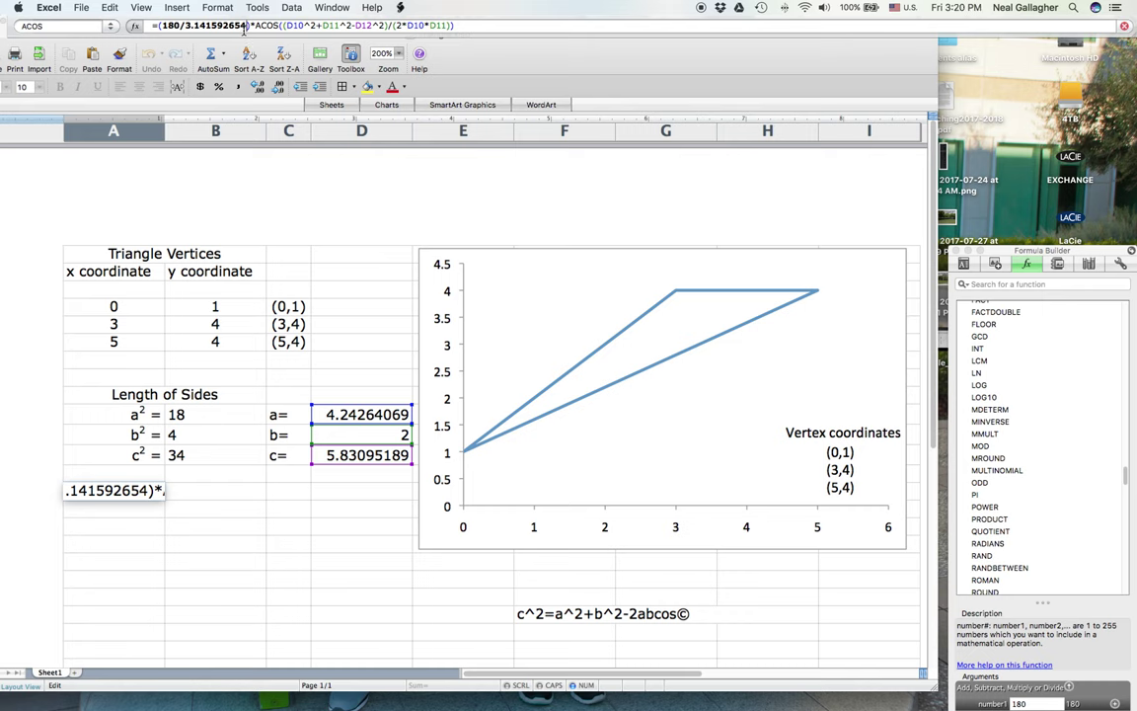
{"action": "left_click", "coordinate": [191, 24]}
{"action": "type", "text": "."}
{"action": "key", "text": "Return"}
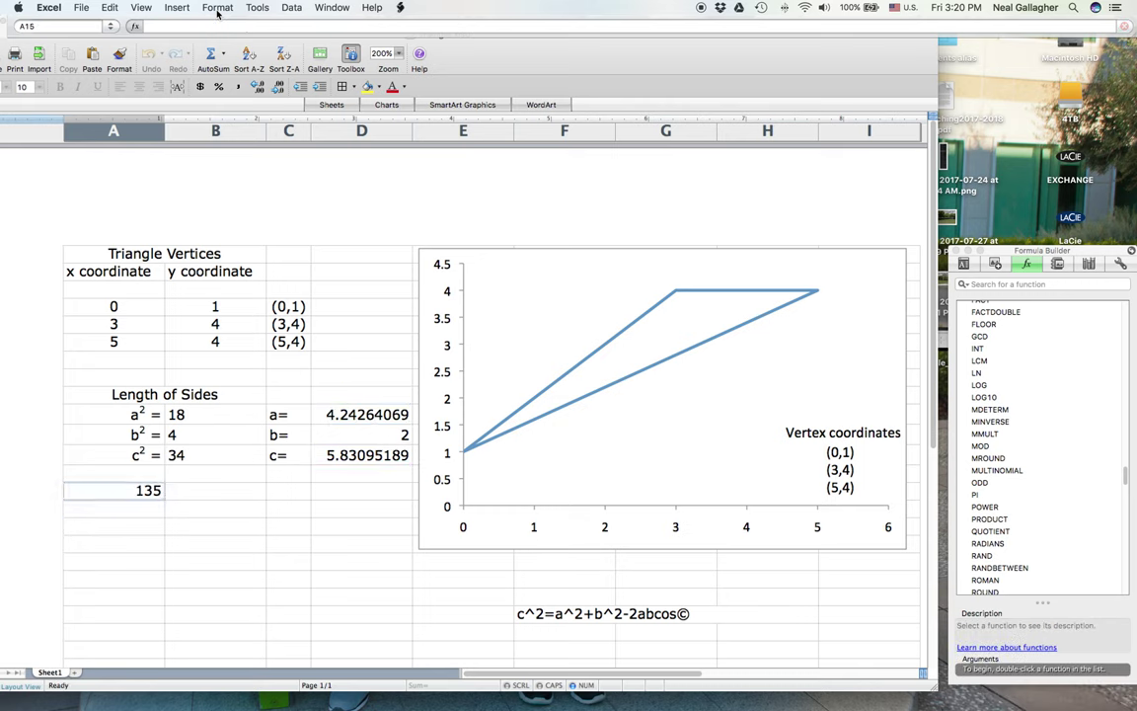
{"action": "left_click", "coordinate": [145, 496]}
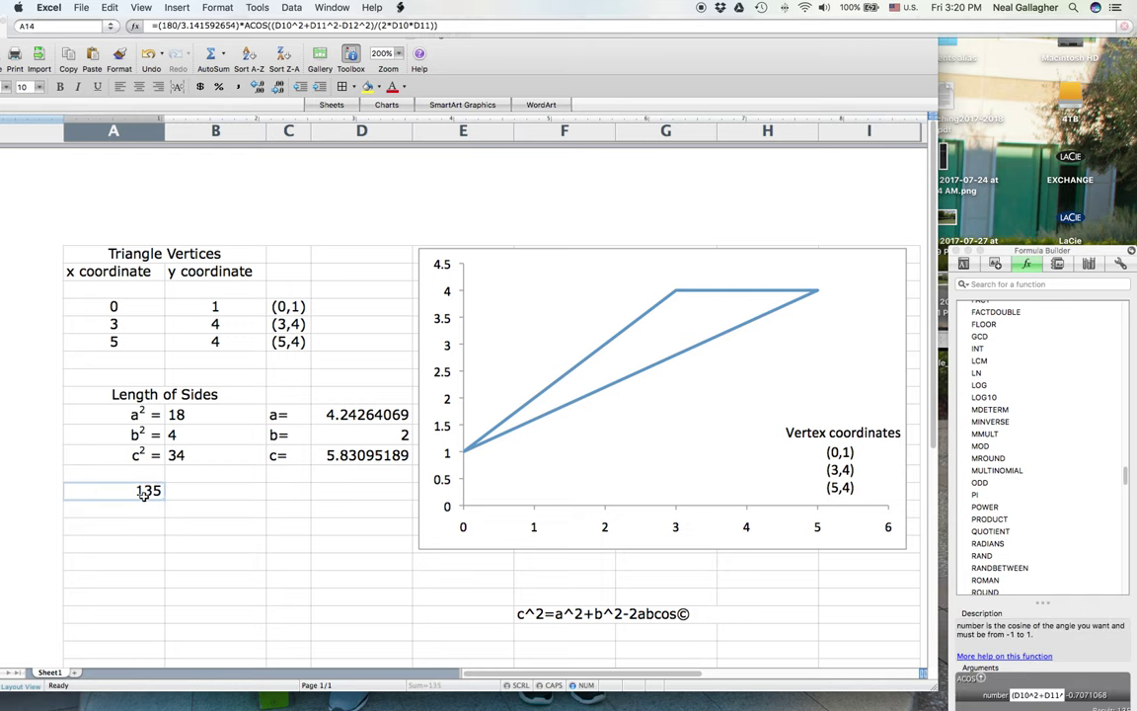
{"action": "scroll", "coordinate": [685, 363], "scroll_direction": "right", "scroll_amount": 10}
{"action": "scroll", "coordinate": [643, 377], "scroll_direction": "left", "scroll_amount": 10}
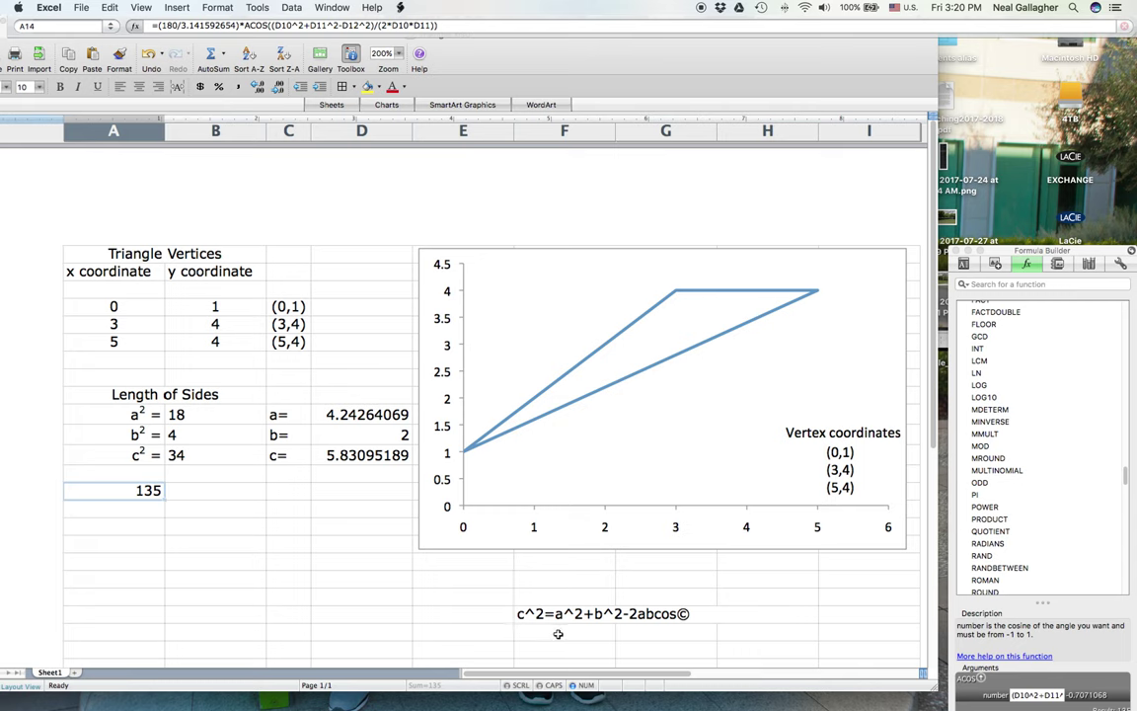
{"action": "left_click_drag", "start_coordinate": [558, 634], "coordinate": [620, 632]}
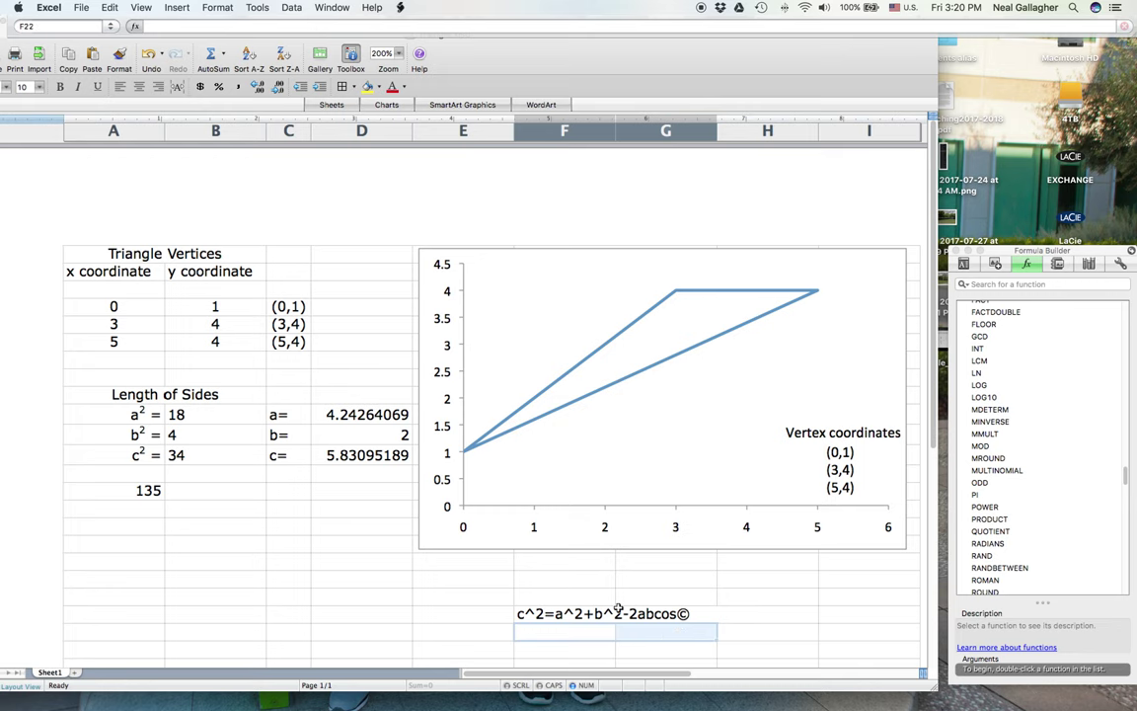
Merge cells F22 and G22 into one cell through Format > Cells.
{"action": "left_click", "coordinate": [203, 8]}
{"action": "left_click", "coordinate": [222, 23]}
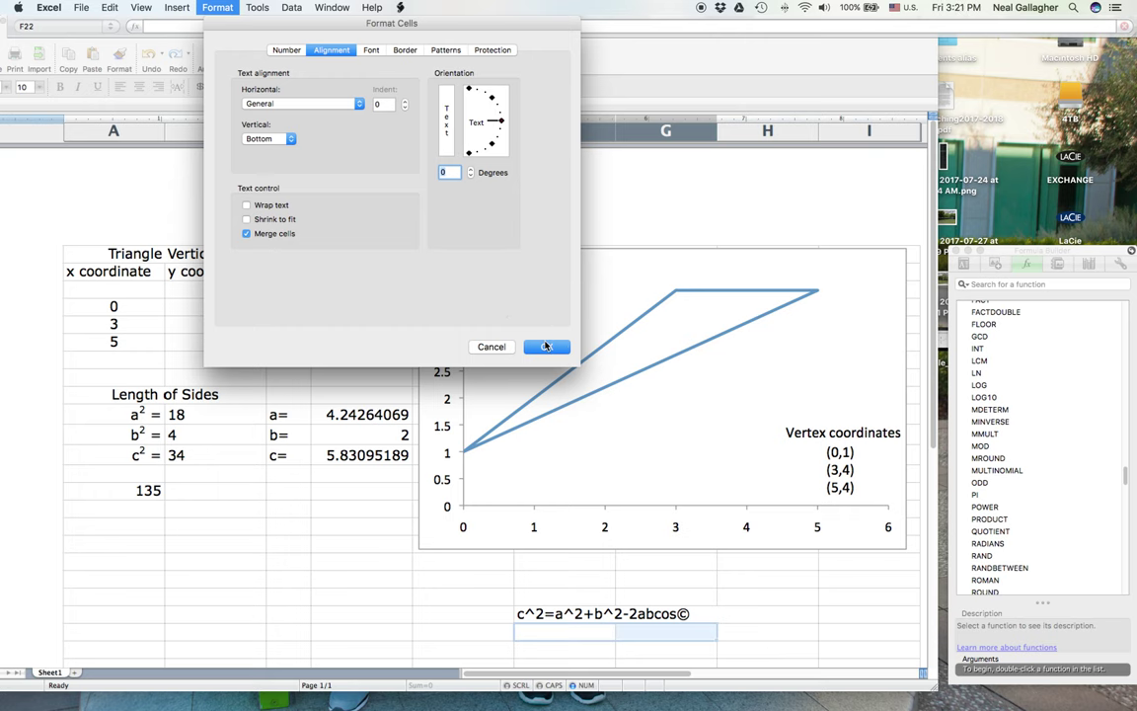
{"action": "key", "text": "Return"}
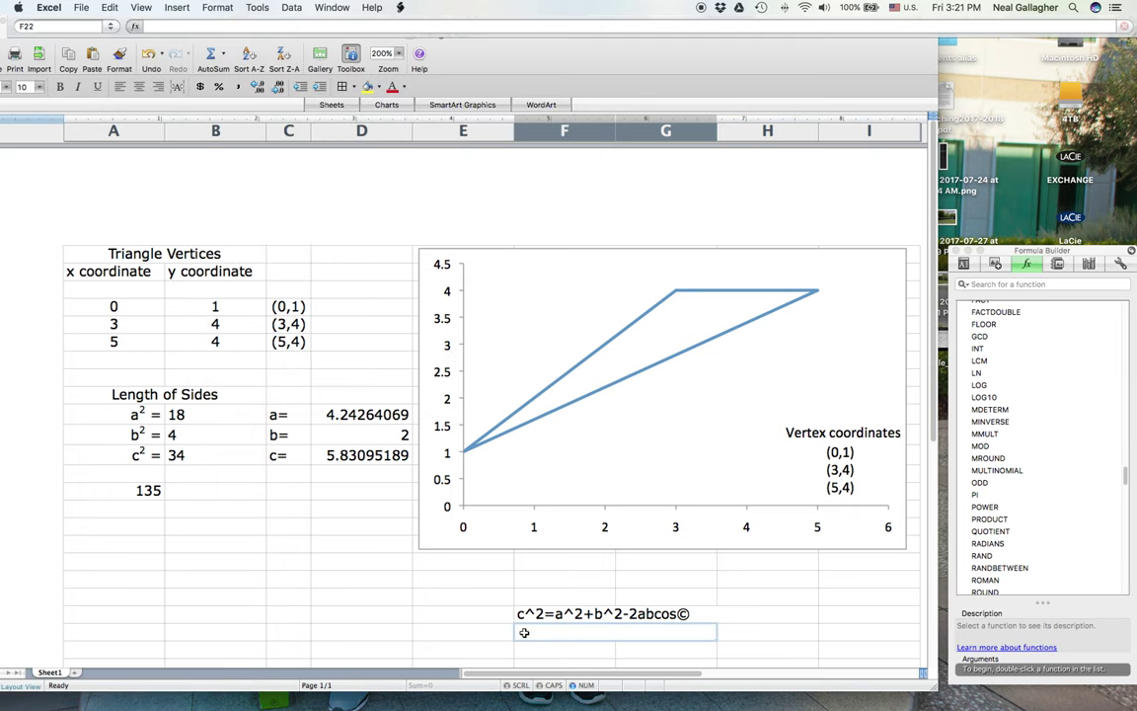
{"action": "double_click", "coordinate": [526, 632]}
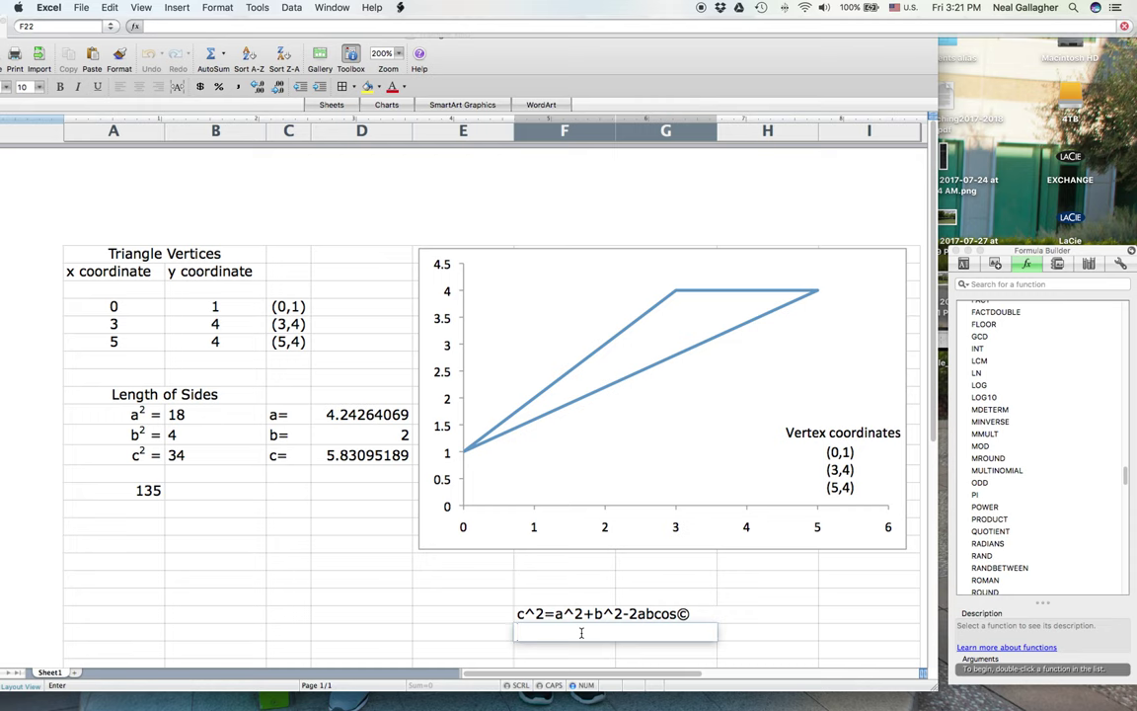
Enter the note a^2=b^2+c^2-2bccos(A) in merged cell F22.
{"action": "type", "text": "a^2=b^2+c"}
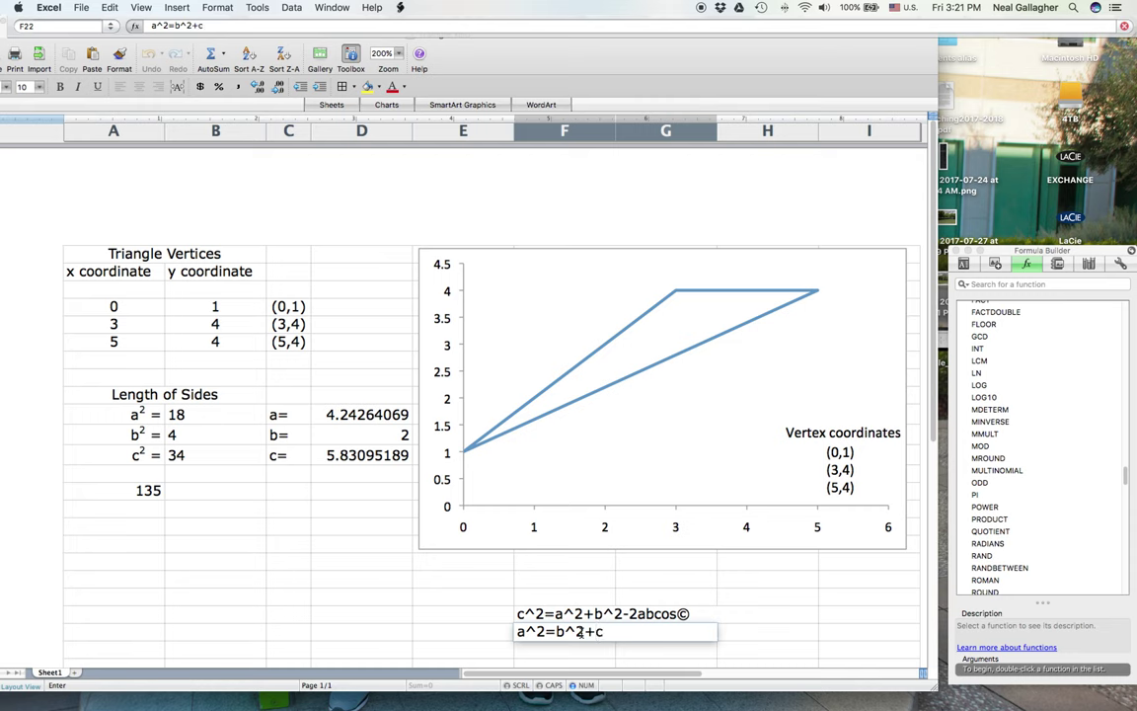
{"action": "type", "text": "^2-2bccos"}
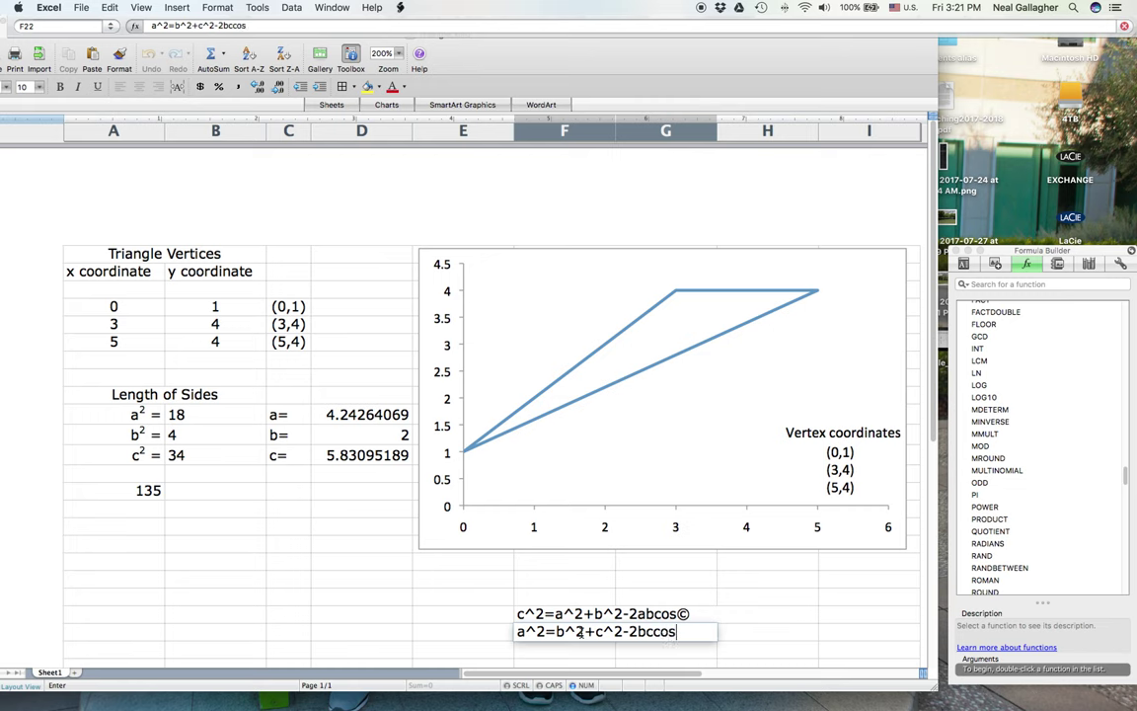
{"action": "type", "text": "(A)"}
{"action": "left_click", "coordinate": [736, 615]}
Type the note b^2=a^2+c^2-2accos(B) into cell F23.
{"action": "scroll", "coordinate": [741, 624], "scroll_direction": "down", "scroll_amount": 3}
{"action": "scroll", "coordinate": [741, 626], "scroll_direction": "down", "scroll_amount": 1}
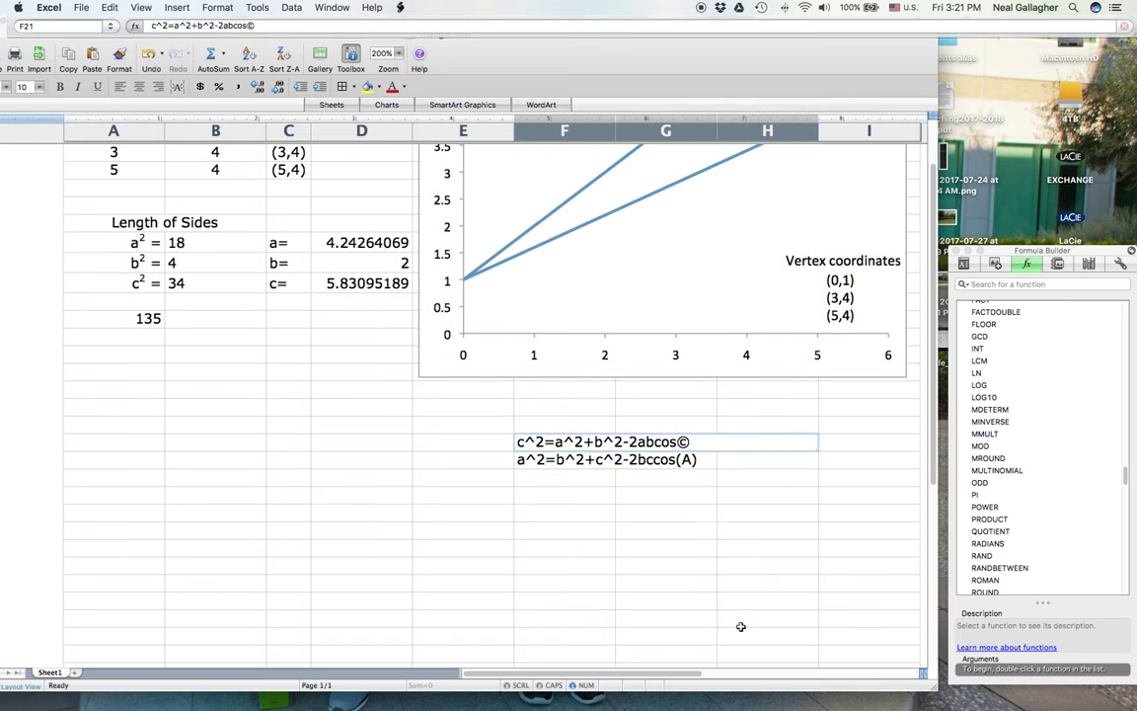
{"action": "left_click", "coordinate": [558, 481]}
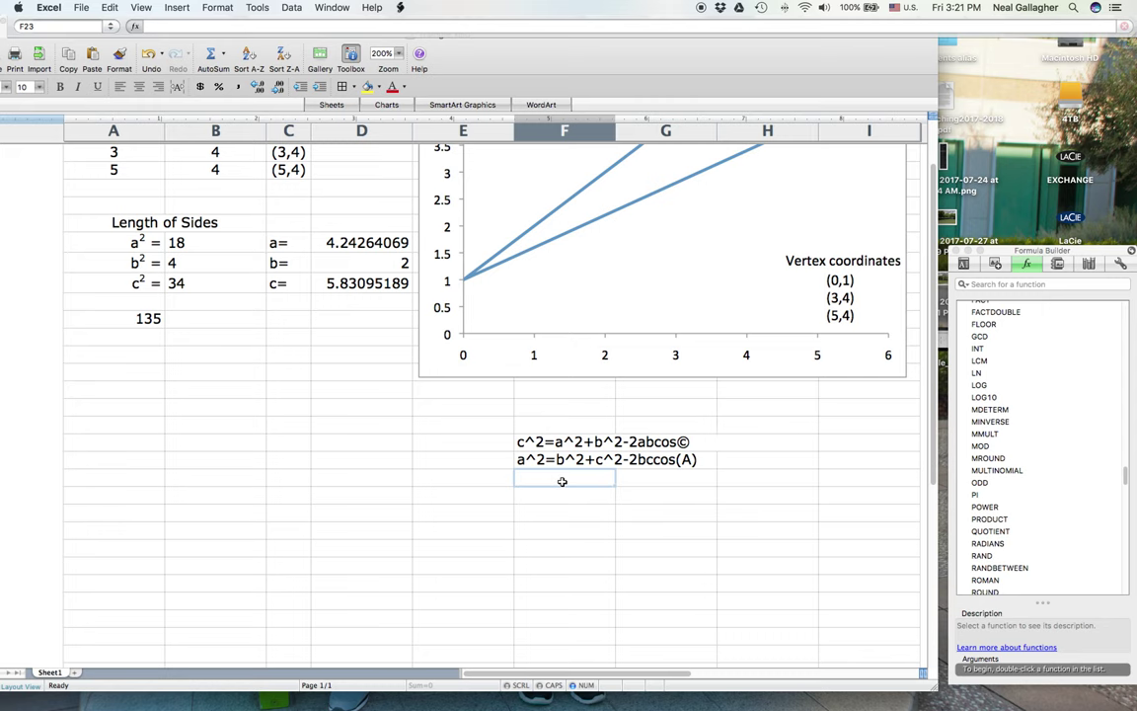
{"action": "type", "text": "b"}
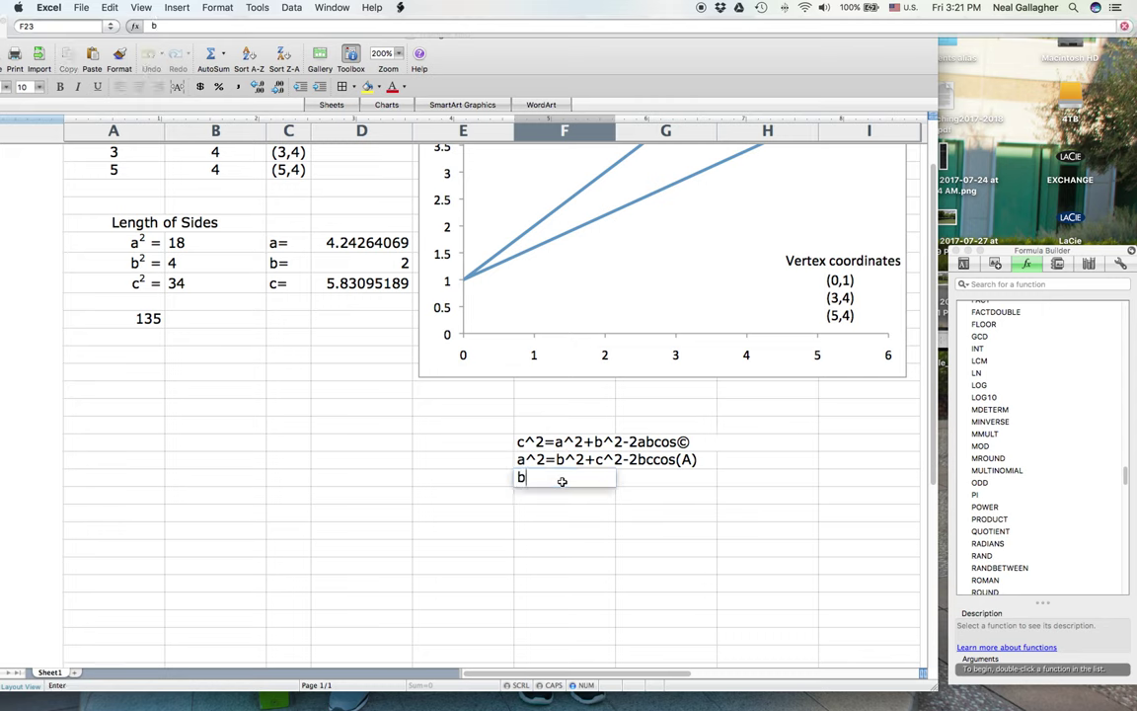
{"action": "type", "text": "^2=a"}
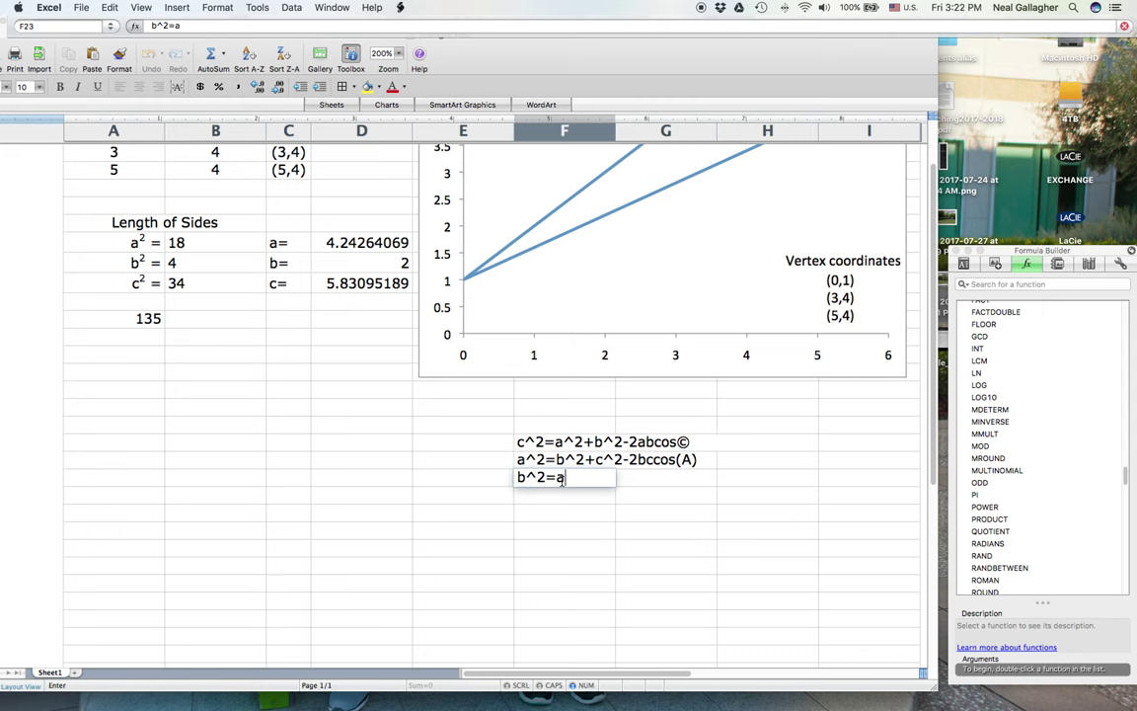
{"action": "type", "text": "^2+c^2"}
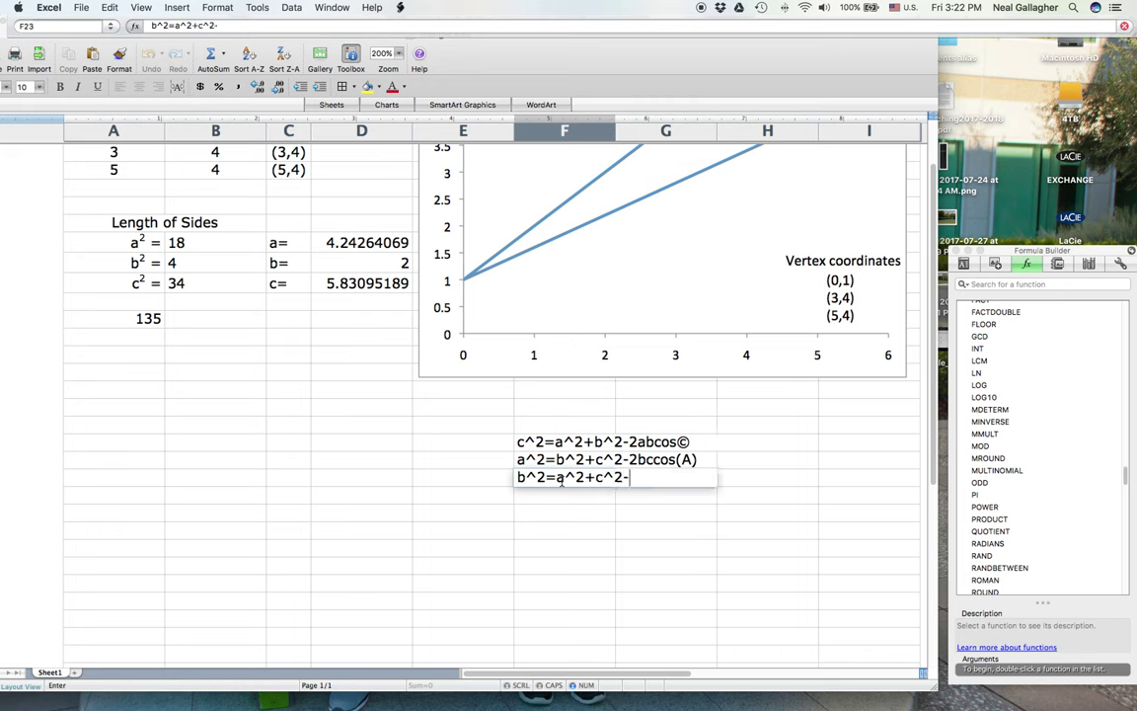
{"action": "type", "text": "-2accos(B)"}
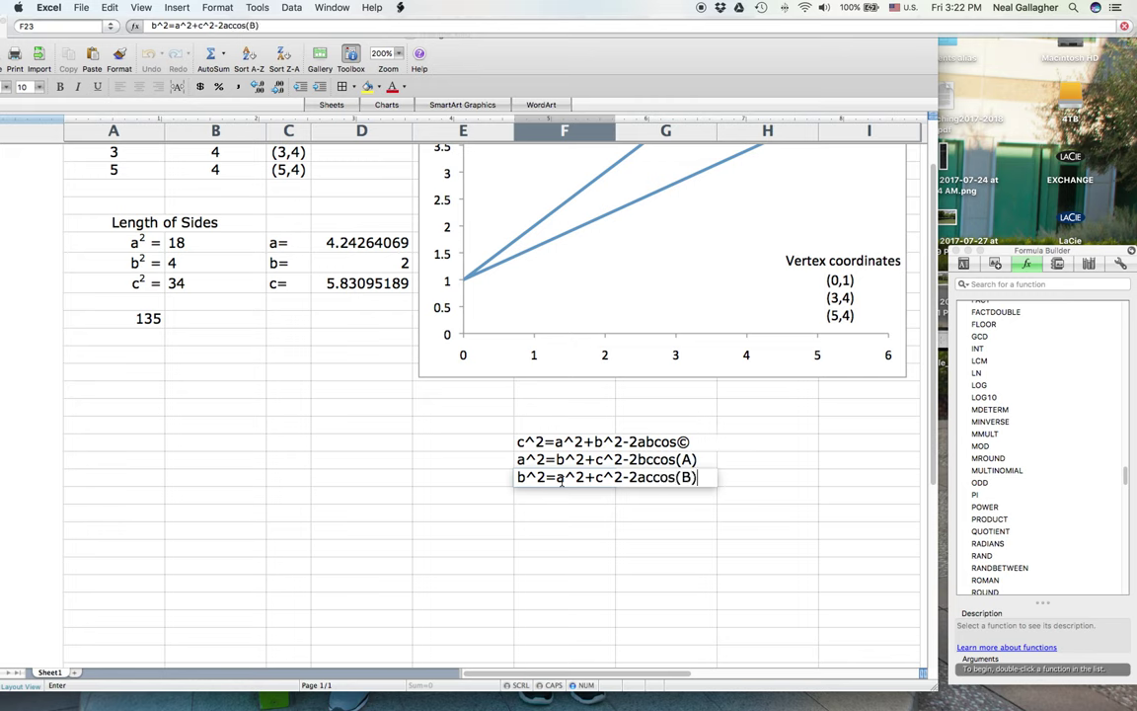
{"action": "left_click", "coordinate": [593, 497]}
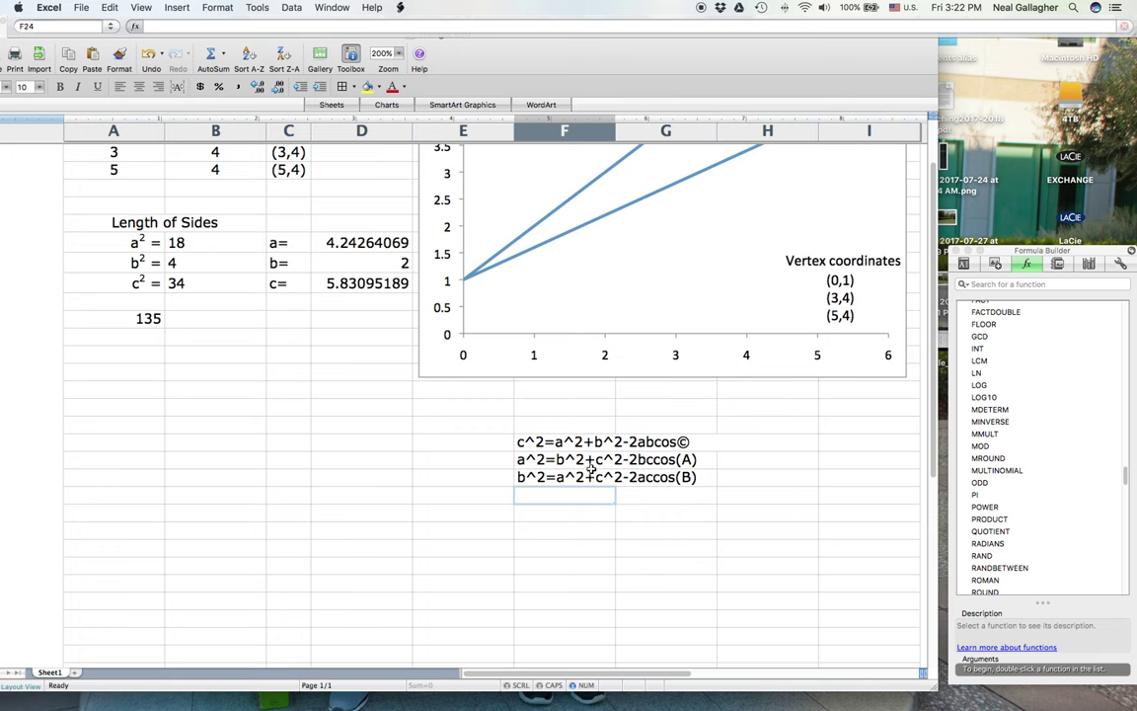
{"action": "left_click", "coordinate": [689, 444]}
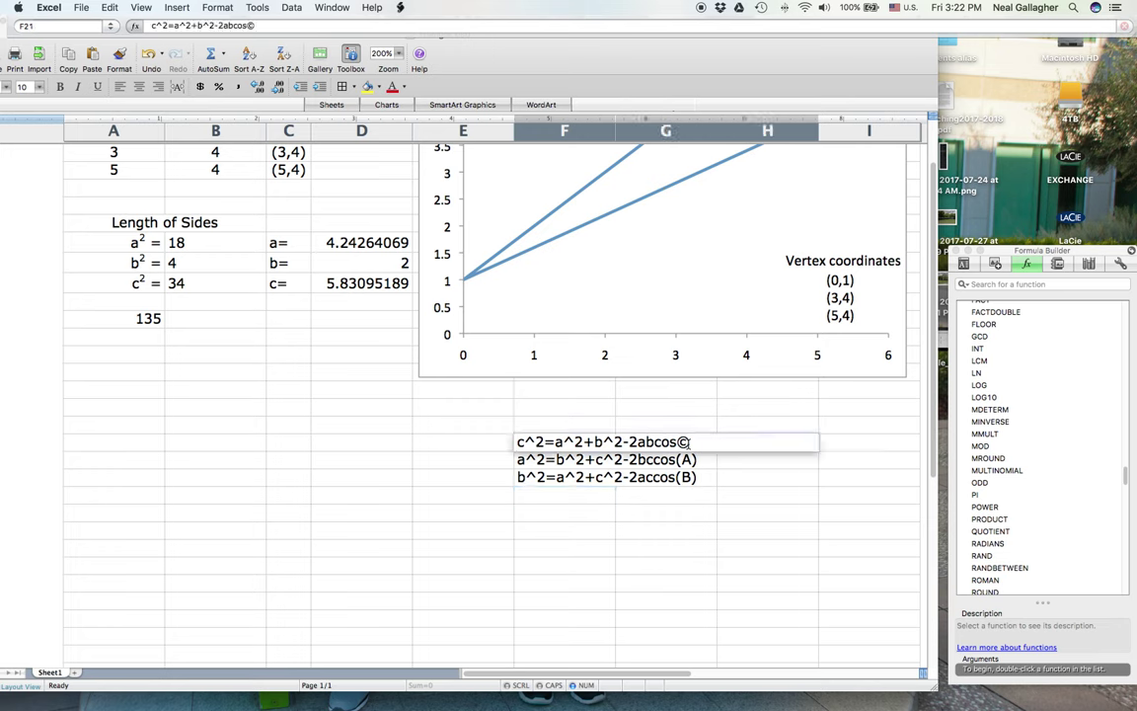
{"action": "double_click", "coordinate": [688, 443]}
{"action": "key", "text": "BackSpace"}
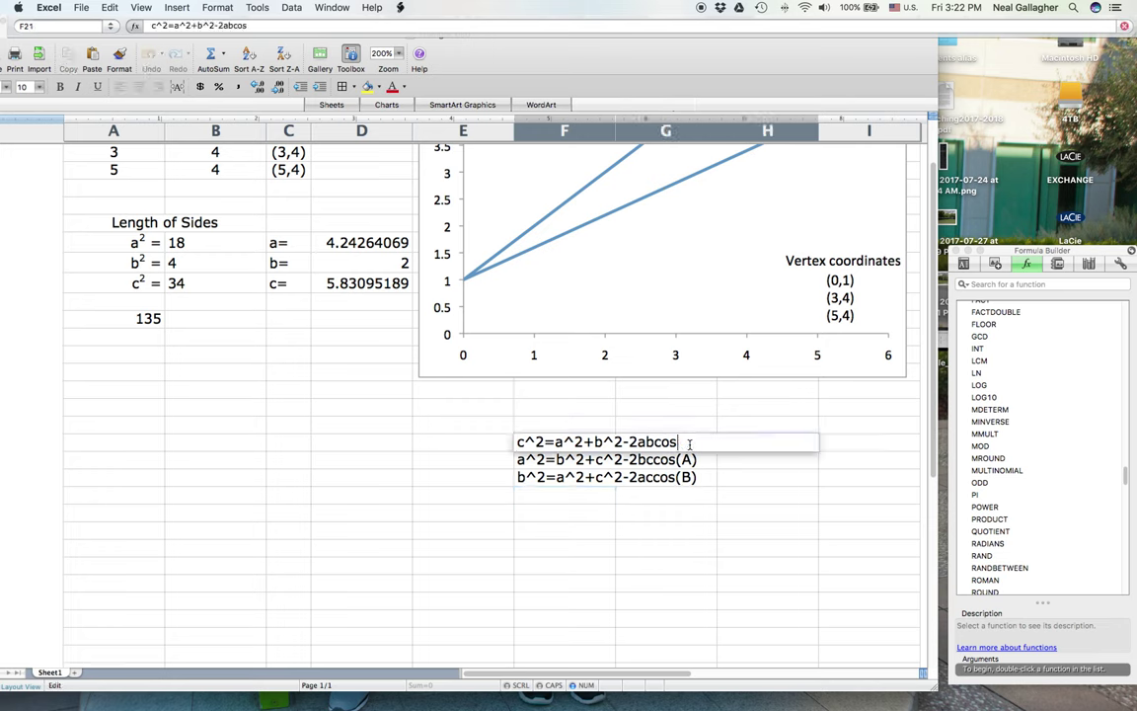
{"action": "type", "text": "(C"}
{"action": "key", "text": "Return"}
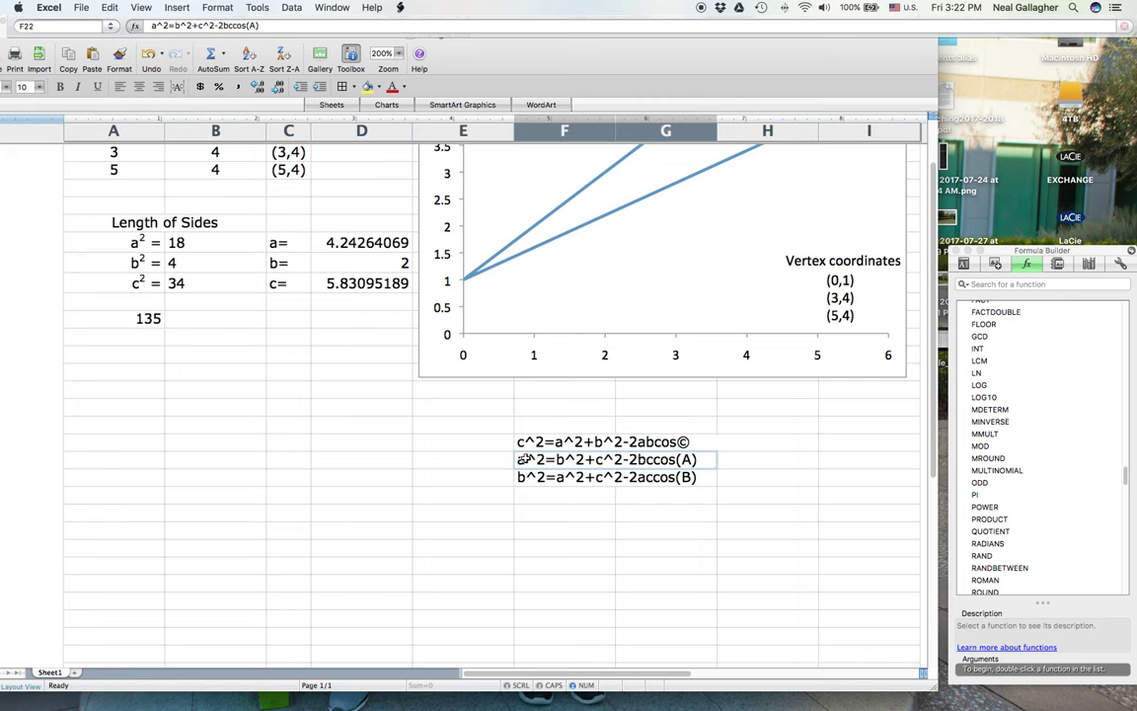
{"action": "left_click", "coordinate": [127, 339]}
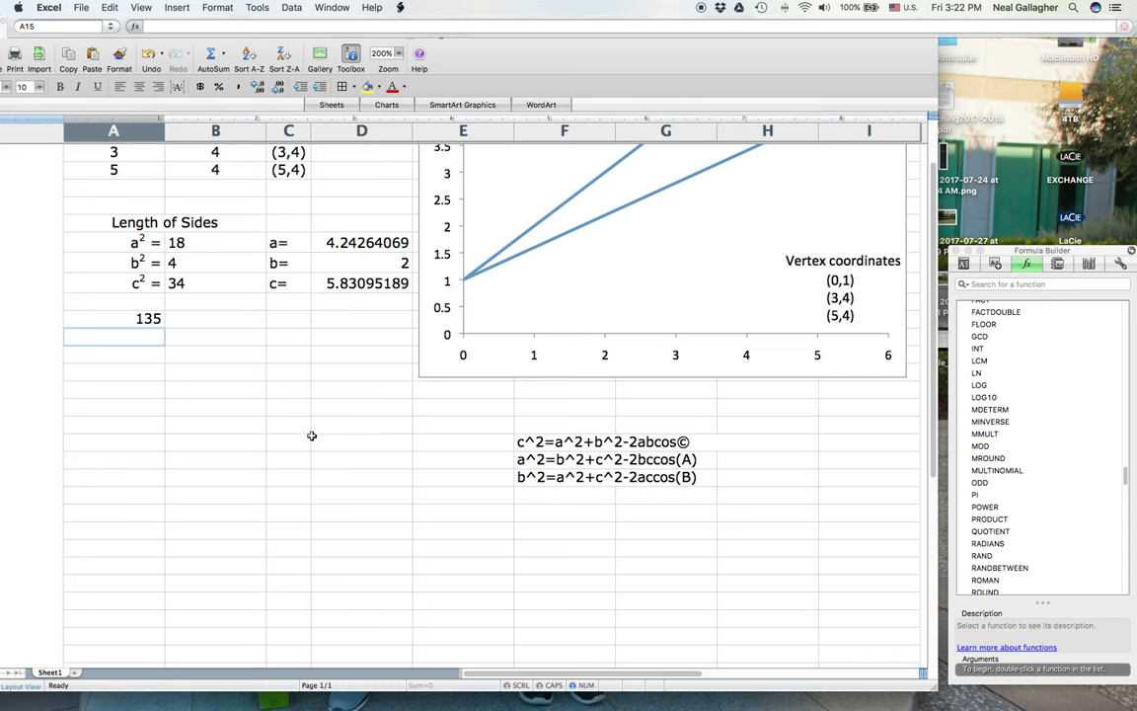
Start a formula in A15 that squares side b from D11.
{"action": "double_click", "coordinate": [91, 338]}
{"action": "type", "text": "="}
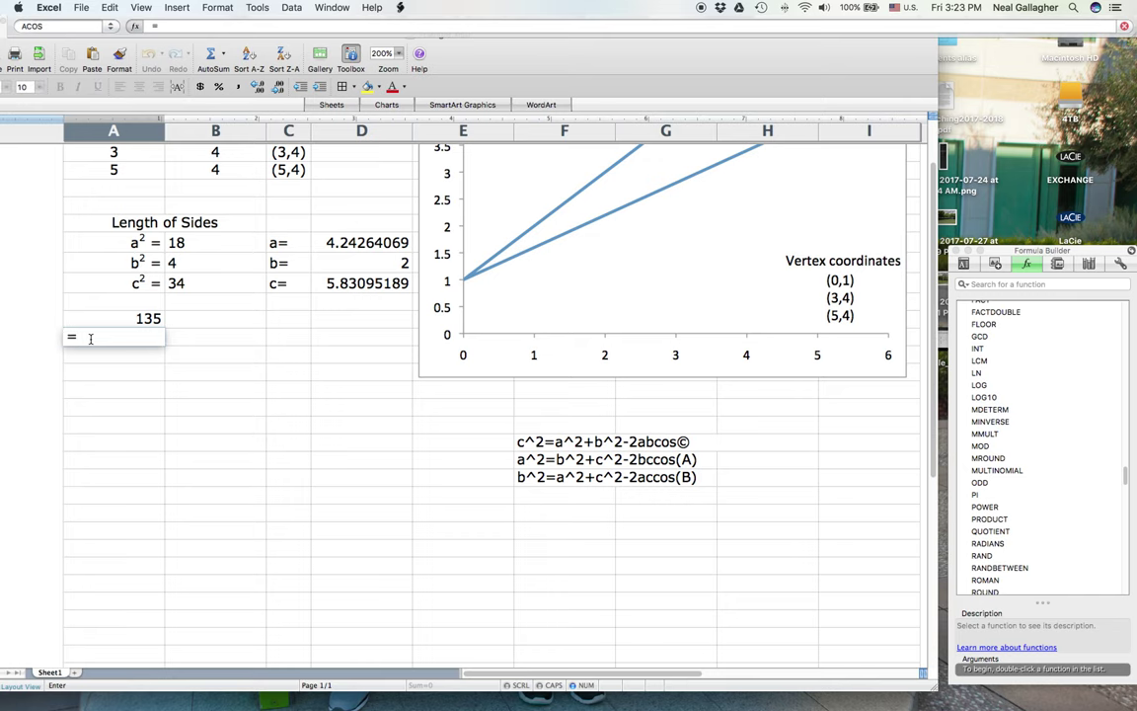
{"action": "scroll", "coordinate": [433, 407], "scroll_direction": "up", "scroll_amount": 1}
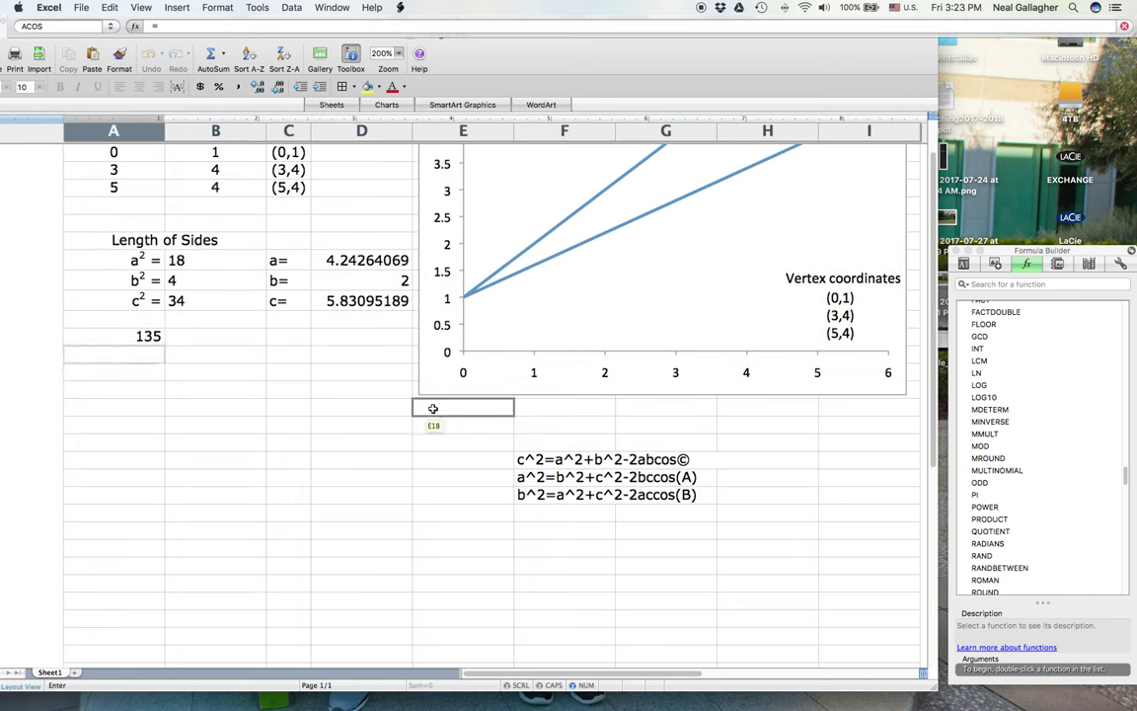
{"action": "scroll", "coordinate": [432, 406], "scroll_direction": "right", "scroll_amount": 1}
{"action": "scroll", "coordinate": [437, 405], "scroll_direction": "left", "scroll_amount": 1}
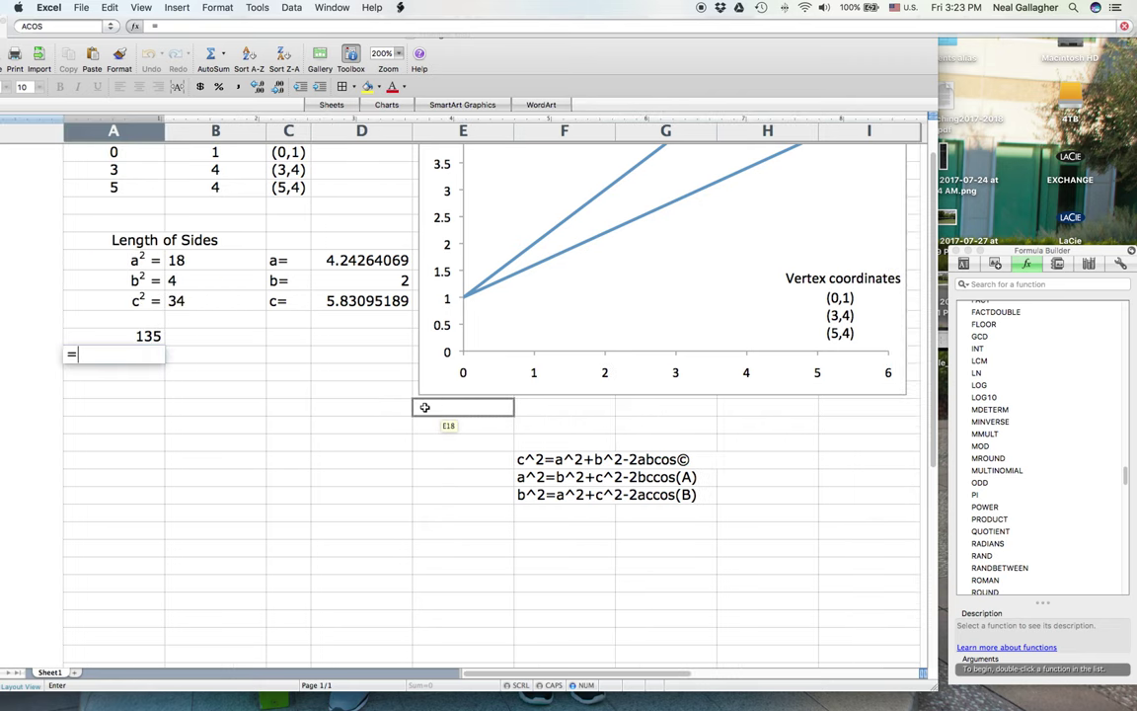
{"action": "left_click", "coordinate": [364, 281]}
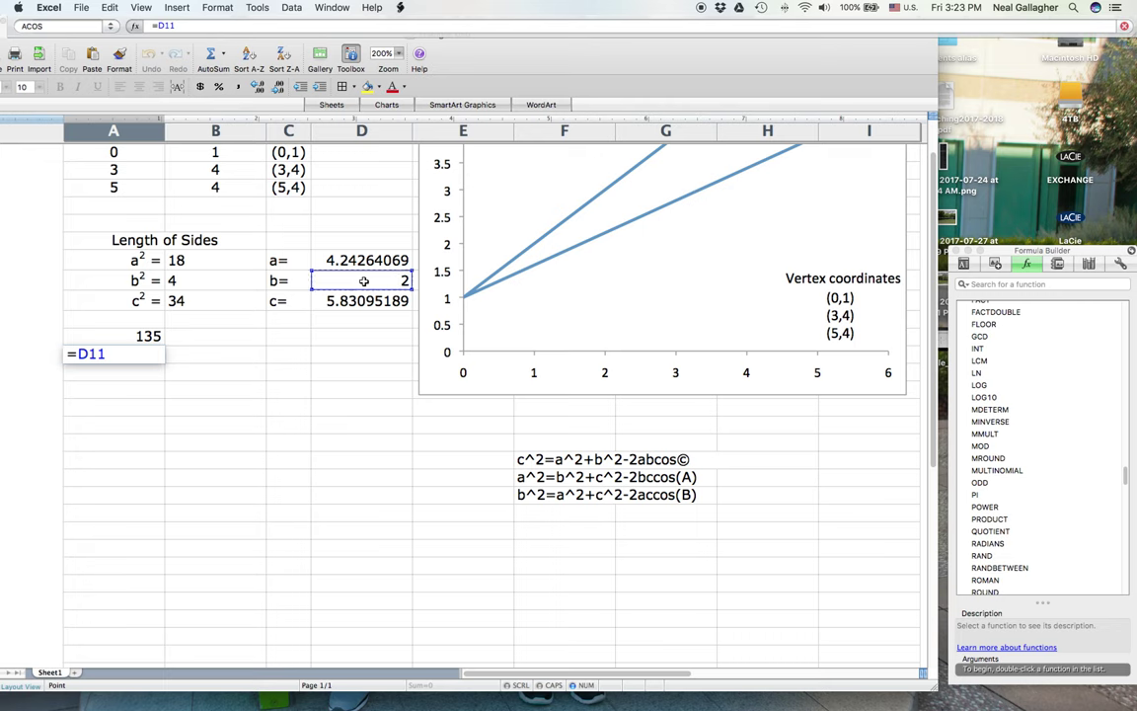
{"action": "type", "text": "^"}
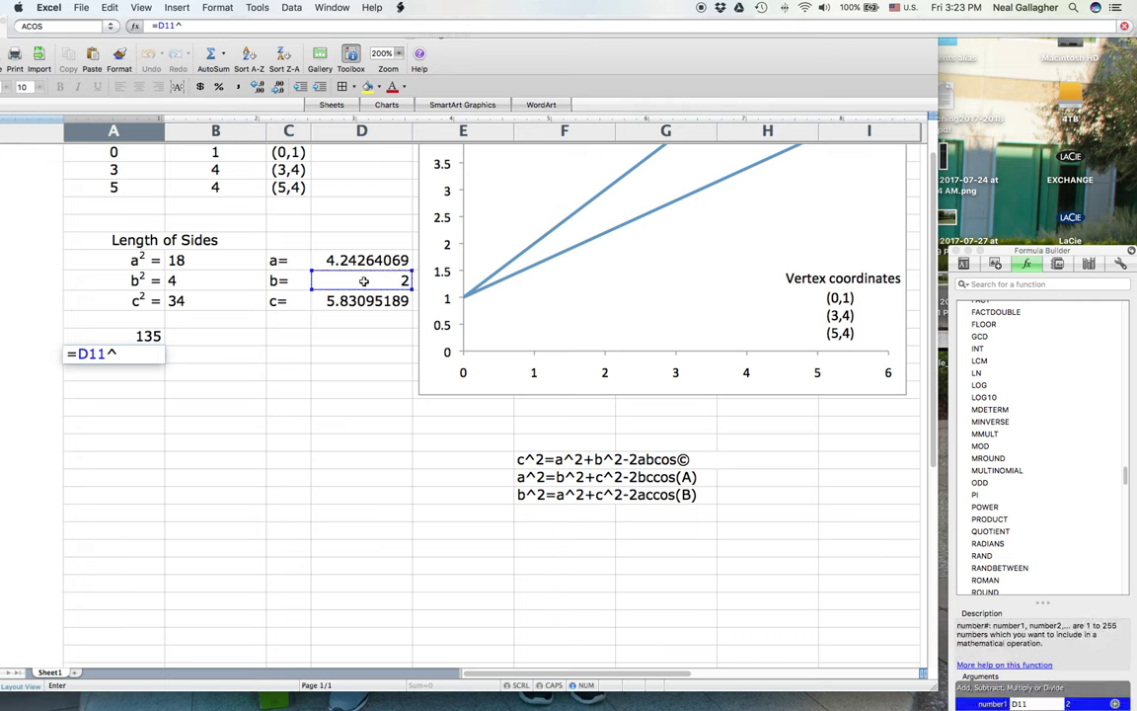
{"action": "type", "text": "2"}
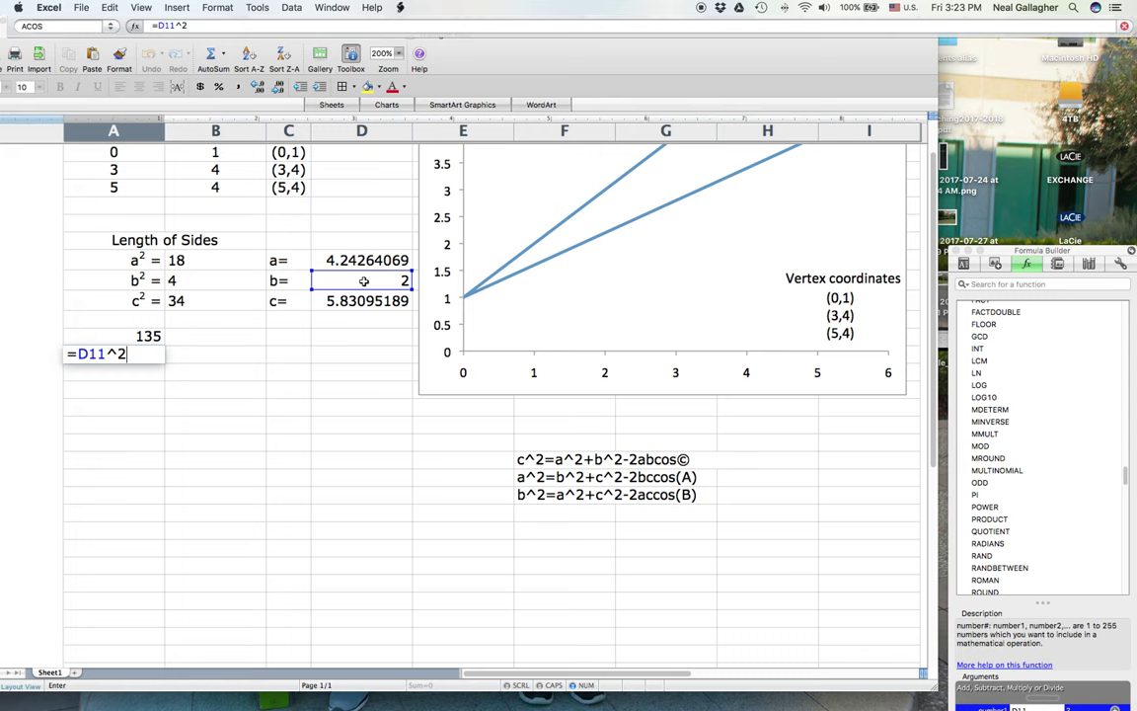
{"action": "type", "text": "+c"}
Delete the typed formula text back to just the equals sign.
{"action": "key", "text": "BackSpace"}
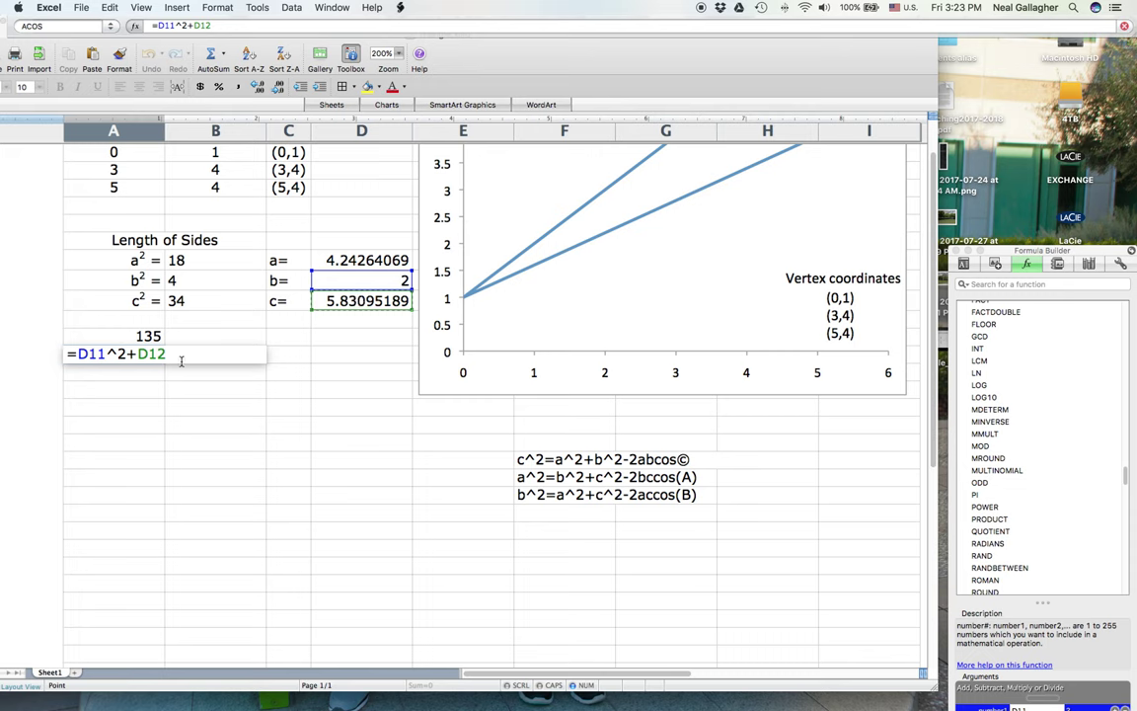
{"action": "left_click_drag", "start_coordinate": [138, 355], "coordinate": [92, 356]}
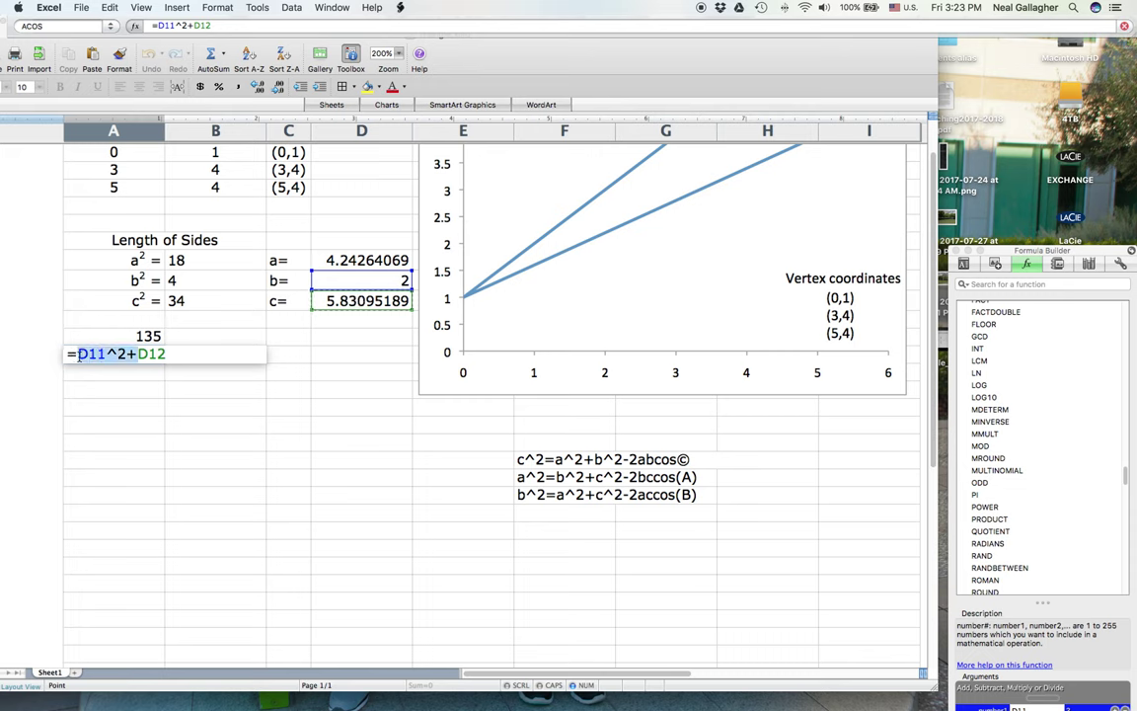
{"action": "key", "text": "BackSpace"}
{"action": "key", "text": "BackSpace"}
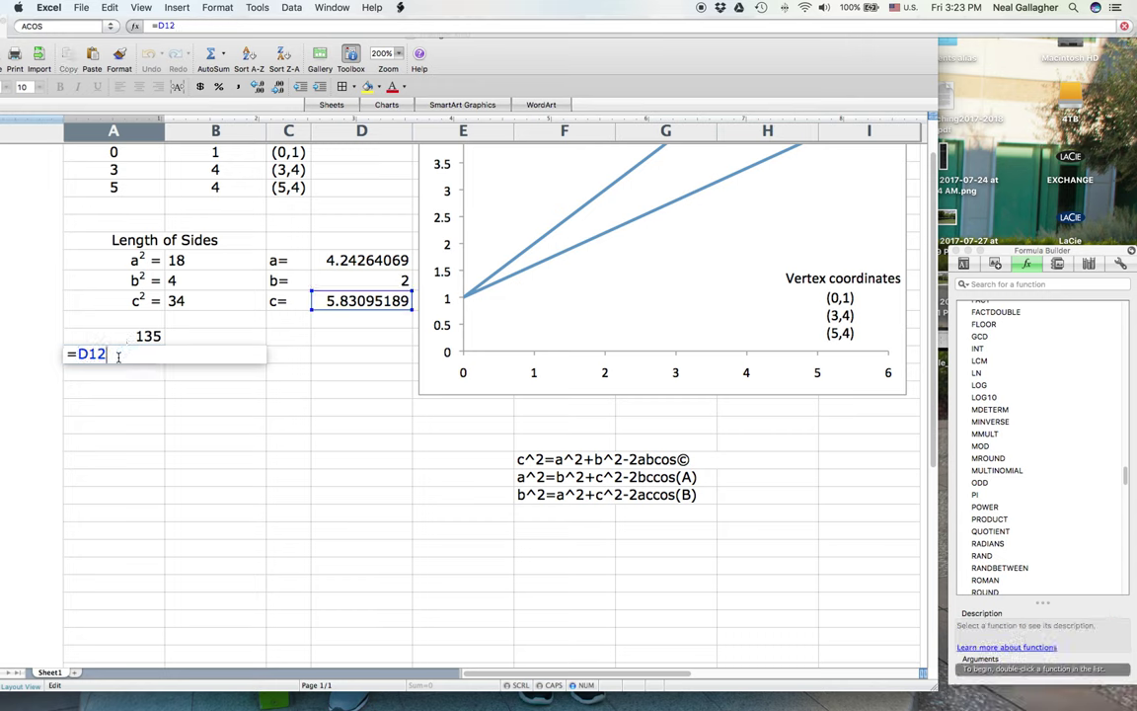
{"action": "key", "text": "BackSpace"}
{"action": "key", "text": "BackSpace"}
{"action": "key", "text": "BackSpace"}
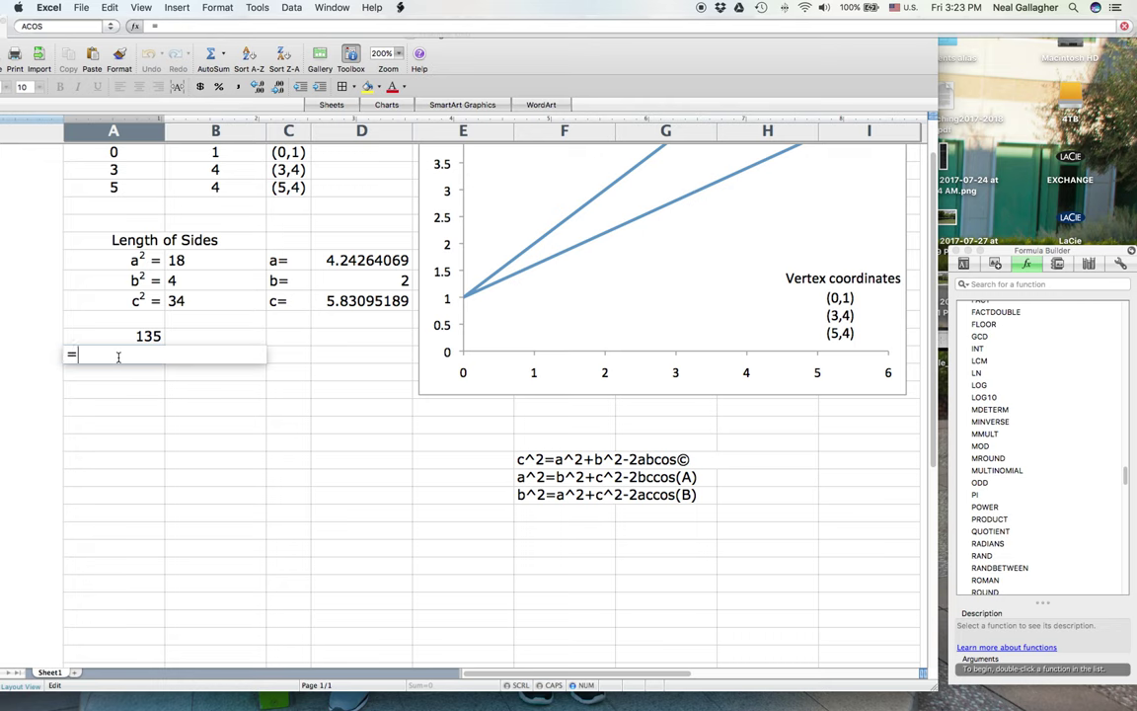
Build the numerator B11+B12-B10 in A15 from the squared side cells.
{"action": "left_click", "coordinate": [184, 282]}
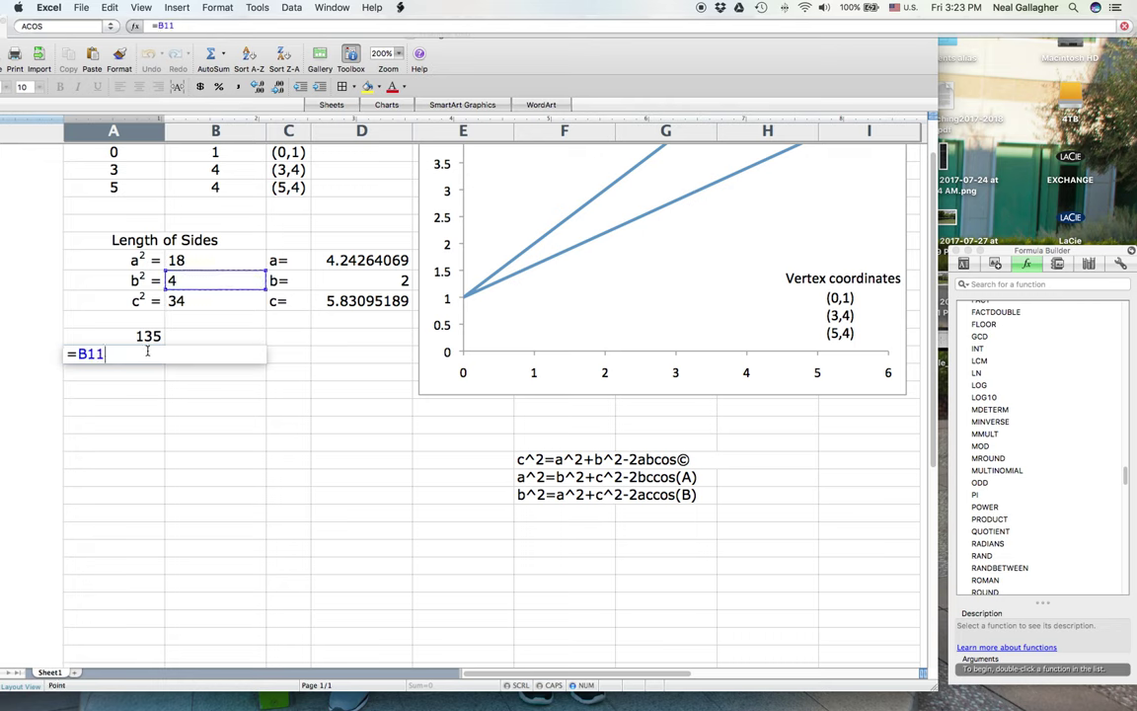
{"action": "type", "text": "+"}
{"action": "left_click", "coordinate": [188, 303]}
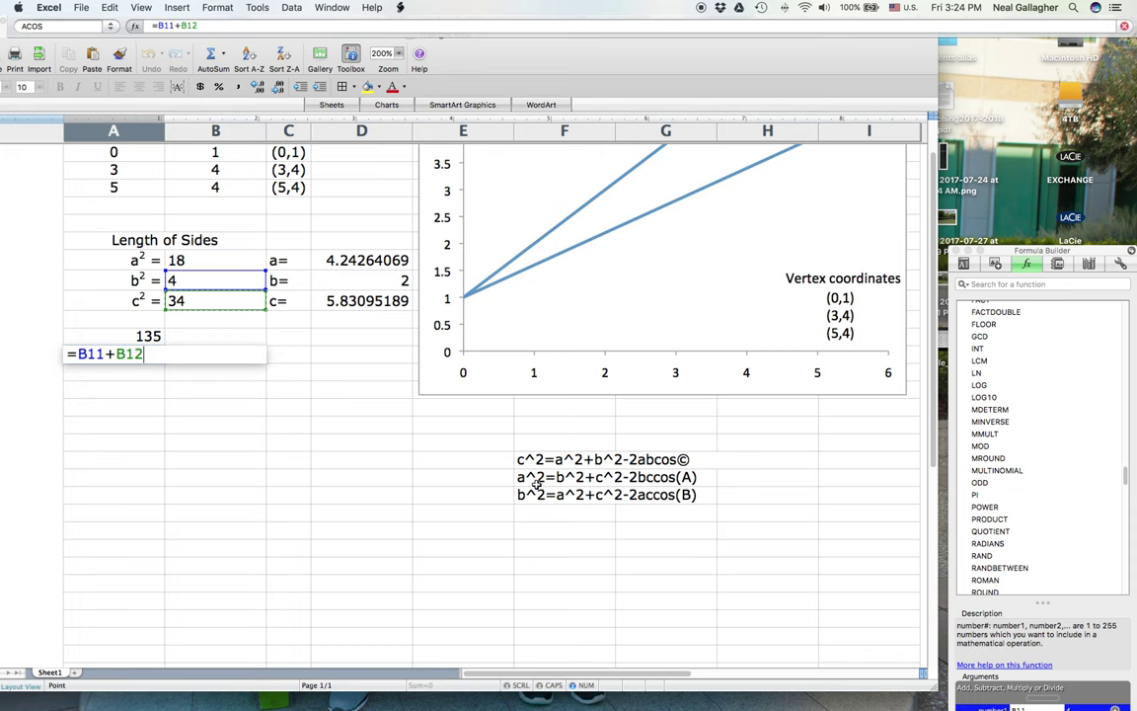
{"action": "type", "text": "-"}
{"action": "left_click", "coordinate": [189, 267]}
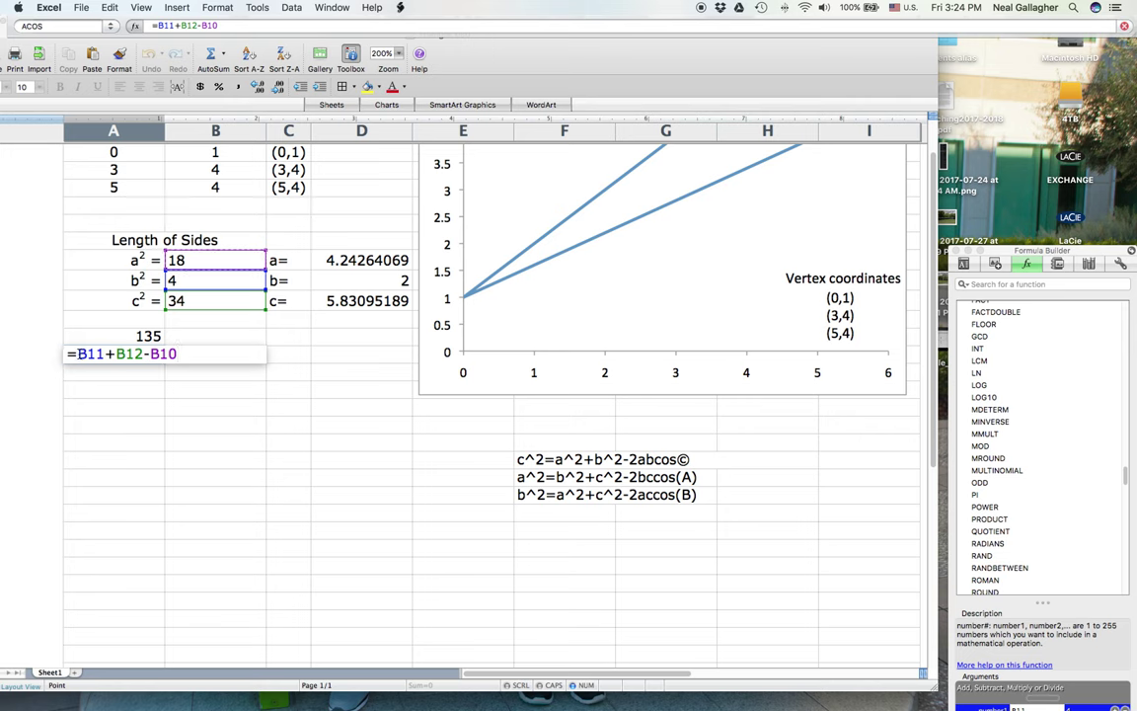
Bracket the numerator and divide by (2*D11*D12) so A15 shows 0.85749293.
{"action": "left_click", "coordinate": [71, 355]}
{"action": "type", "text": "("}
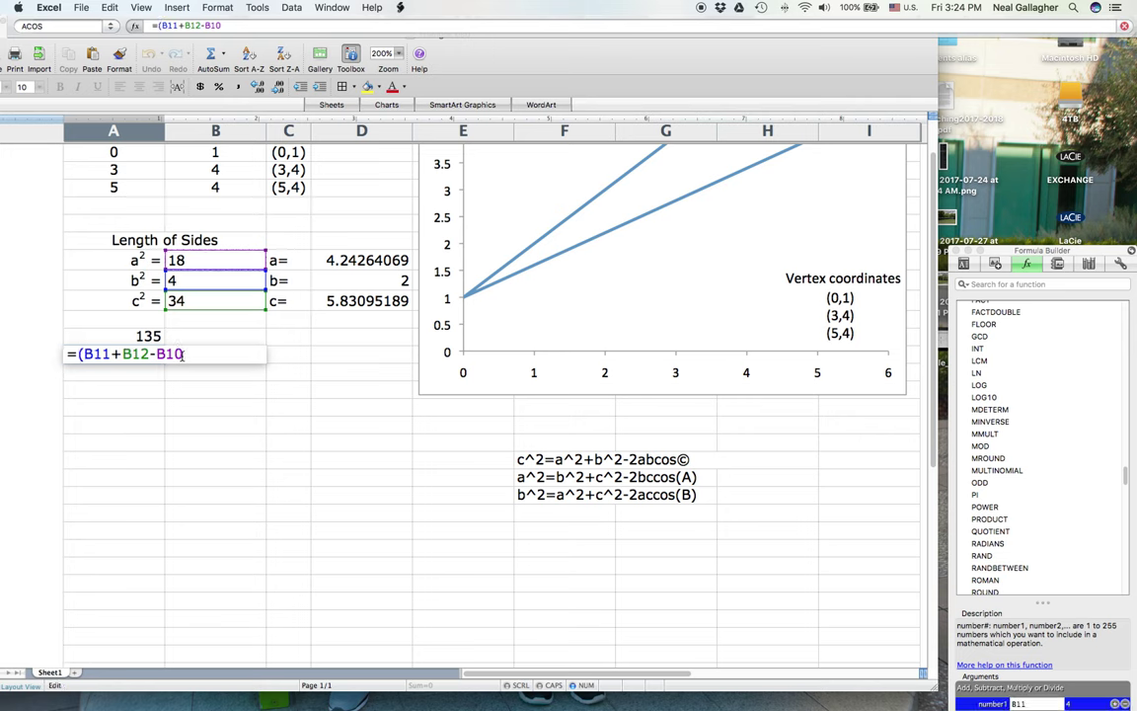
{"action": "type", "text": ")"}
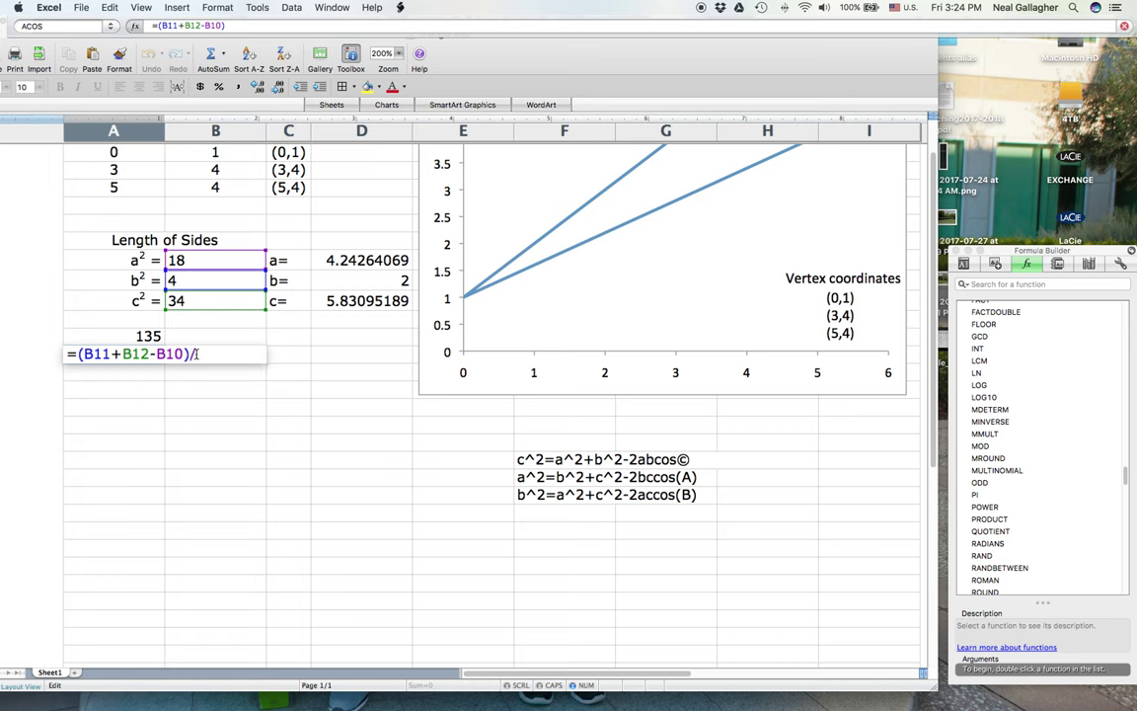
{"action": "type", "text": "/(2*"}
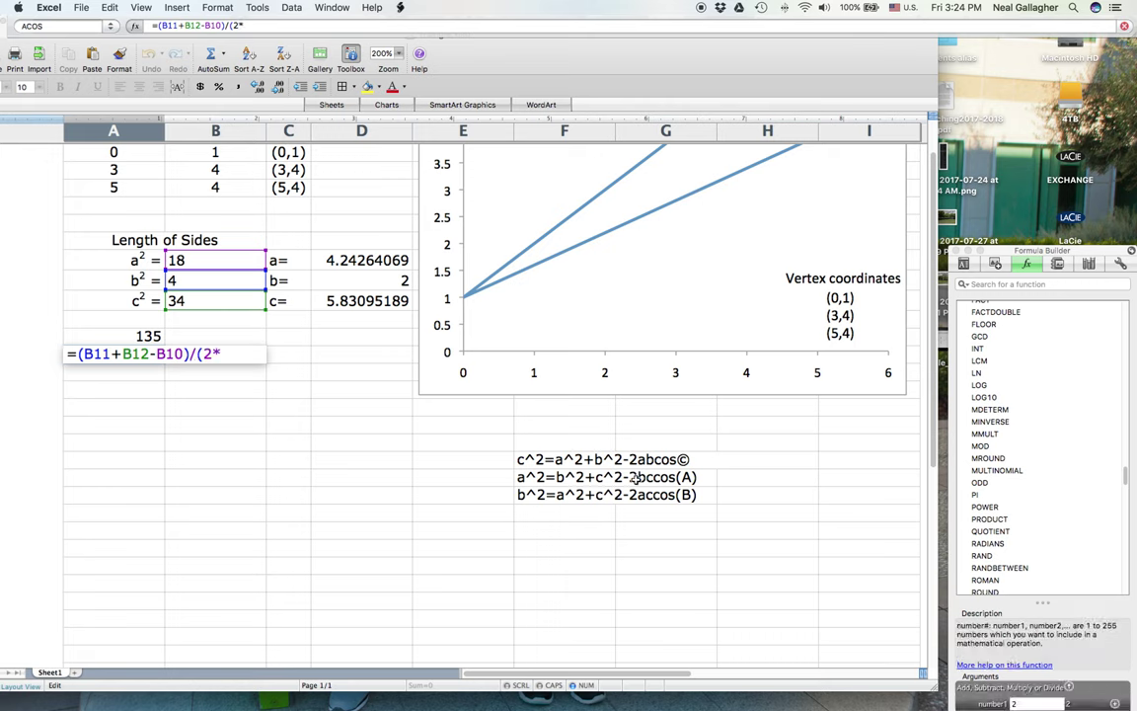
{"action": "left_click", "coordinate": [363, 283]}
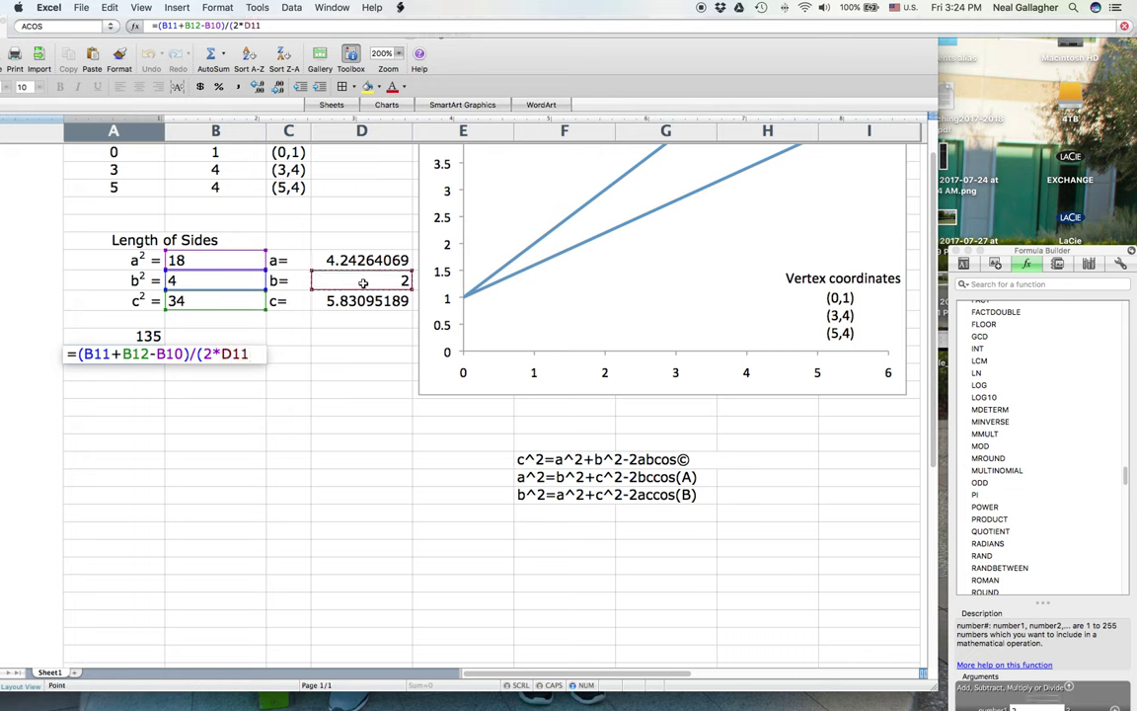
{"action": "type", "text": "*"}
{"action": "left_click", "coordinate": [359, 301]}
{"action": "type", "text": ")"}
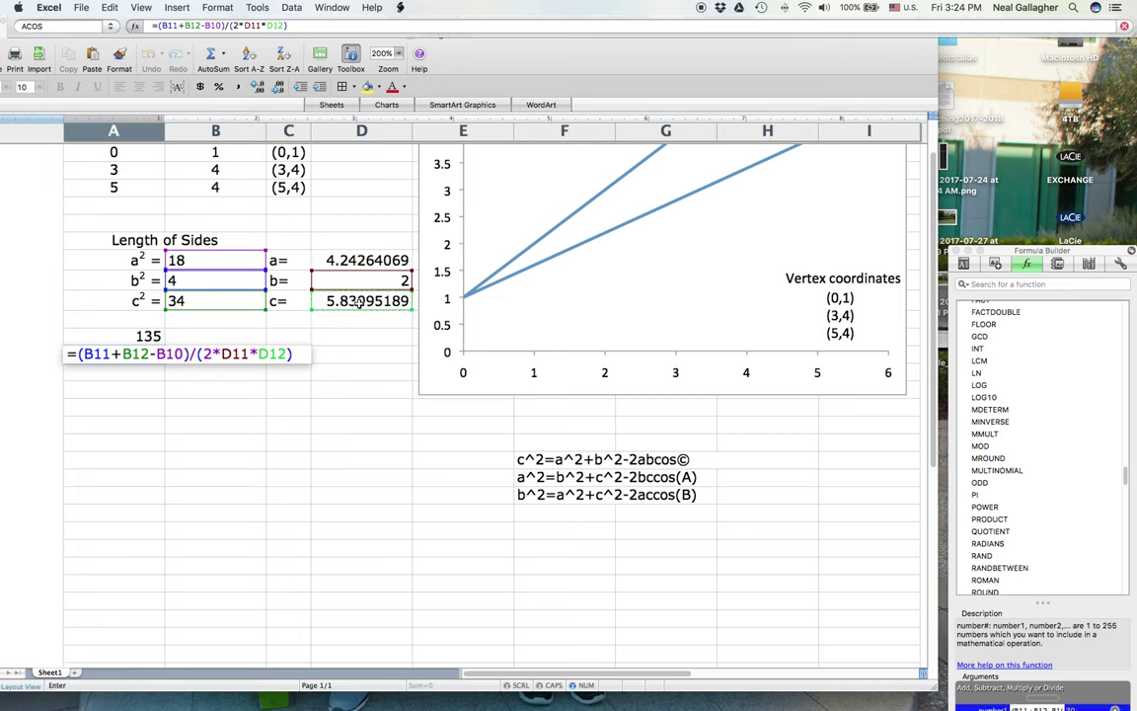
{"action": "key", "text": "Return"}
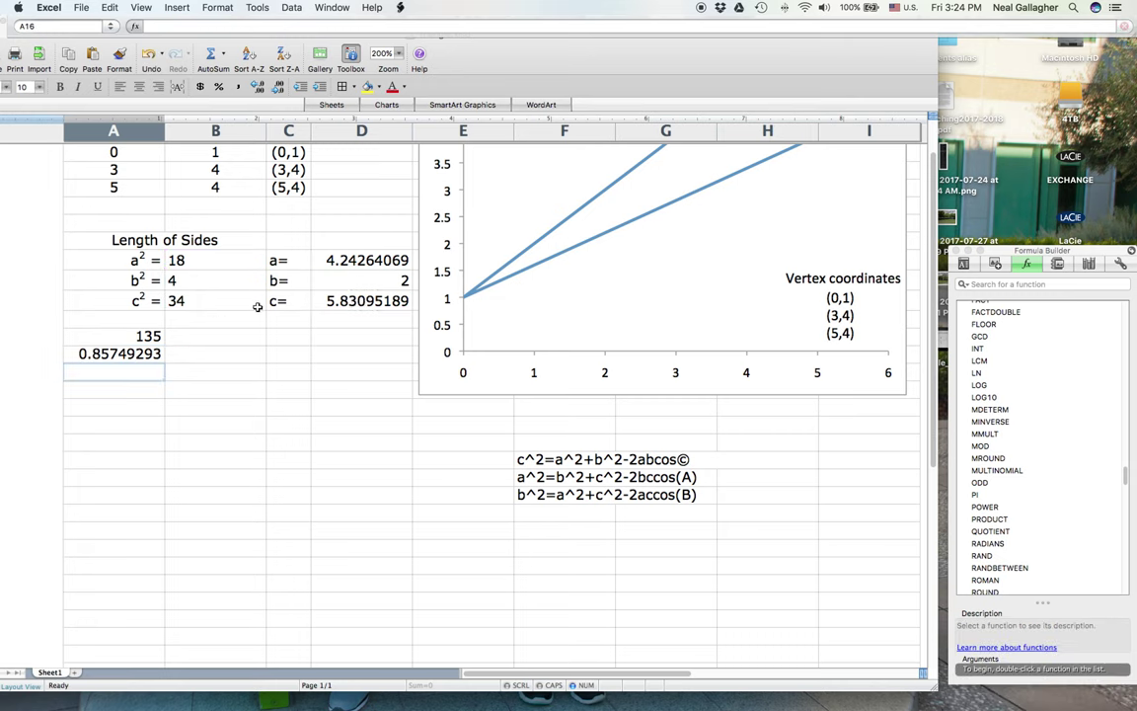
{"action": "left_click", "coordinate": [118, 353]}
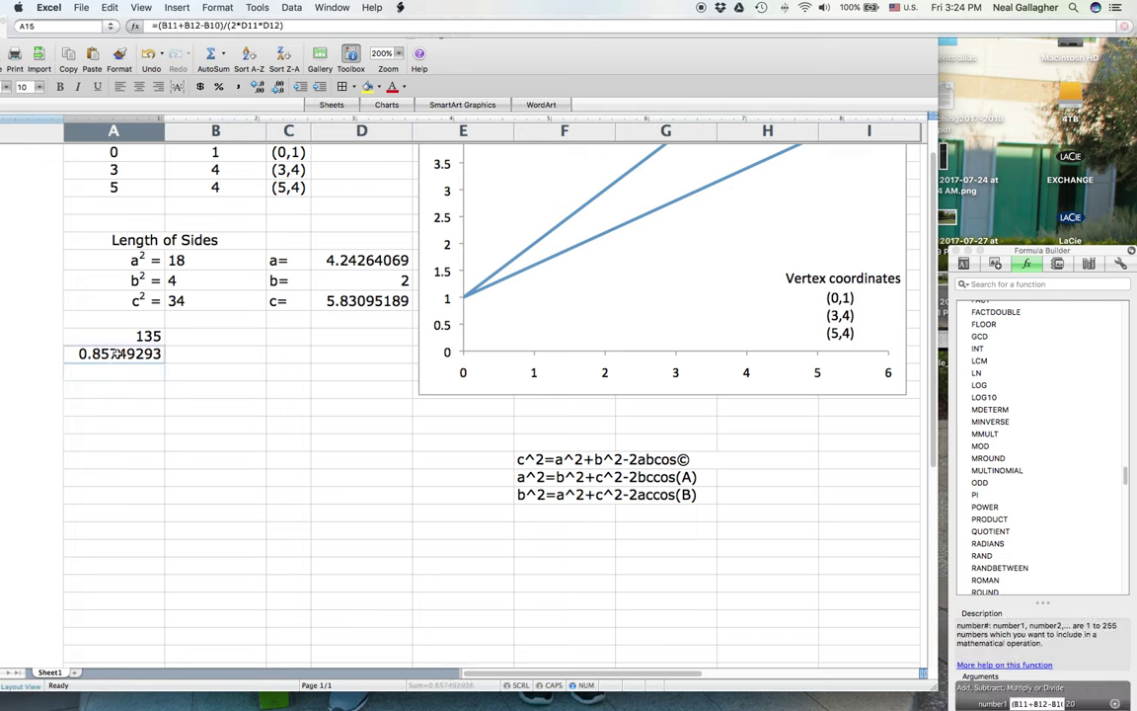
Wrap A15's formula in ACOS and prefix it with (180/PI)* for degrees.
{"action": "left_click", "coordinate": [161, 27]}
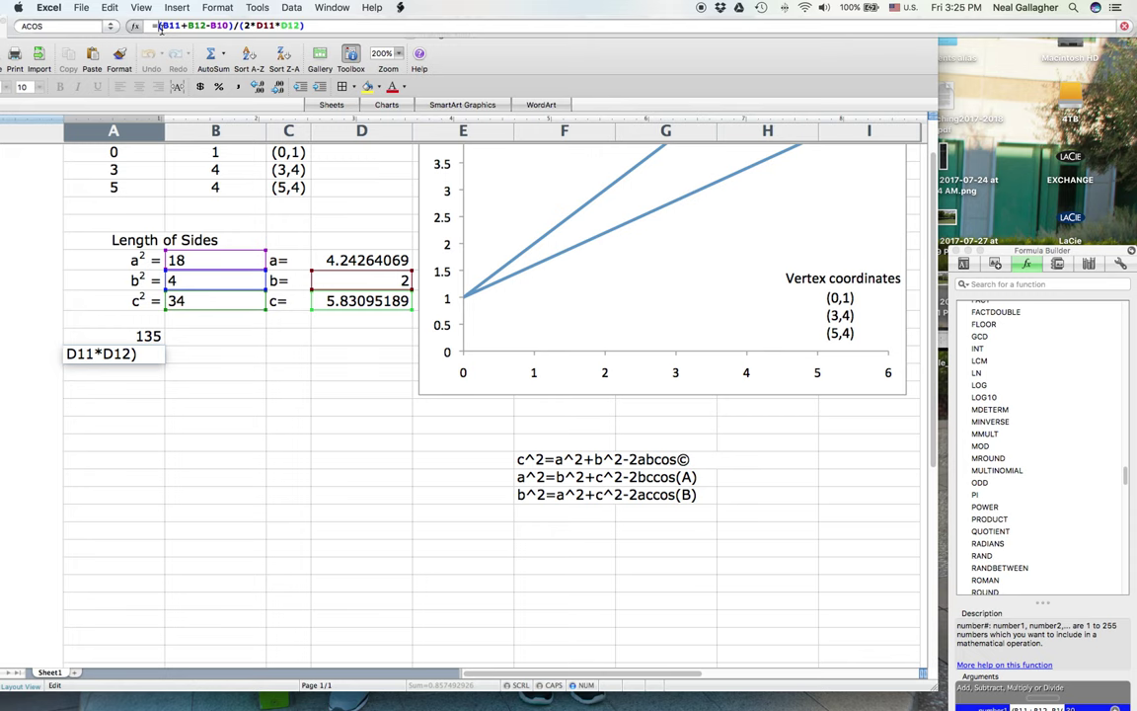
{"action": "type", "text": "acos"}
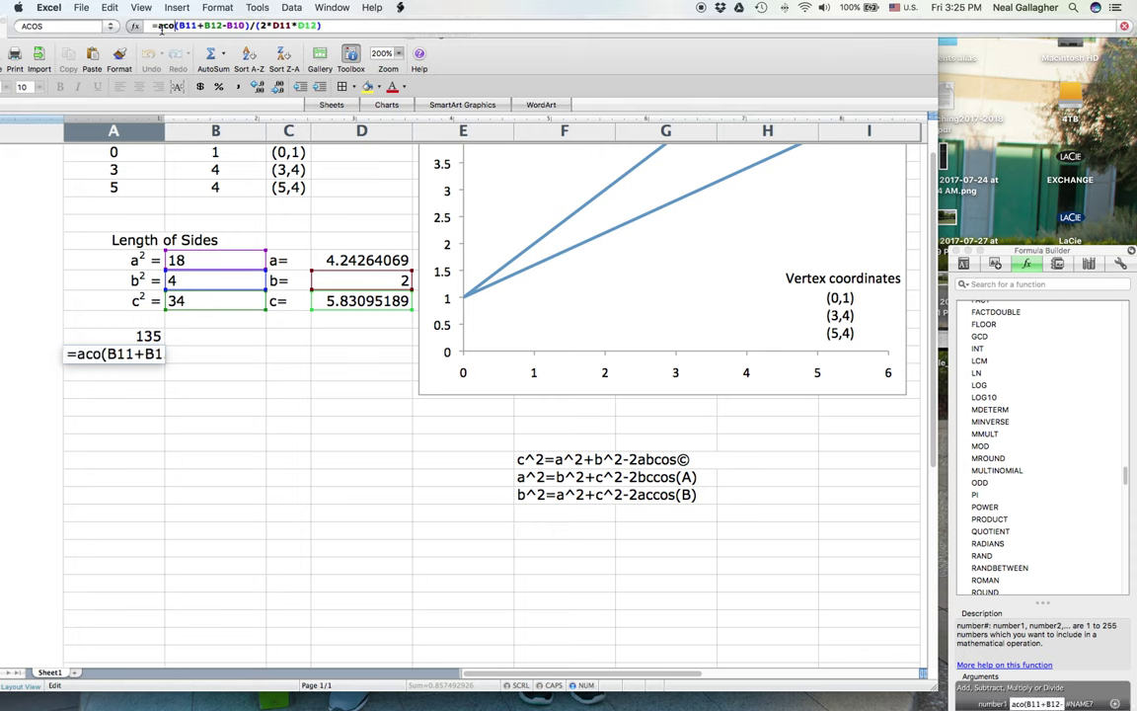
{"action": "type", "text": "("}
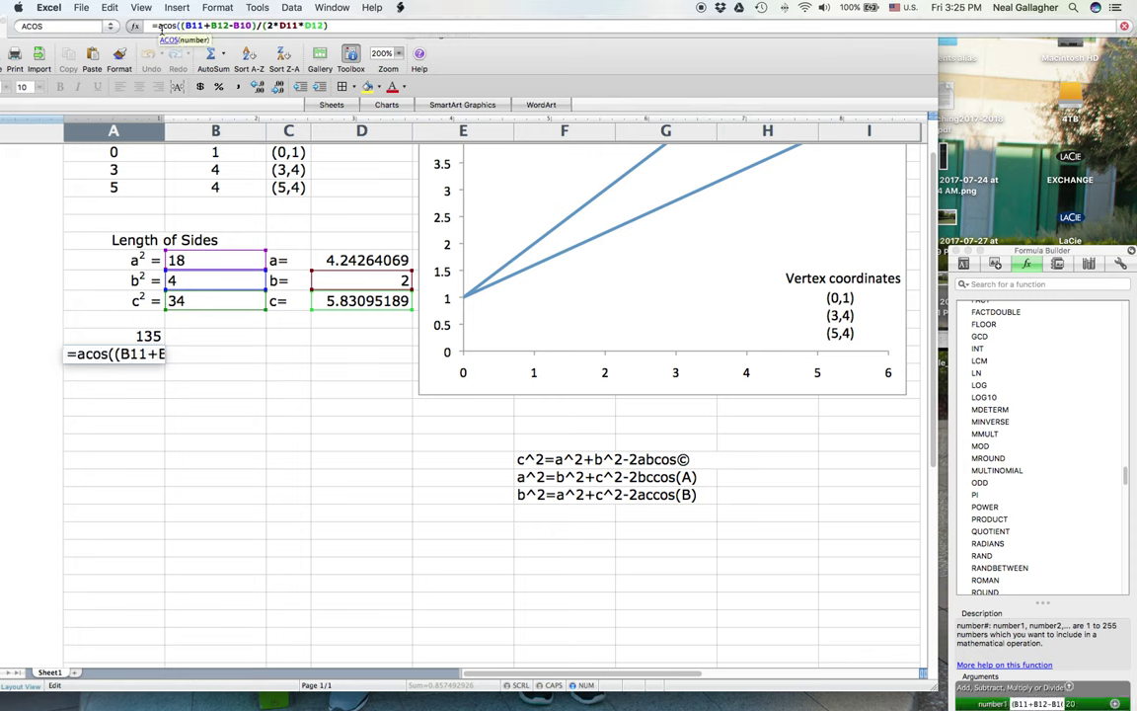
{"action": "left_click", "coordinate": [342, 27]}
{"action": "type", "text": ")"}
{"action": "left_click", "coordinate": [158, 27]}
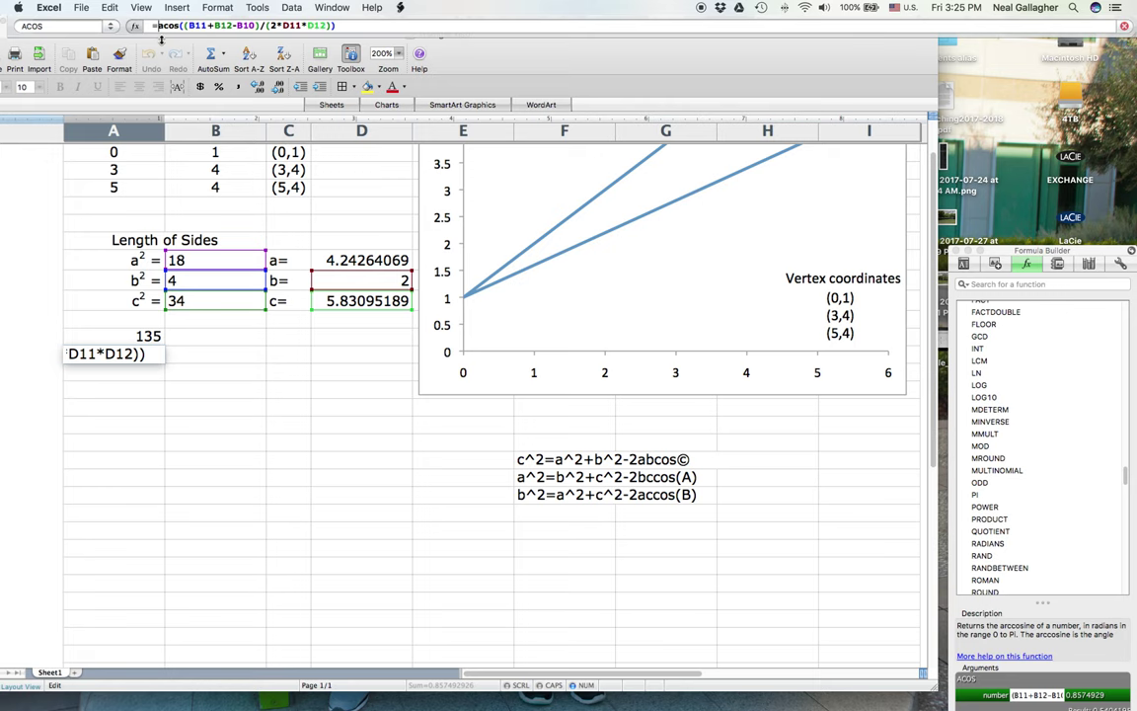
{"action": "type", "text": "("}
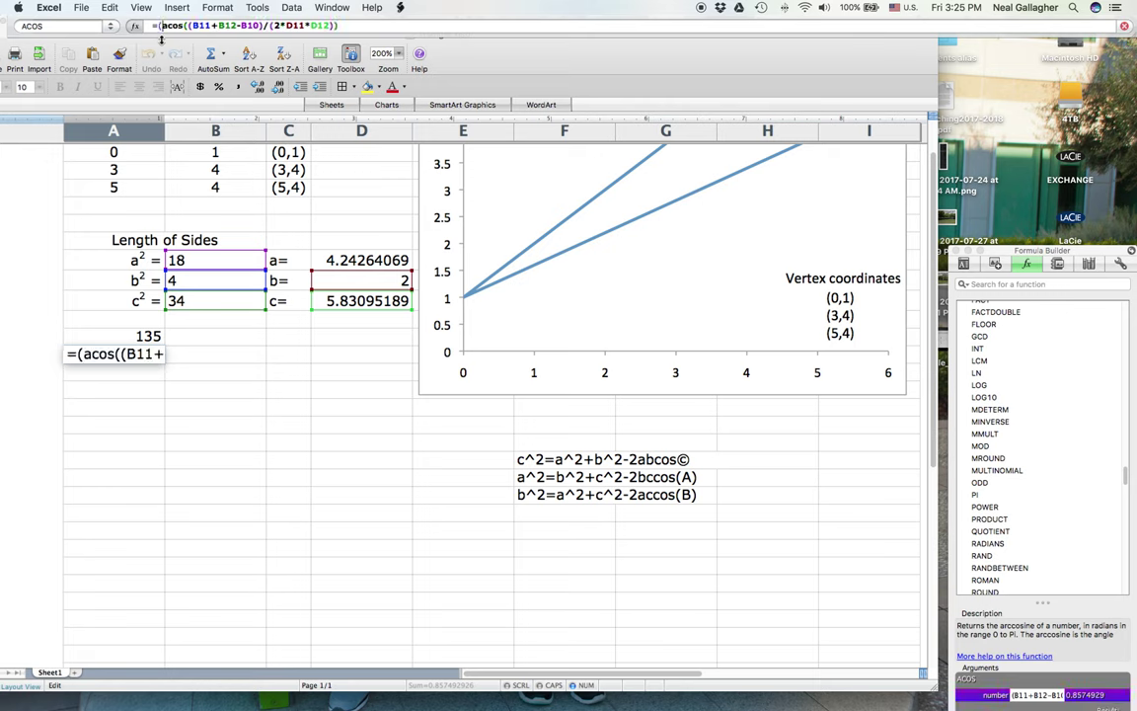
{"action": "type", "text": "180"}
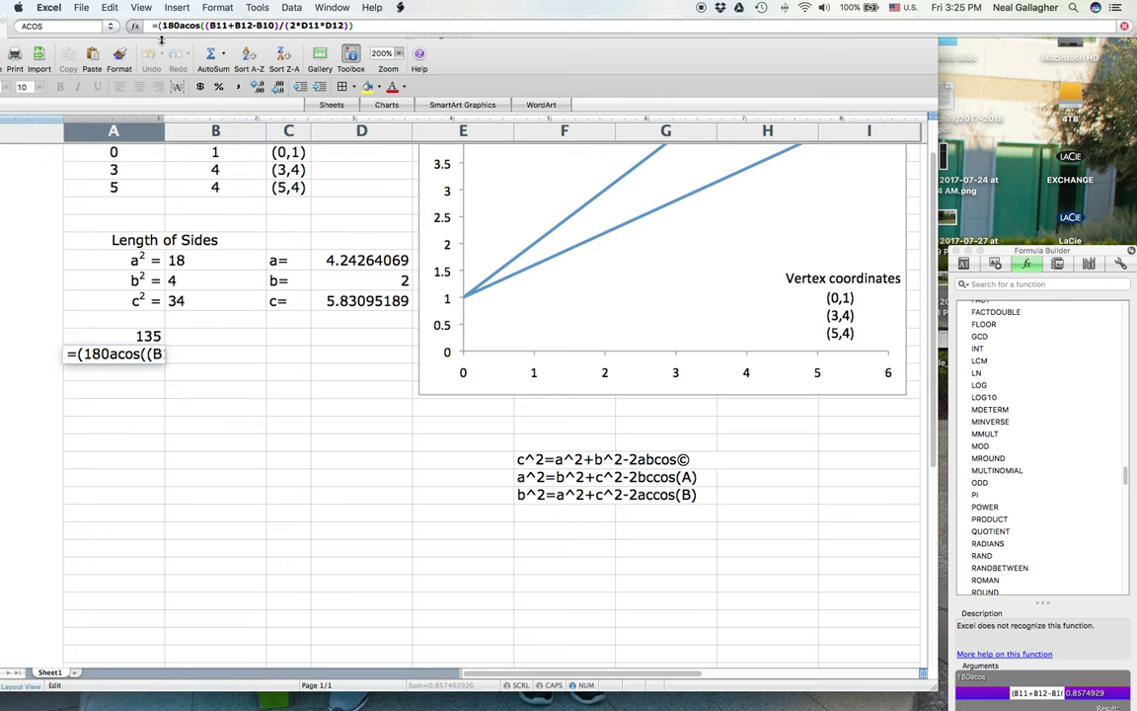
{"action": "type", "text": "/"}
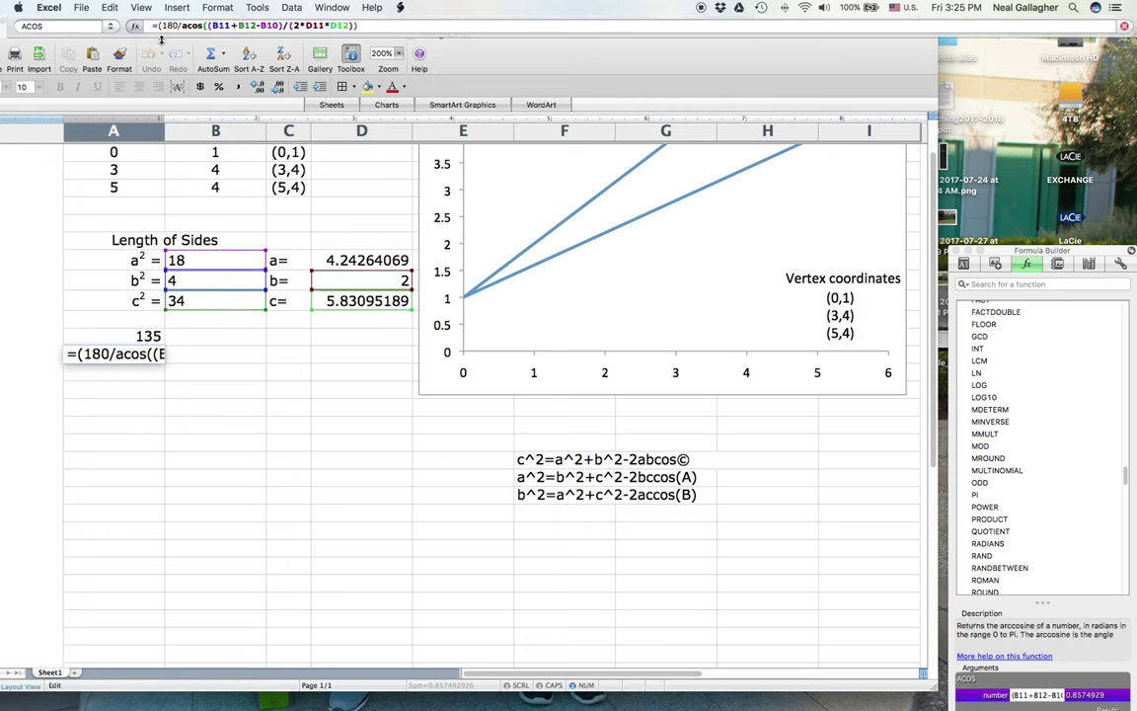
{"action": "type", "text": "P"}
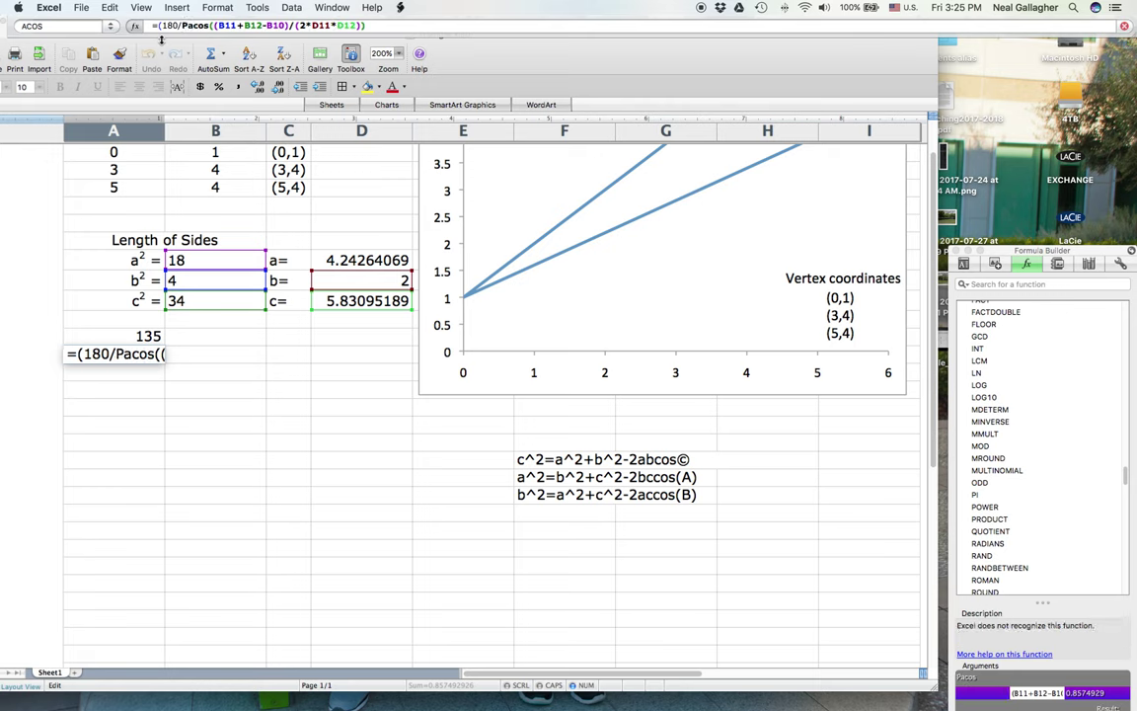
{"action": "type", "text": "I"}
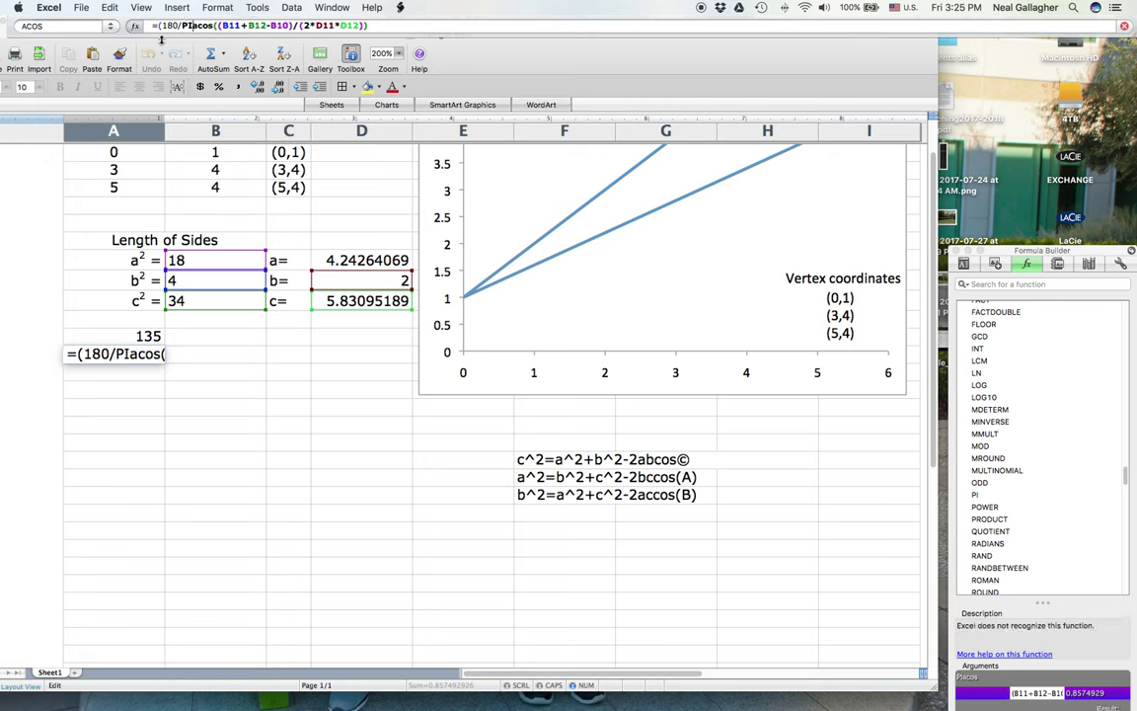
{"action": "type", "text": ")"}
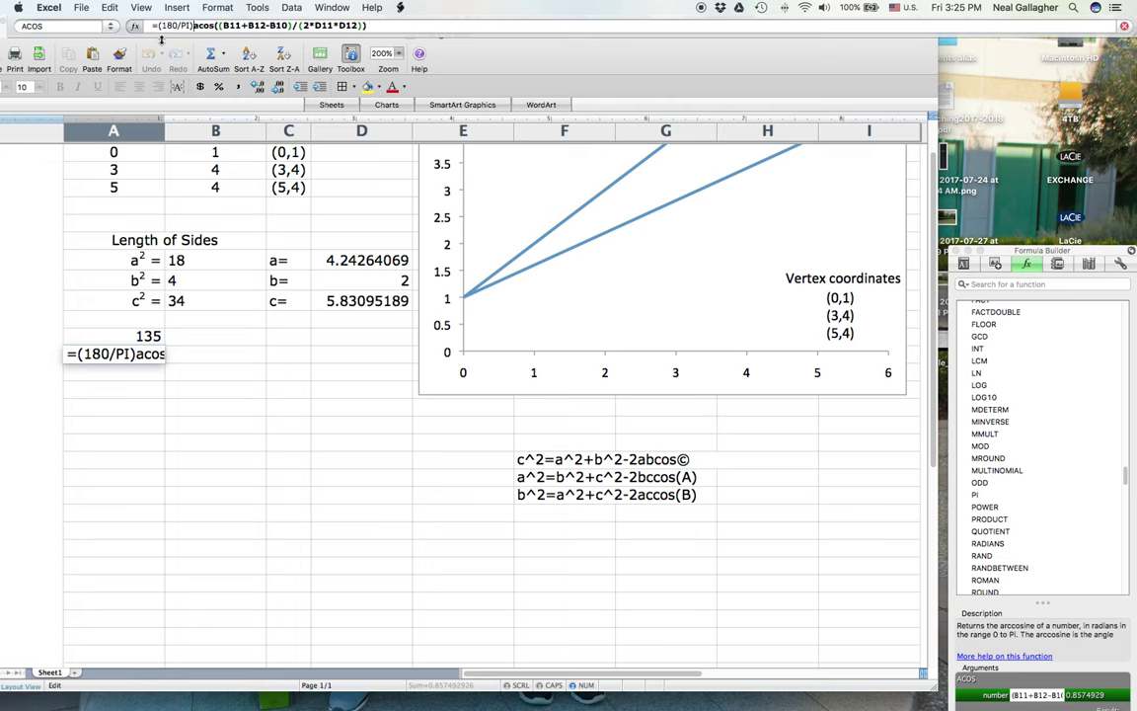
{"action": "type", "text": "*"}
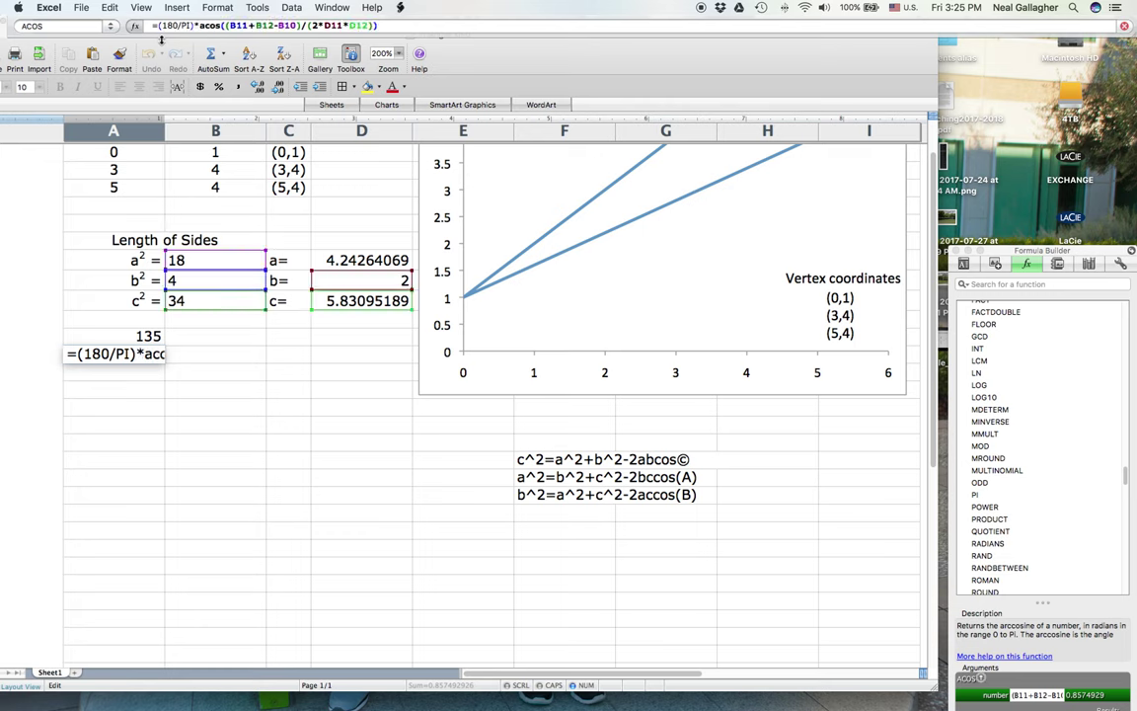
{"action": "key", "text": "Return"}
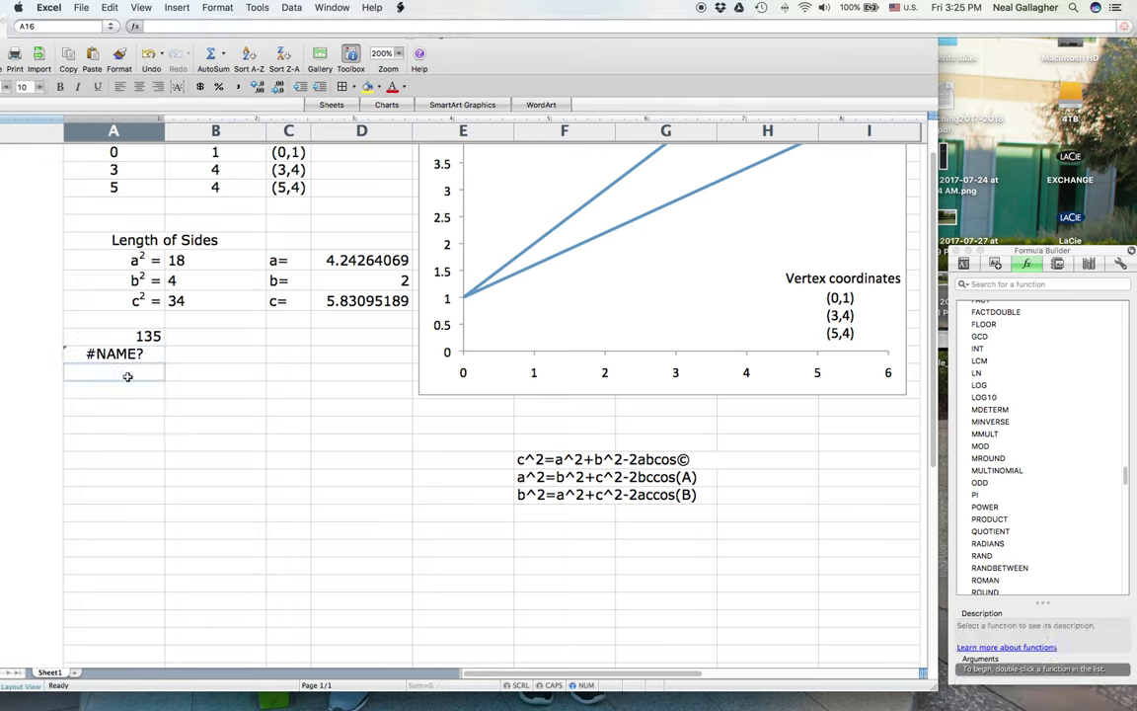
{"action": "right_click", "coordinate": [127, 353]}
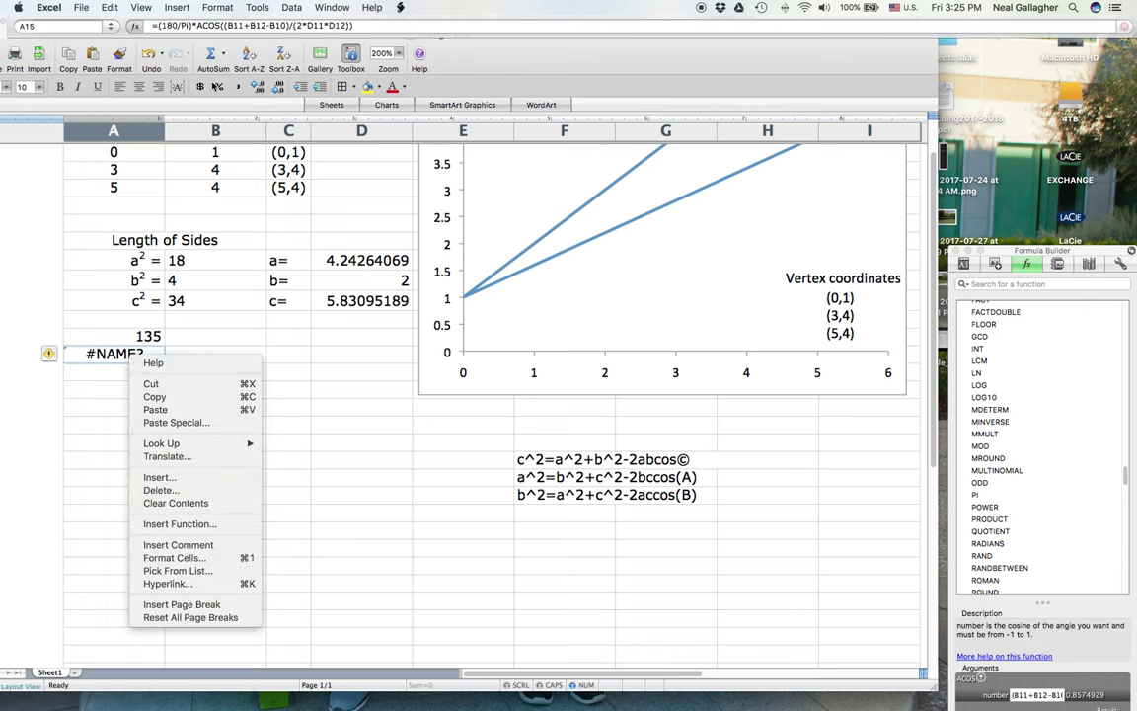
{"action": "left_click", "coordinate": [173, 29]}
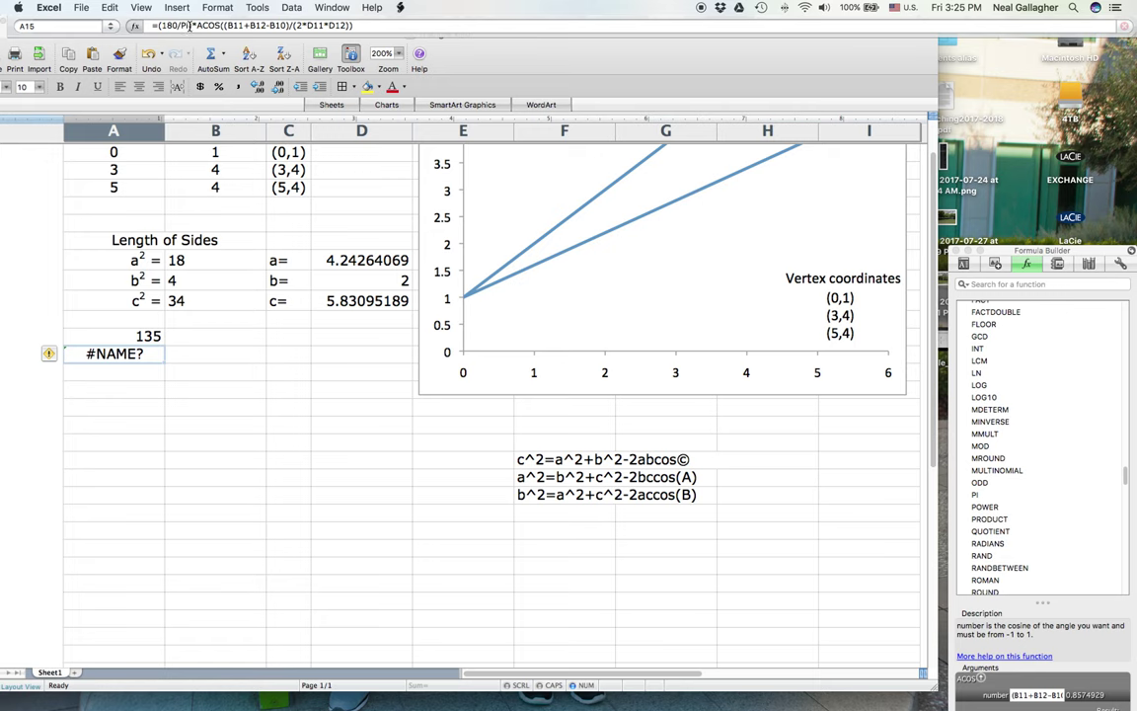
Replace Pi with 3.141592654 in A15's formula so it shows 30.9637565 degrees.
{"action": "left_click", "coordinate": [189, 27]}
{"action": "key", "text": "BackSpace"}
{"action": "type", "text": "I"}
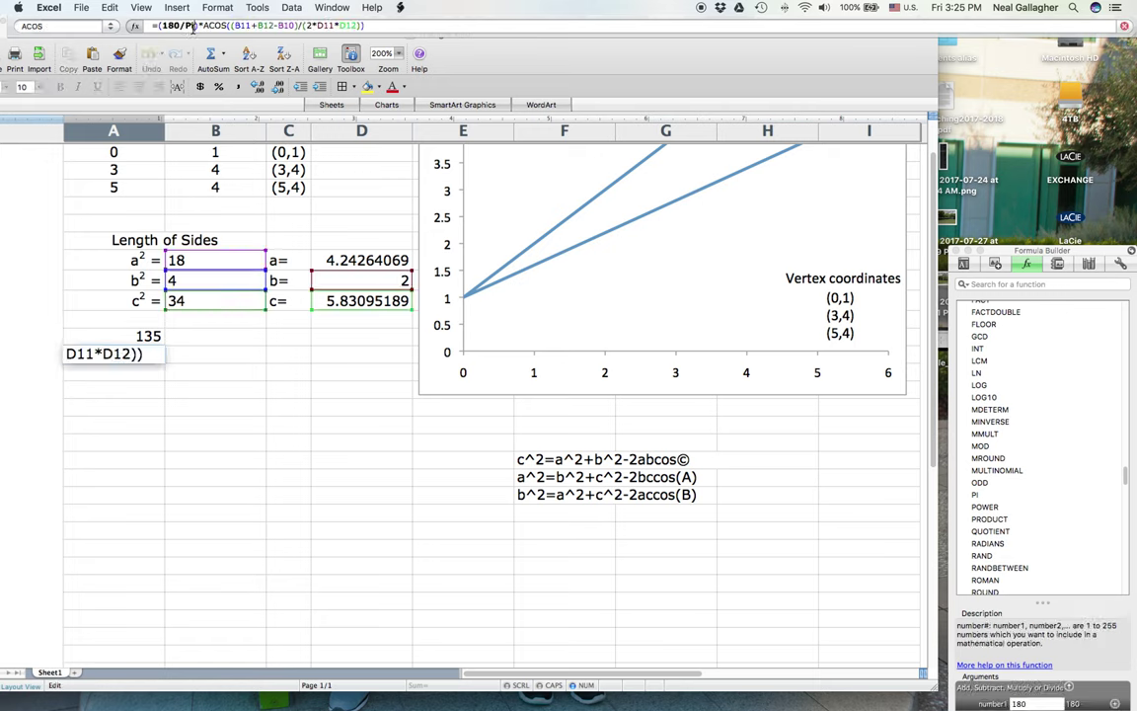
{"action": "key", "text": "BackSpace"}
{"action": "key", "text": "BackSpace"}
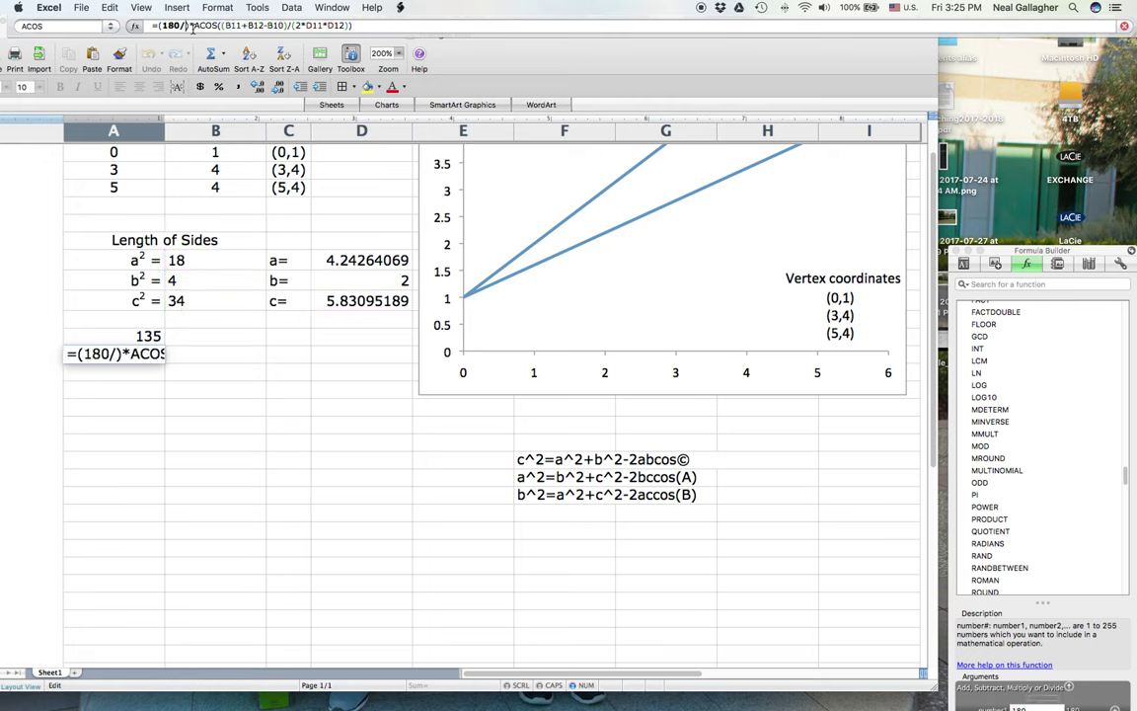
{"action": "type", "text": "3.14"}
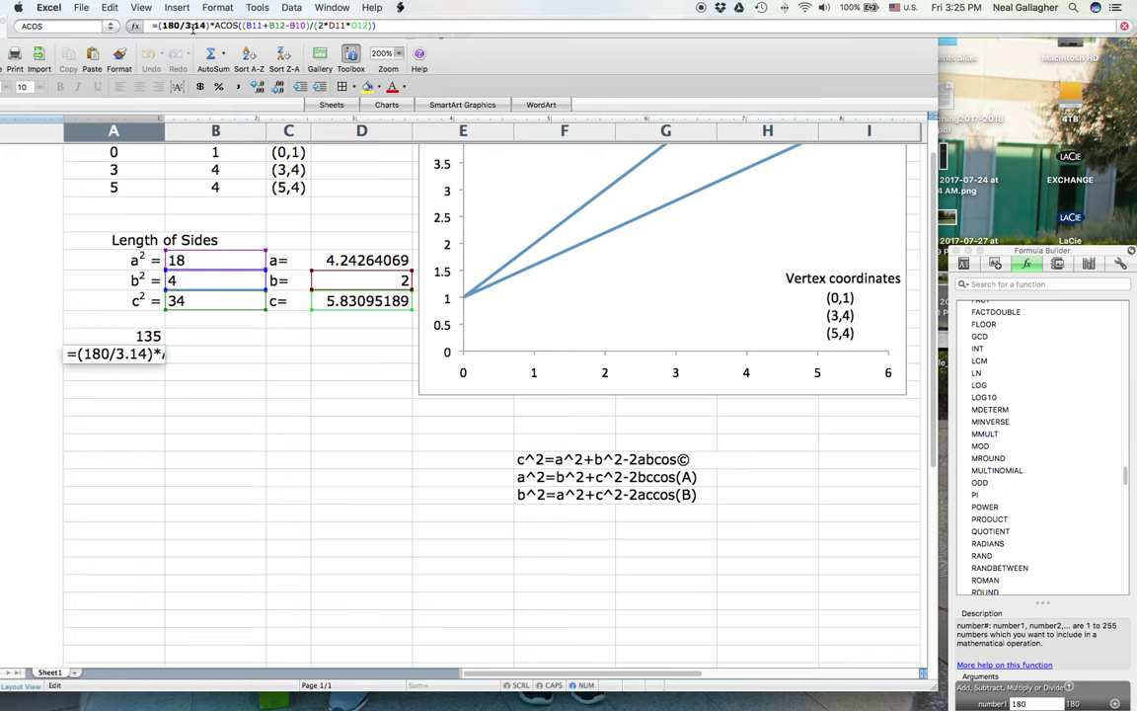
{"action": "type", "text": "152"}
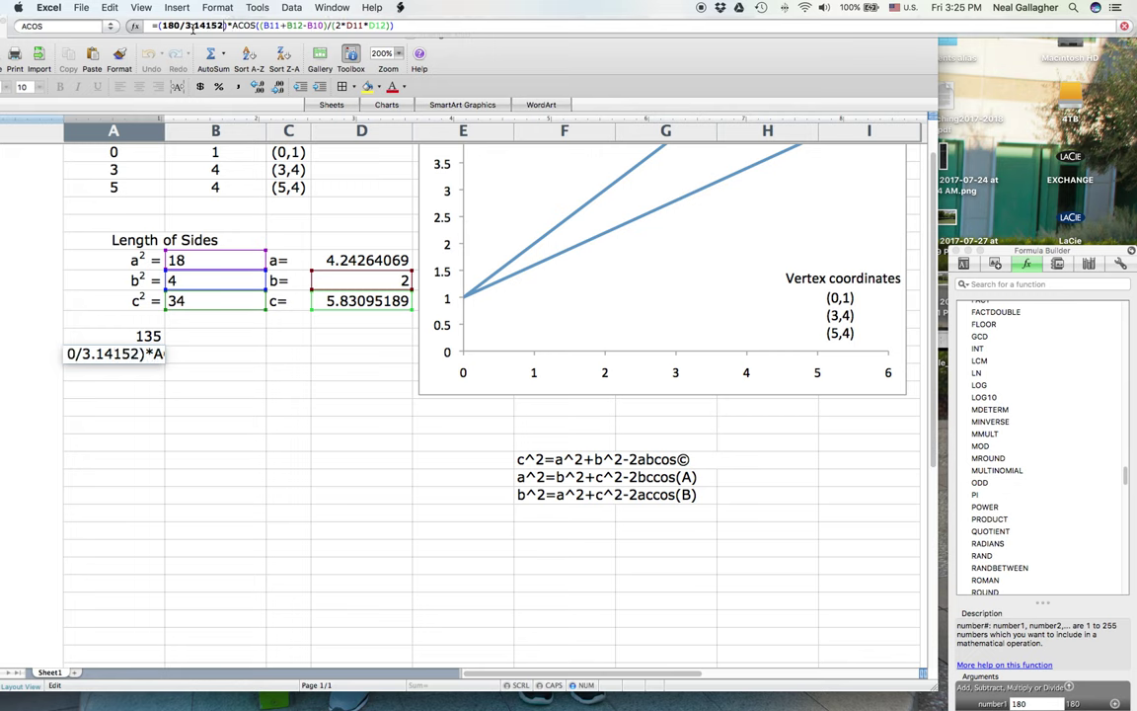
{"action": "type", "text": "65"}
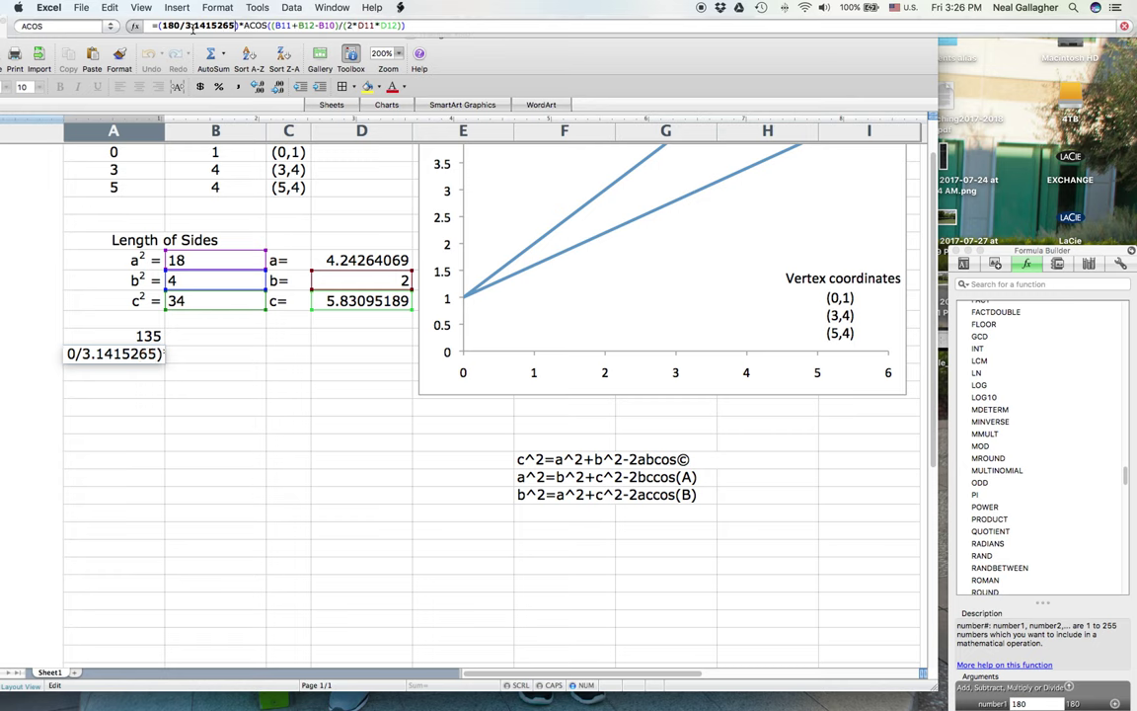
{"action": "type", "text": "4"}
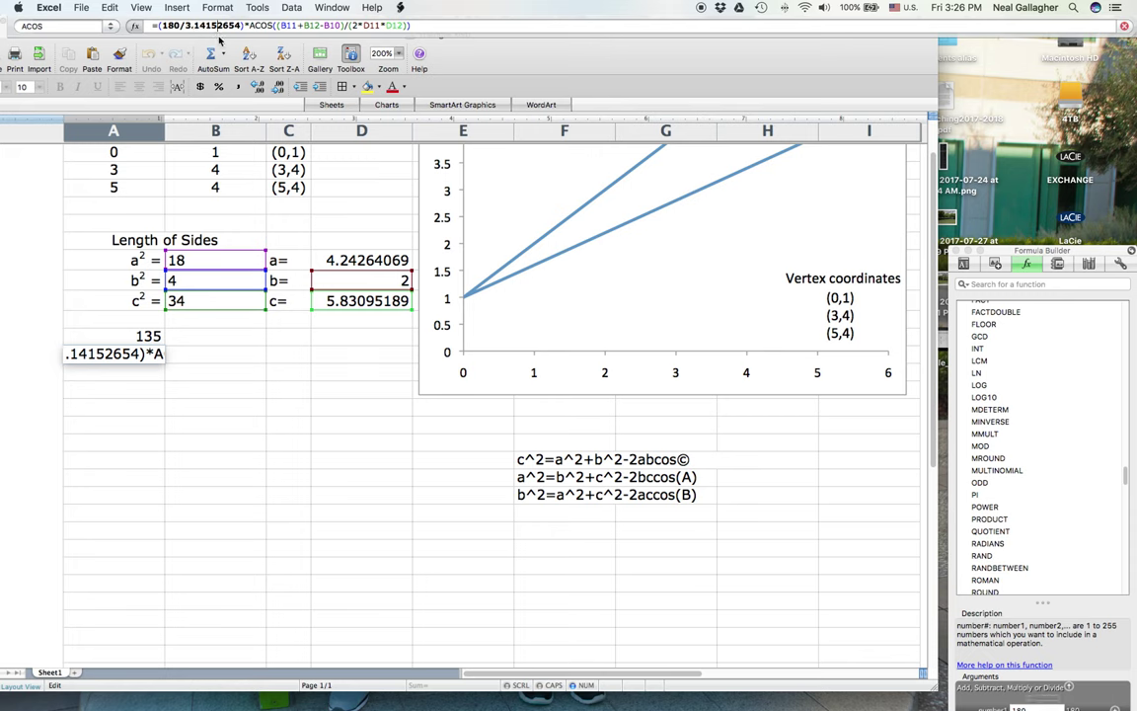
{"action": "type", "text": "9"}
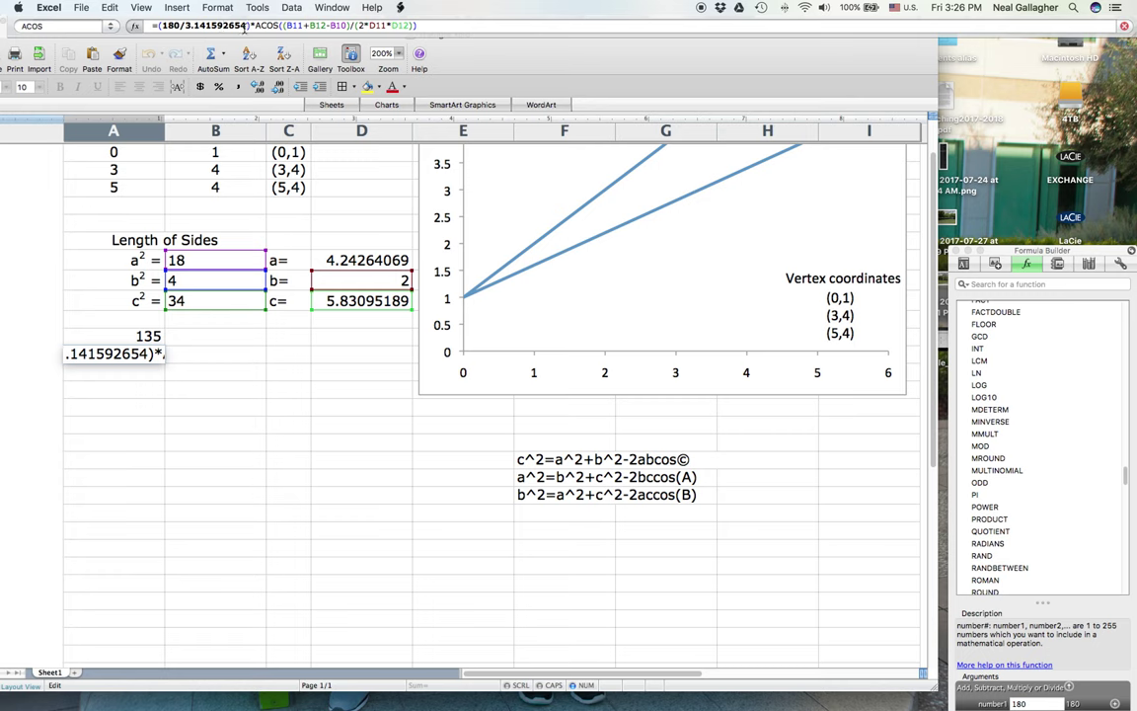
{"action": "key", "text": "Return"}
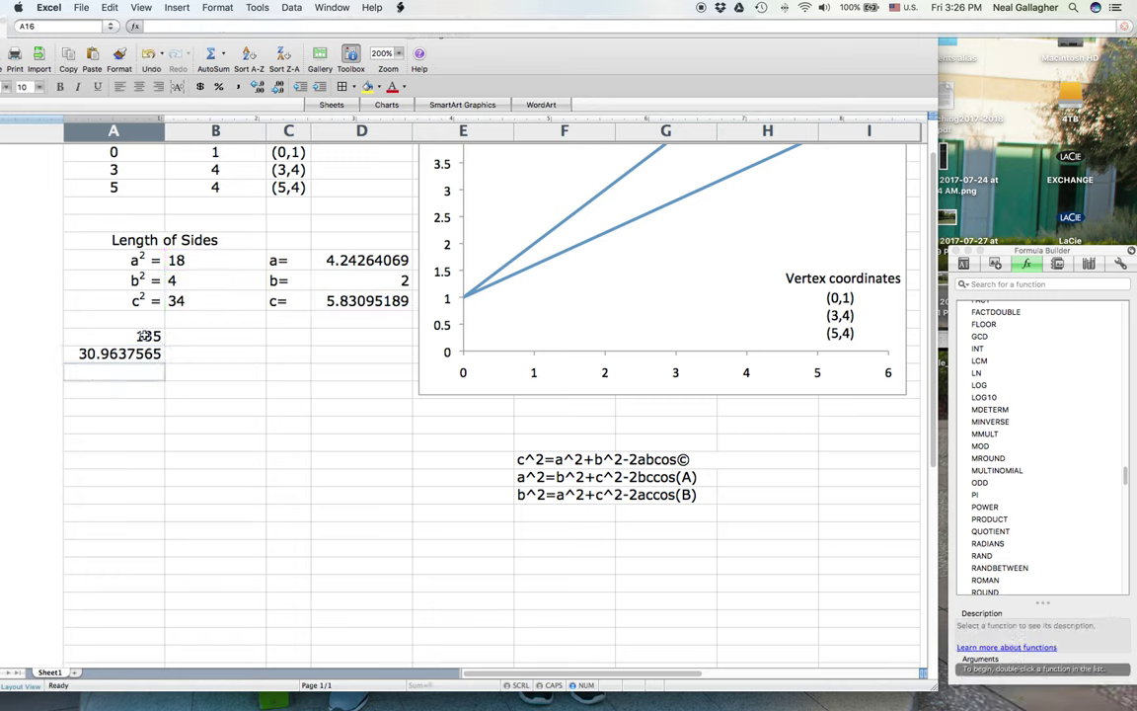
{"action": "left_click", "coordinate": [143, 335]}
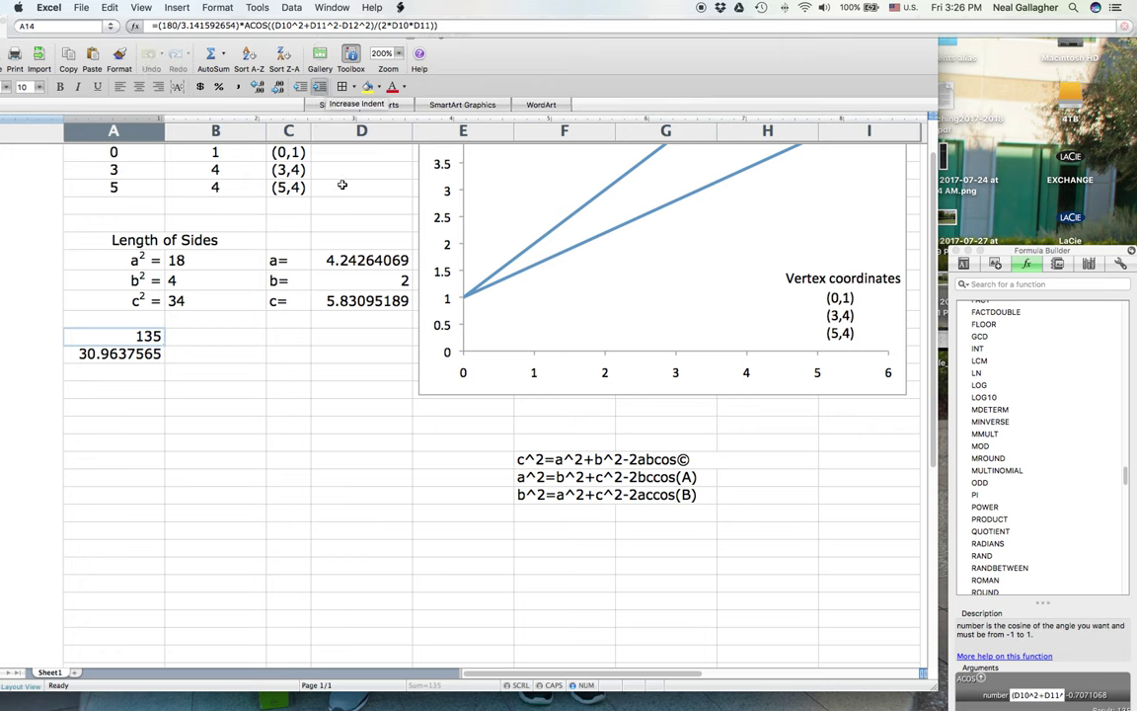
{"action": "scroll", "coordinate": [339, 189], "scroll_direction": "up", "scroll_amount": 5}
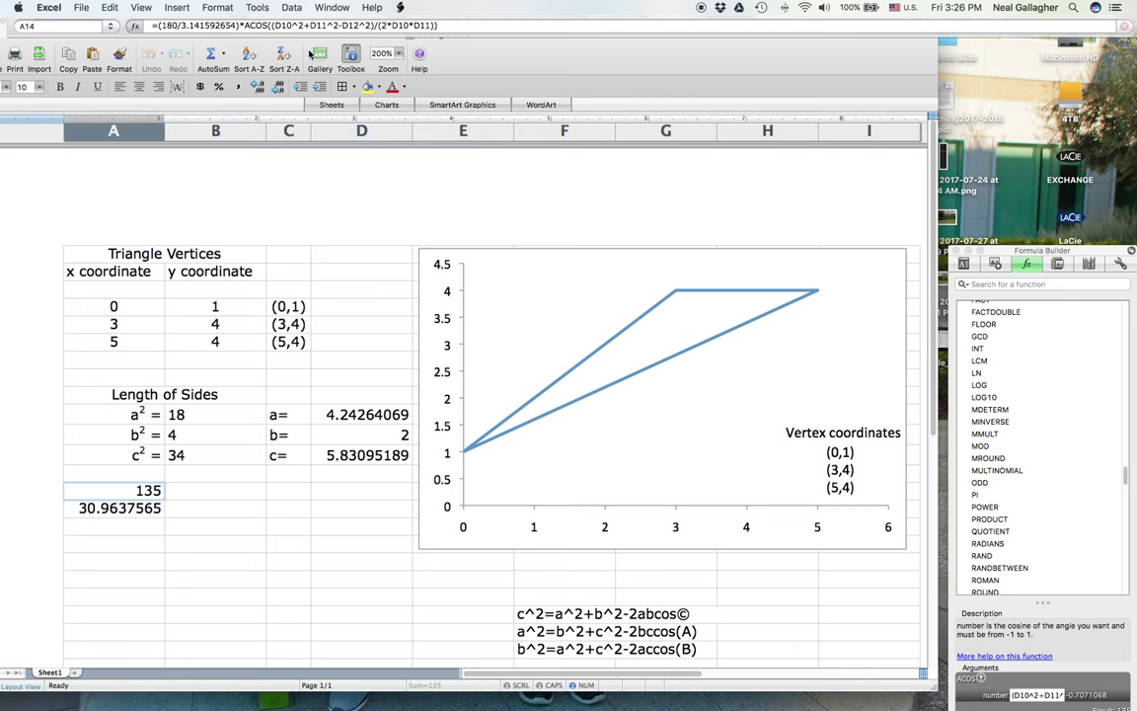
{"action": "scroll", "coordinate": [553, 622], "scroll_direction": "right", "scroll_amount": 3}
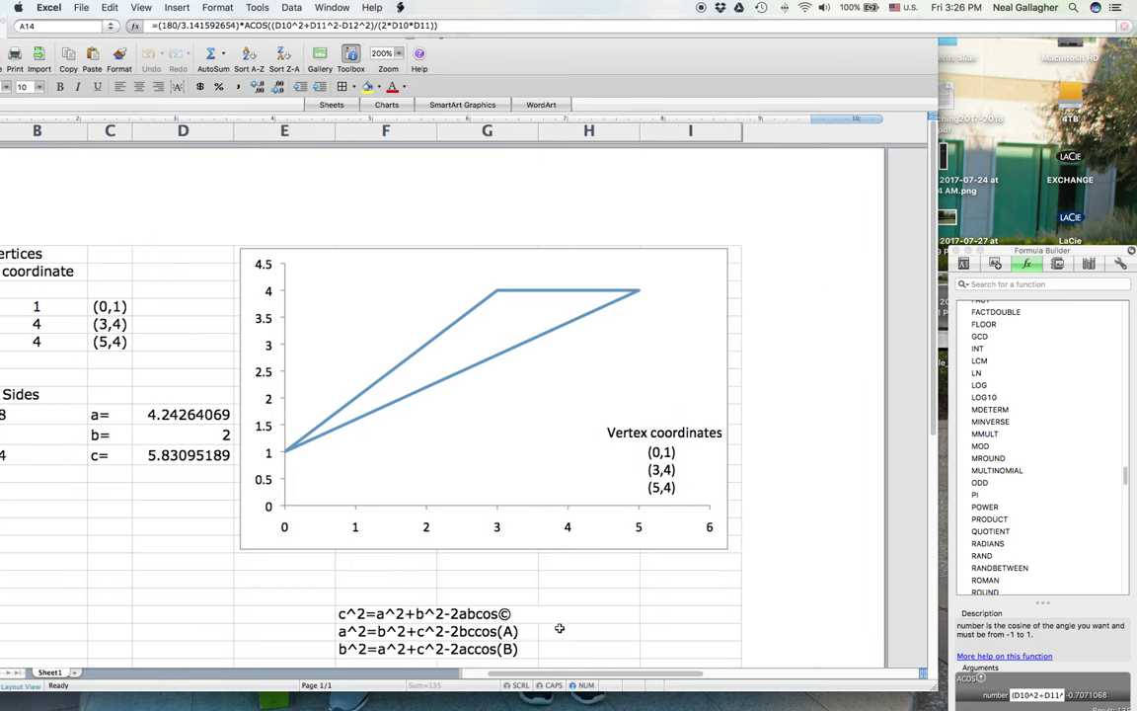
{"action": "scroll", "coordinate": [551, 626], "scroll_direction": "down", "scroll_amount": 3}
{"action": "scroll", "coordinate": [553, 623], "scroll_direction": "left", "scroll_amount": 3}
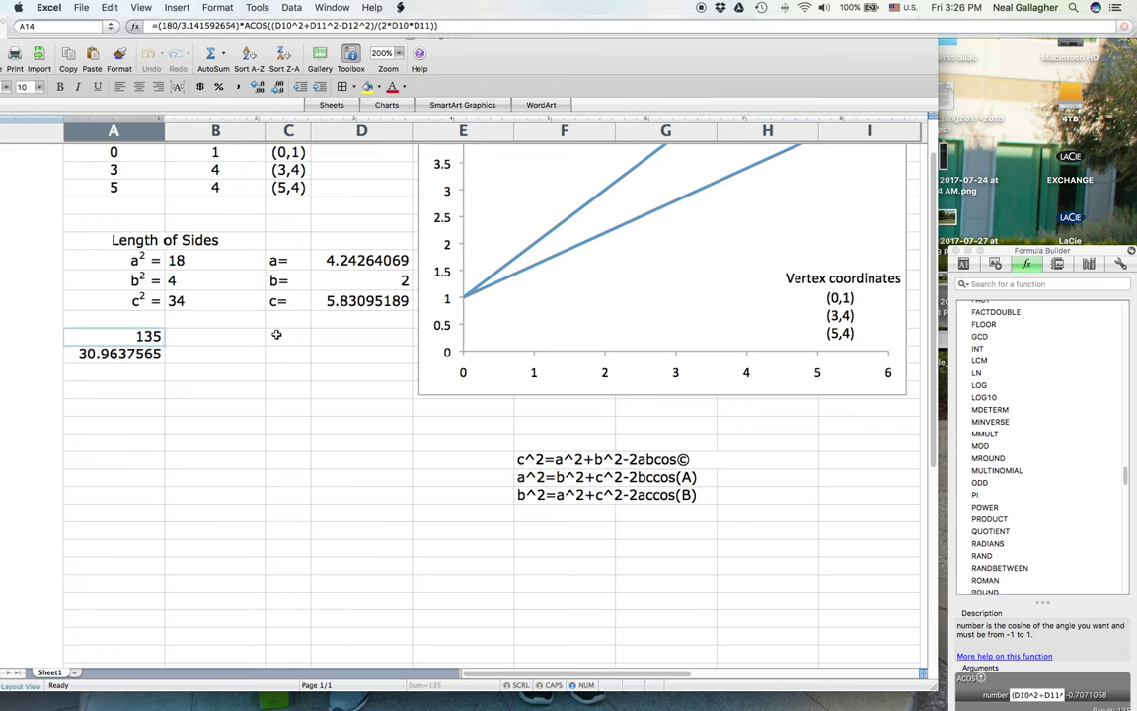
{"action": "scroll", "coordinate": [248, 302], "scroll_direction": "up", "scroll_amount": 5}
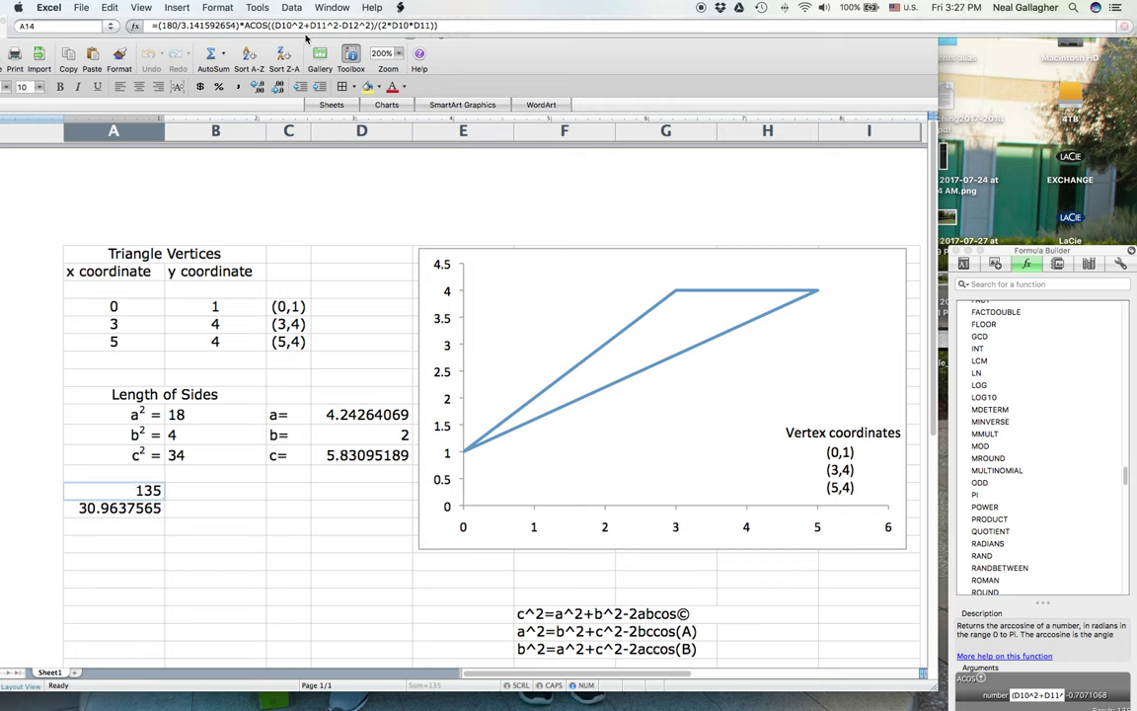
Delete the old D10^2 numerator terms from the A14 angle formula.
{"action": "left_click", "coordinate": [273, 25]}
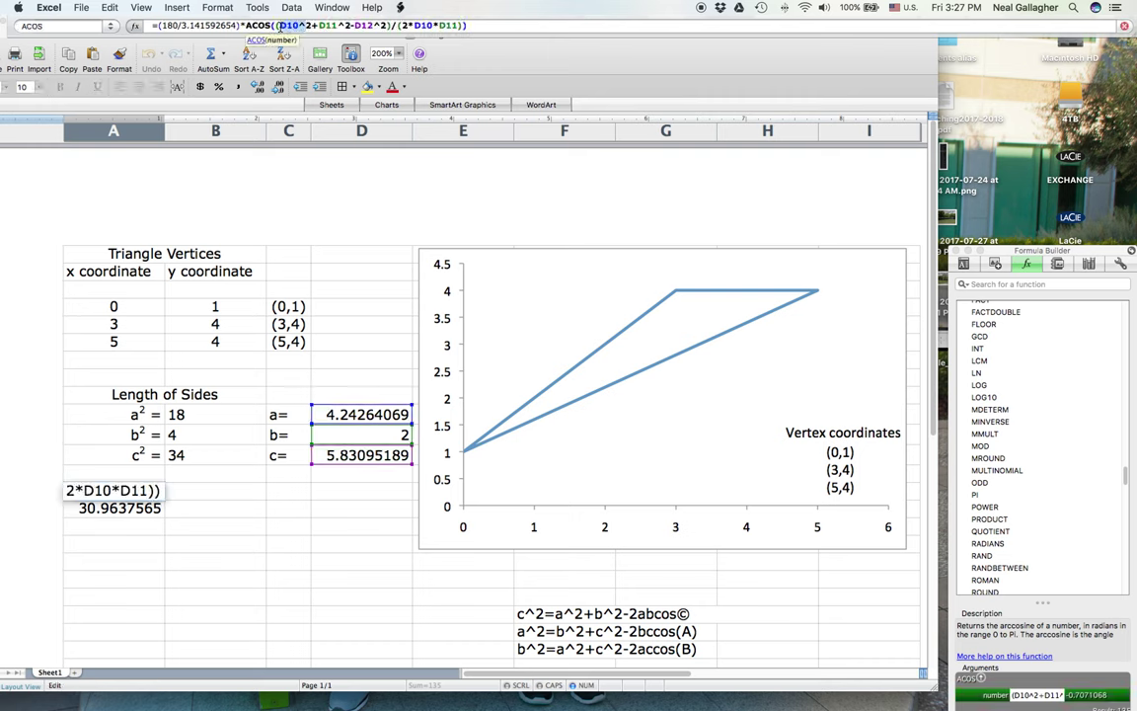
{"action": "key", "text": "BackSpace"}
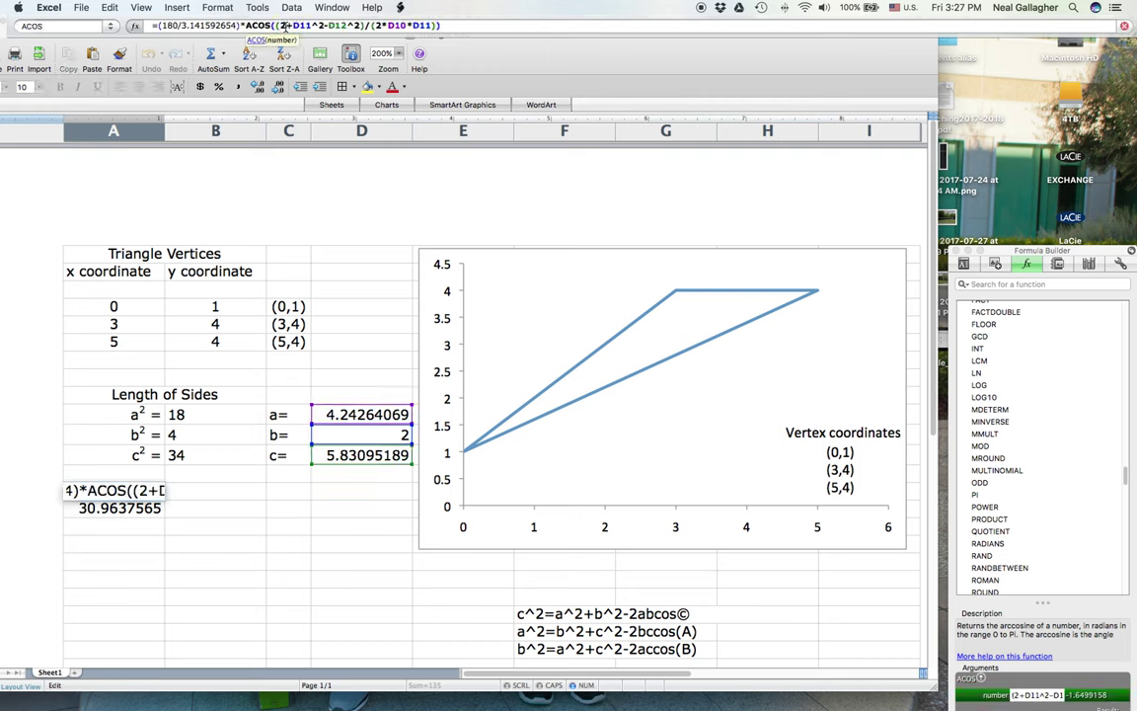
{"action": "key", "text": "BackSpace"}
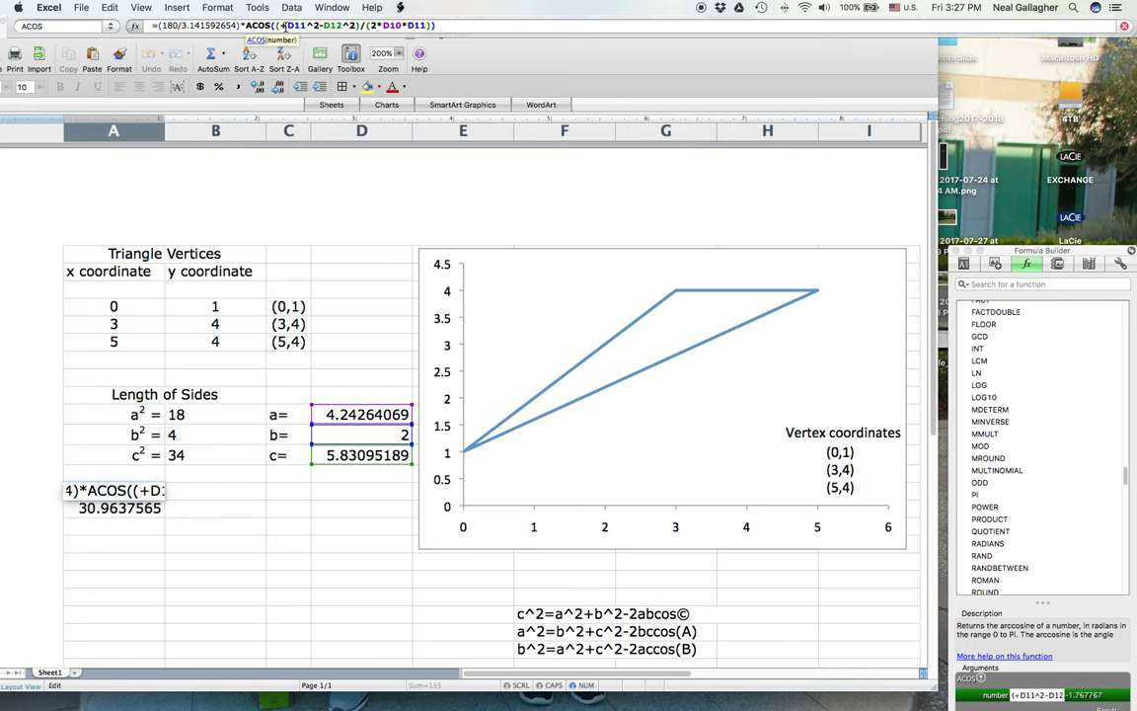
{"action": "left_click_drag", "start_coordinate": [282, 26], "coordinate": [356, 25]}
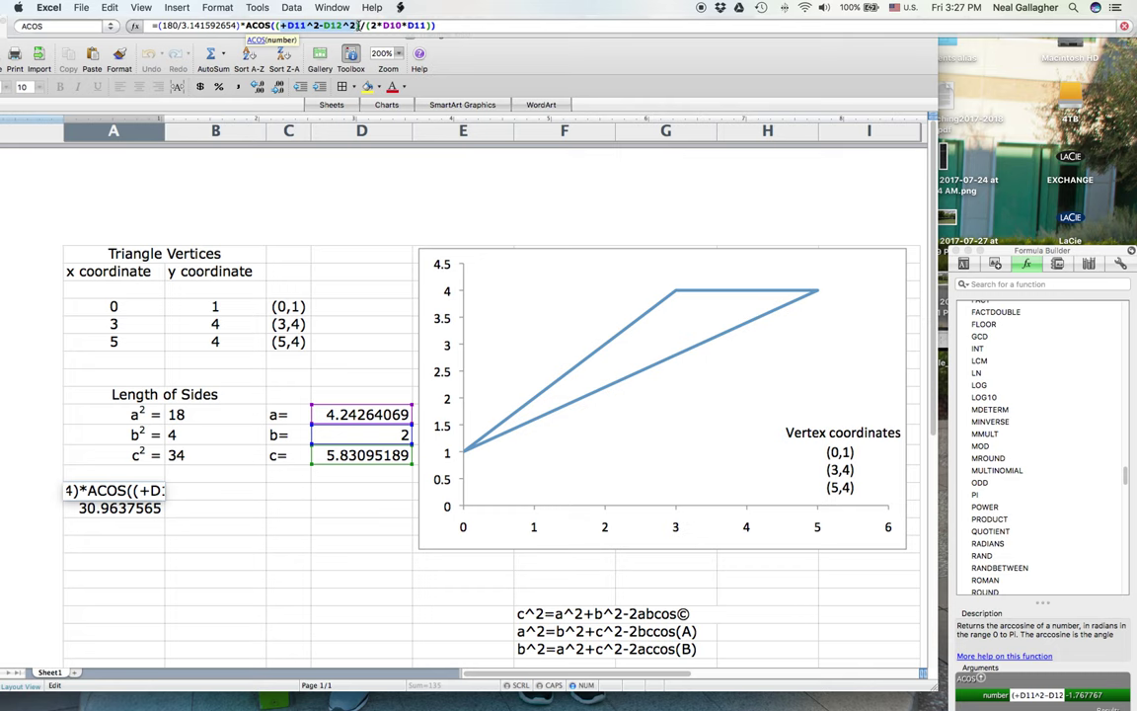
{"action": "key", "text": "BackSpace"}
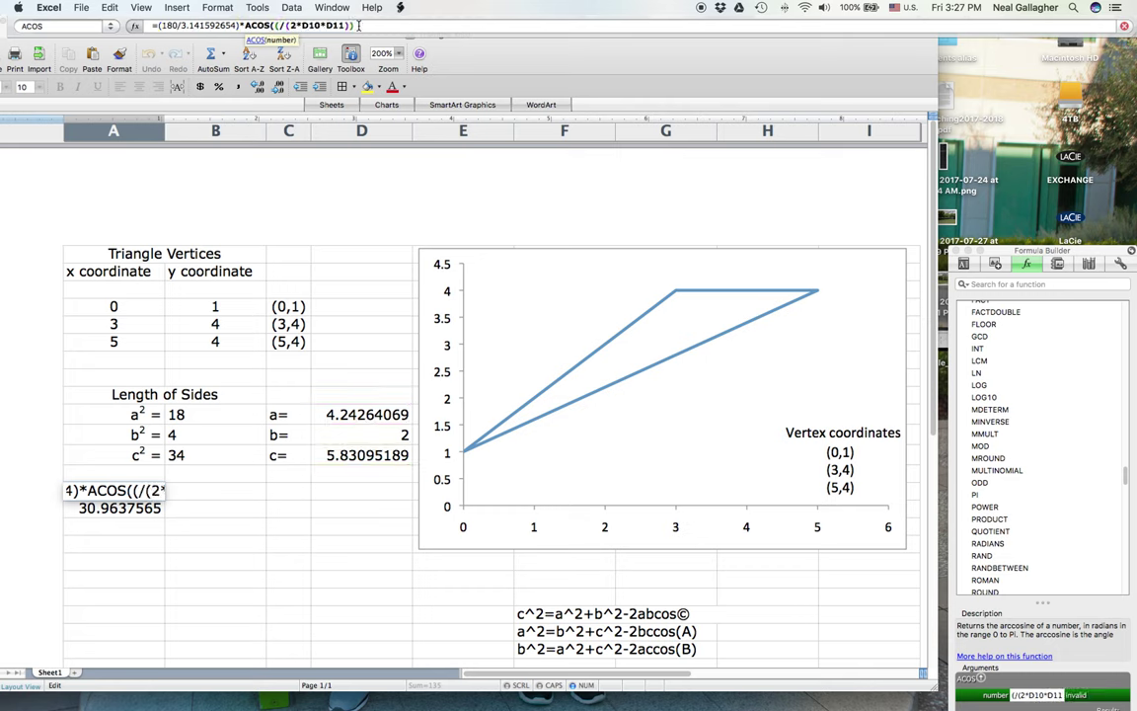
Rebuild the numerator as (B10+B11-B12), commit, and accept Excel's correction so A14 shows 135.
{"action": "type", "text": "("}
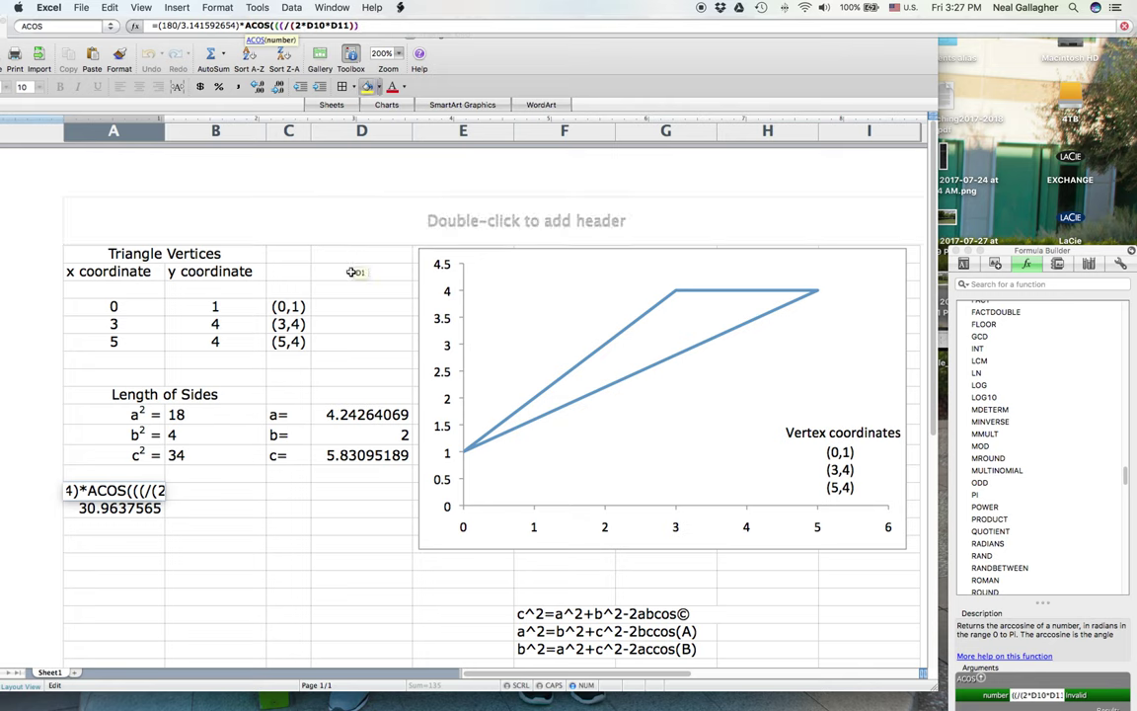
{"action": "left_click", "coordinate": [203, 418]}
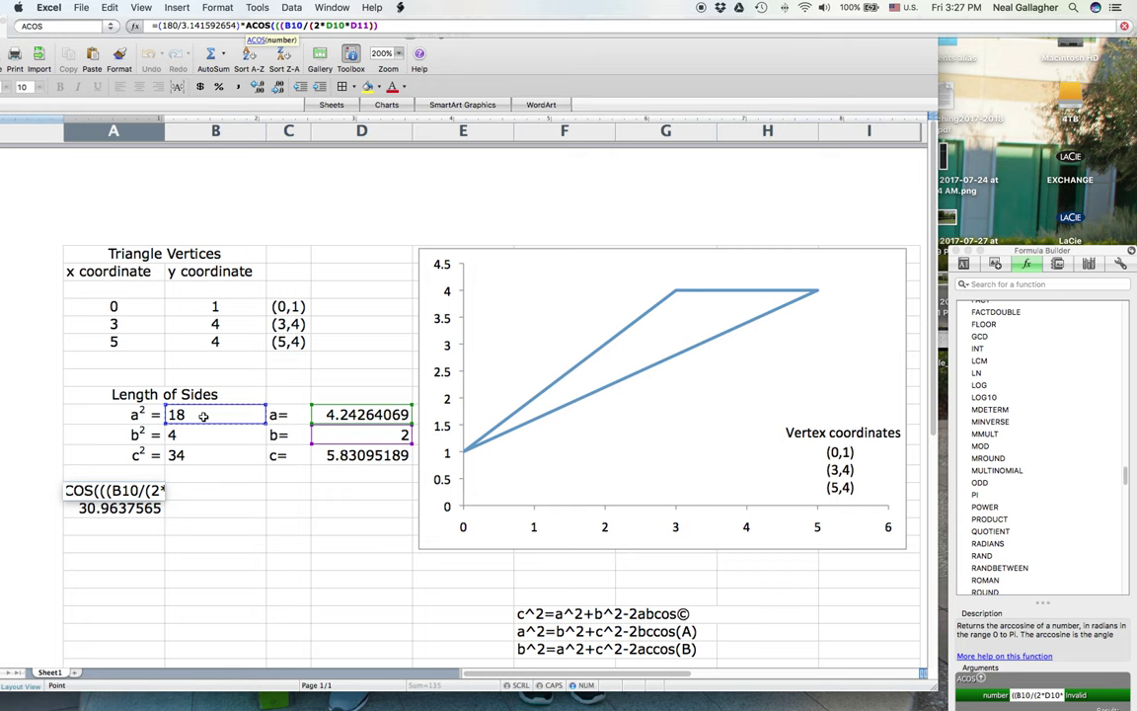
{"action": "type", "text": "+"}
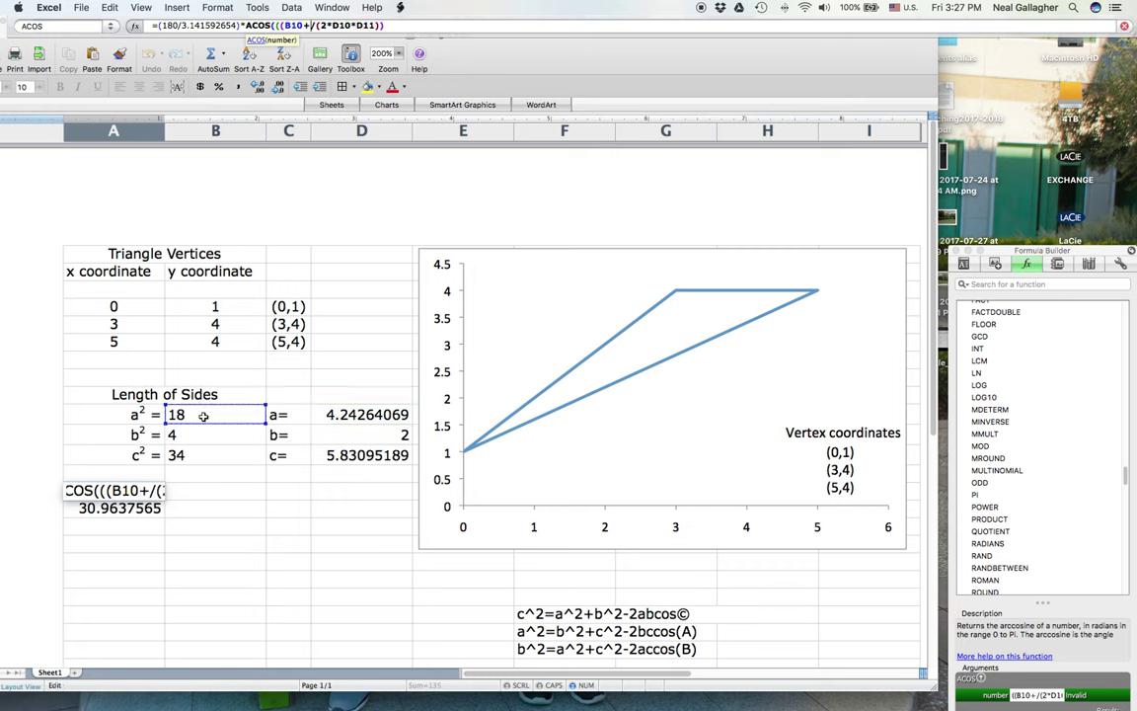
{"action": "left_click", "coordinate": [197, 436]}
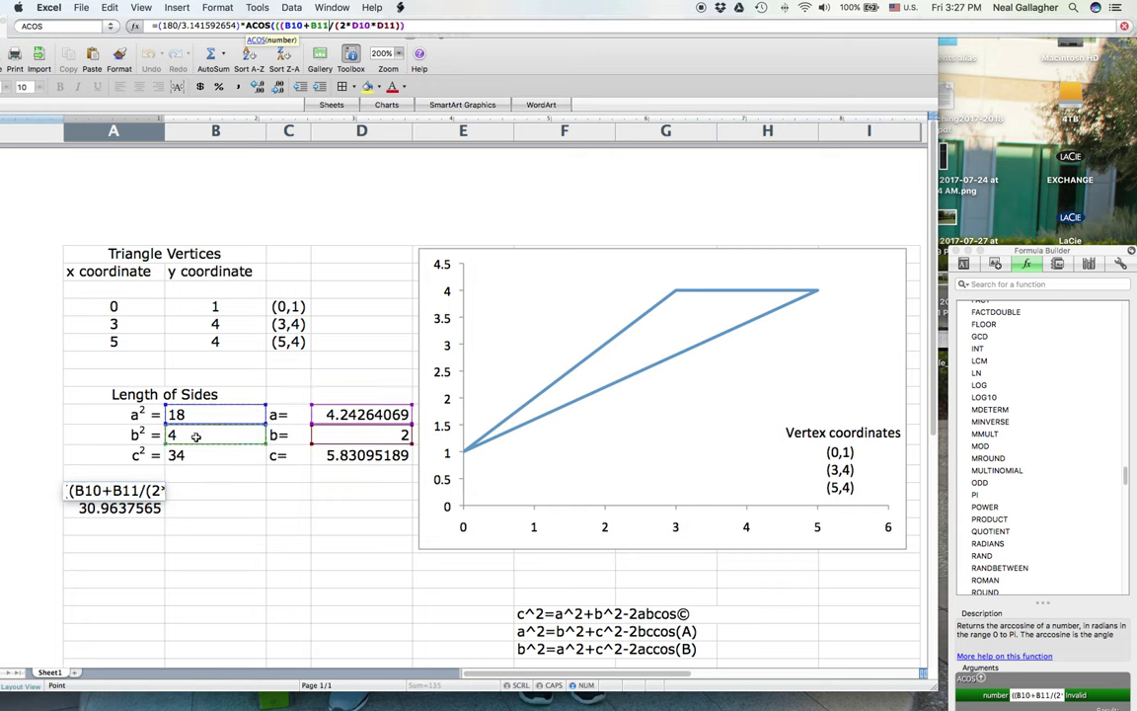
{"action": "type", "text": "-"}
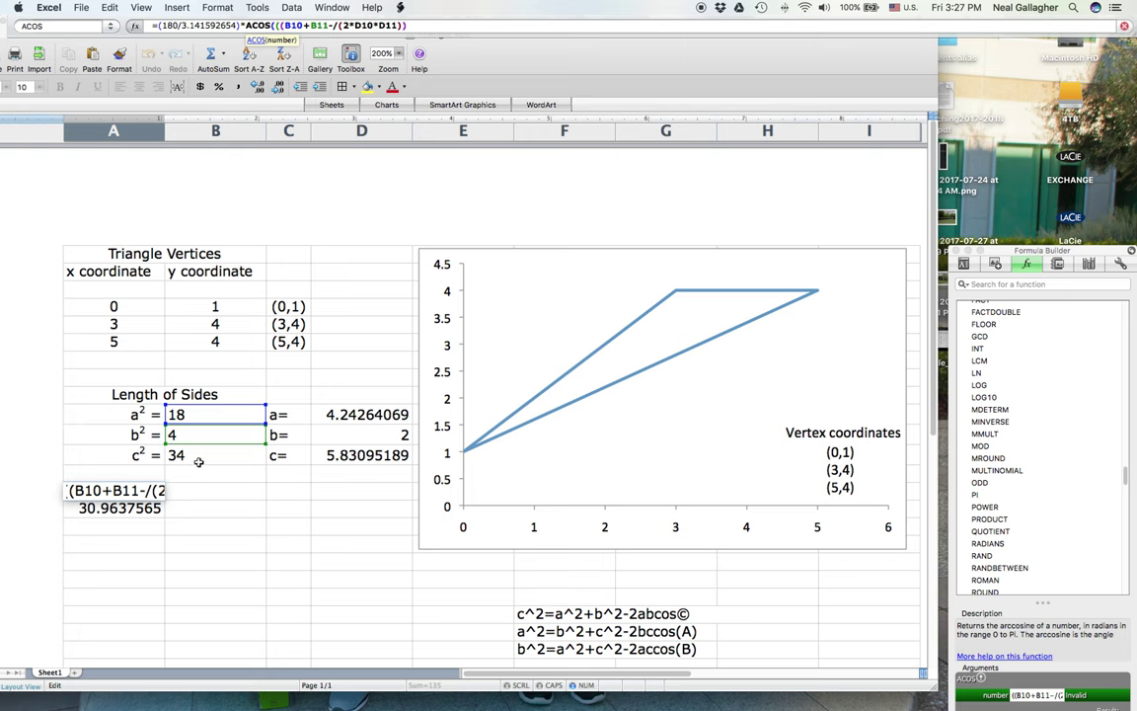
{"action": "left_click", "coordinate": [199, 458]}
{"action": "type", "text": ")"}
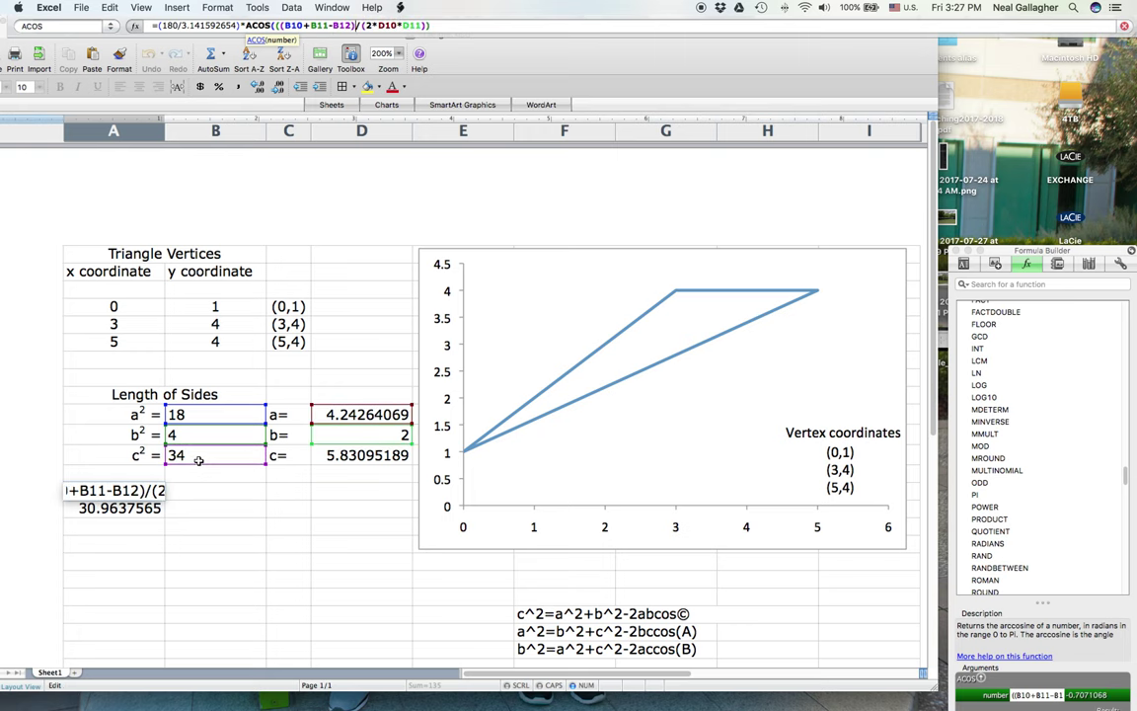
{"action": "key", "text": "Return"}
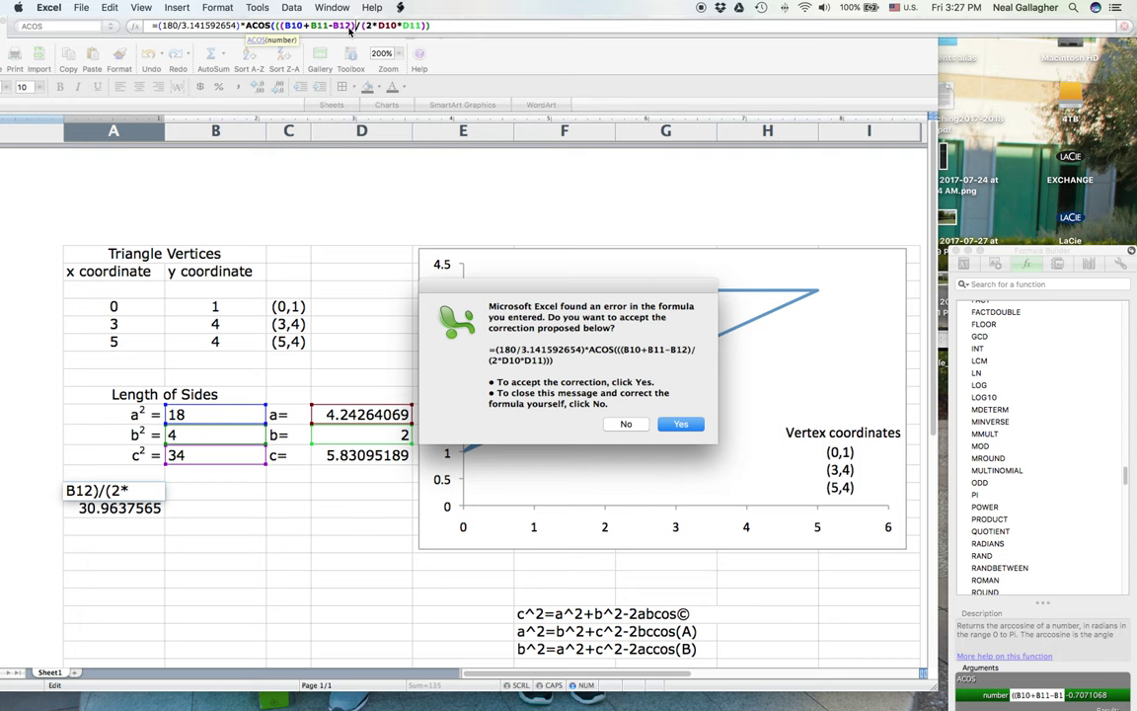
{"action": "left_click", "coordinate": [677, 424]}
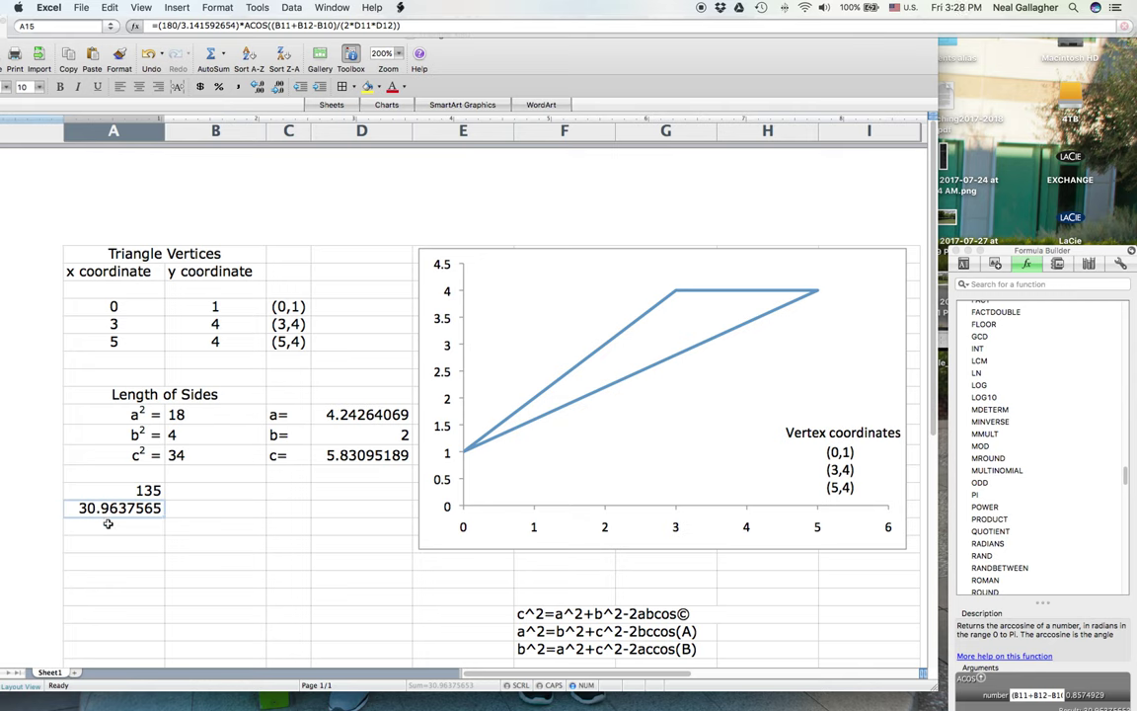
Start the A16 formula with the numerator =(B10+B11-B12).
{"action": "left_click", "coordinate": [113, 530]}
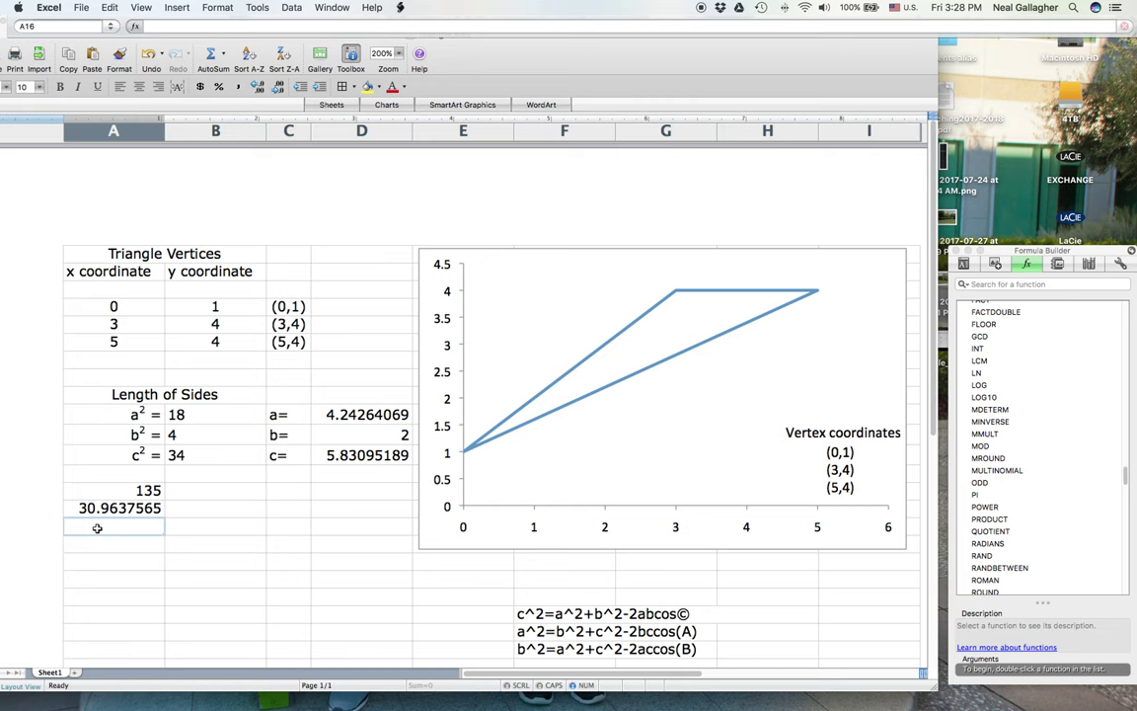
{"action": "type", "text": "="}
{"action": "left_click", "coordinate": [184, 416]}
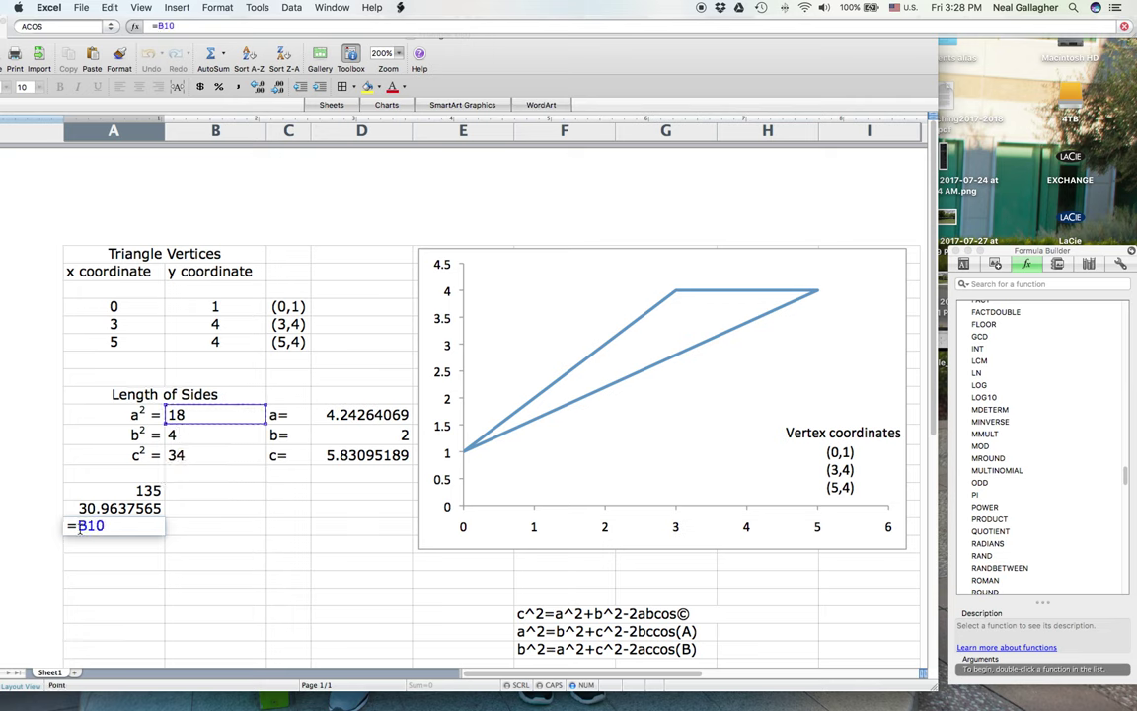
{"action": "left_click", "coordinate": [75, 527]}
{"action": "type", "text": "(B10+"}
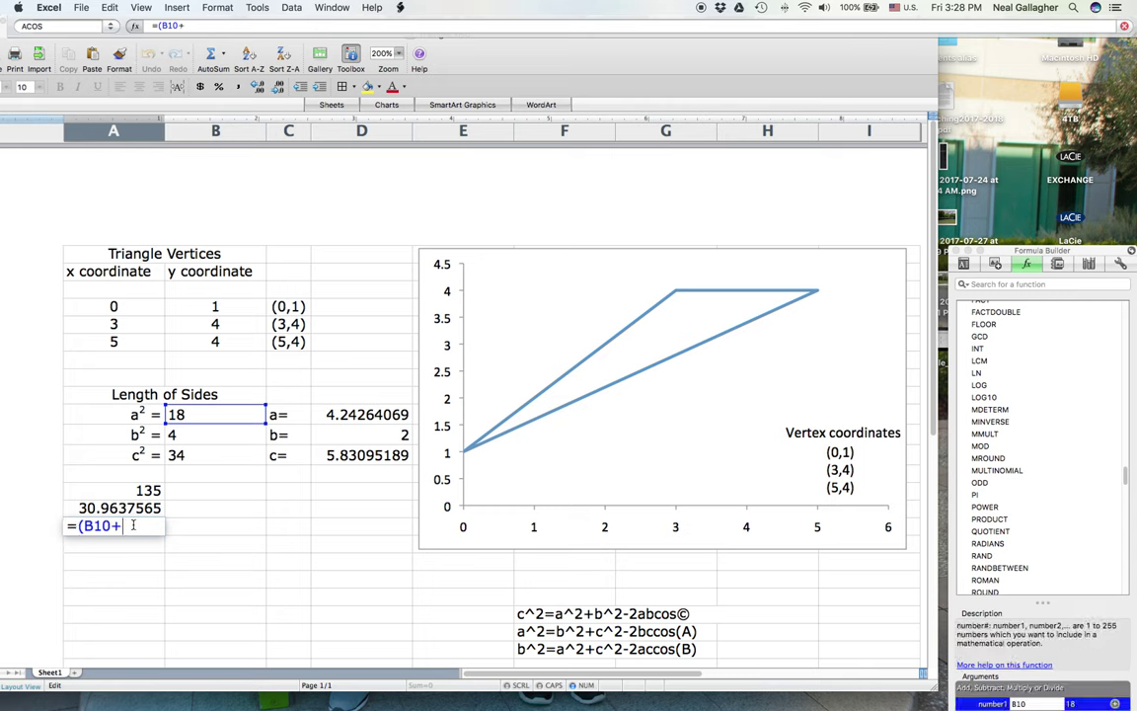
{"action": "left_click", "coordinate": [234, 435]}
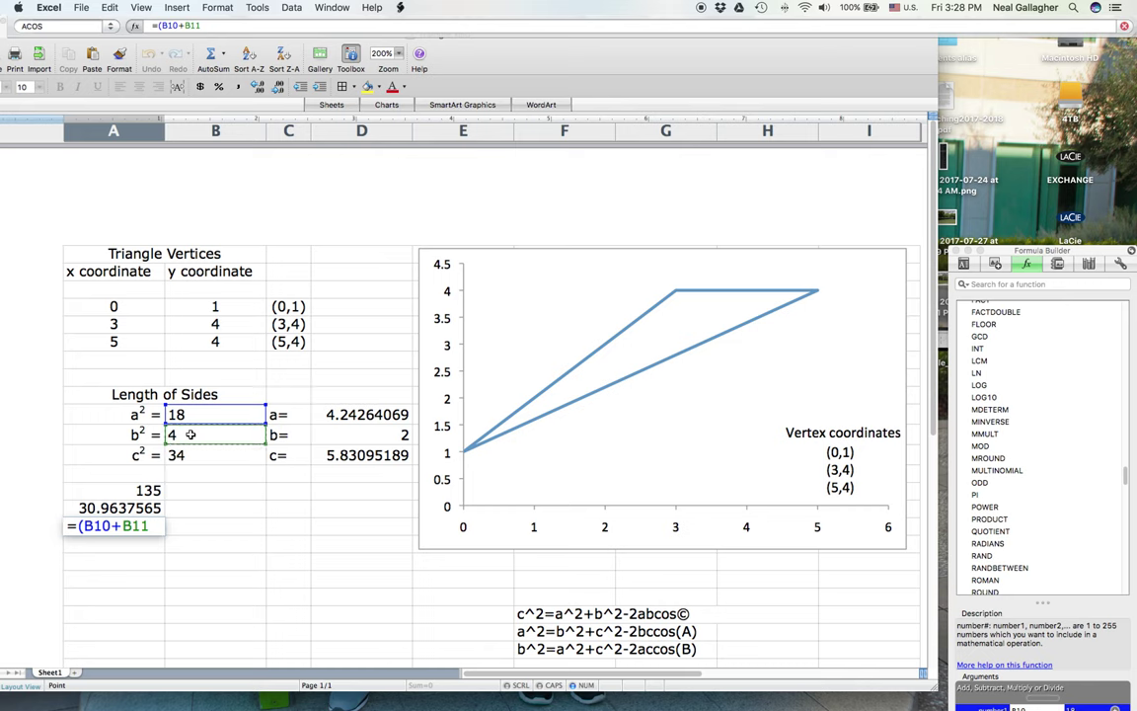
{"action": "type", "text": "-"}
{"action": "left_click", "coordinate": [196, 456]}
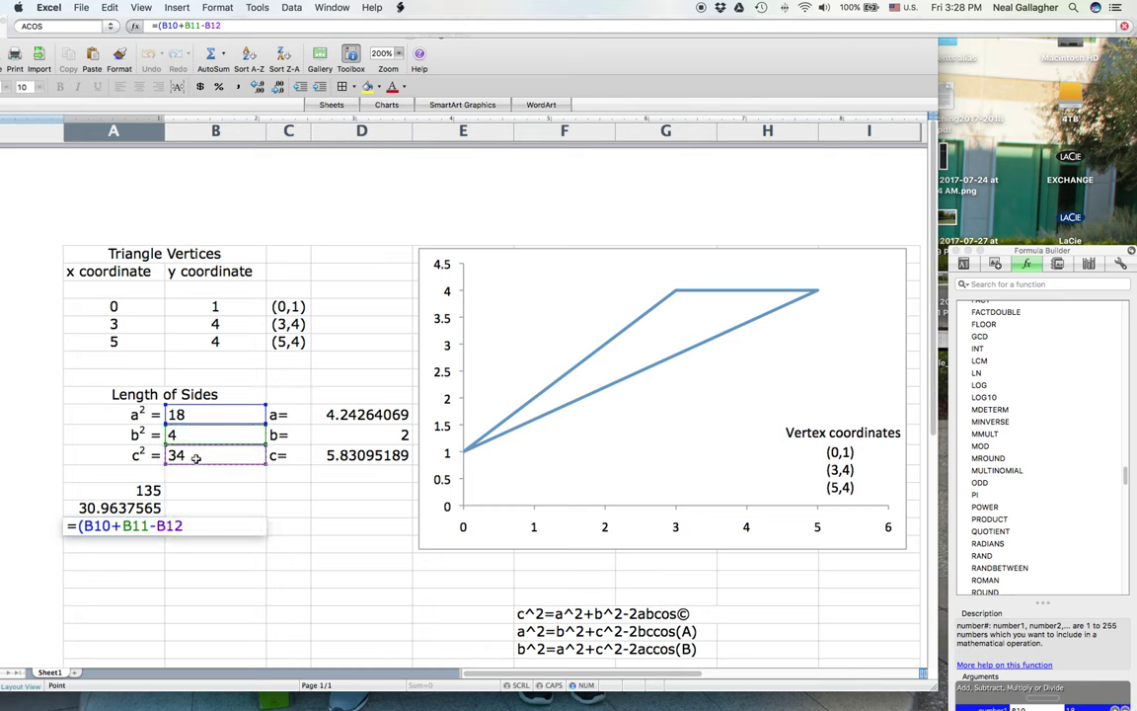
{"action": "type", "text": ")"}
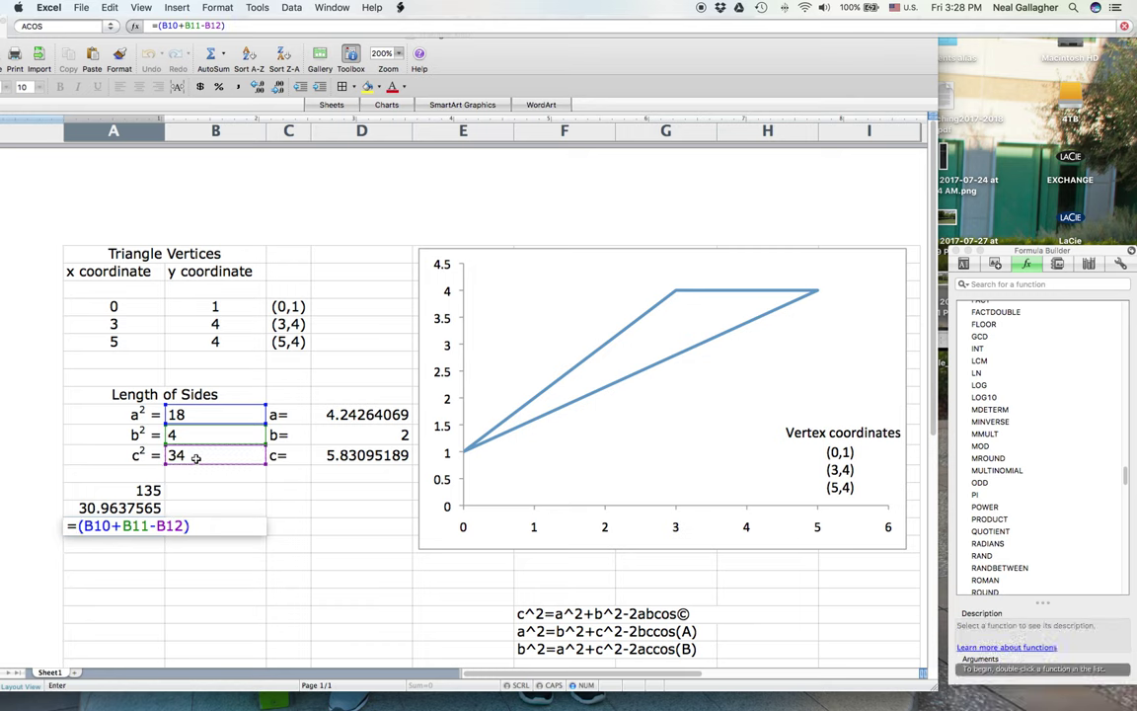
Divide the A16 numerator by (2*D10*D12).
{"action": "type", "text": "/"}
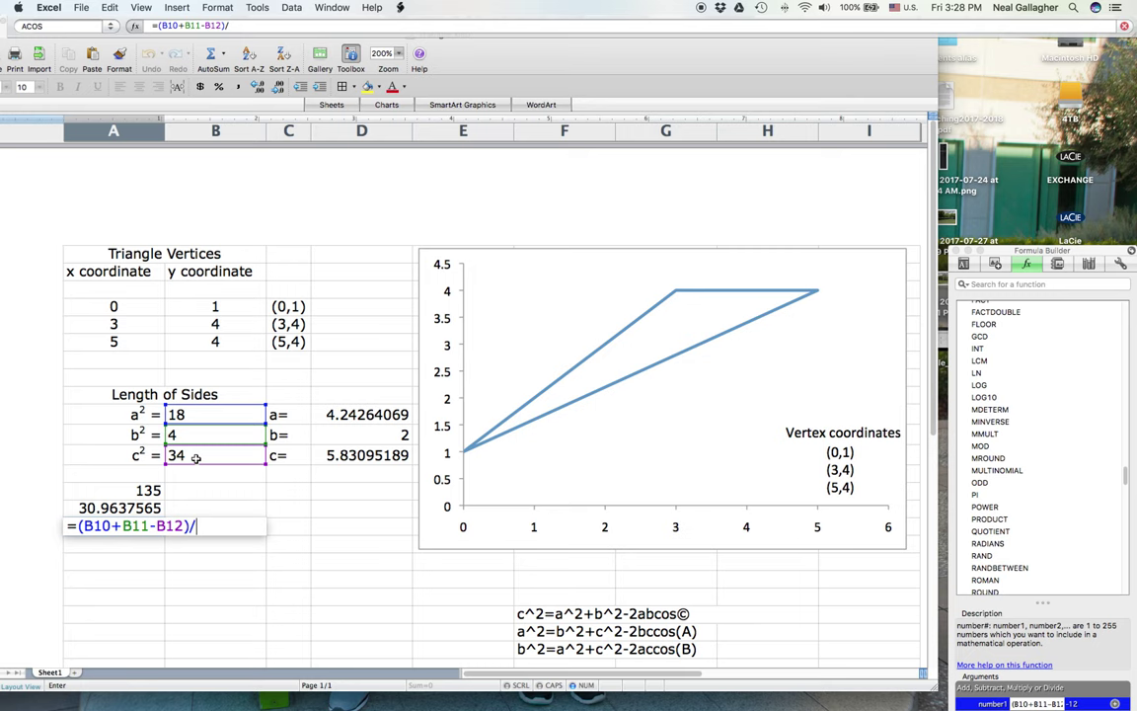
{"action": "type", "text": "("}
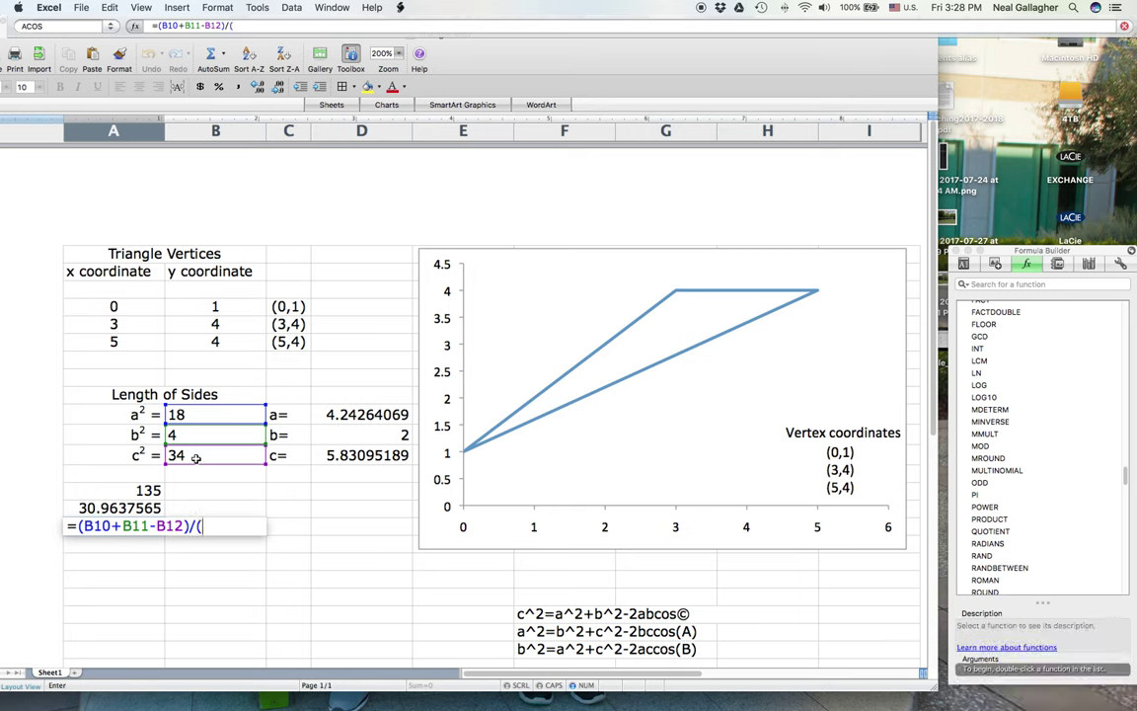
{"action": "type", "text": "2*"}
{"action": "left_click", "coordinate": [368, 416]}
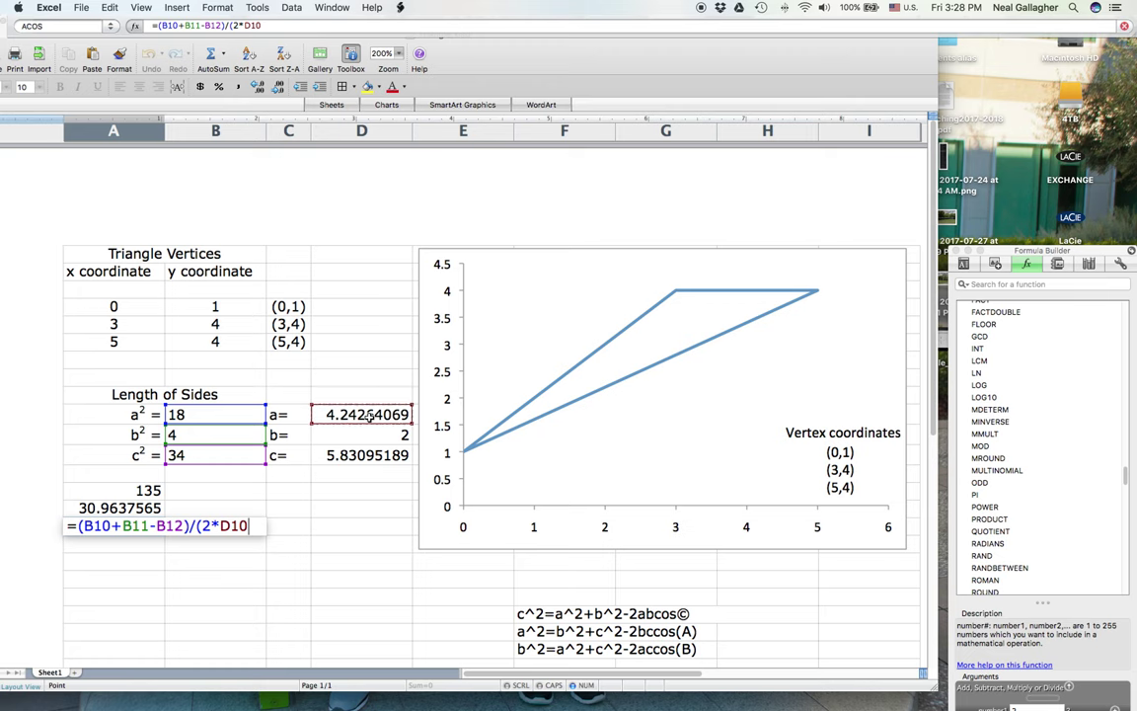
{"action": "type", "text": "*"}
{"action": "left_click", "coordinate": [379, 455]}
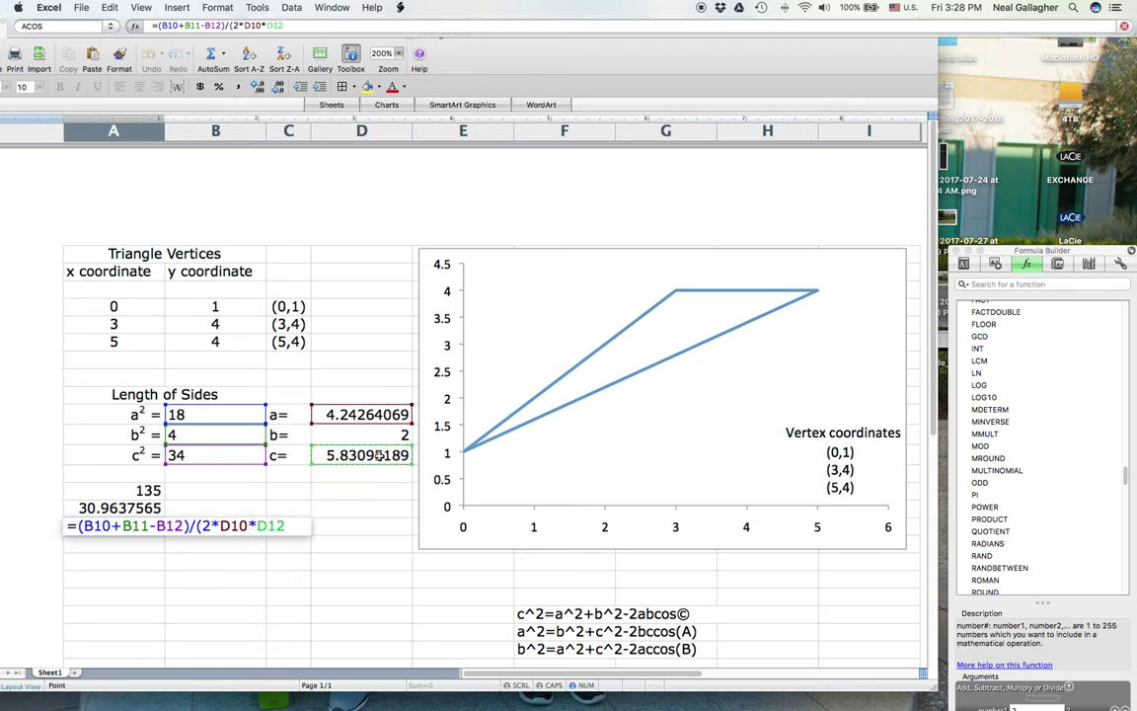
{"action": "type", "text": ")"}
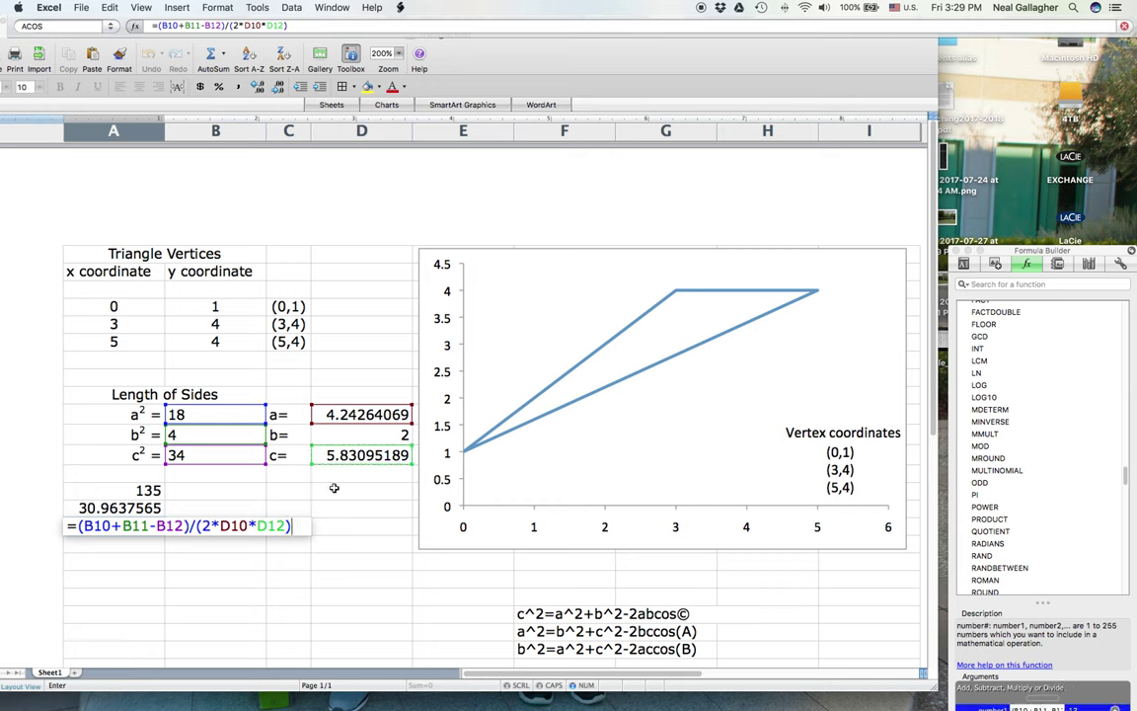
Wrap the A16 ratio in ACOS times (180/3.141592654), giving 104.036243 degrees.
{"action": "left_click", "coordinate": [78, 526]}
{"action": "type", "text": "acos"}
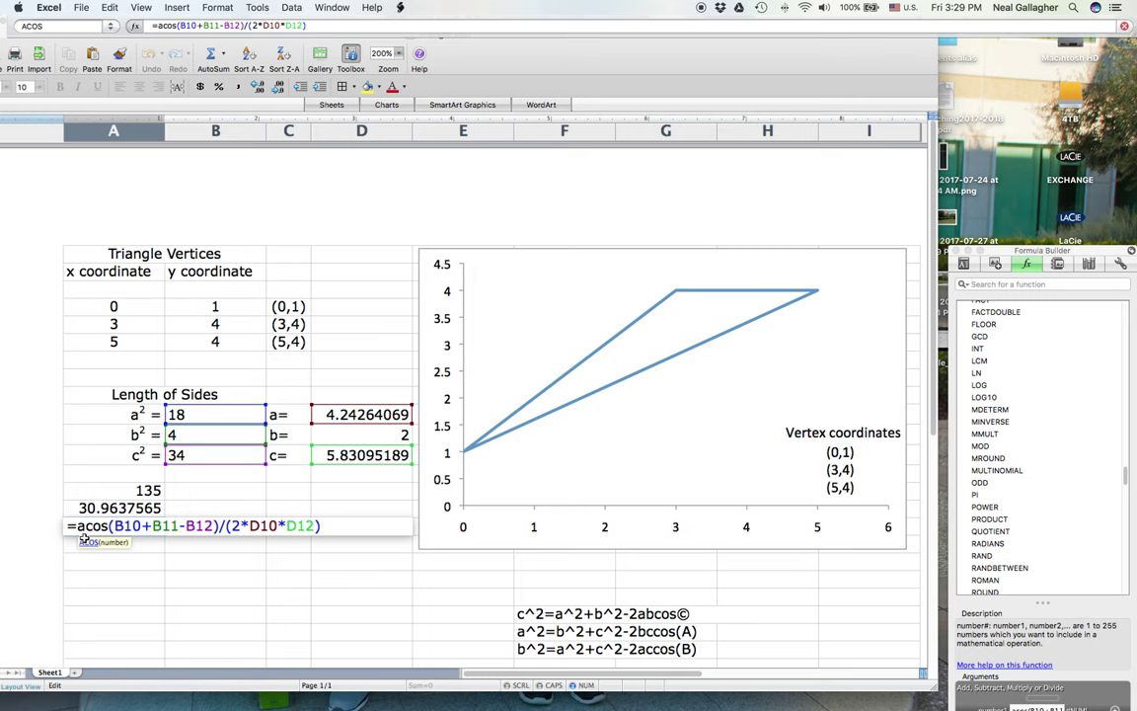
{"action": "type", "text": "("}
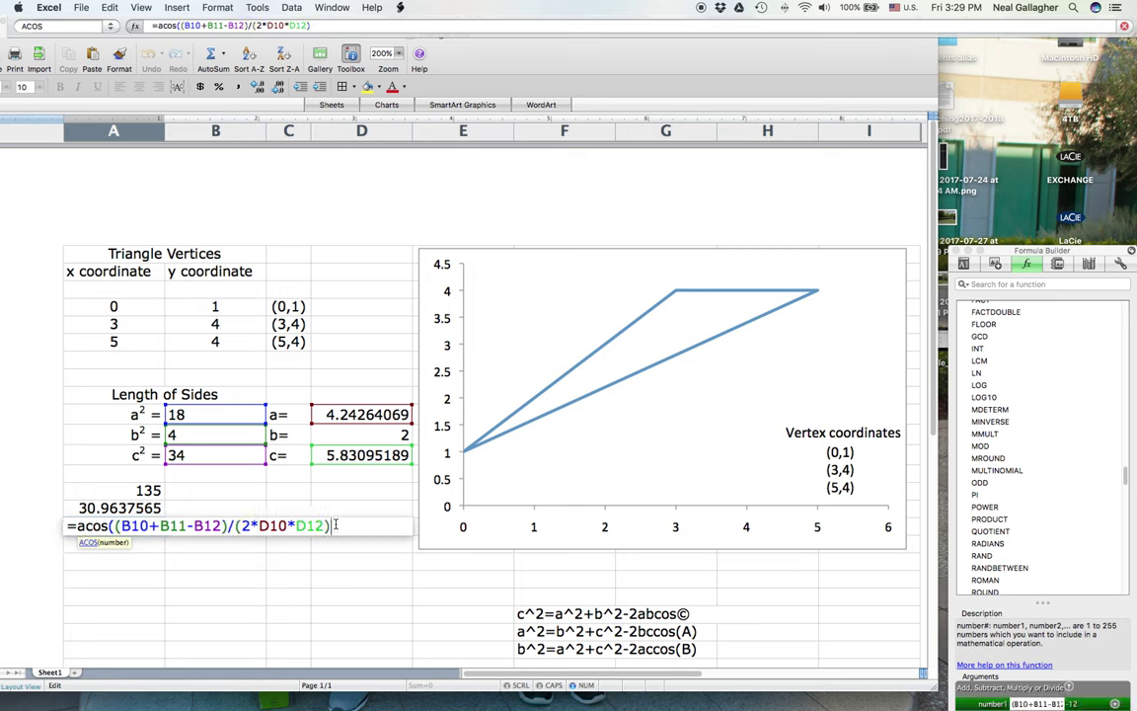
{"action": "type", "text": ")"}
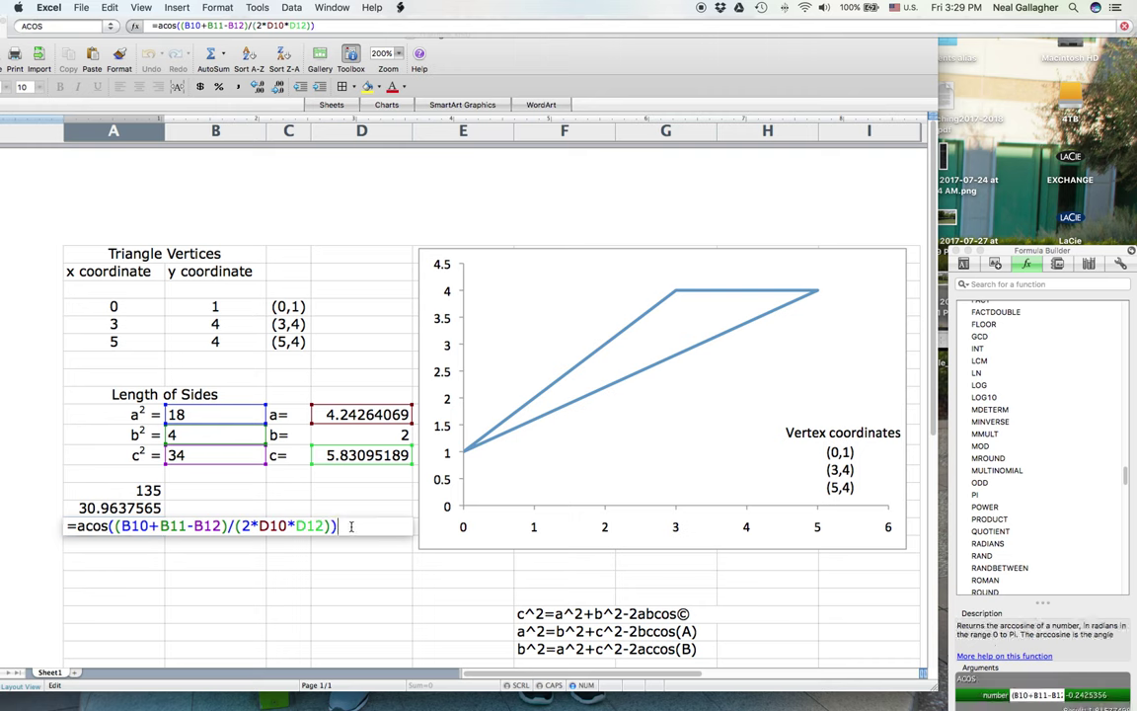
{"action": "type", "text": "*"}
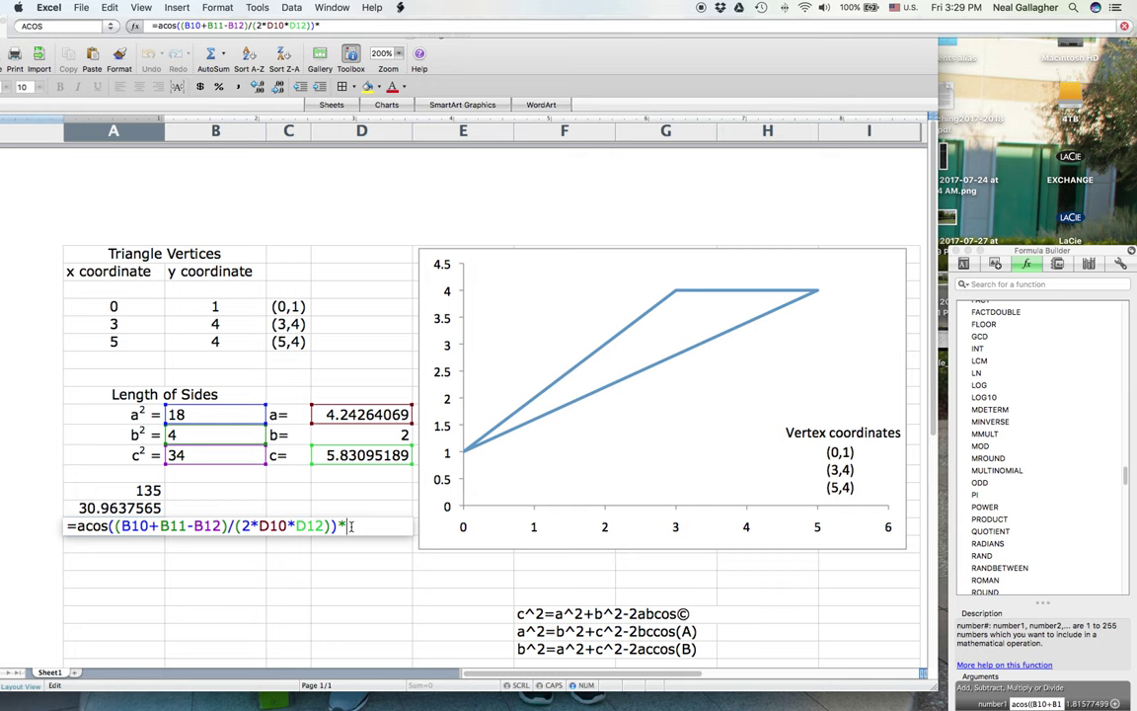
{"action": "type", "text": "("}
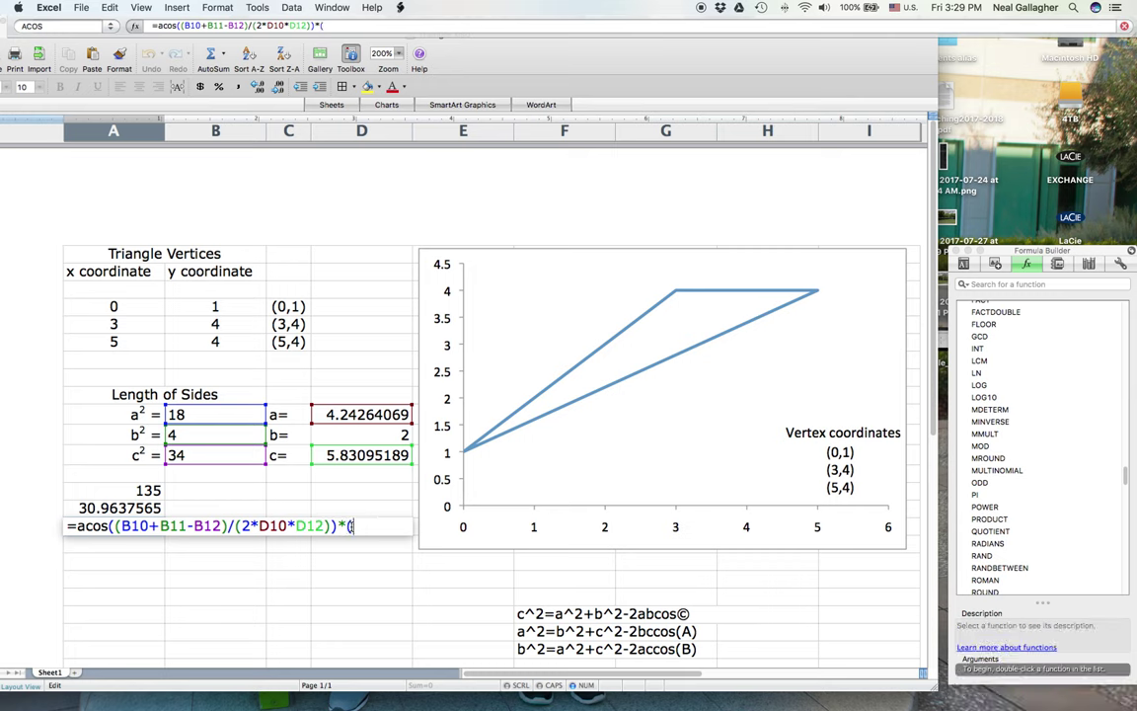
{"action": "type", "text": "180/3"}
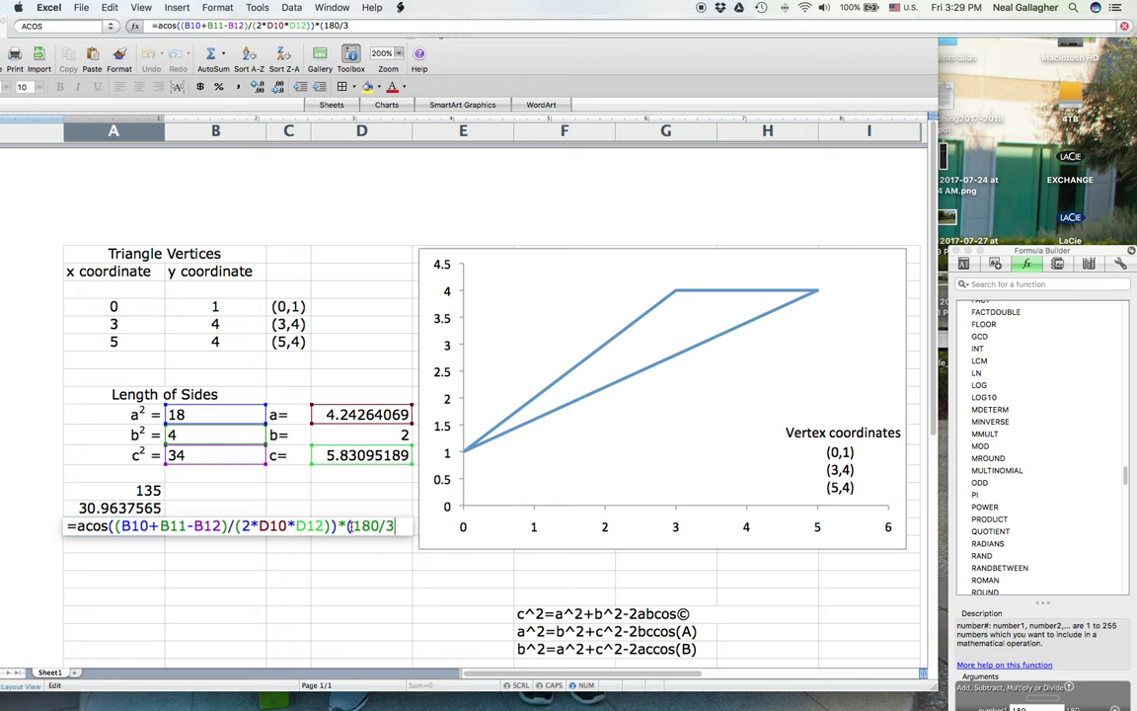
{"action": "type", "text": ".141"}
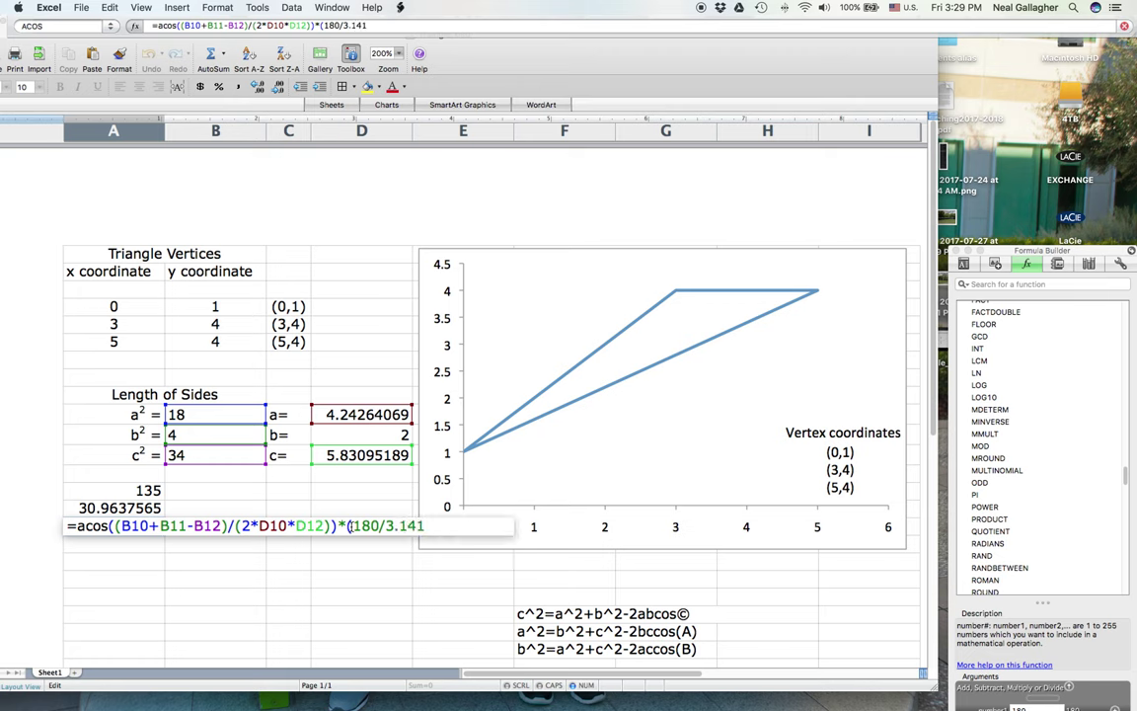
{"action": "type", "text": "592654)"}
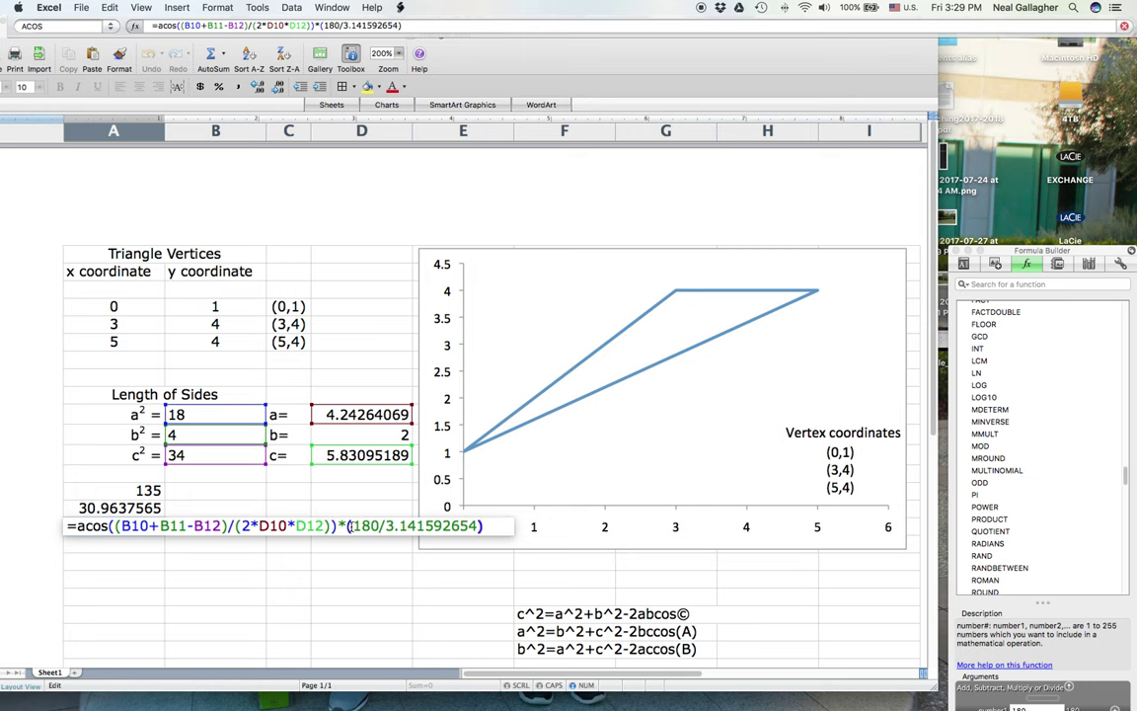
{"action": "key", "text": "Return"}
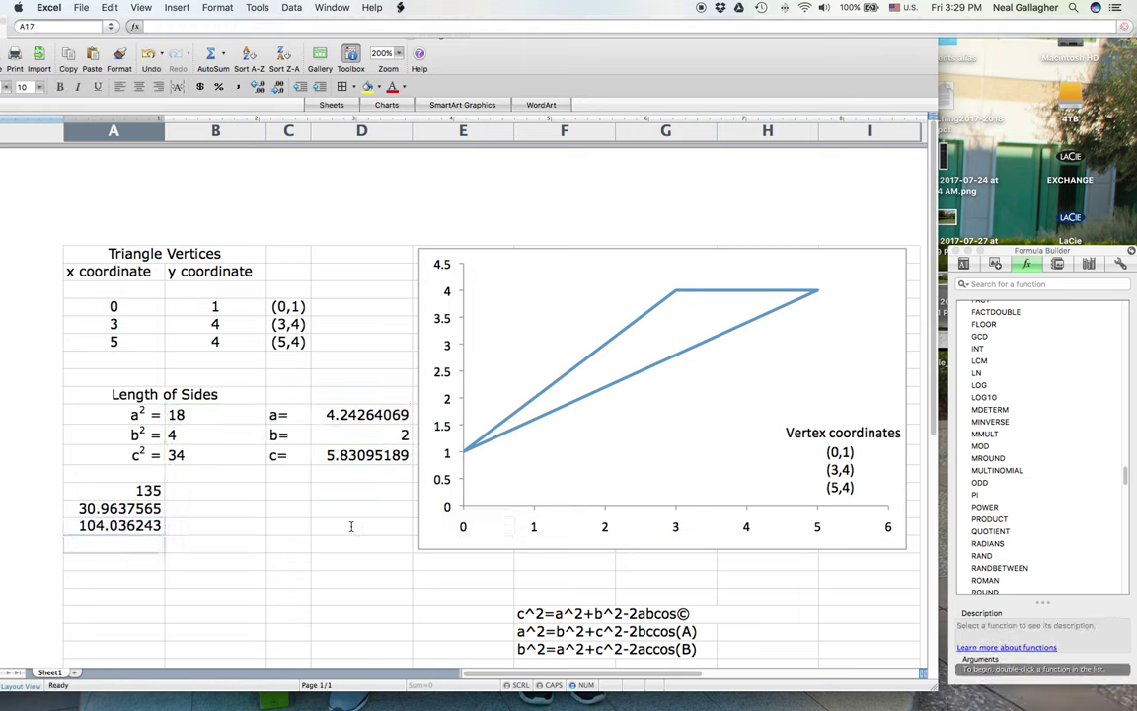
{"action": "left_click", "coordinate": [127, 527]}
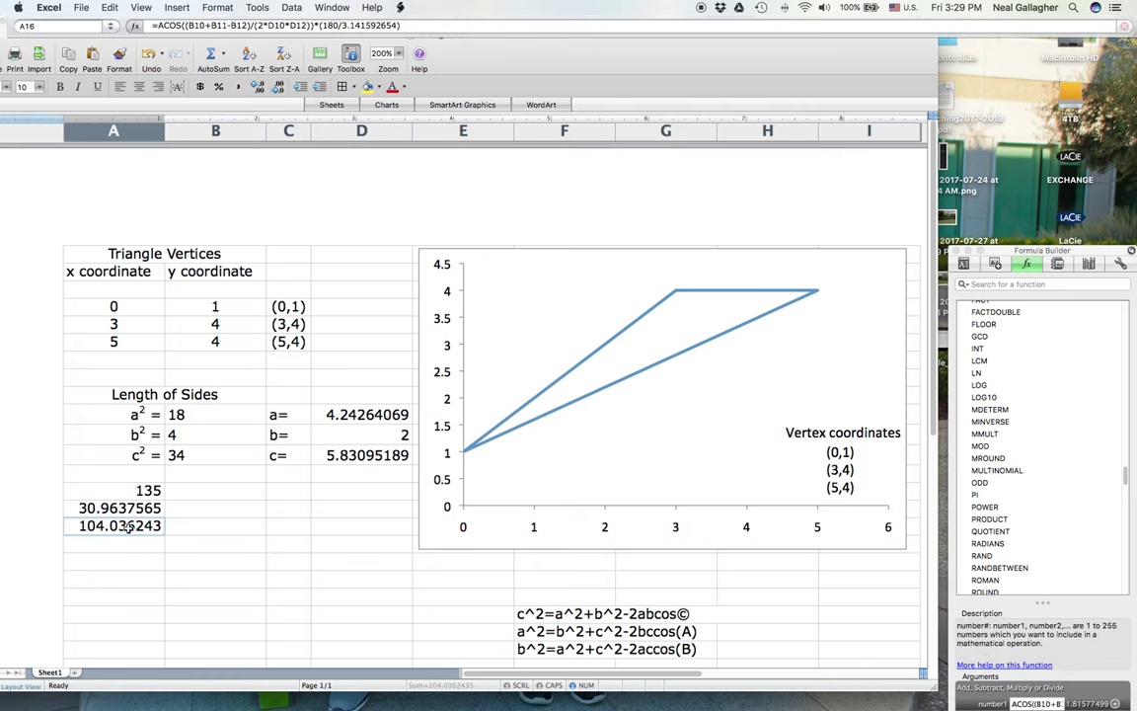
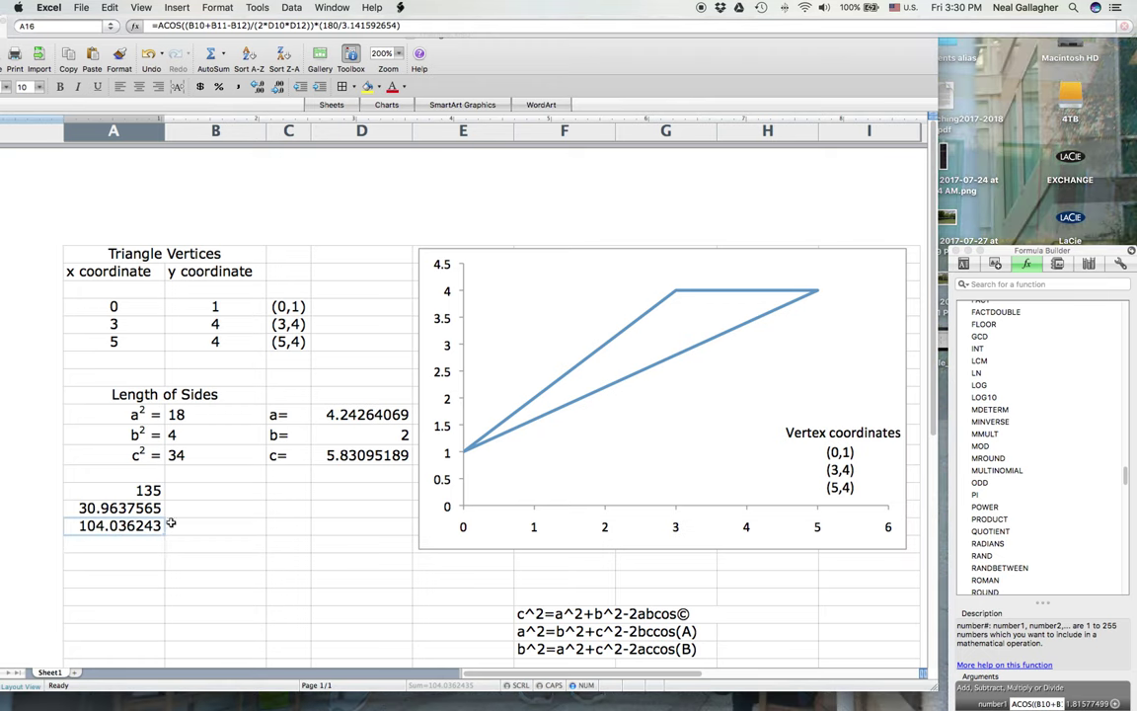
Discard the third angle cell's old formula and begin a new one with =.
{"action": "left_click", "coordinate": [411, 27]}
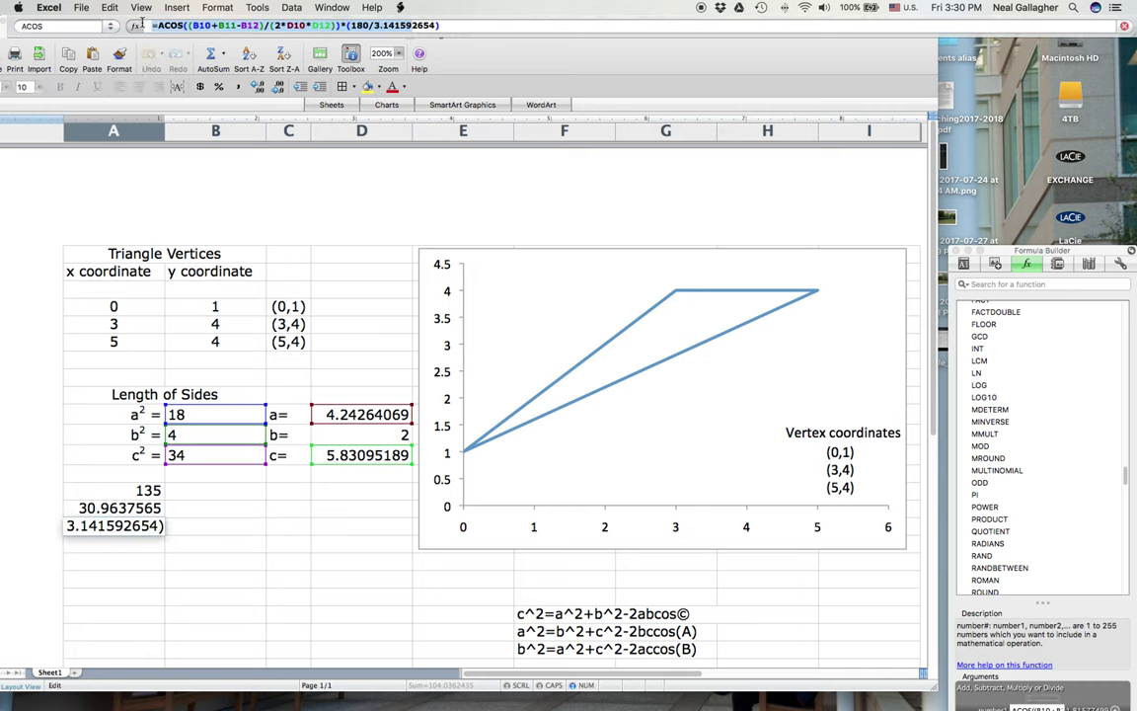
{"action": "left_click", "coordinate": [459, 26]}
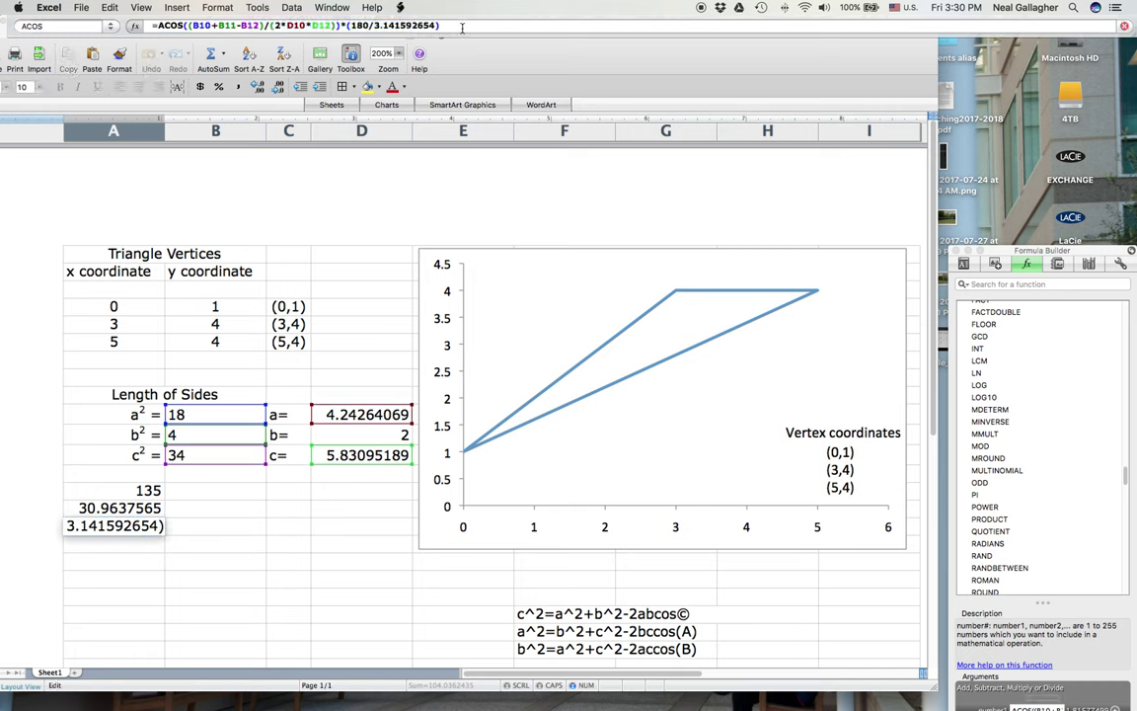
{"action": "key", "text": "Escape"}
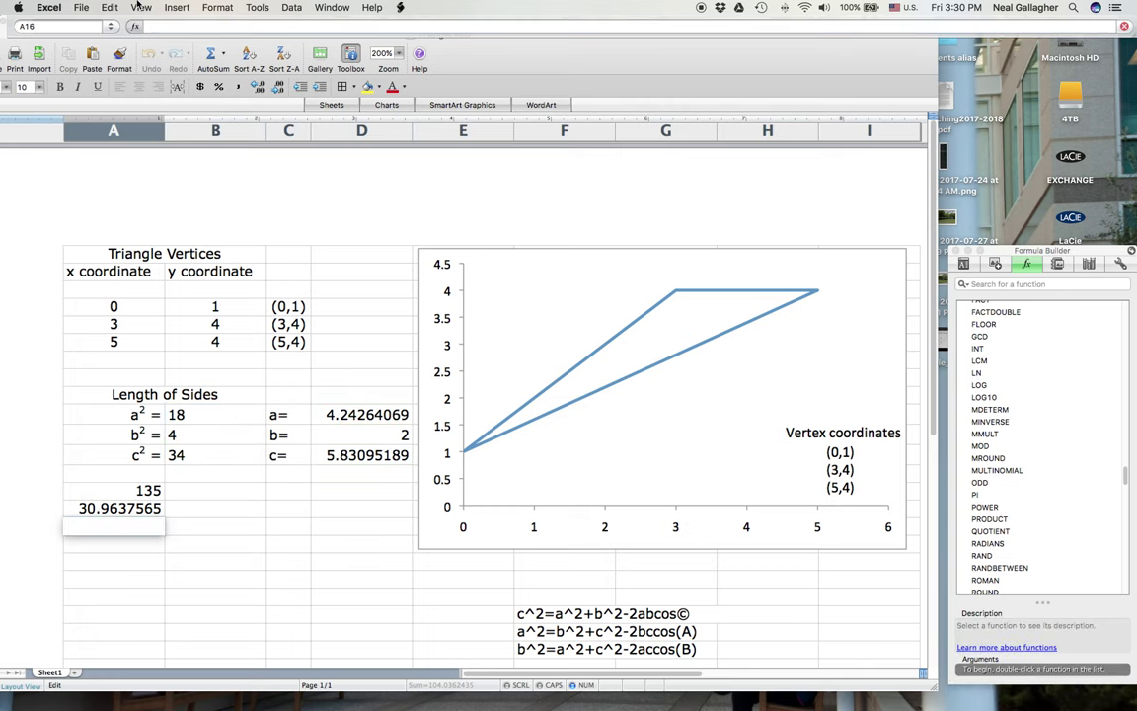
{"action": "left_click", "coordinate": [182, 26]}
{"action": "type", "text": "="}
{"action": "left_click_drag", "start_coordinate": [573, 631], "coordinate": [614, 632]}
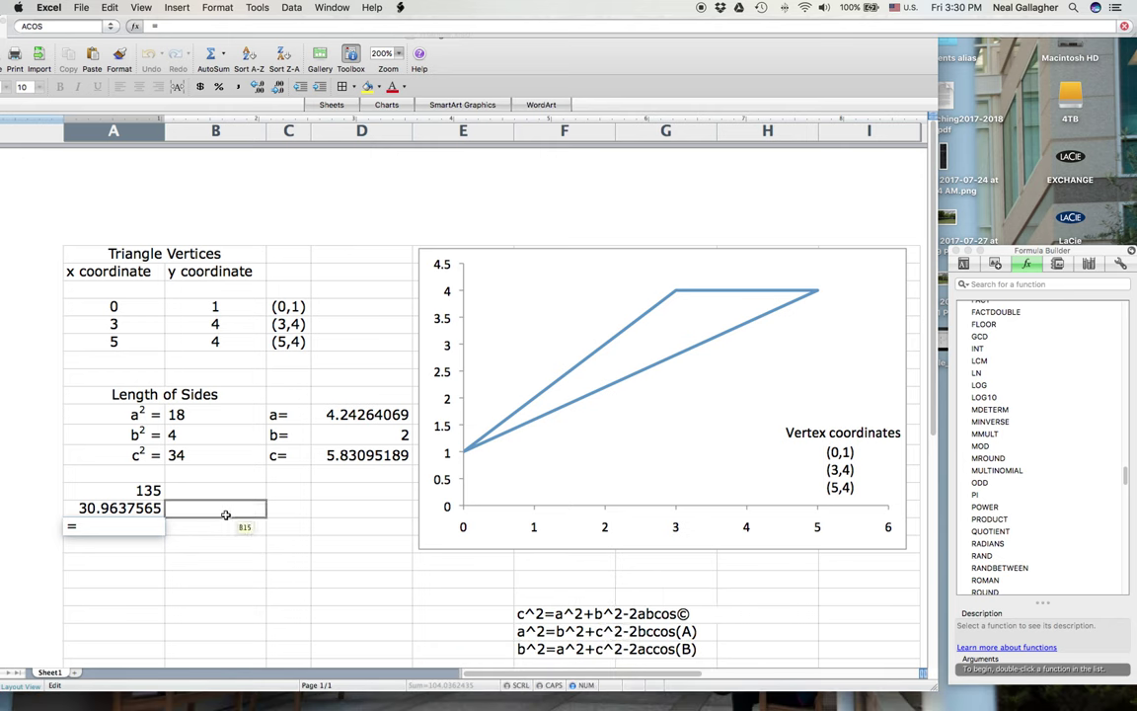
Build the numerator (B10+B12-B11) by picking the squared-side cells.
{"action": "left_click", "coordinate": [185, 417]}
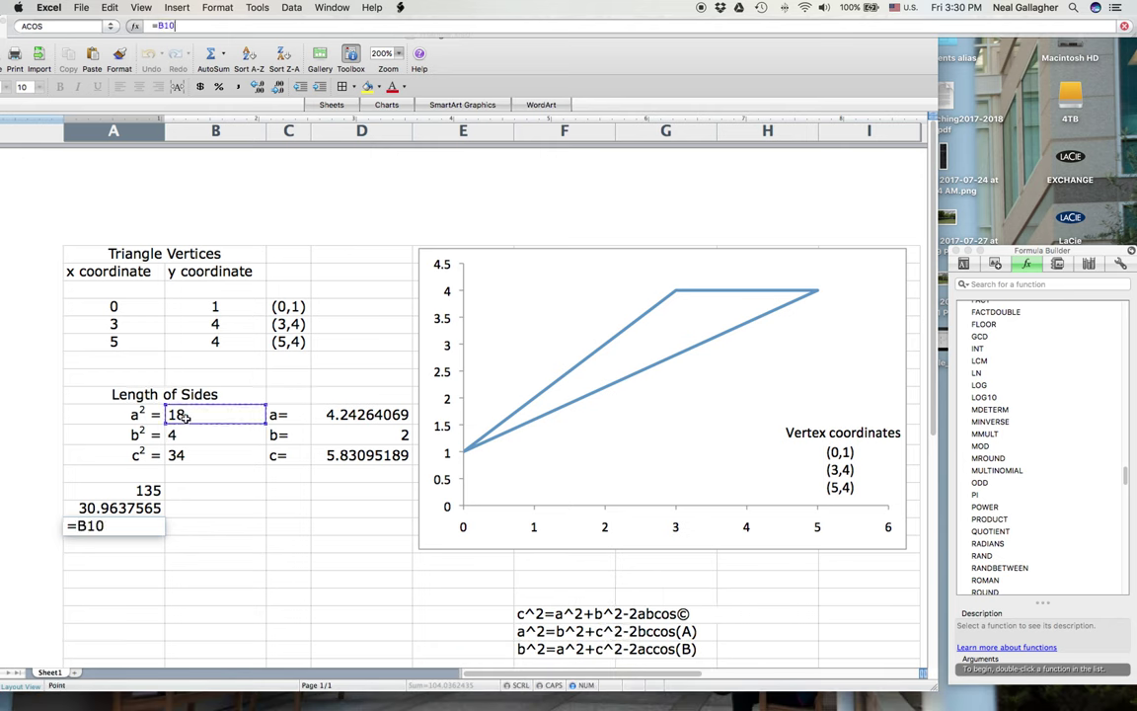
{"action": "left_click", "coordinate": [77, 529]}
{"action": "type", "text": "(B10+"}
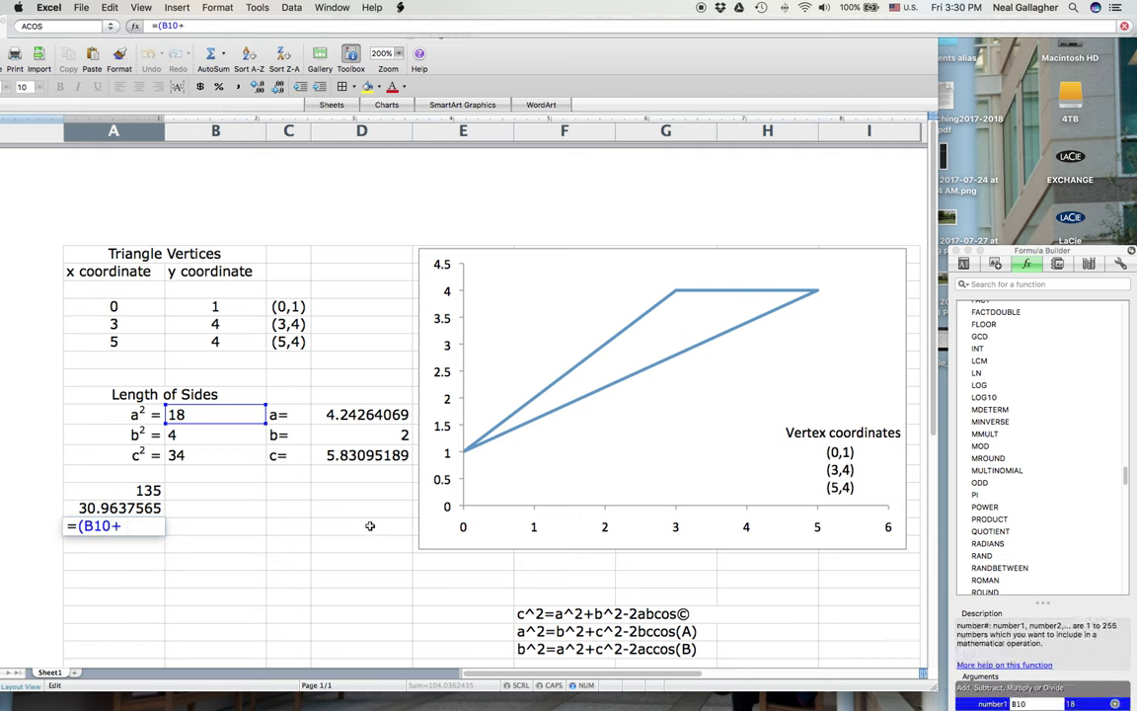
{"action": "left_click", "coordinate": [205, 458]}
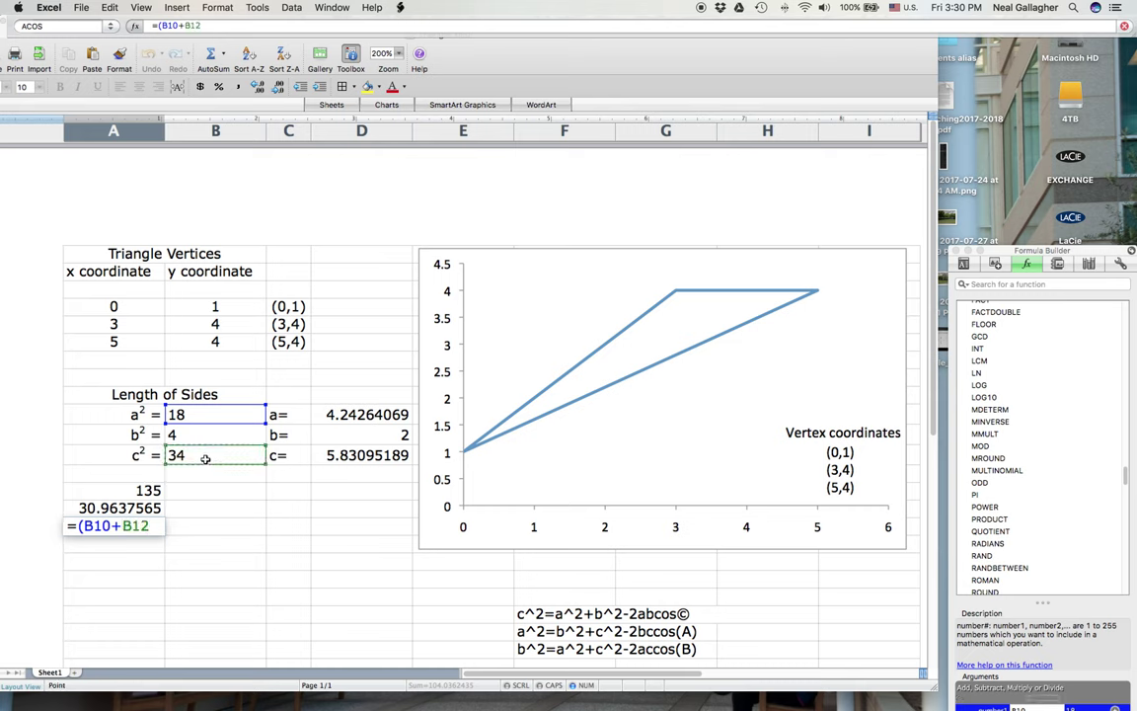
{"action": "type", "text": "-"}
{"action": "left_click", "coordinate": [198, 435]}
{"action": "type", "text": ")"}
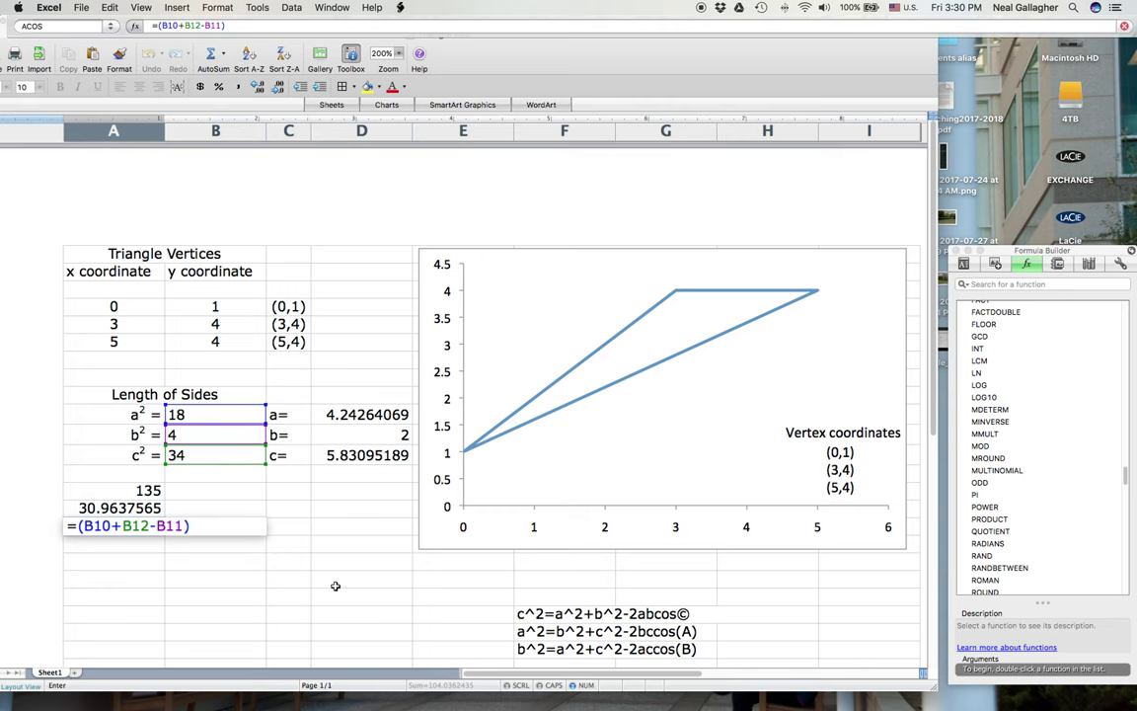
Complete the ratio by dividing by (2*D10*D12) using side lengths D10 and D12.
{"action": "type", "text": "/"}
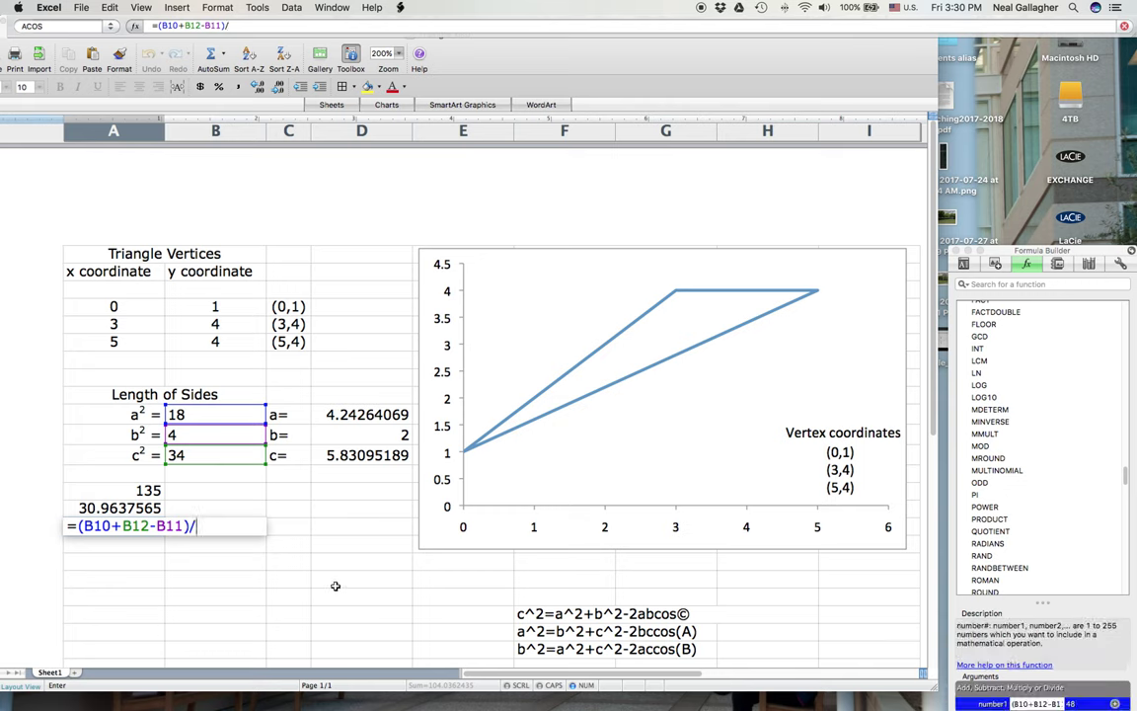
{"action": "type", "text": "(2"}
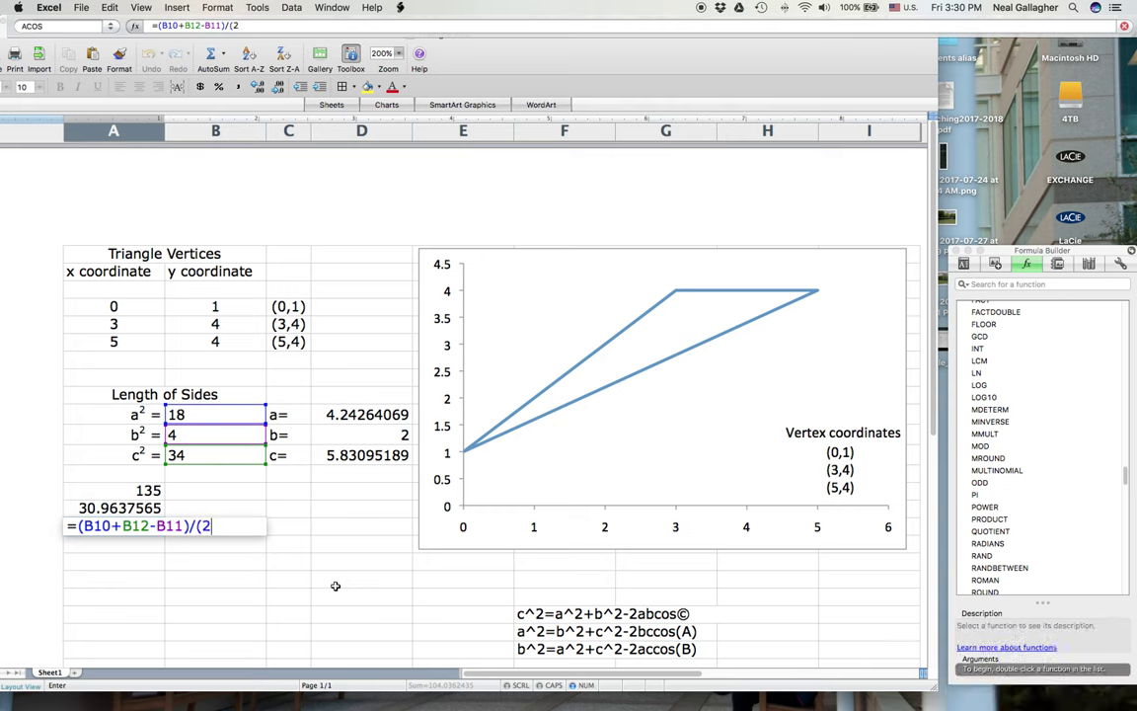
{"action": "type", "text": "*"}
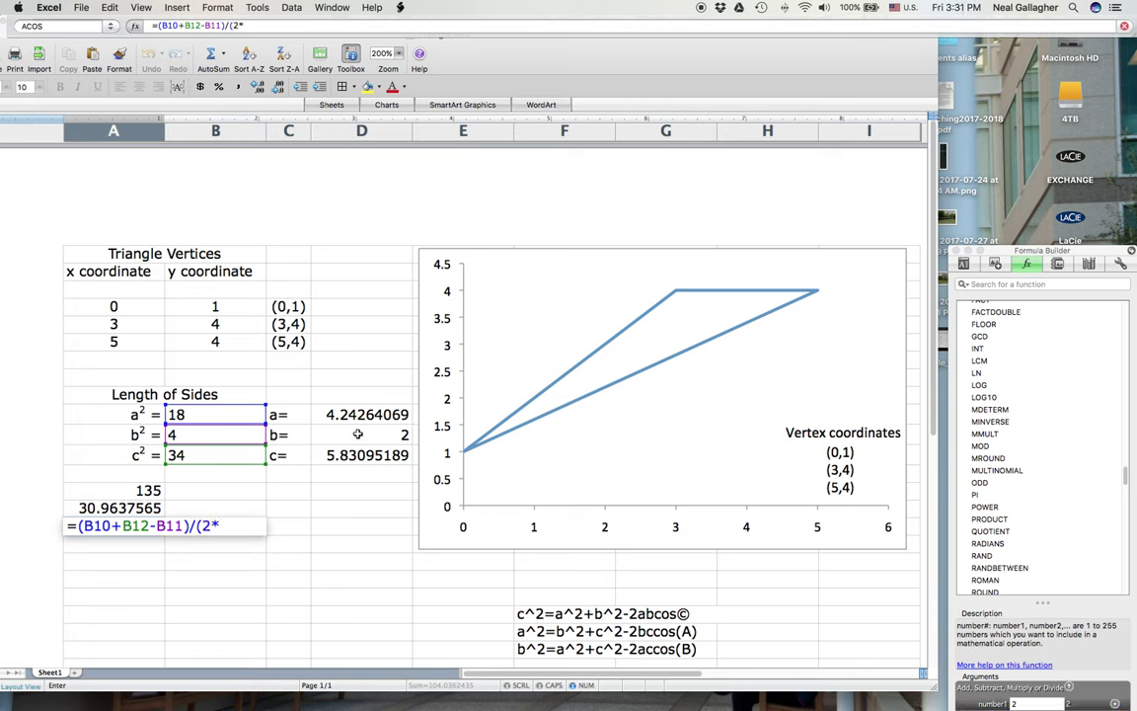
{"action": "left_click", "coordinate": [357, 416]}
{"action": "type", "text": "*"}
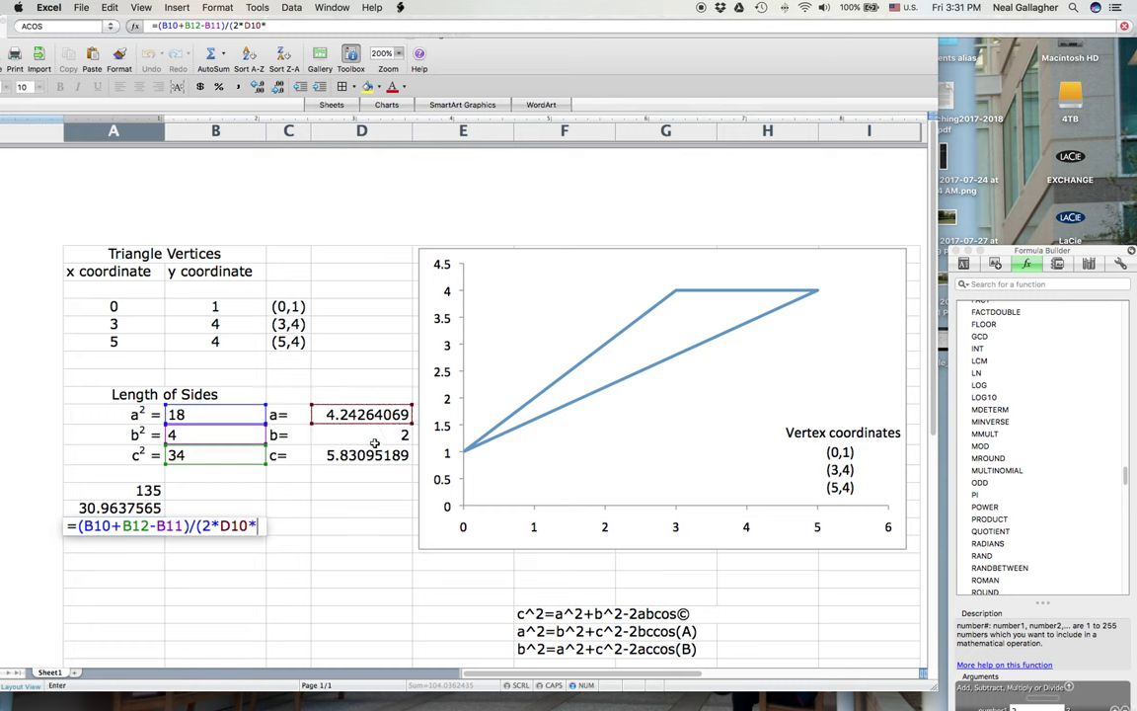
{"action": "left_click", "coordinate": [370, 456]}
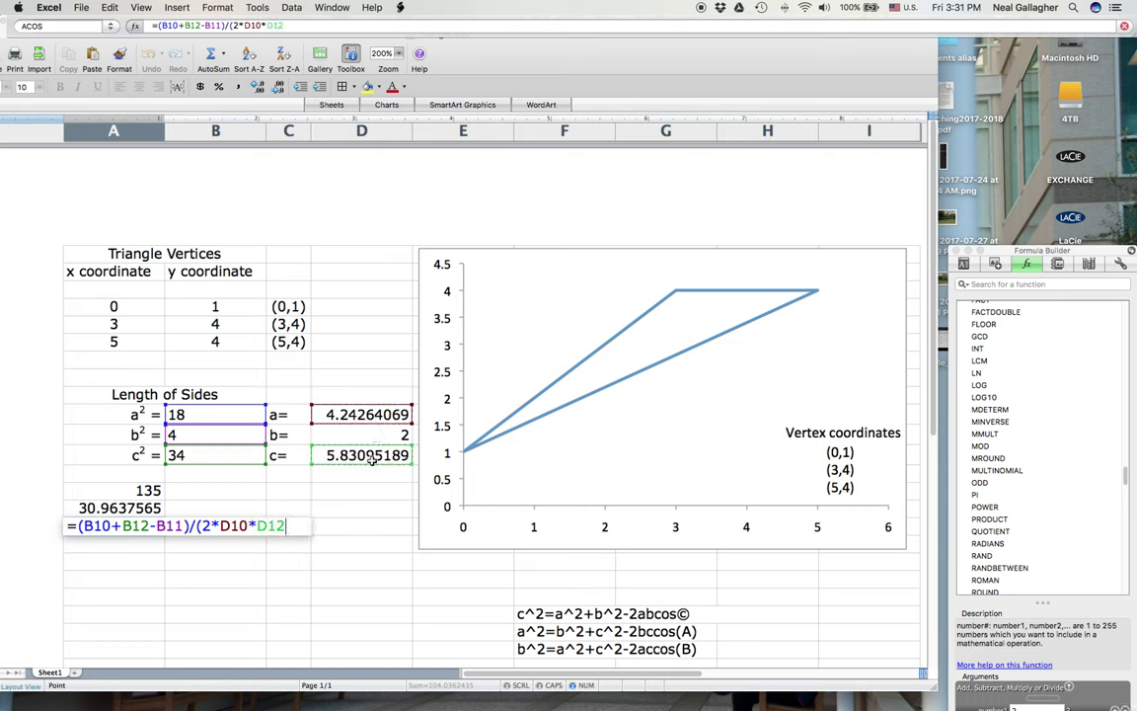
{"action": "type", "text": ")"}
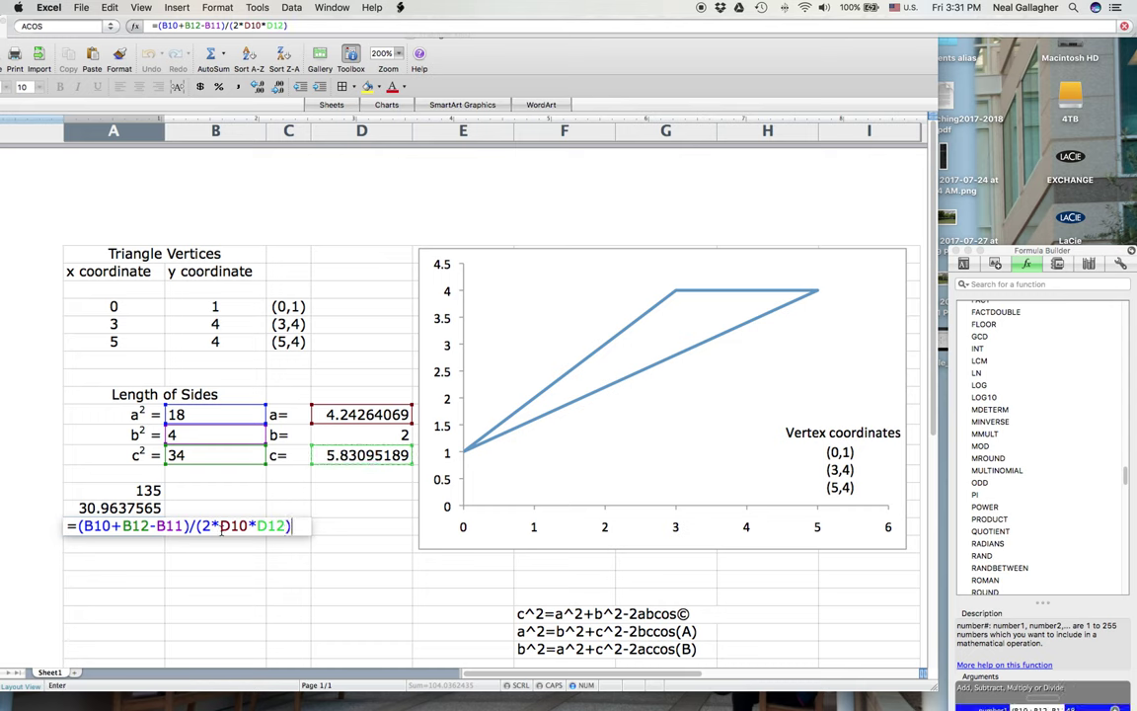
{"action": "right_click", "coordinate": [79, 525]}
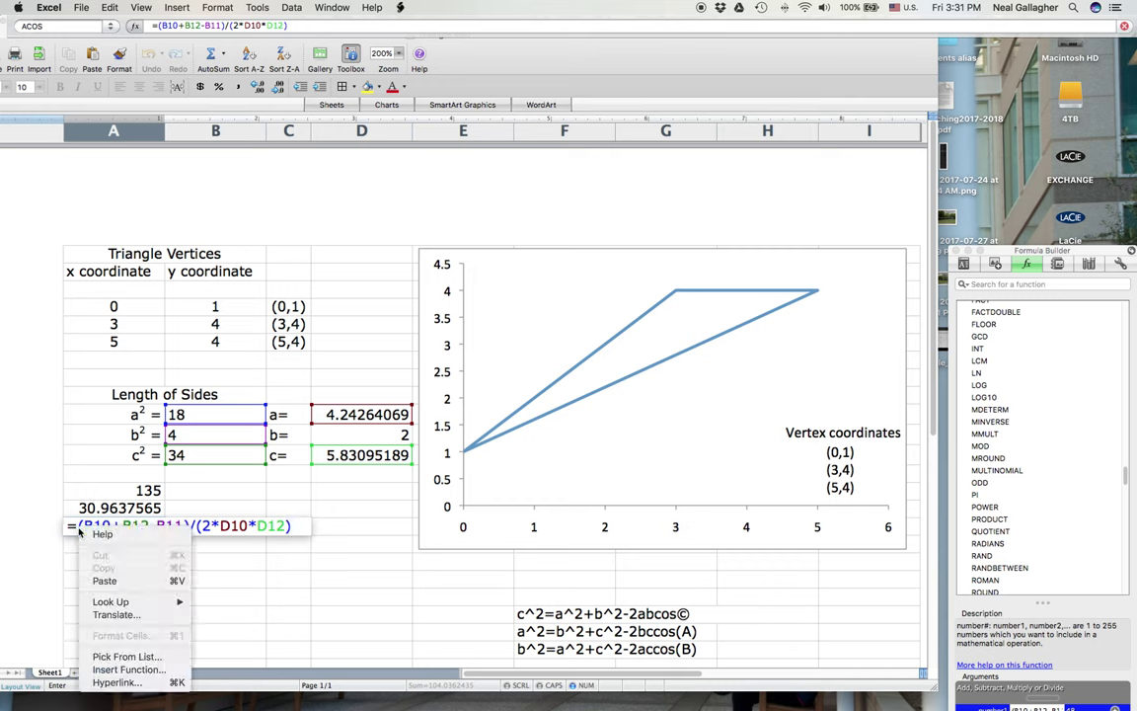
{"action": "key", "text": "Escape"}
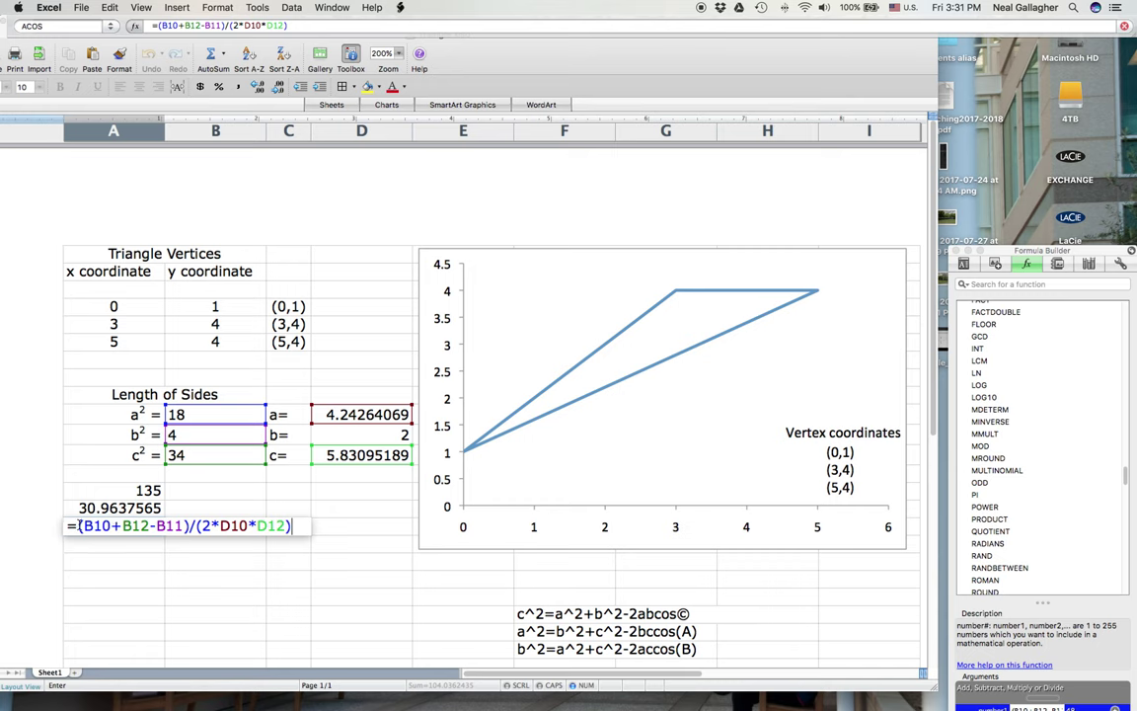
{"action": "right_click", "coordinate": [79, 526]}
{"action": "key", "text": "Escape"}
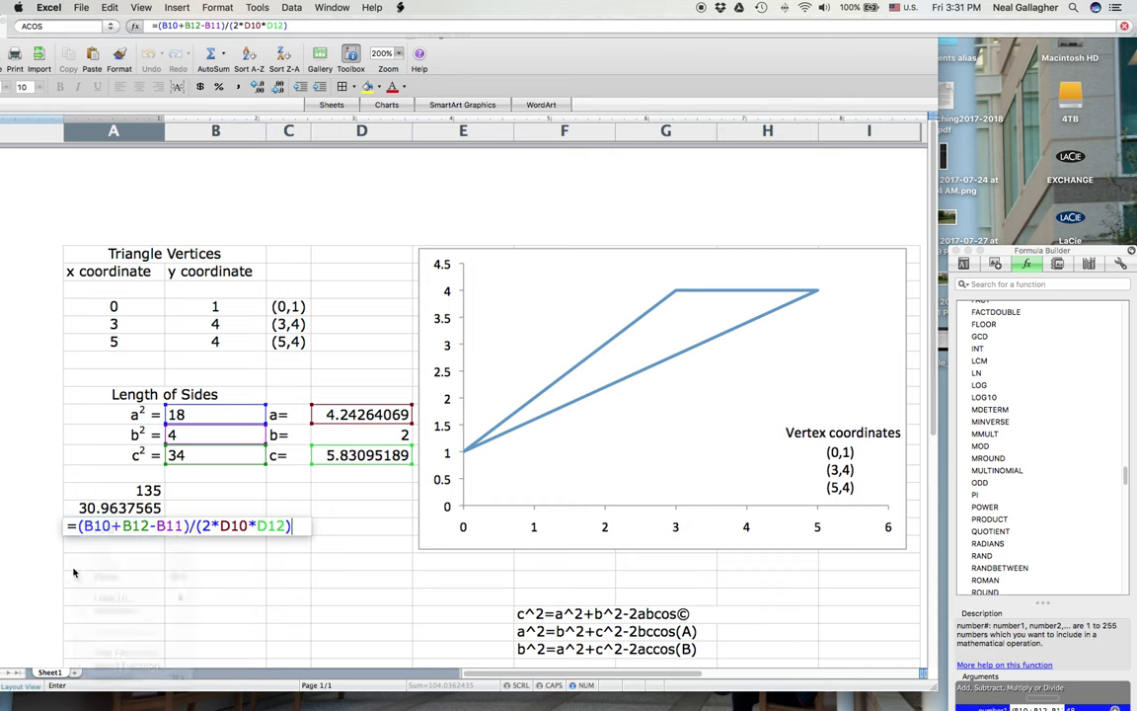
Wrap the ratio in ACOS and multiply by (180/3.141592654), giving 14.0362435.
{"action": "left_click", "coordinate": [79, 528]}
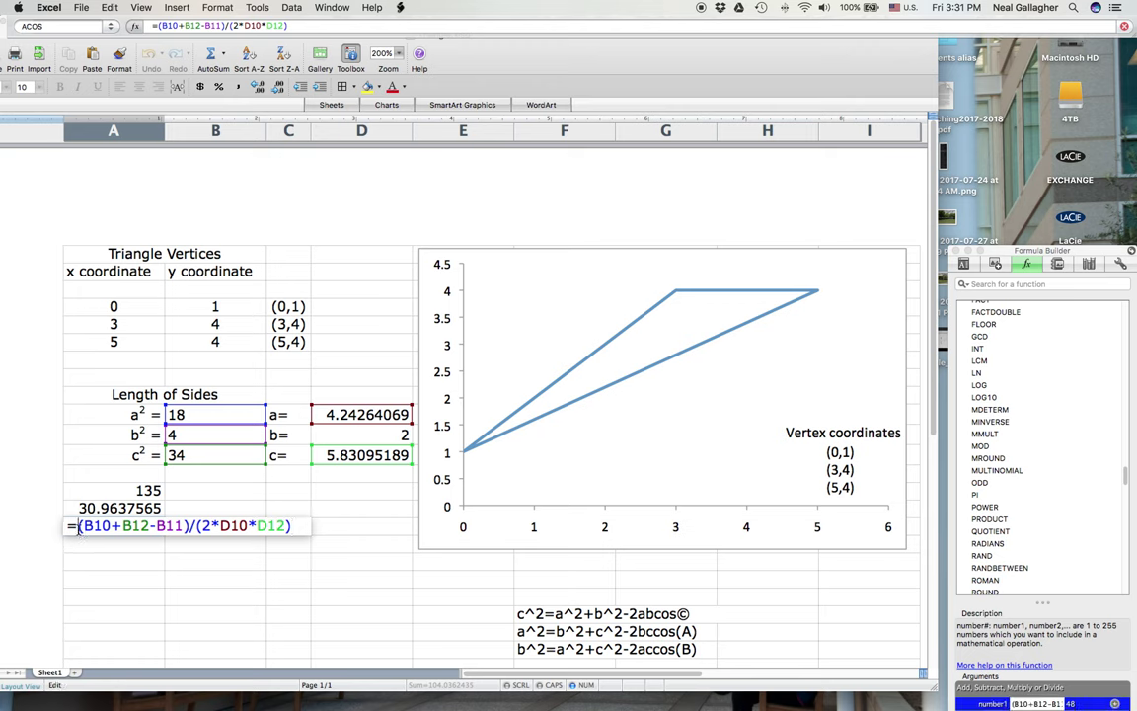
{"action": "type", "text": "acos"}
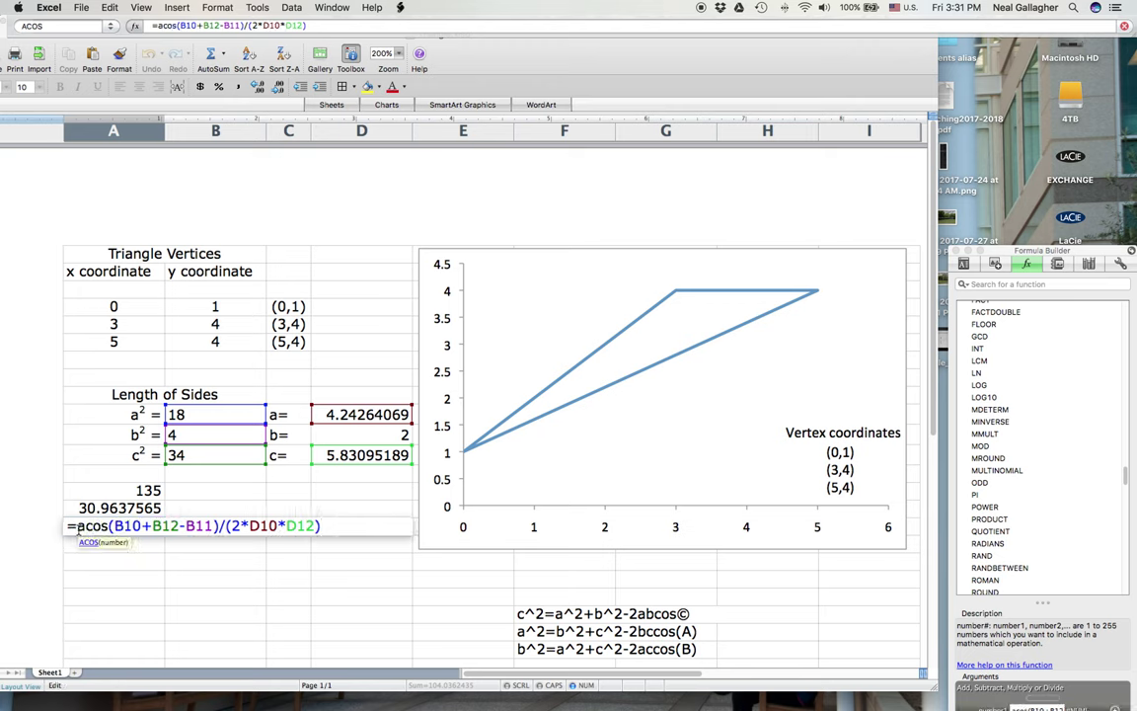
{"action": "type", "text": "("}
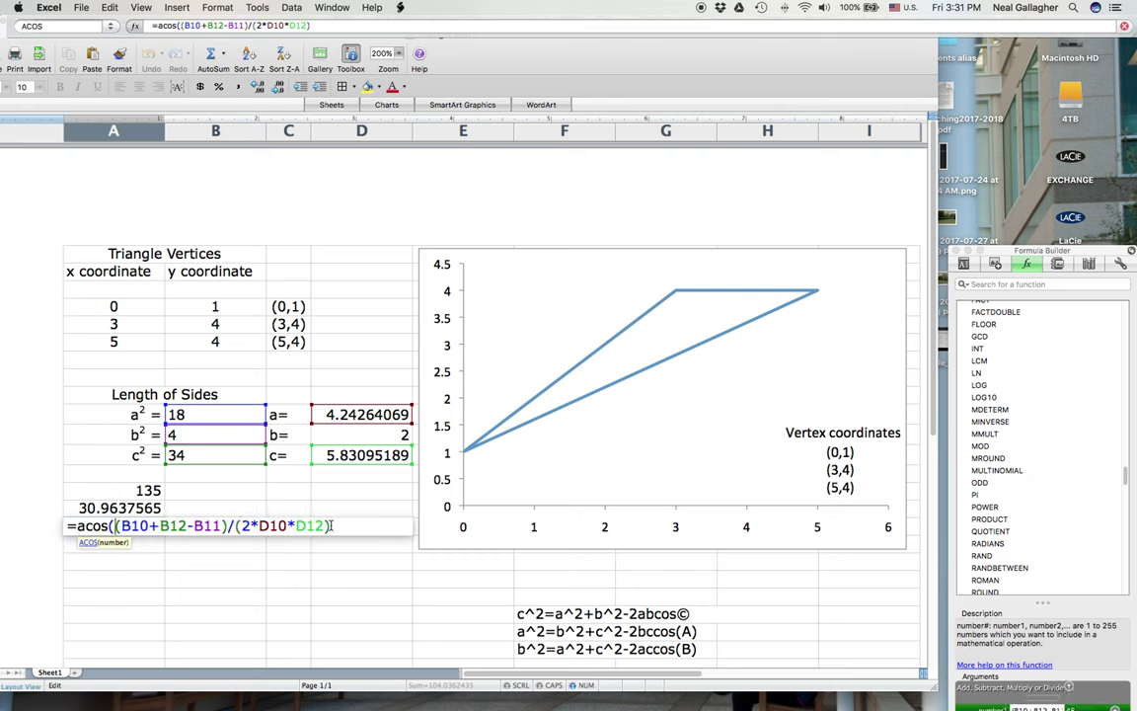
{"action": "type", "text": "))"}
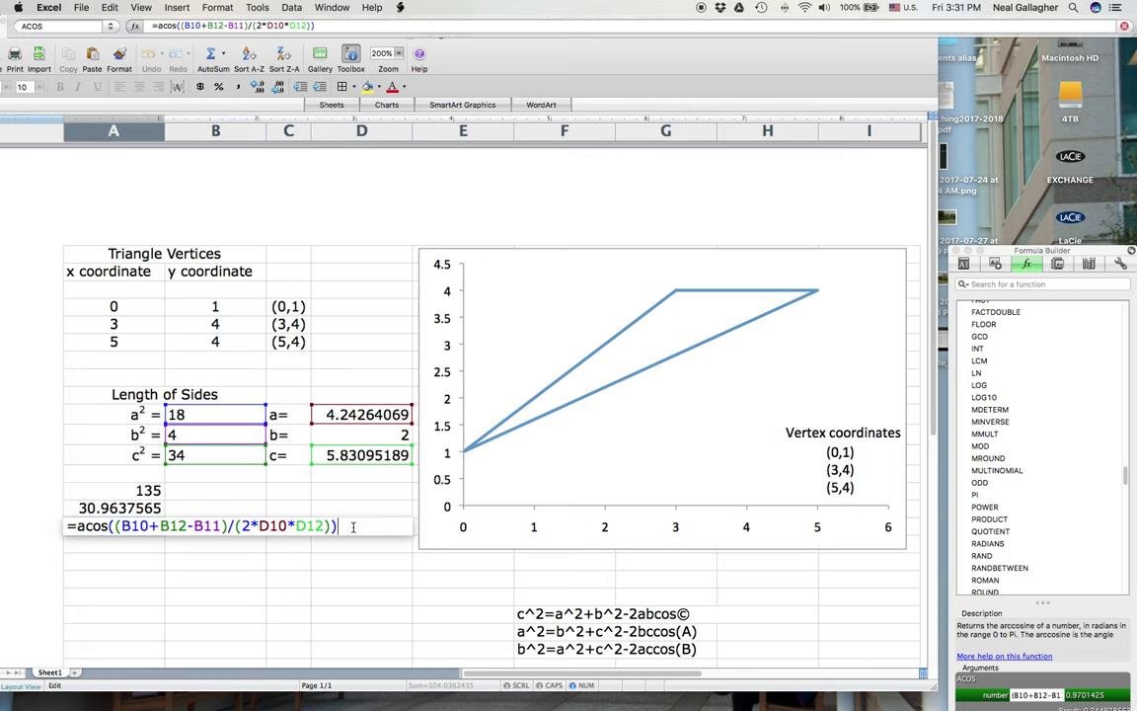
{"action": "type", "text": "*("}
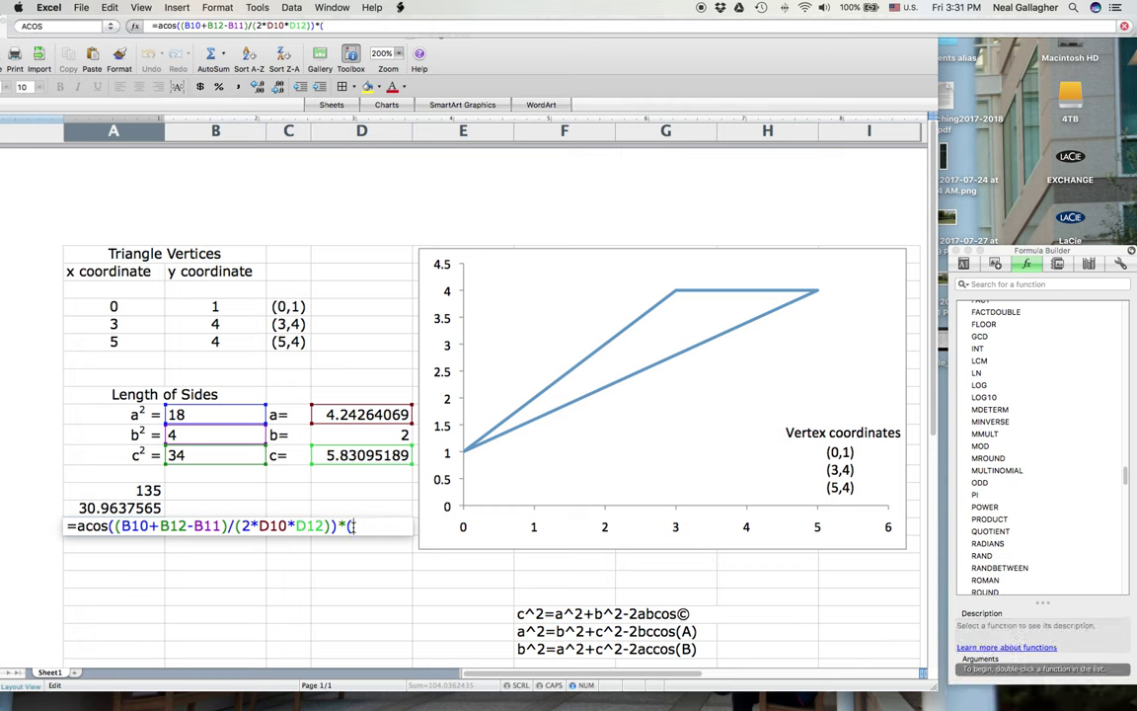
{"action": "type", "text": "180/"}
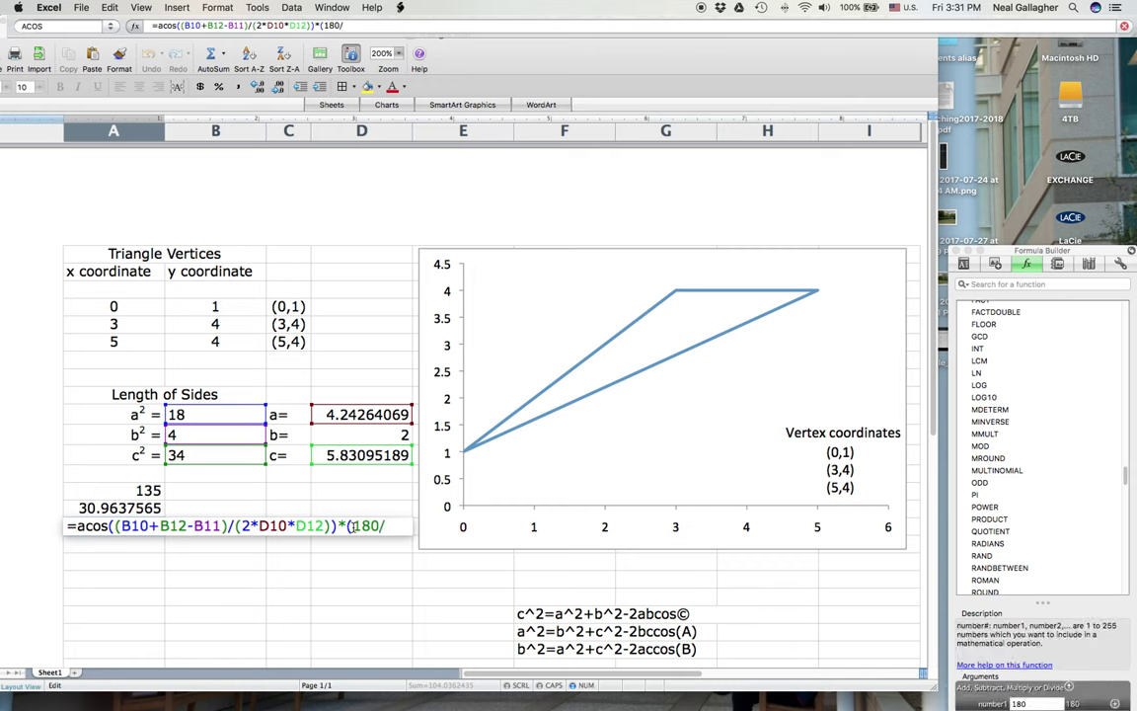
{"action": "type", "text": "3.1"}
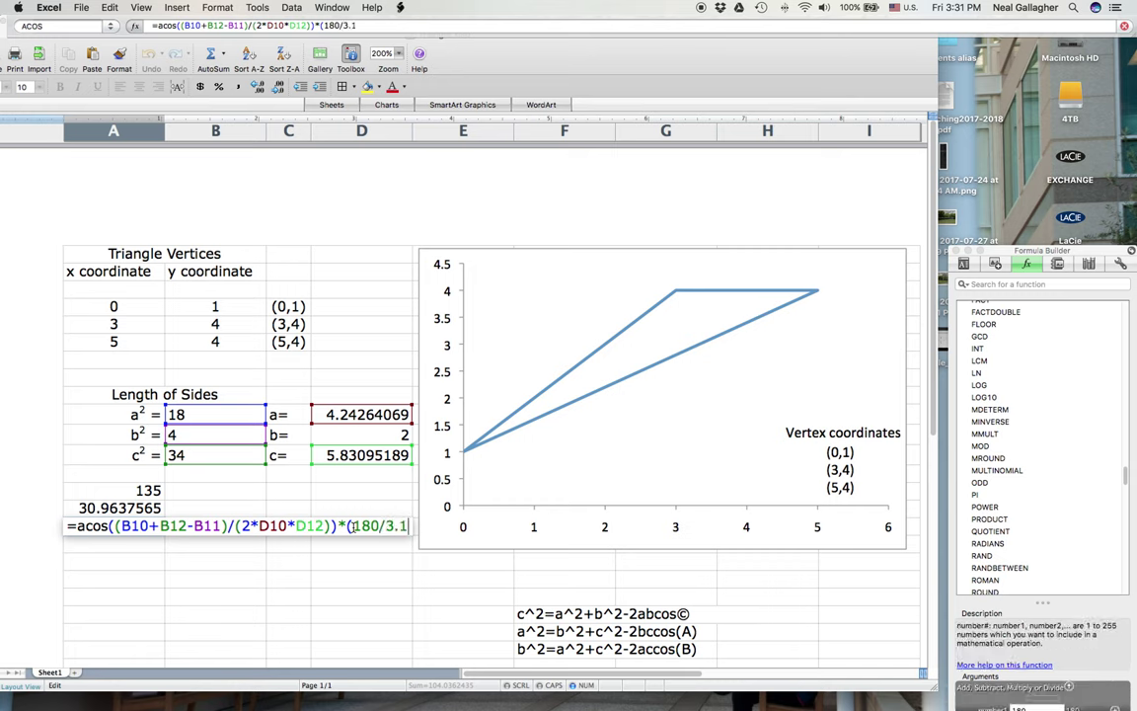
{"action": "type", "text": "4159"}
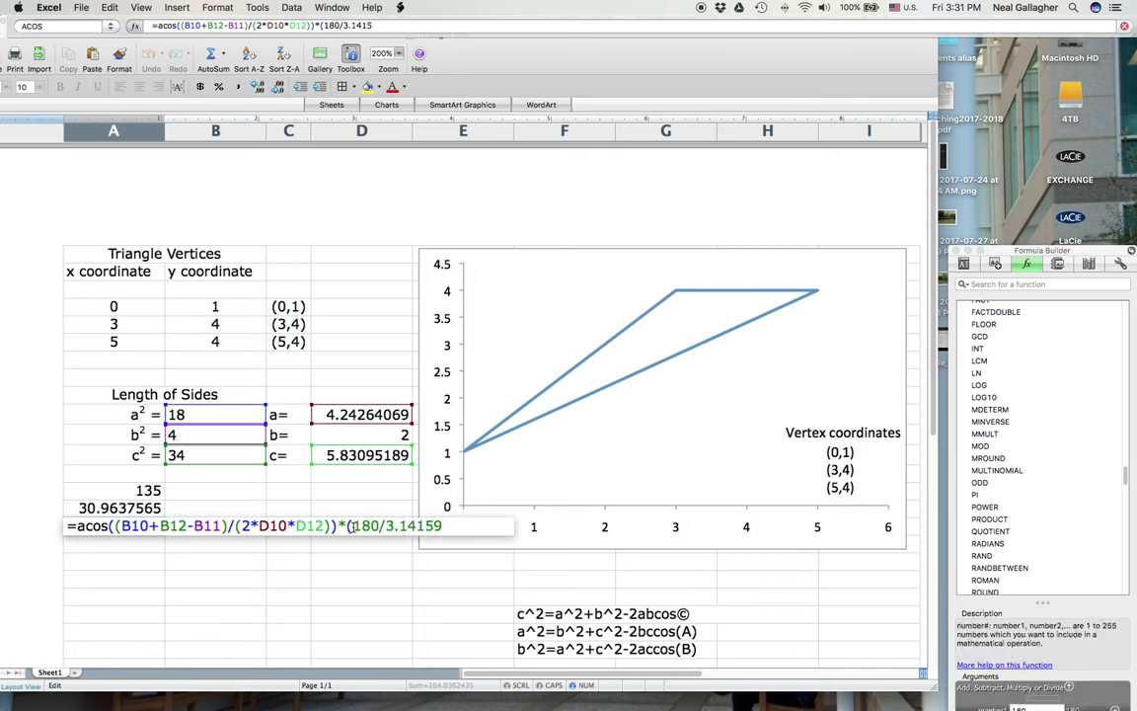
{"action": "type", "text": "2654)"}
{"action": "key", "text": "Return"}
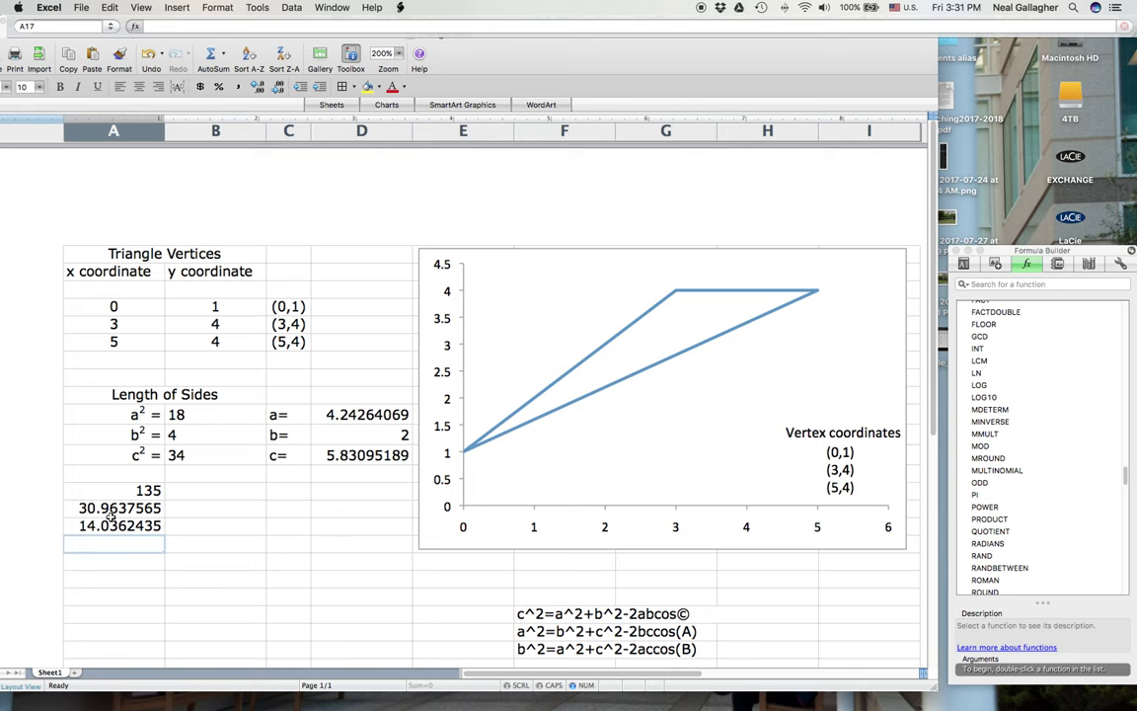
AutoSum A14:A16 into A17 showing 180, then select A14:A17.
{"action": "left_click", "coordinate": [87, 563]}
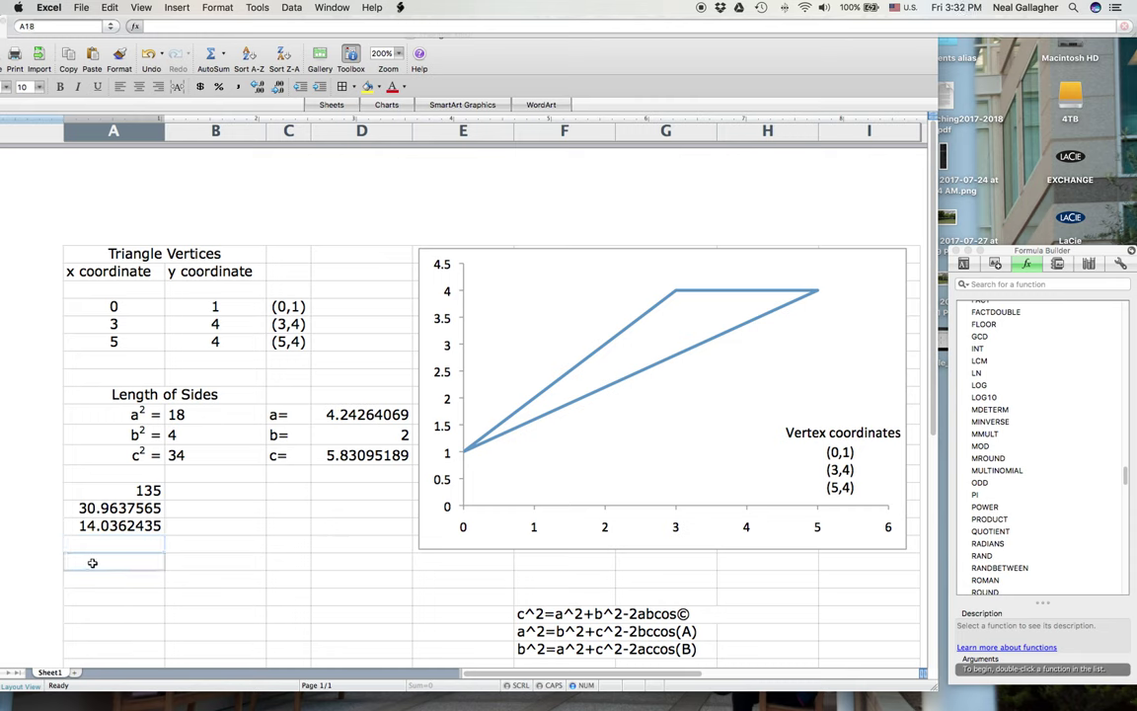
{"action": "left_click", "coordinate": [148, 490]}
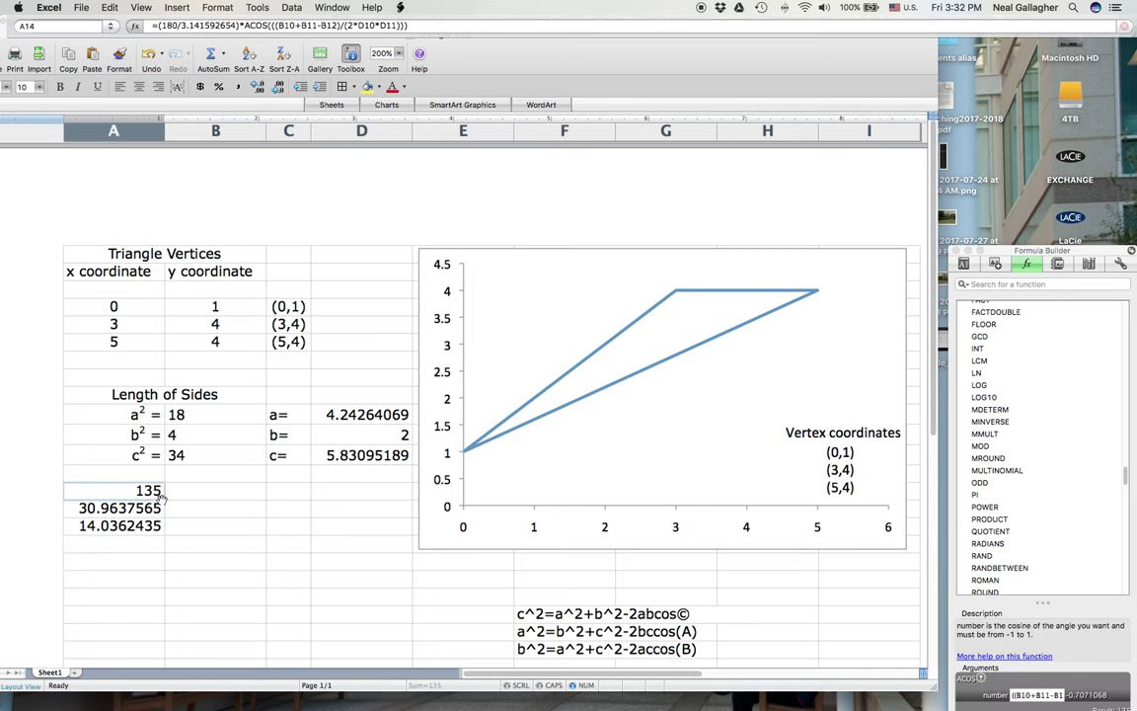
{"action": "left_click", "coordinate": [146, 527], "text": "shift"}
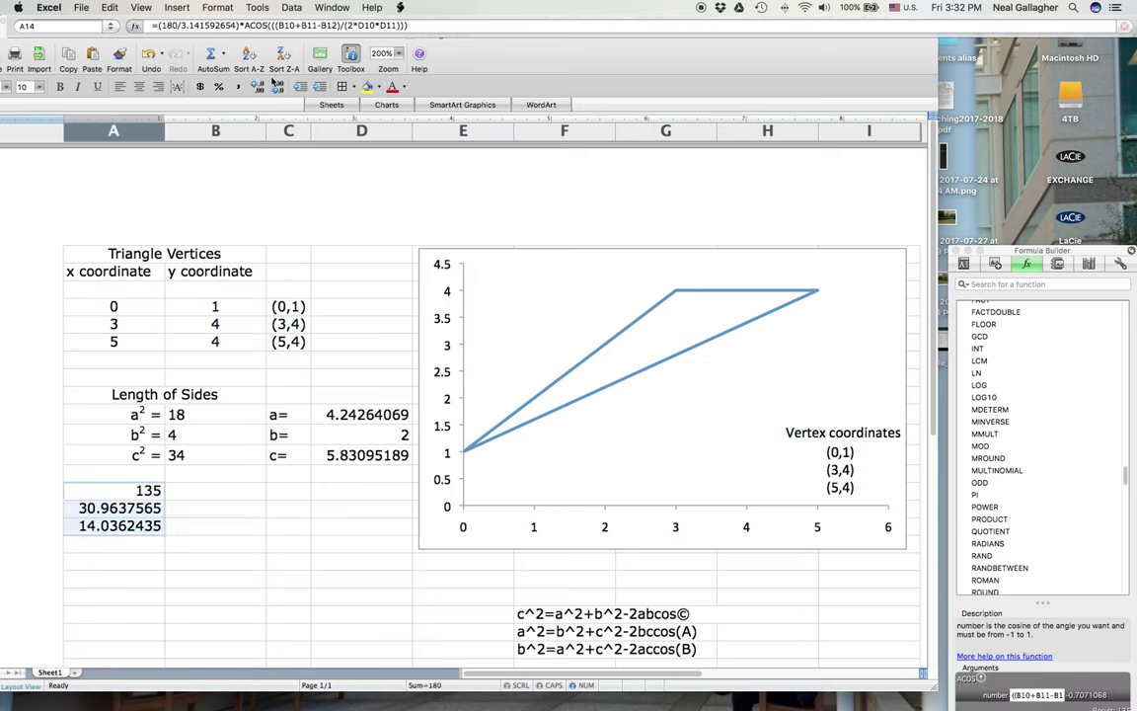
{"action": "left_click", "coordinate": [211, 58]}
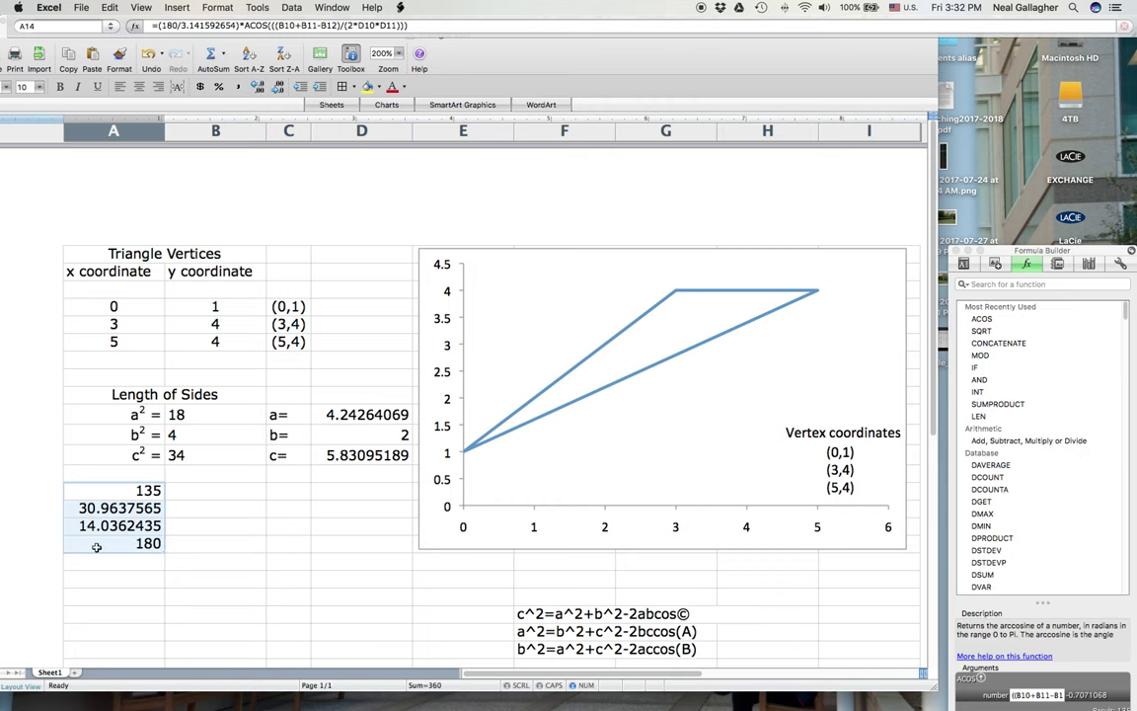
{"action": "left_click", "coordinate": [148, 490]}
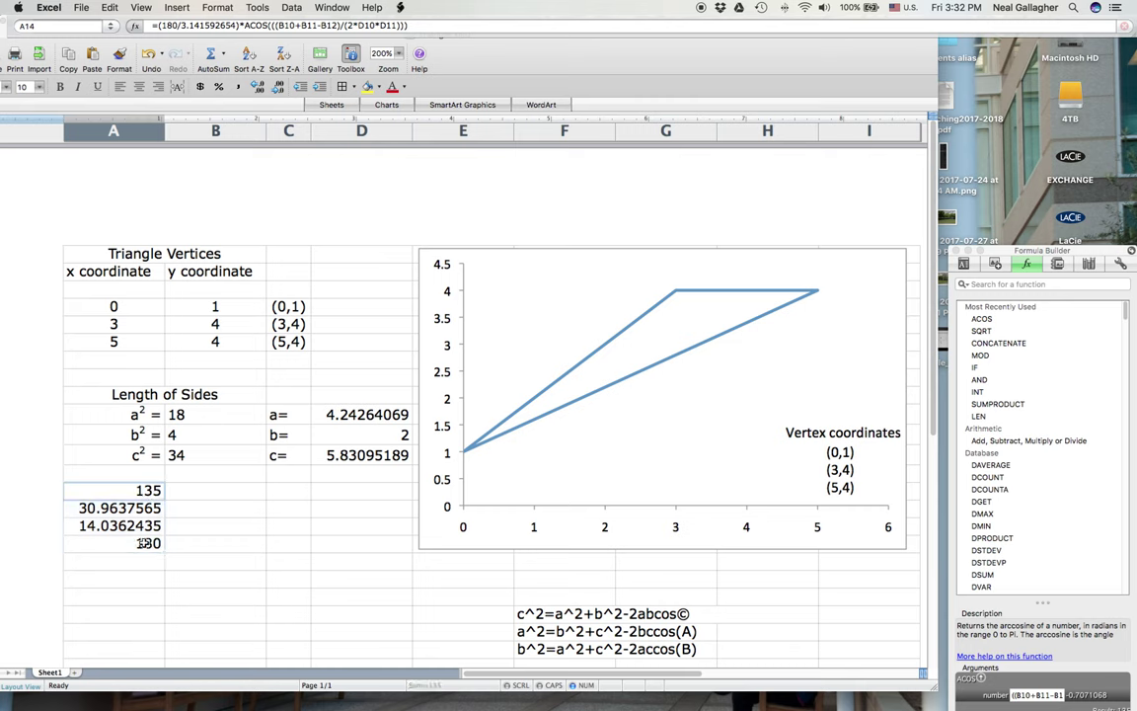
{"action": "left_click", "coordinate": [146, 543], "text": "shift"}
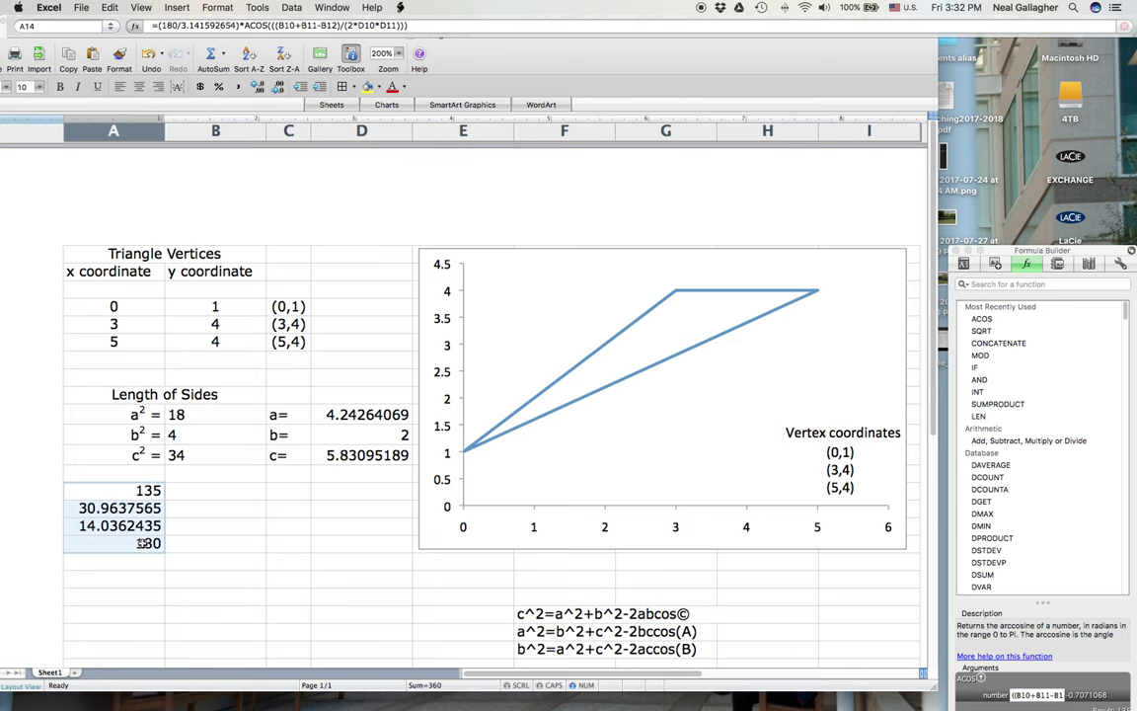
Move the angle values and total from column A to B14:B17.
{"action": "key", "text": "super+c"}
{"action": "left_click", "coordinate": [236, 496]}
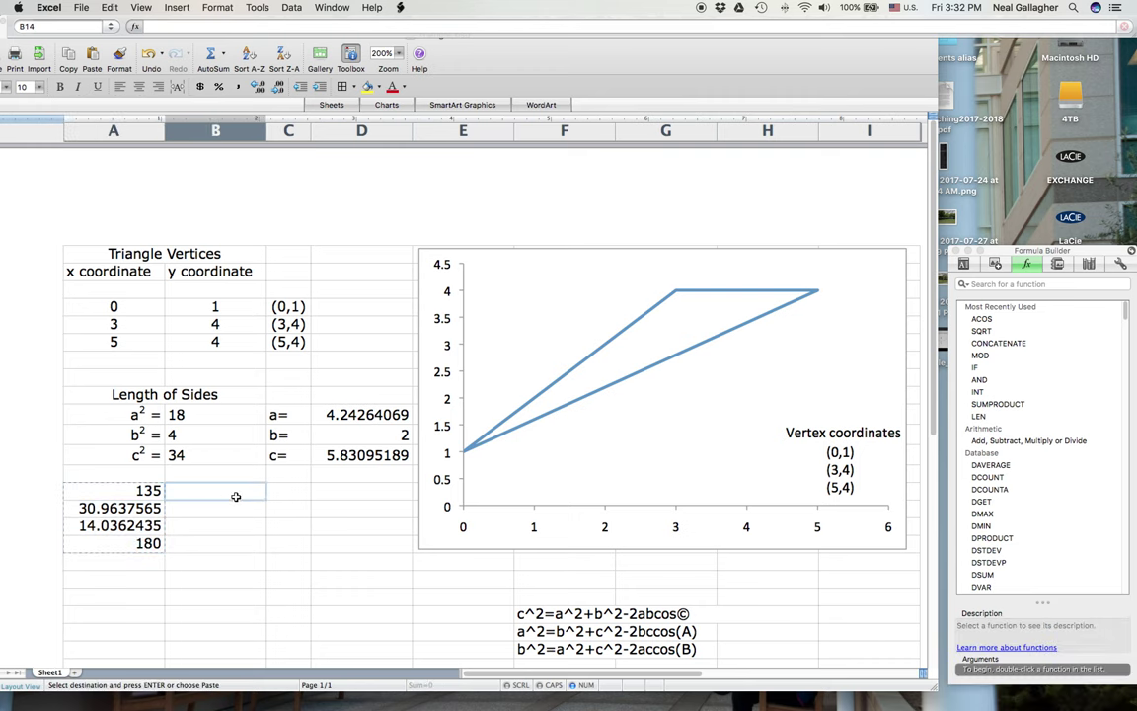
{"action": "key", "text": "super+v"}
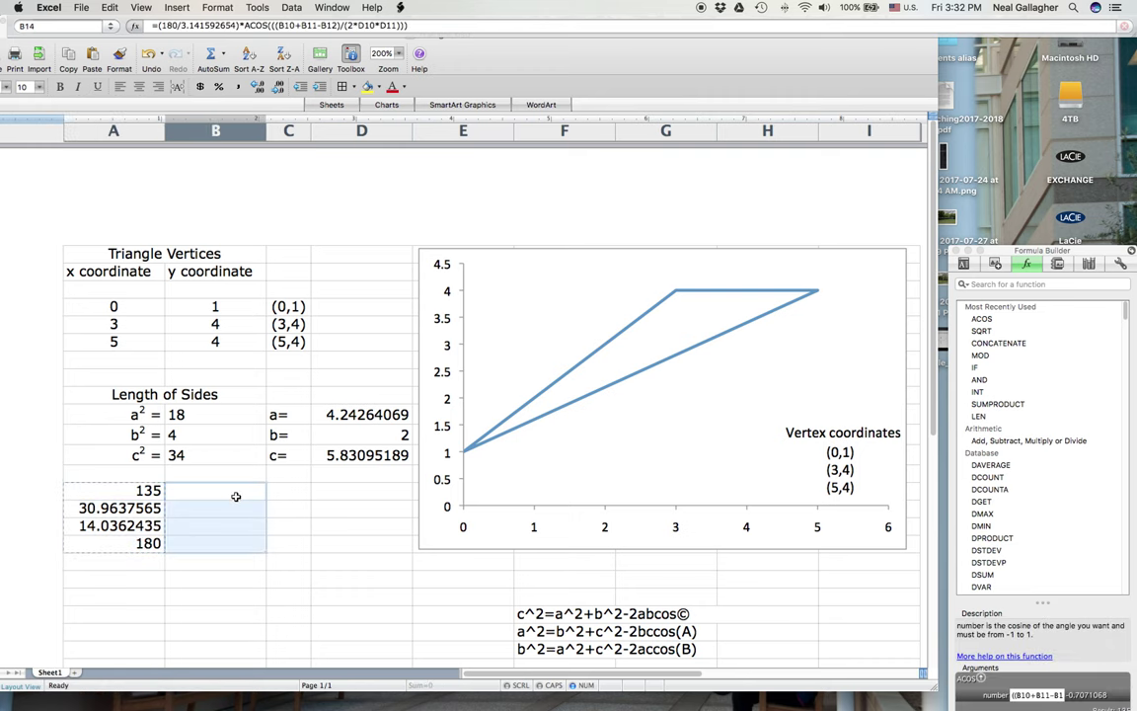
Label A14 'C =', after first typing and trimming 'A in degrees ='.
{"action": "left_click", "coordinate": [130, 493]}
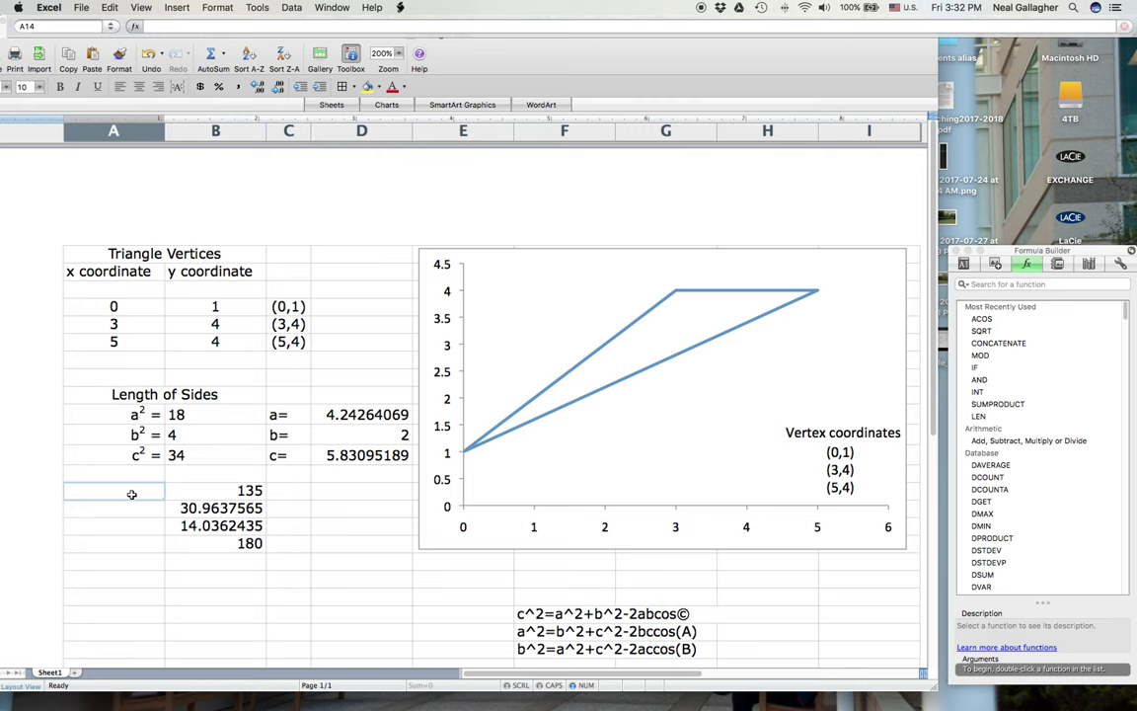
{"action": "type", "text": "A"}
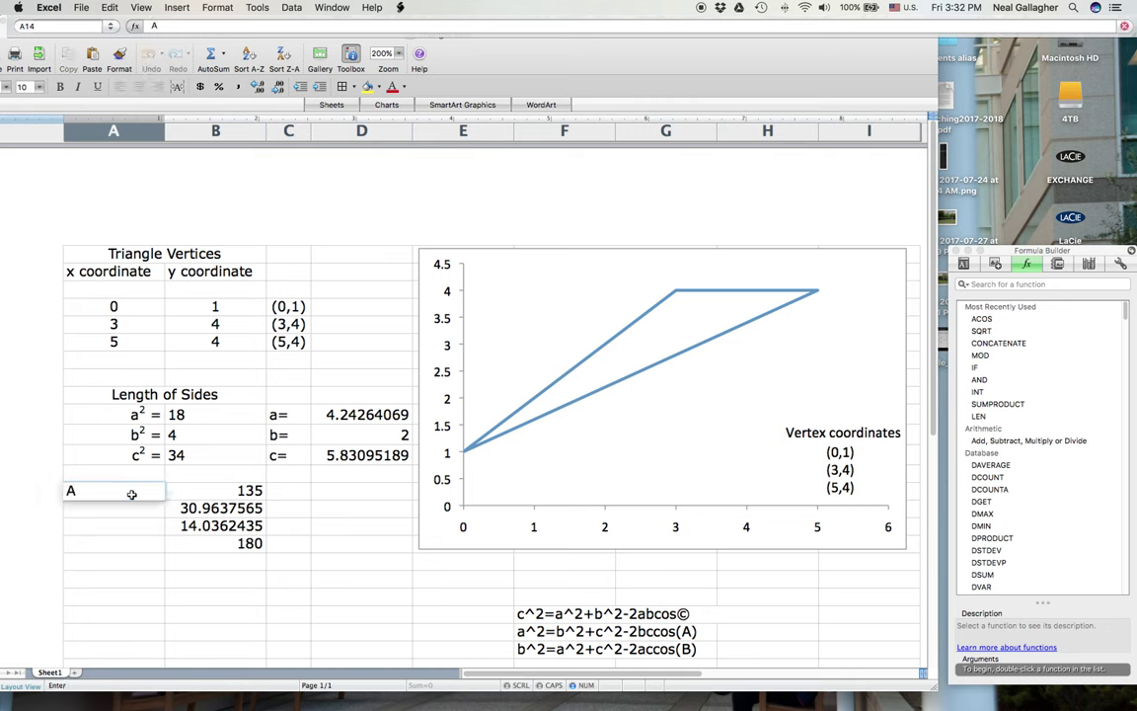
{"action": "type", "text": " in degrees"}
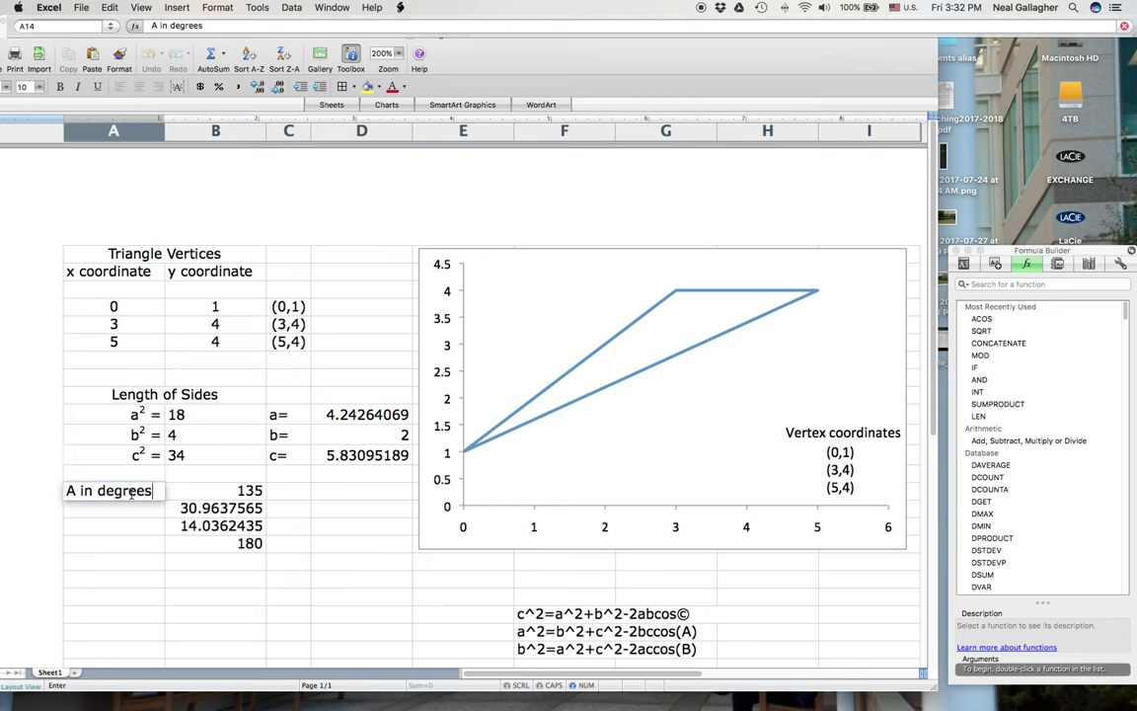
{"action": "type", "text": " ="}
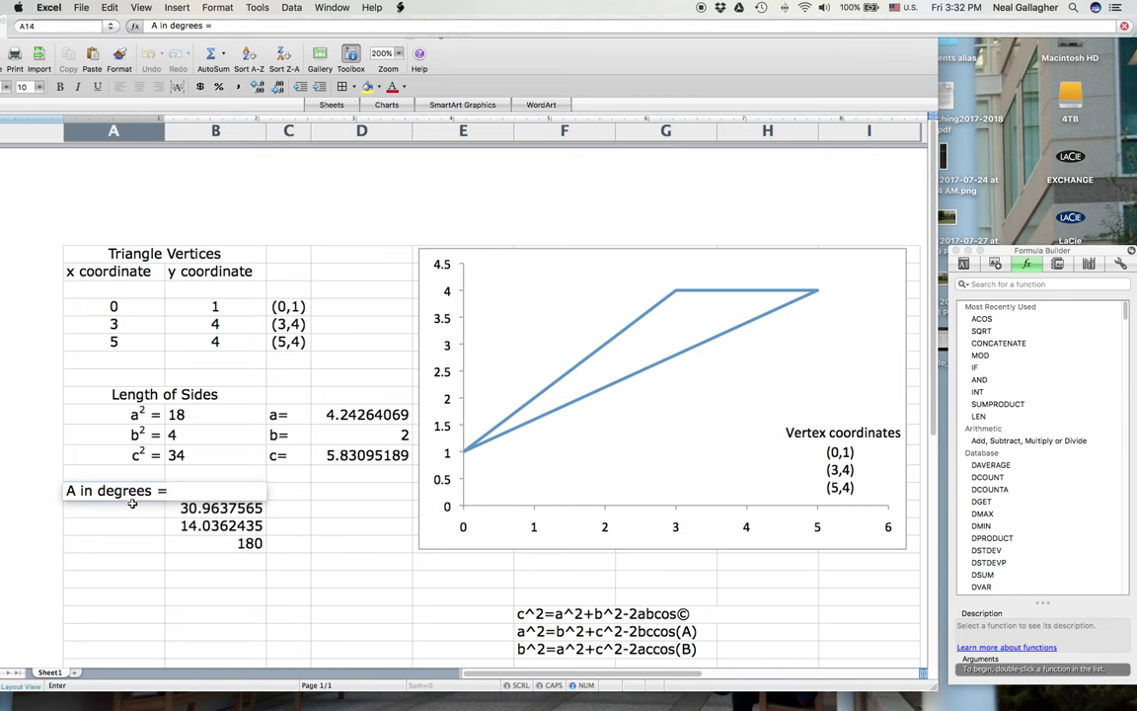
{"action": "key", "text": "Return"}
{"action": "left_click", "coordinate": [157, 493]}
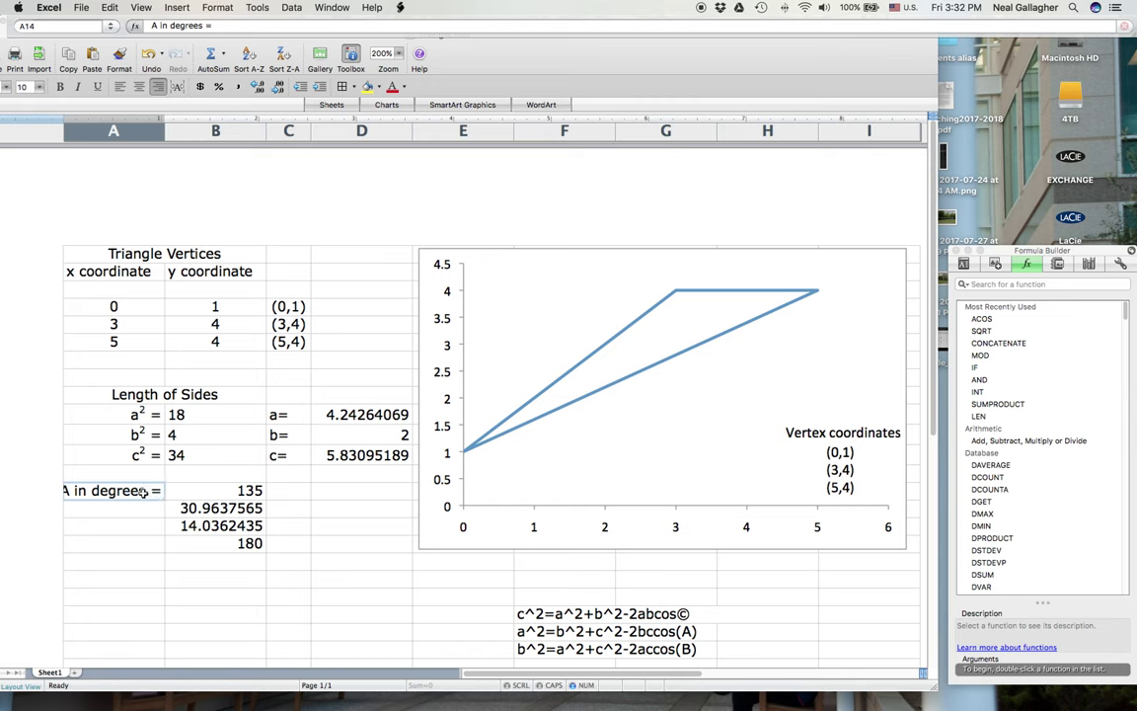
{"action": "double_click", "coordinate": [143, 491]}
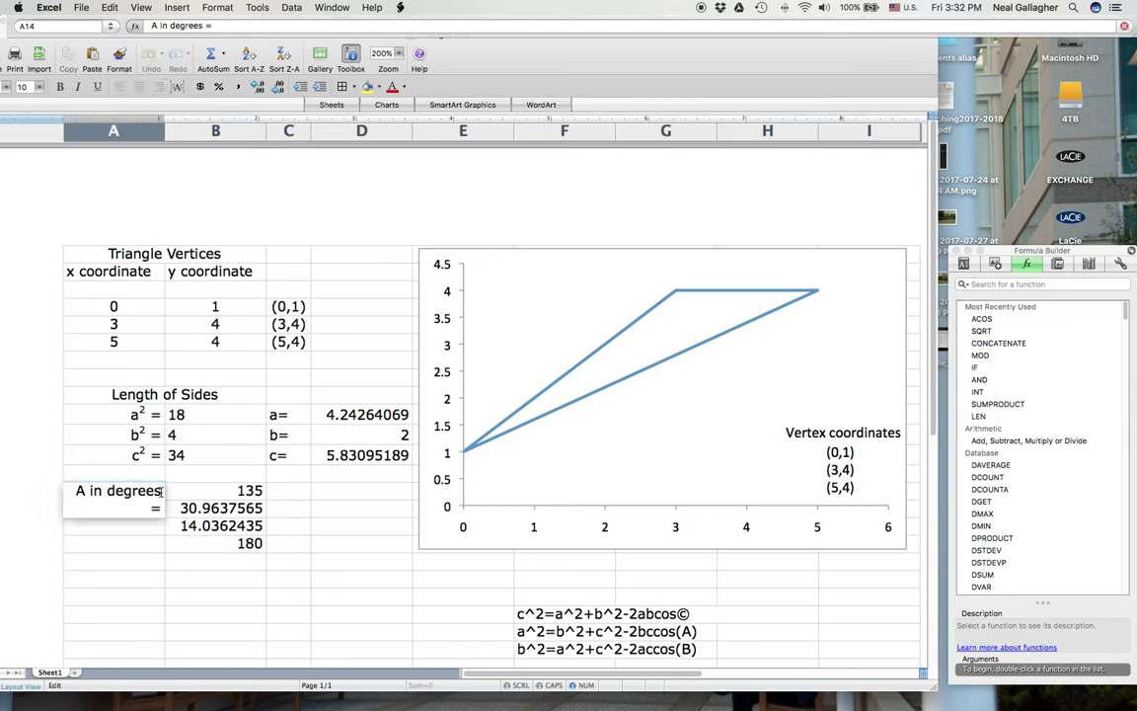
{"action": "key", "text": "BackSpace"}
{"action": "key", "text": "BackSpace"}
{"action": "key", "text": "BackSpace"}
{"action": "key", "text": "BackSpace"}
{"action": "key", "text": "BackSpace"}
{"action": "key", "text": "BackSpace"}
{"action": "key", "text": "BackSpace"}
{"action": "key", "text": "BackSpace"}
{"action": "key", "text": "BackSpace"}
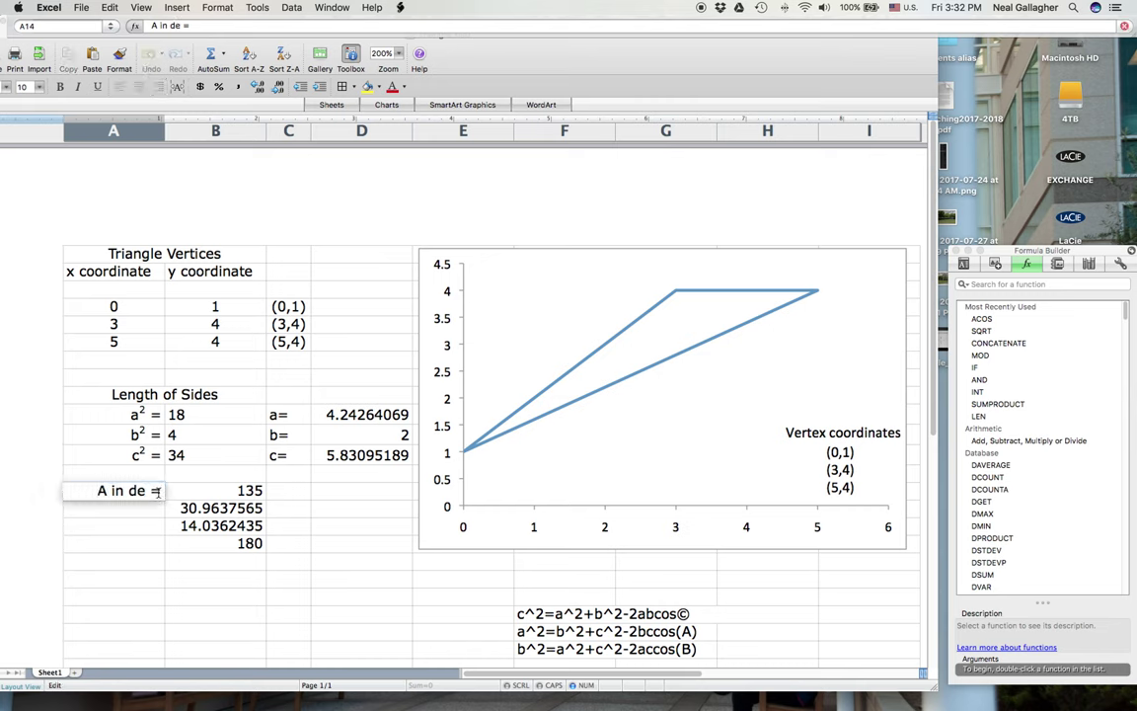
{"action": "key", "text": "BackSpace"}
{"action": "key", "text": "BackSpace"}
{"action": "left_click", "coordinate": [151, 509]}
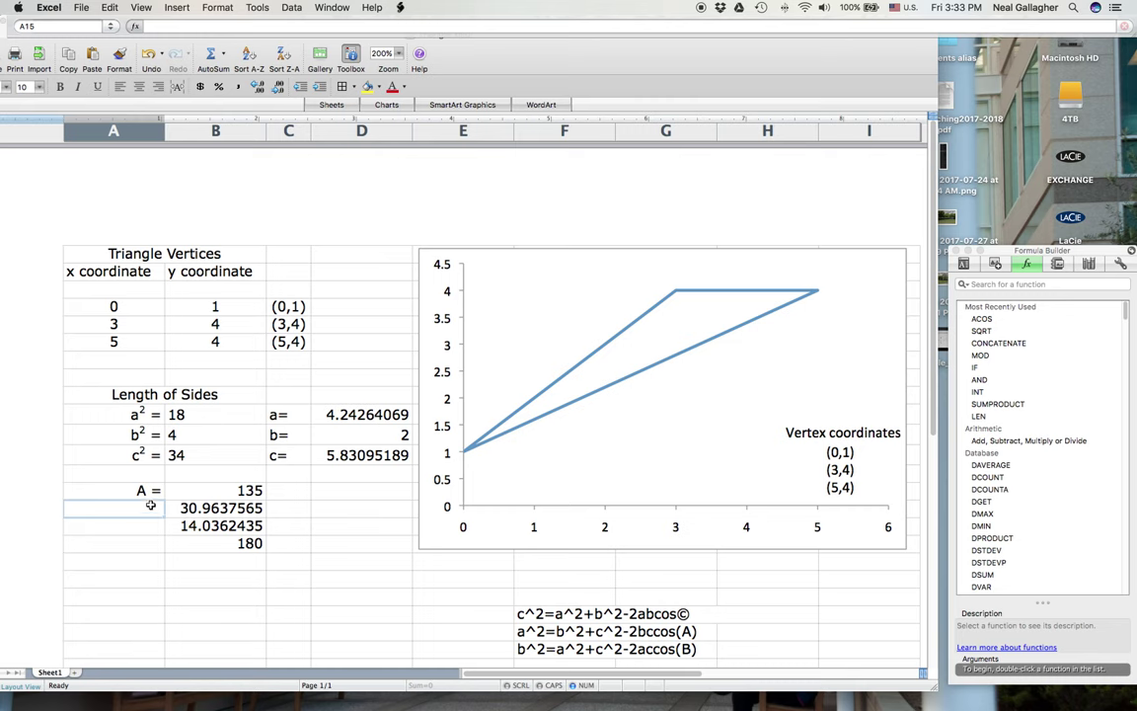
{"action": "double_click", "coordinate": [143, 491]}
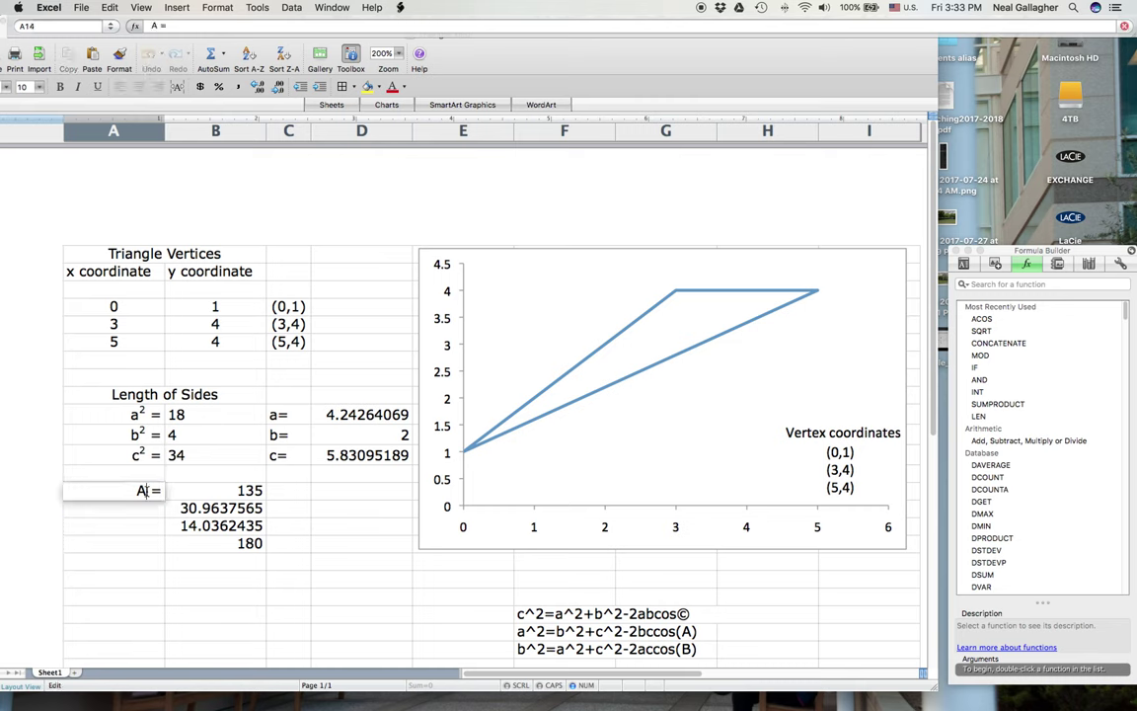
{"action": "key", "text": "BackSpace"}
{"action": "type", "text": "C"}
{"action": "left_click", "coordinate": [146, 511]}
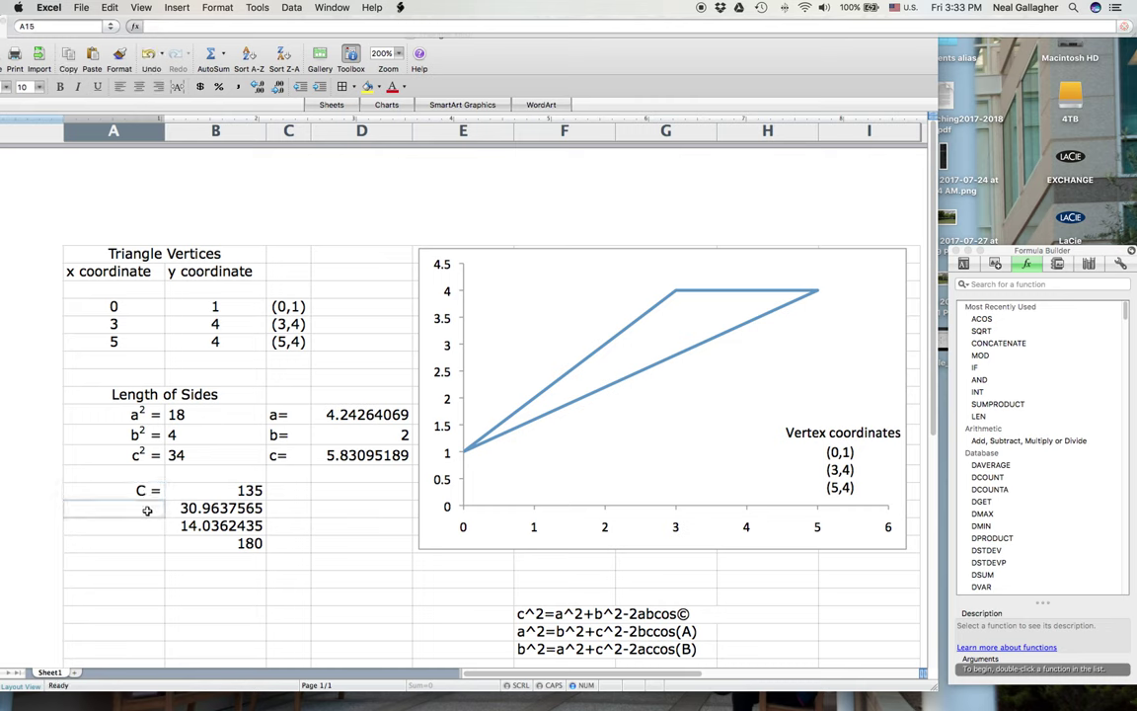
Add labels A= and B=, tighten C= and label A17 'Check Sum'.
{"action": "type", "text": "A="}
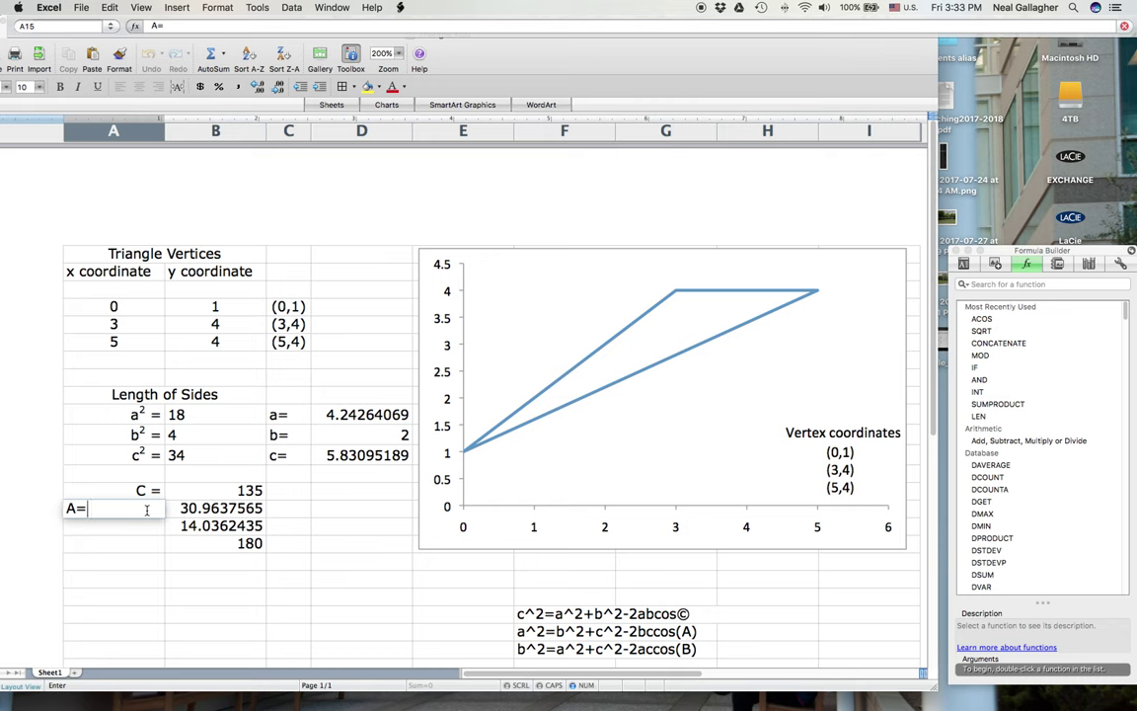
{"action": "key", "text": "Return"}
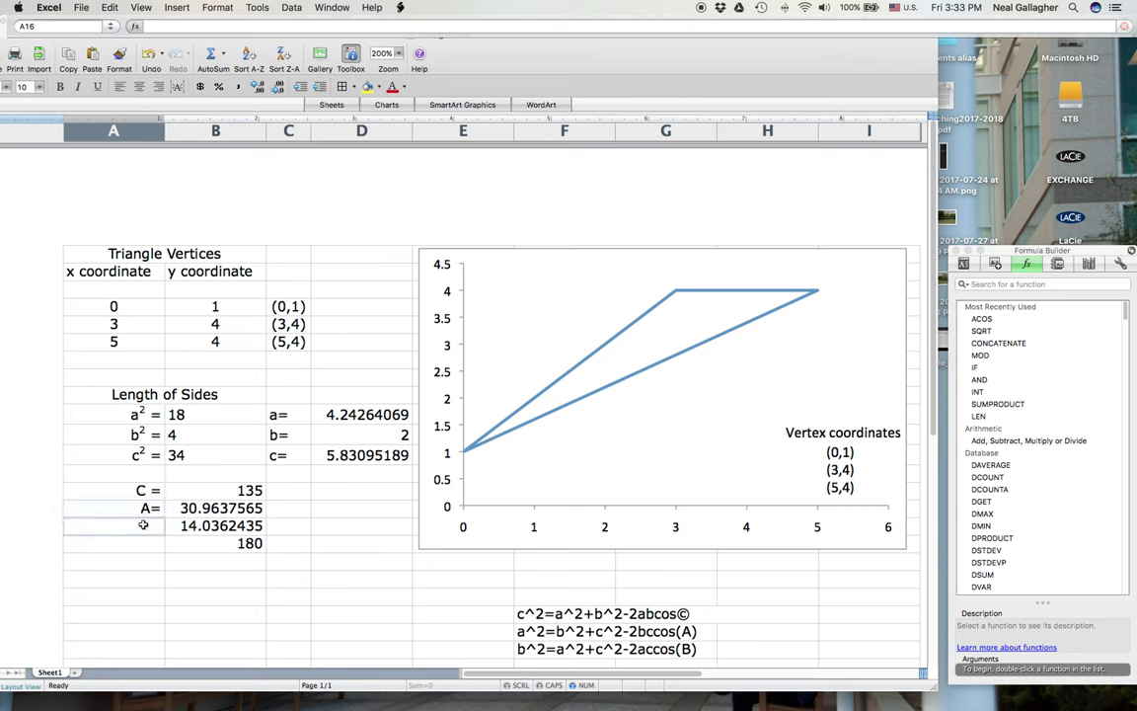
{"action": "type", "text": "B="}
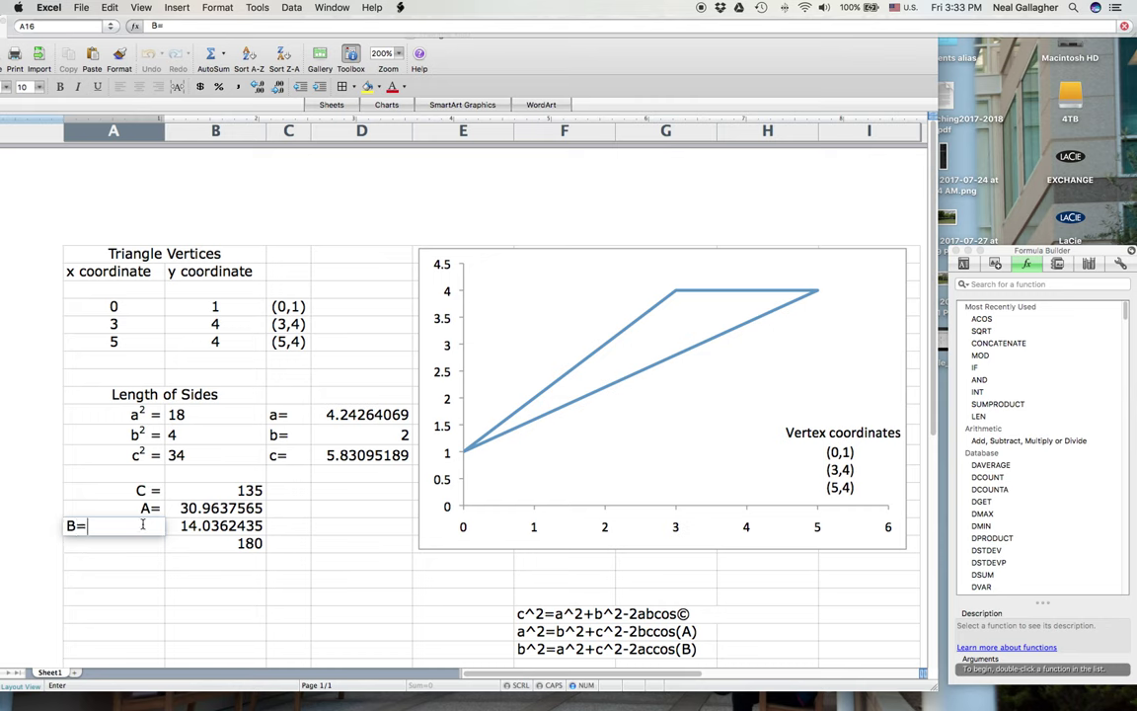
{"action": "key", "text": "Return"}
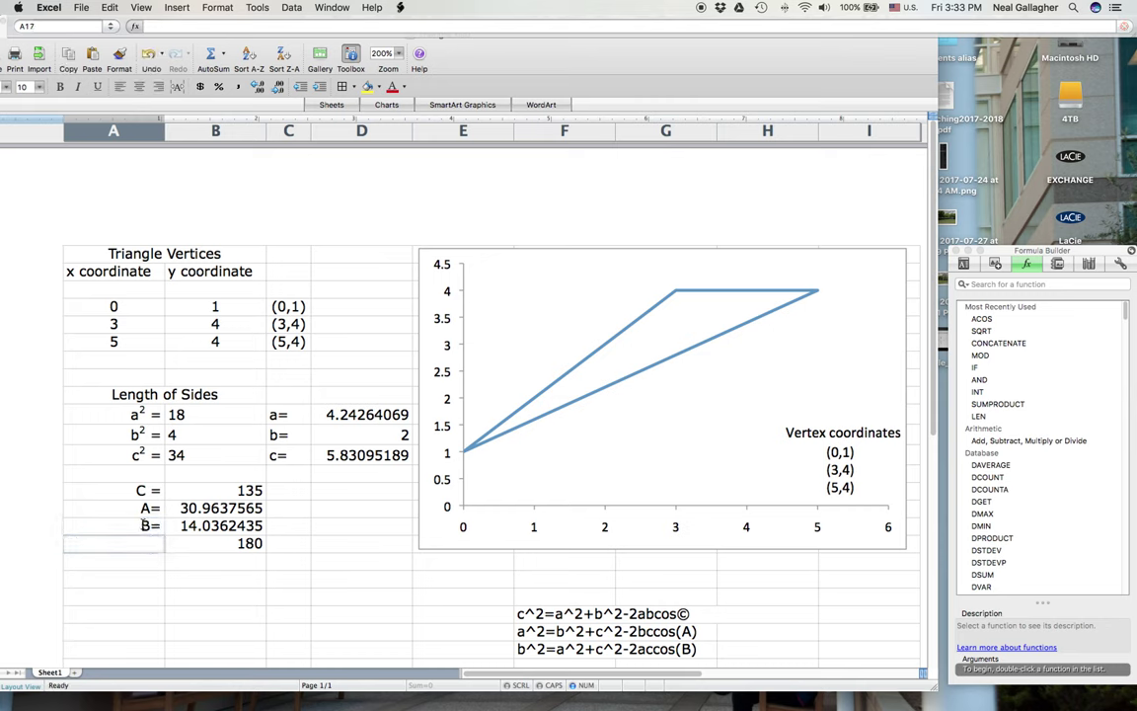
{"action": "left_click", "coordinate": [148, 490]}
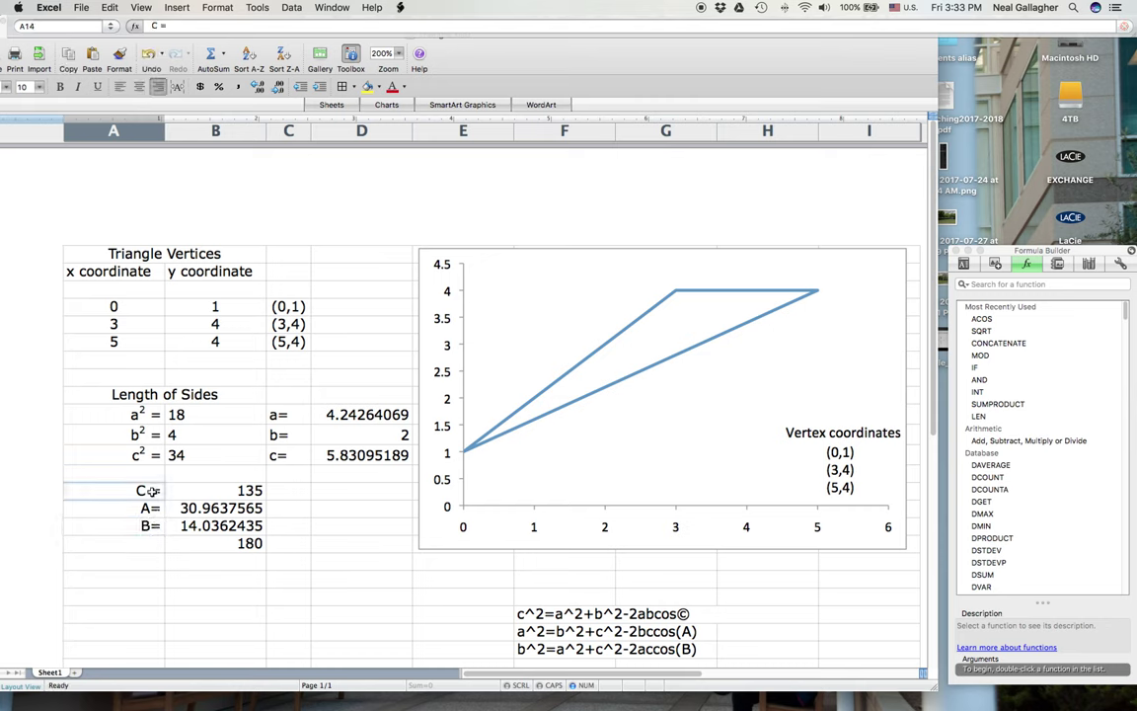
{"action": "double_click", "coordinate": [150, 490]}
{"action": "key", "text": "BackSpace"}
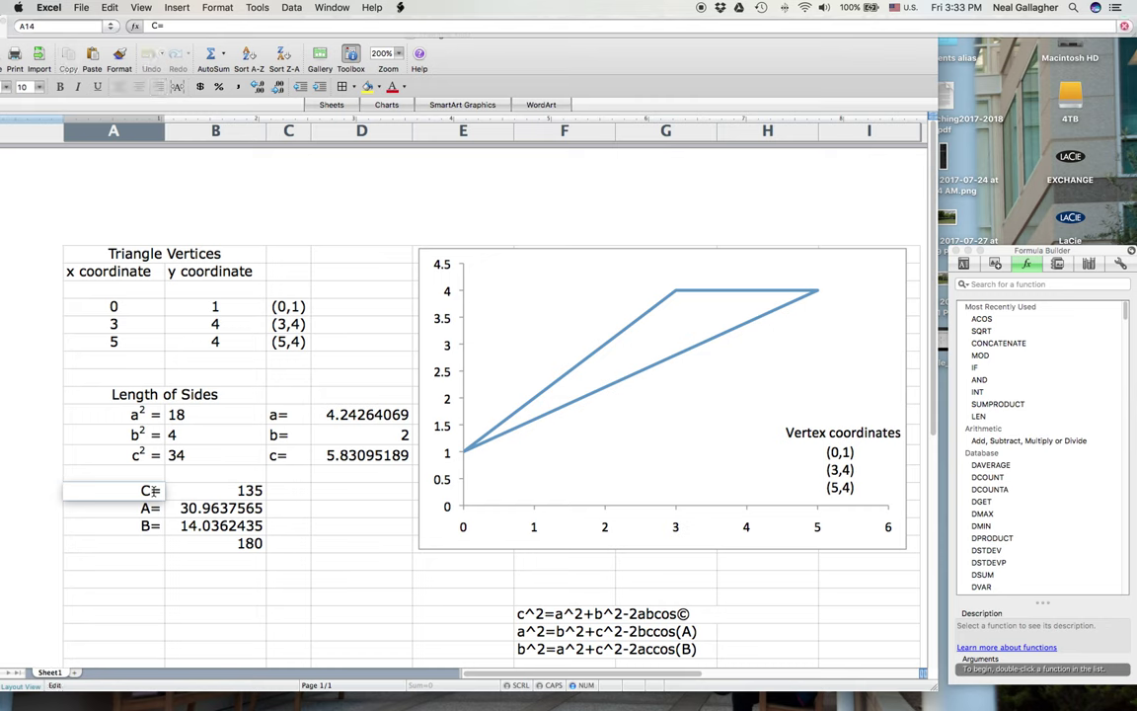
{"action": "key", "text": "Return"}
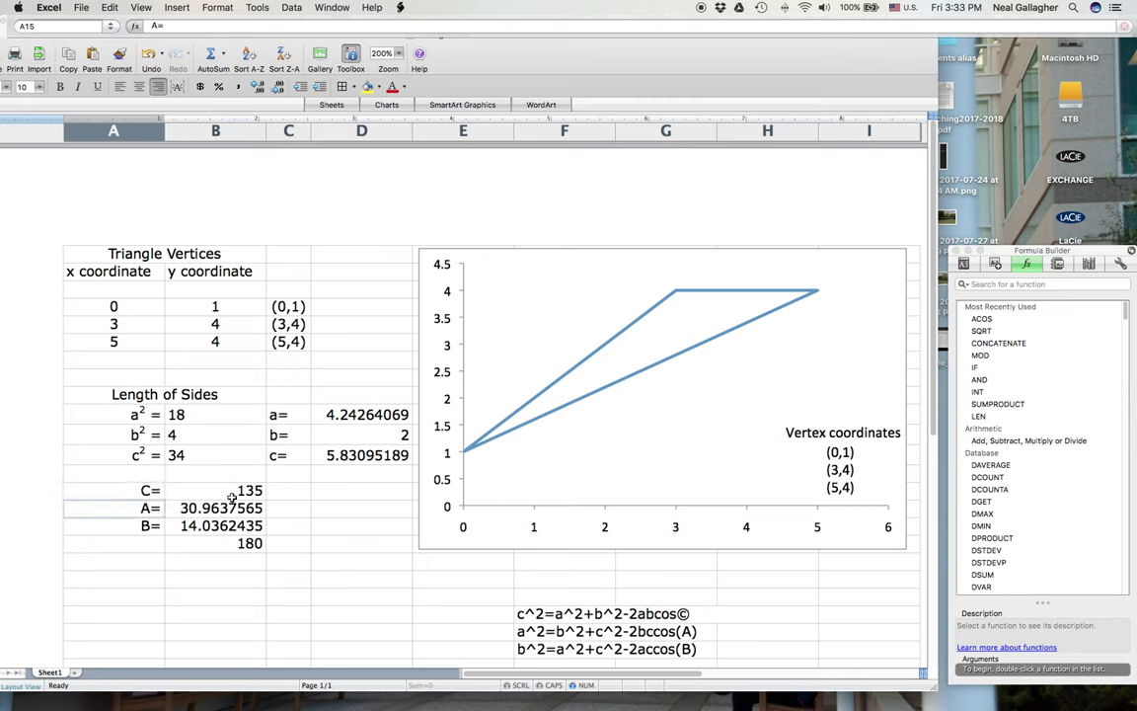
{"action": "left_click", "coordinate": [103, 545]}
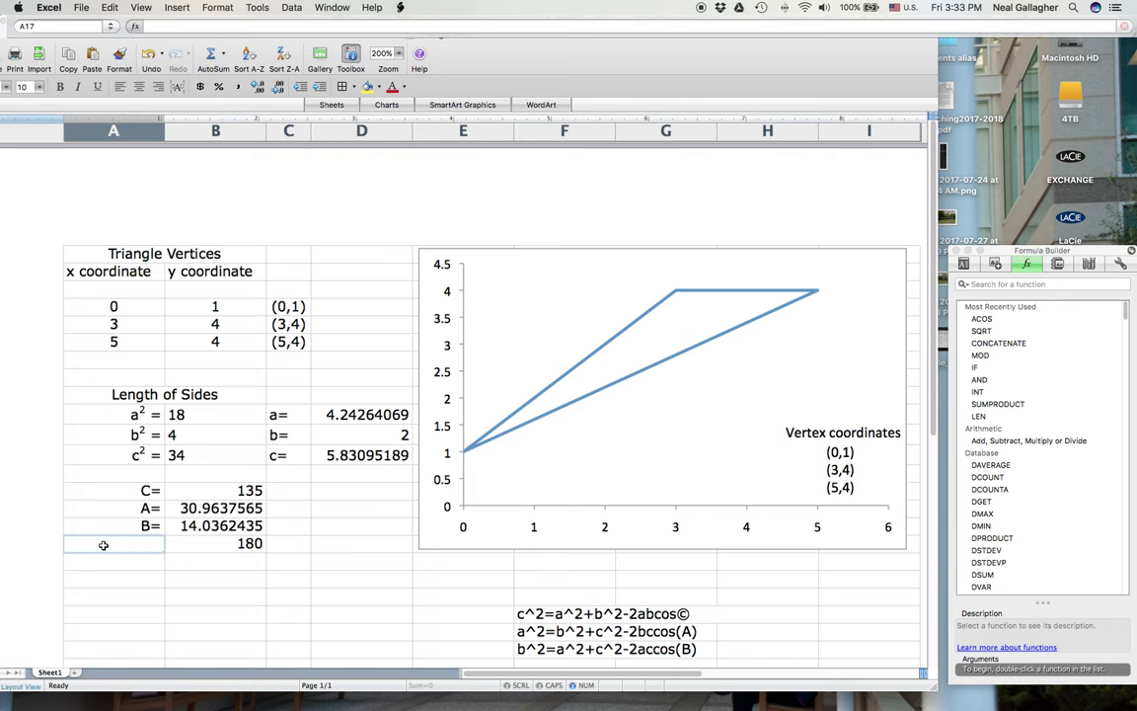
{"action": "type", "text": "Check Sum"}
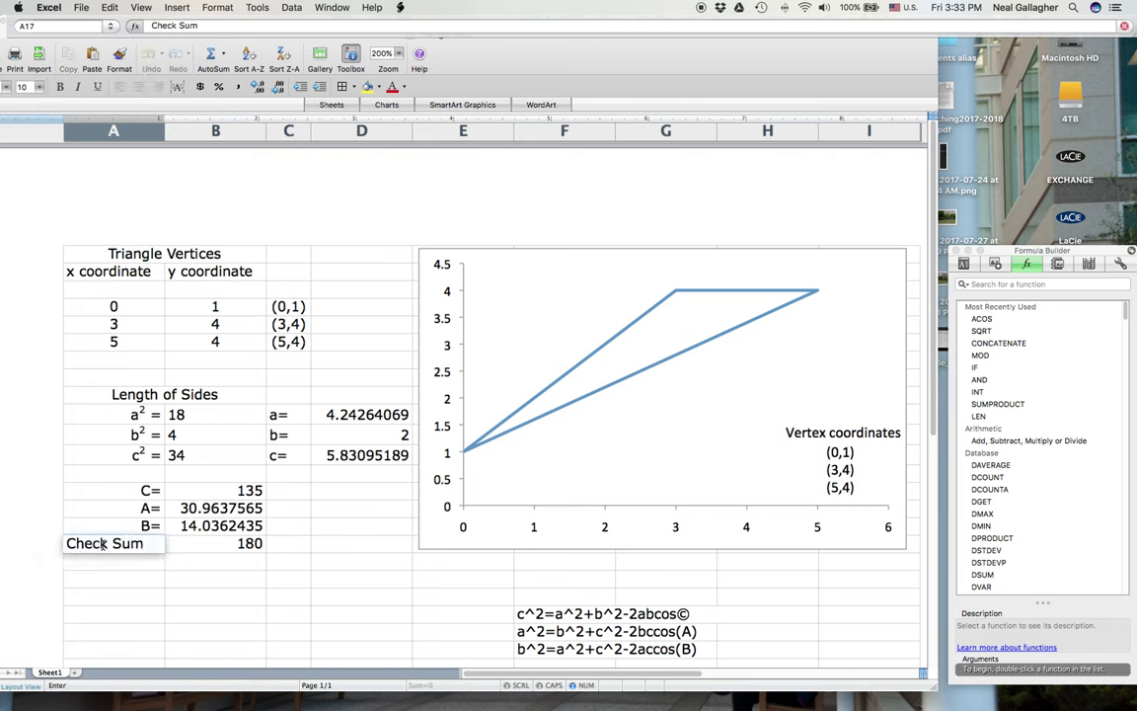
{"action": "key", "text": "Return"}
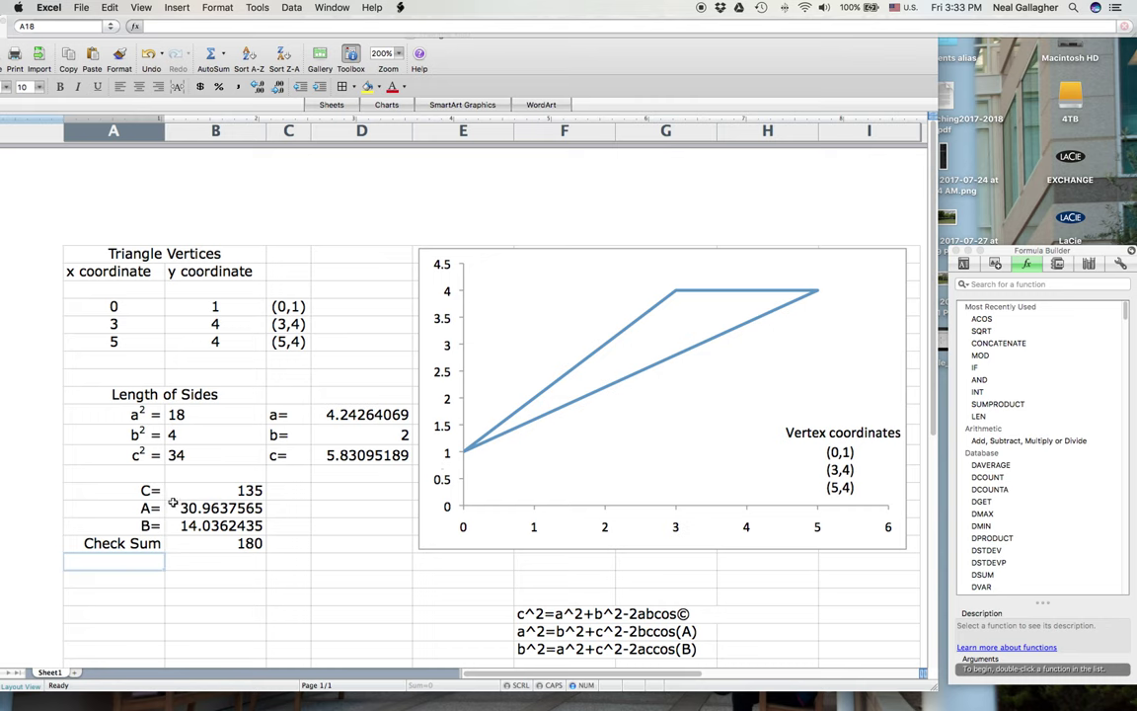
Merge cells A13 and B13 through Format Cells alignment settings.
{"action": "left_click", "coordinate": [116, 475]}
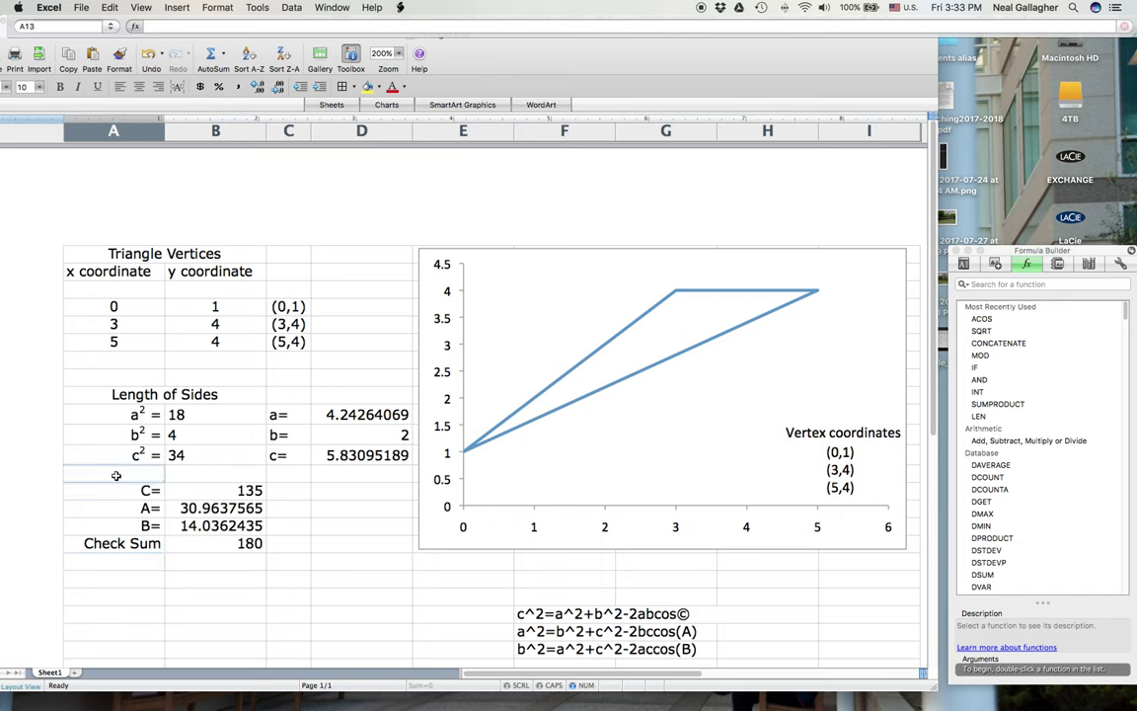
{"action": "left_click", "coordinate": [215, 474], "text": "shift"}
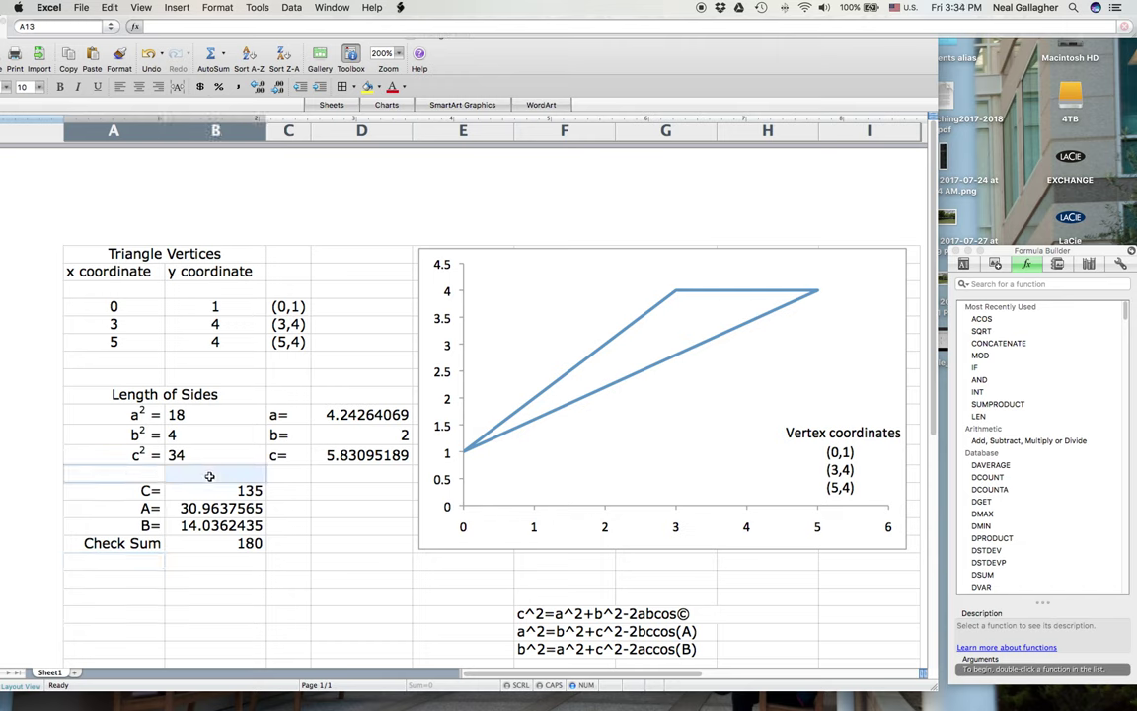
{"action": "left_click", "coordinate": [178, 8]}
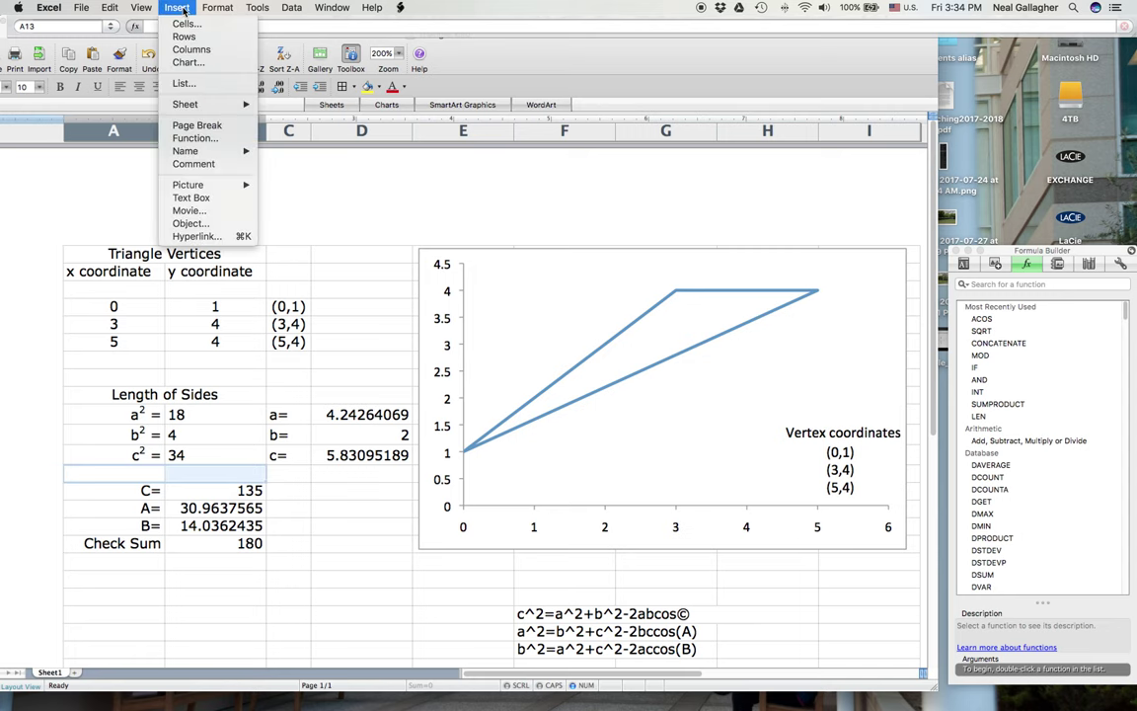
{"action": "left_click", "coordinate": [219, 24]}
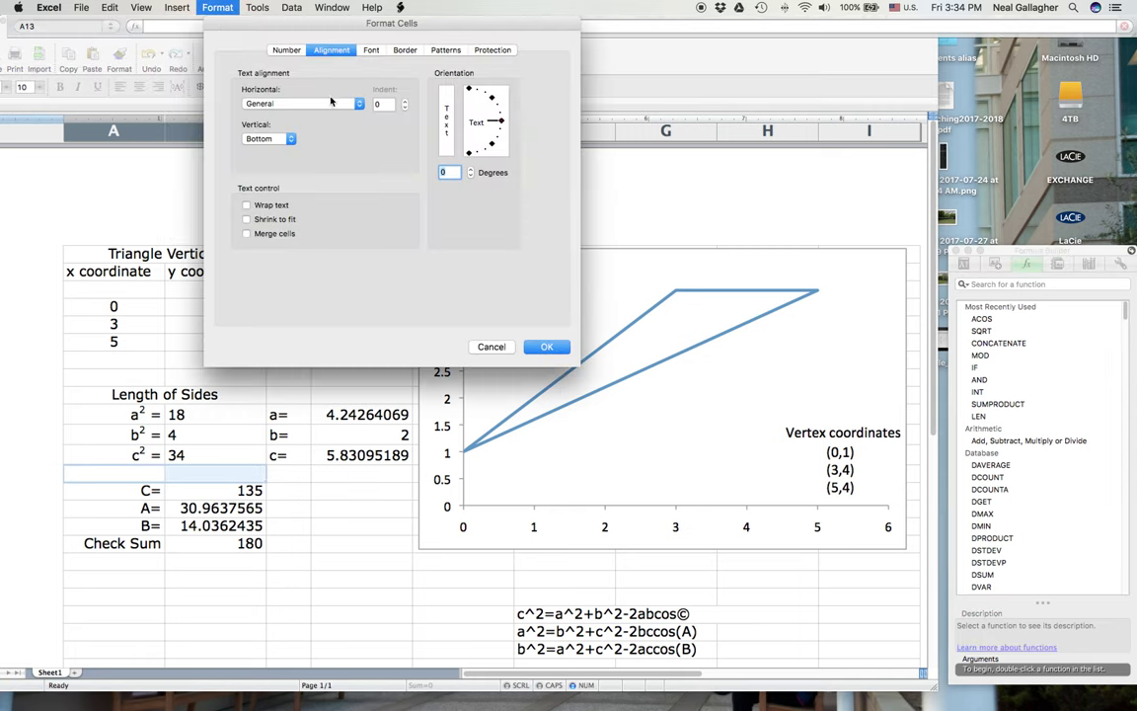
{"action": "left_click", "coordinate": [546, 346]}
{"action": "right_click", "coordinate": [121, 476]}
{"action": "key", "text": "Escape"}
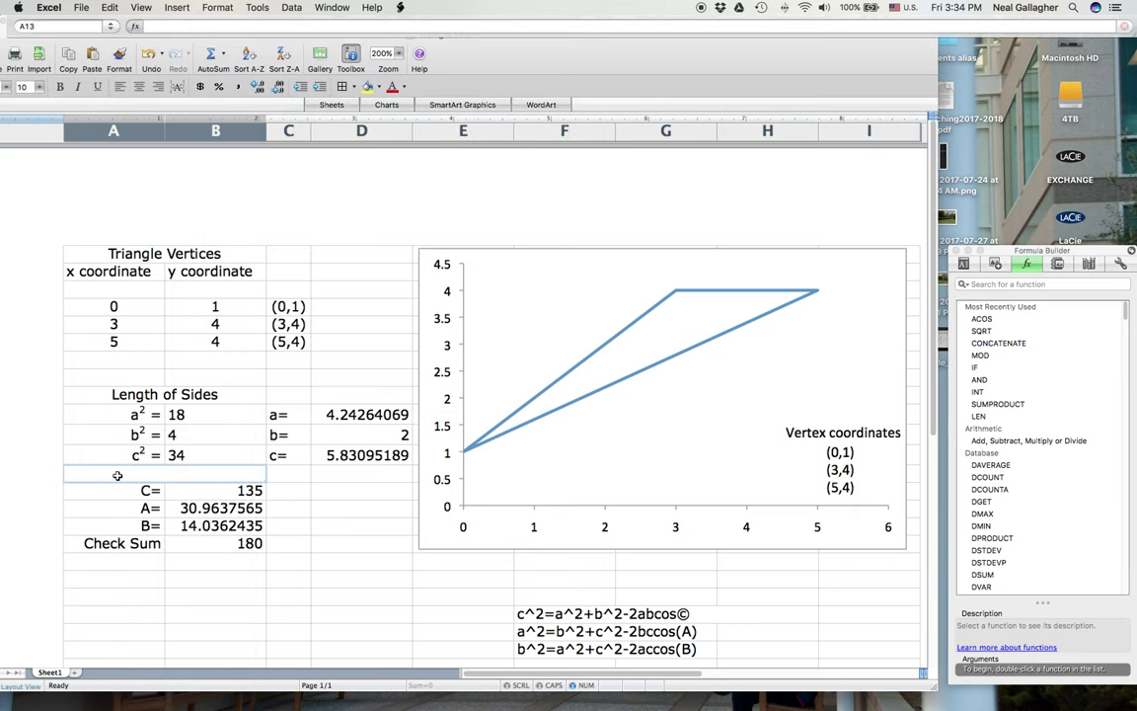
Enter the heading 'Angle in Degrees' in the merged cell.
{"action": "type", "text": "Angle in degr"}
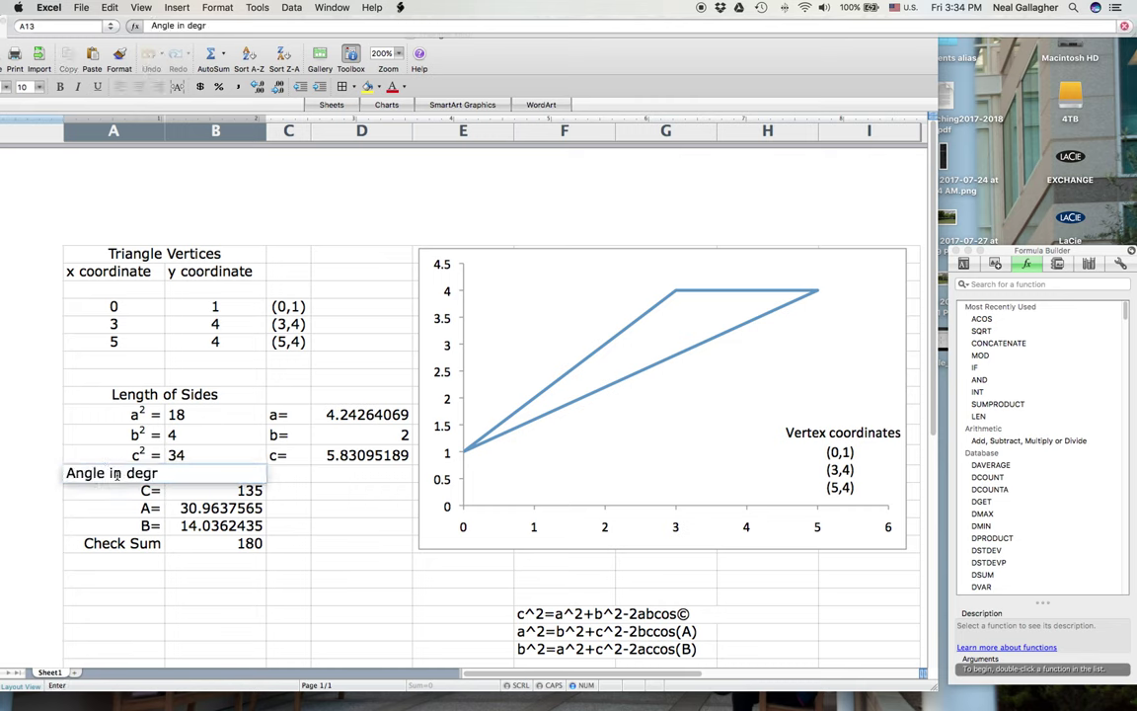
{"action": "key", "text": "BackSpace"}
{"action": "key", "text": "BackSpace"}
{"action": "key", "text": "BackSpace"}
{"action": "key", "text": "BackSpace"}
{"action": "type", "text": "Degrees"}
{"action": "key", "text": "Return"}
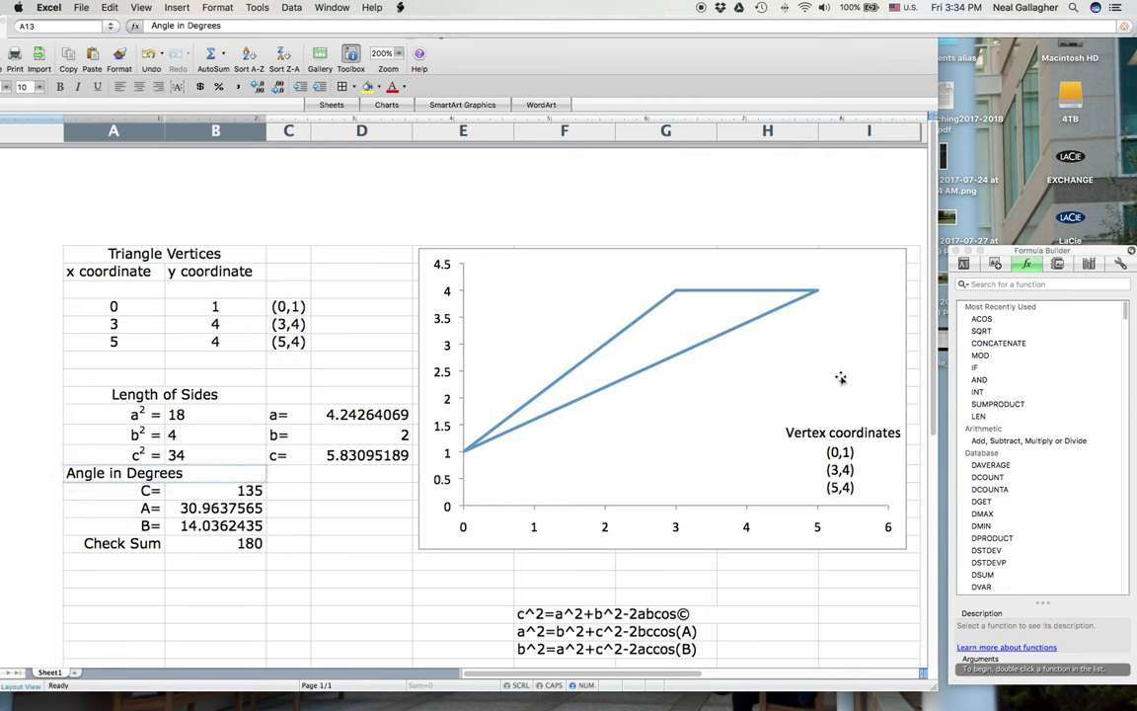
{"action": "left_click", "coordinate": [967, 265]}
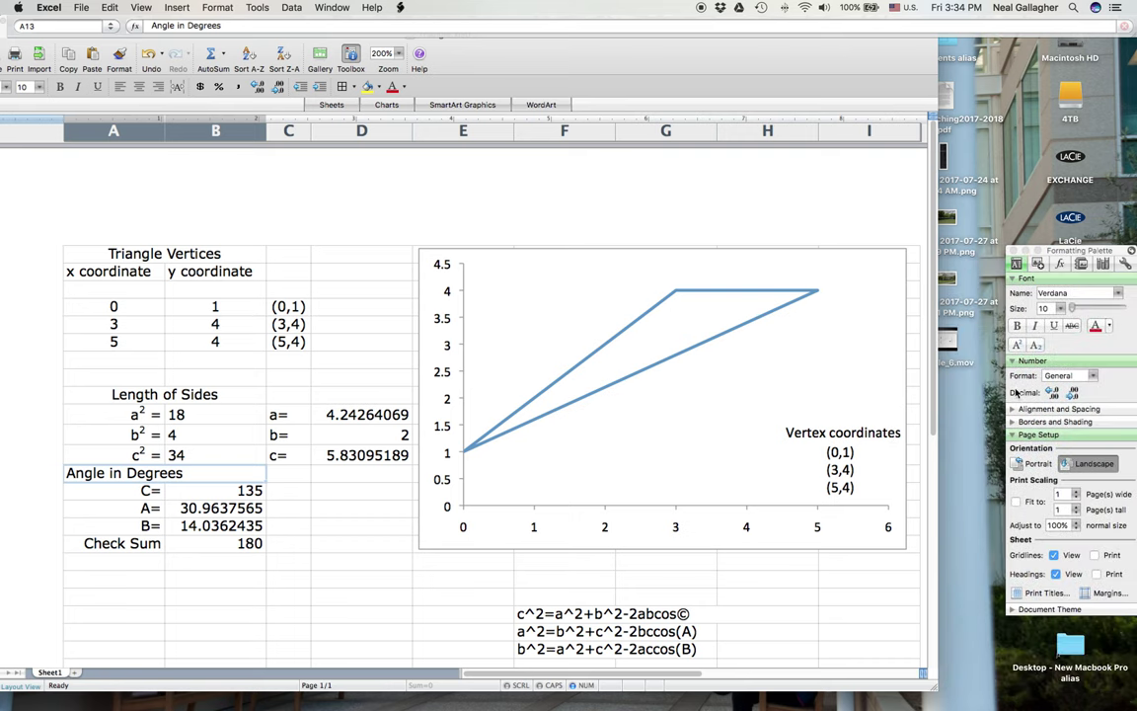
Centre the Angle in Degrees heading from the Formatting Palette.
{"action": "left_click_drag", "start_coordinate": [1053, 254], "coordinate": [979, 215]}
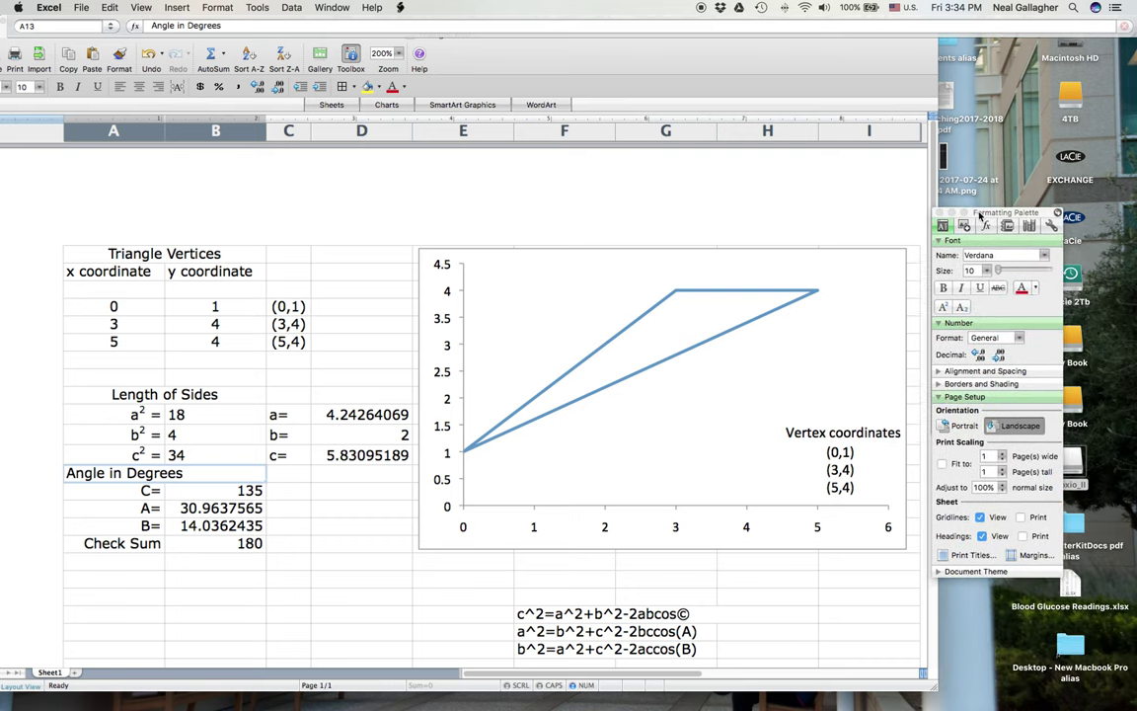
{"action": "left_click", "coordinate": [939, 371]}
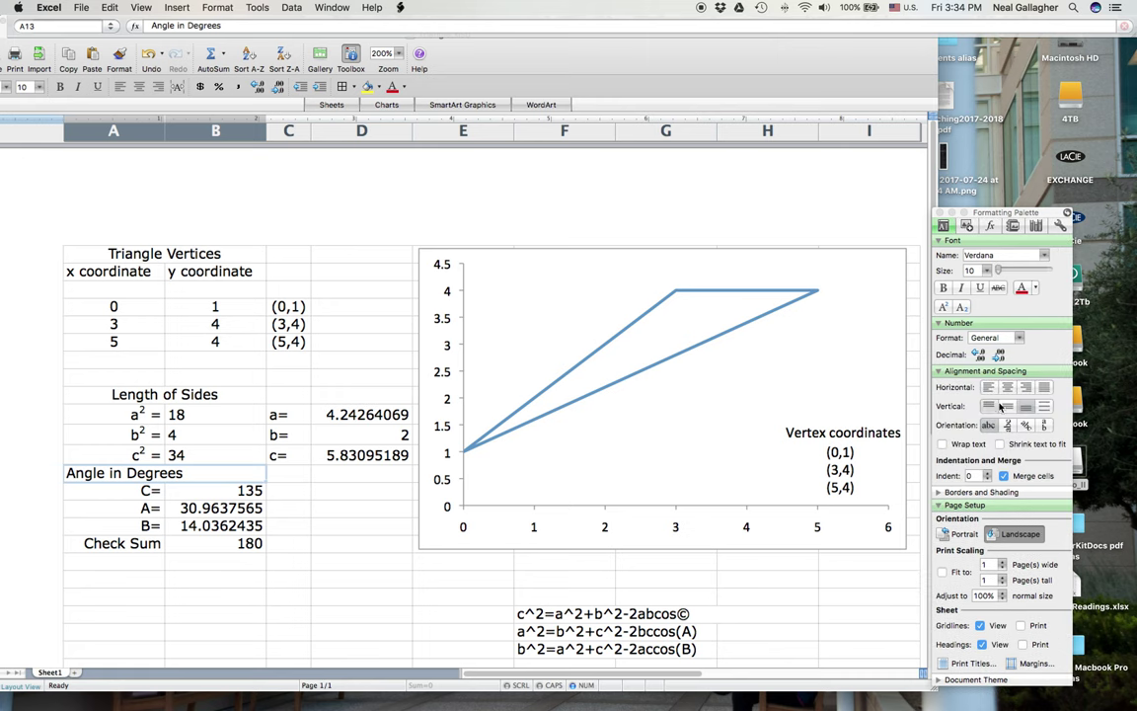
{"action": "left_click", "coordinate": [1008, 388]}
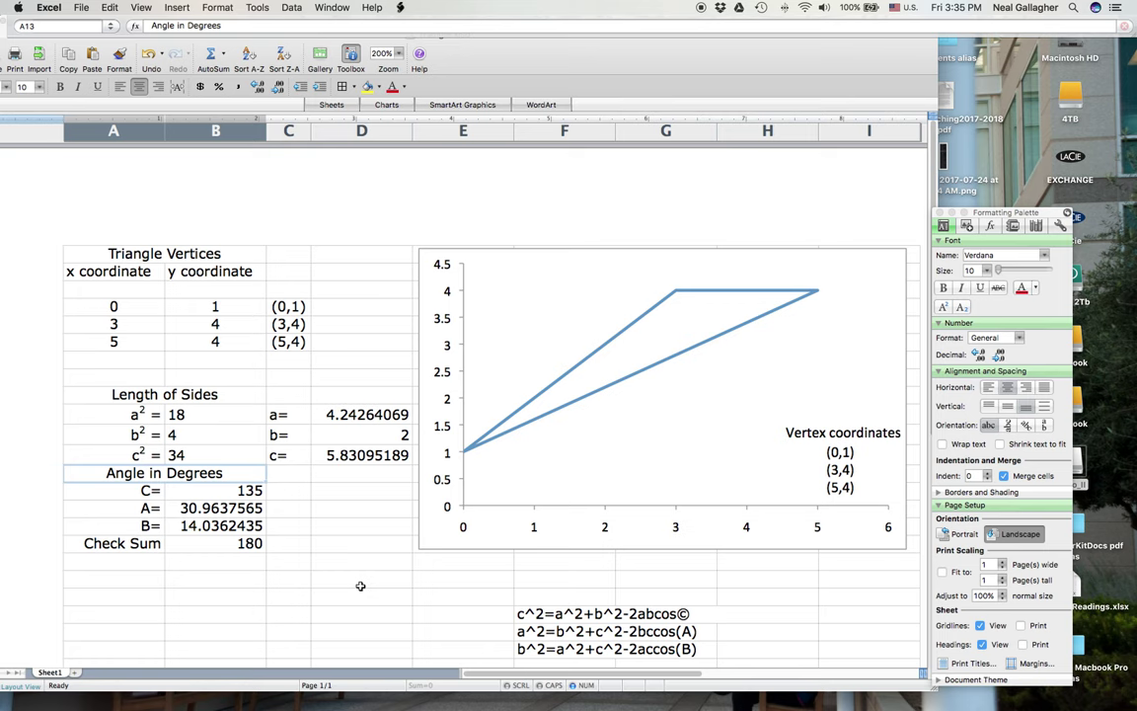
Copy the A13:B17 angle block and paste it at A14, one row lower.
{"action": "left_click", "coordinate": [230, 544], "text": "shift"}
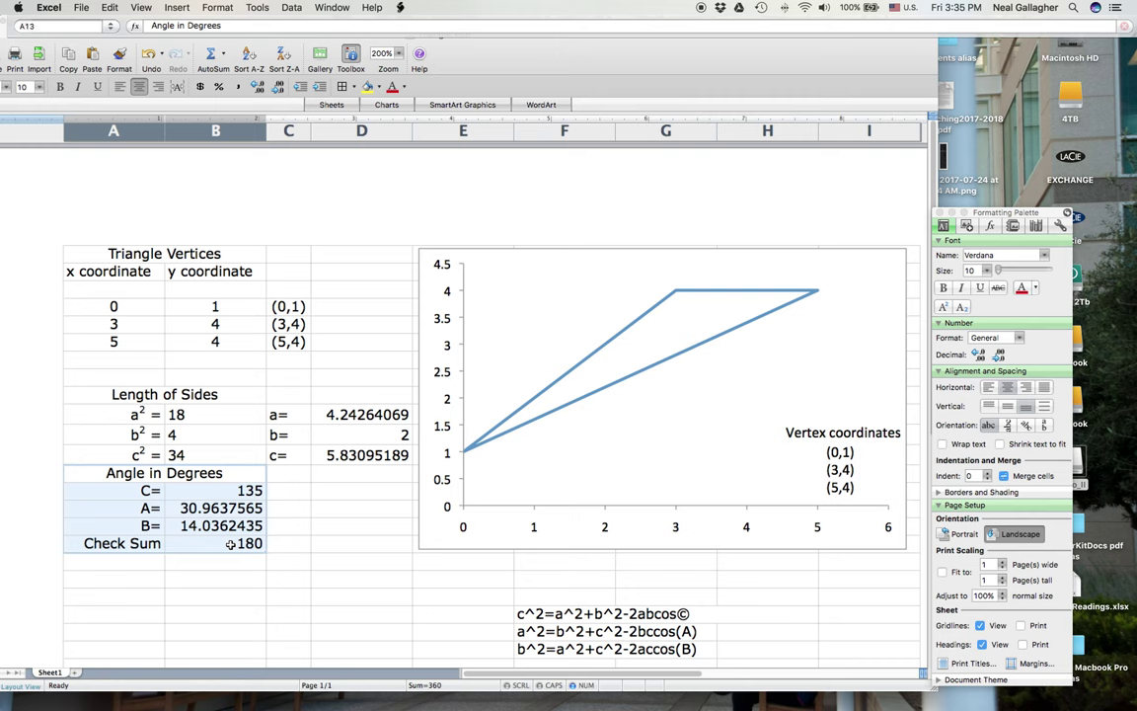
{"action": "key", "text": "super+c"}
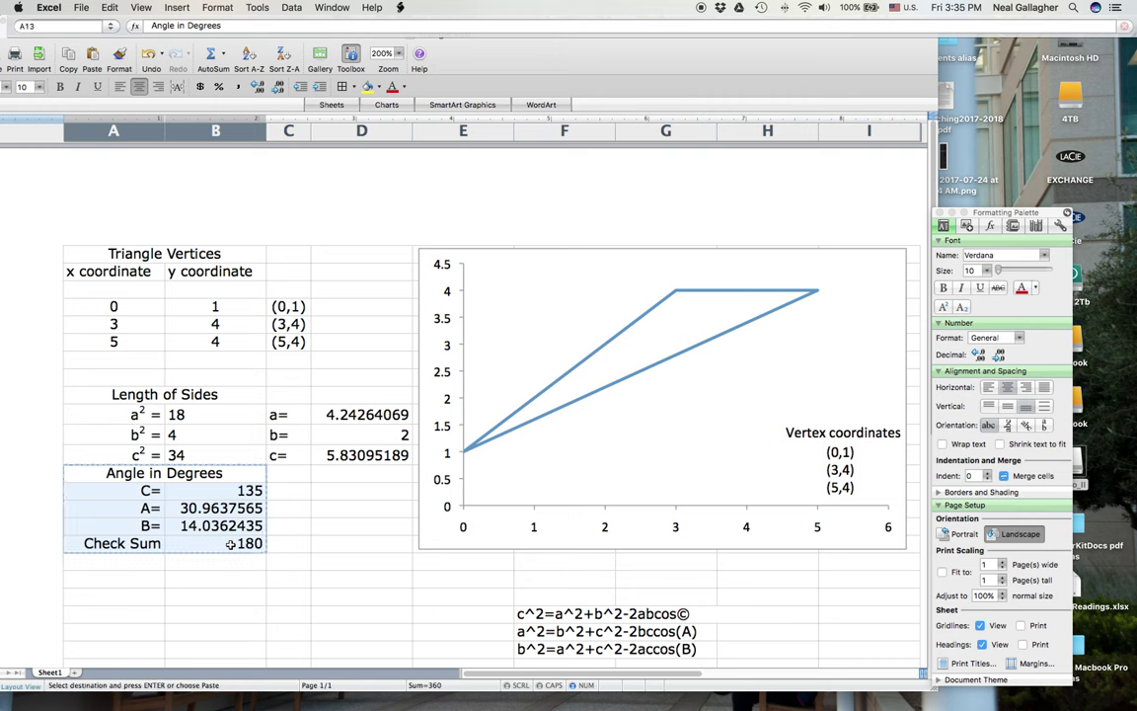
{"action": "left_click", "coordinate": [120, 491]}
{"action": "key", "text": "Return"}
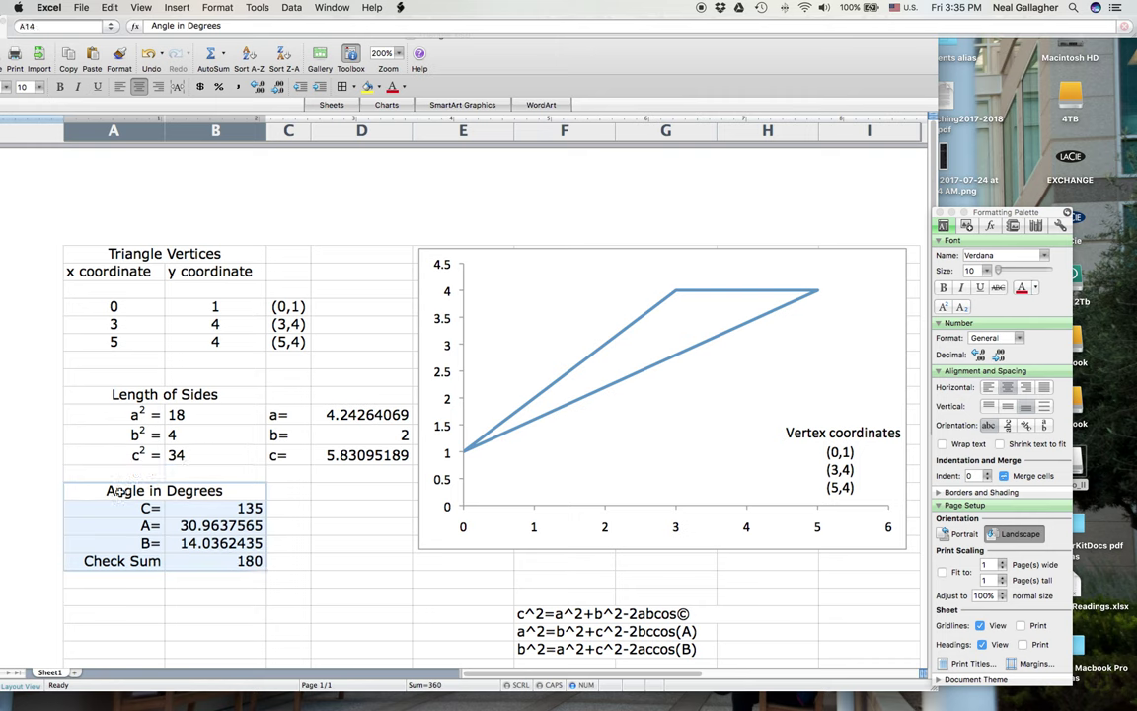
{"action": "left_click", "coordinate": [289, 579]}
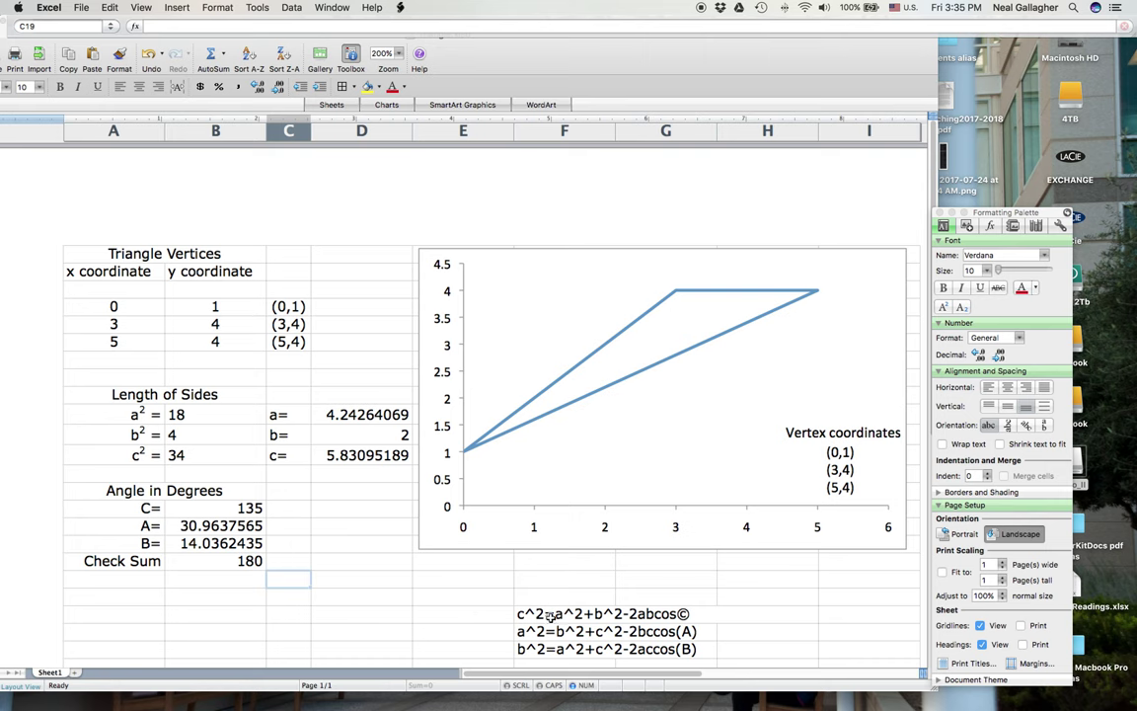
Select F21:H23 and clear all contents with Edit > Clear > All.
{"action": "left_click", "coordinate": [592, 614]}
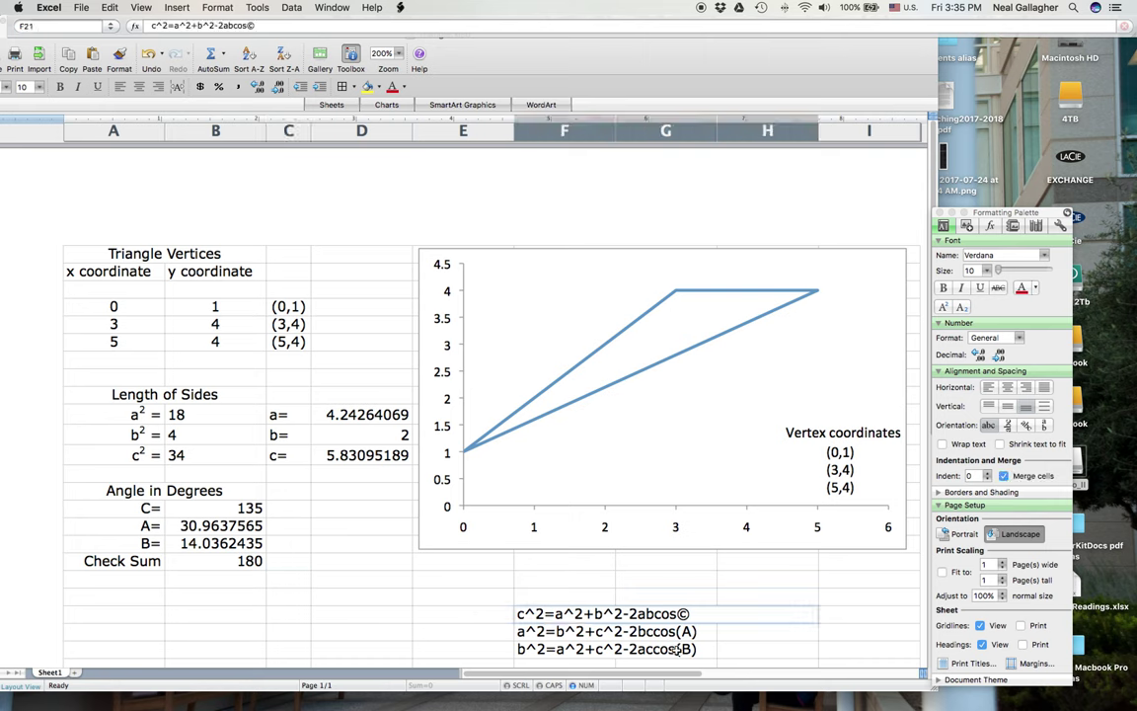
{"action": "left_click", "coordinate": [747, 652], "text": "shift"}
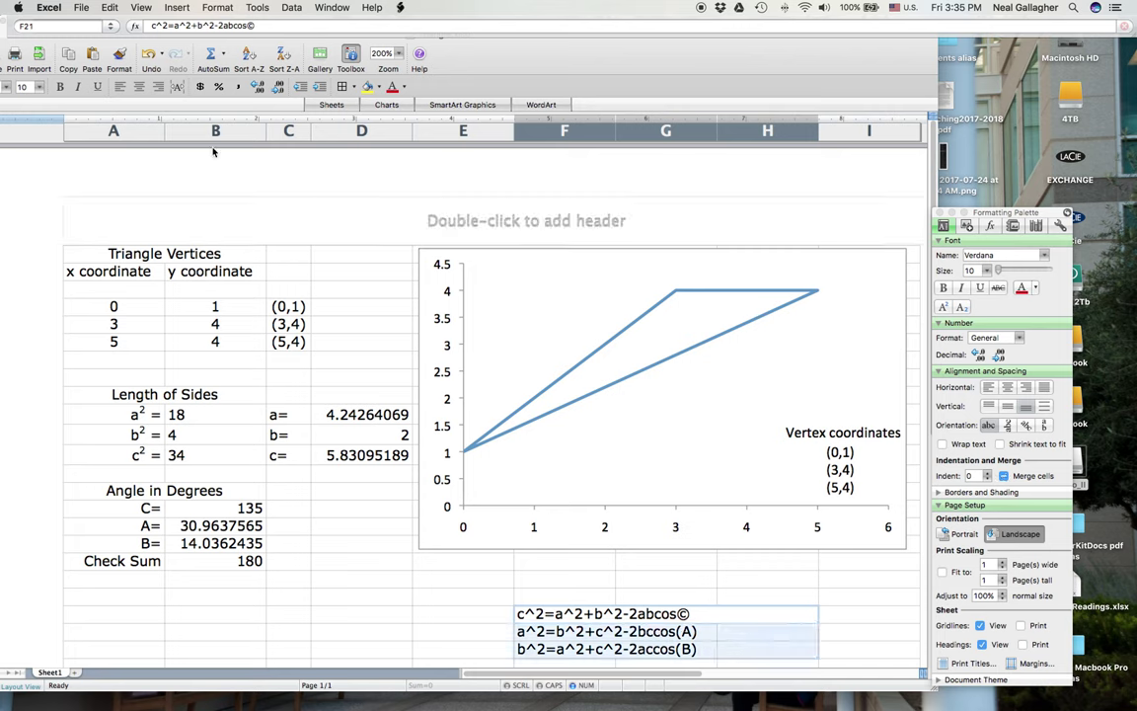
{"action": "left_click", "coordinate": [109, 8]}
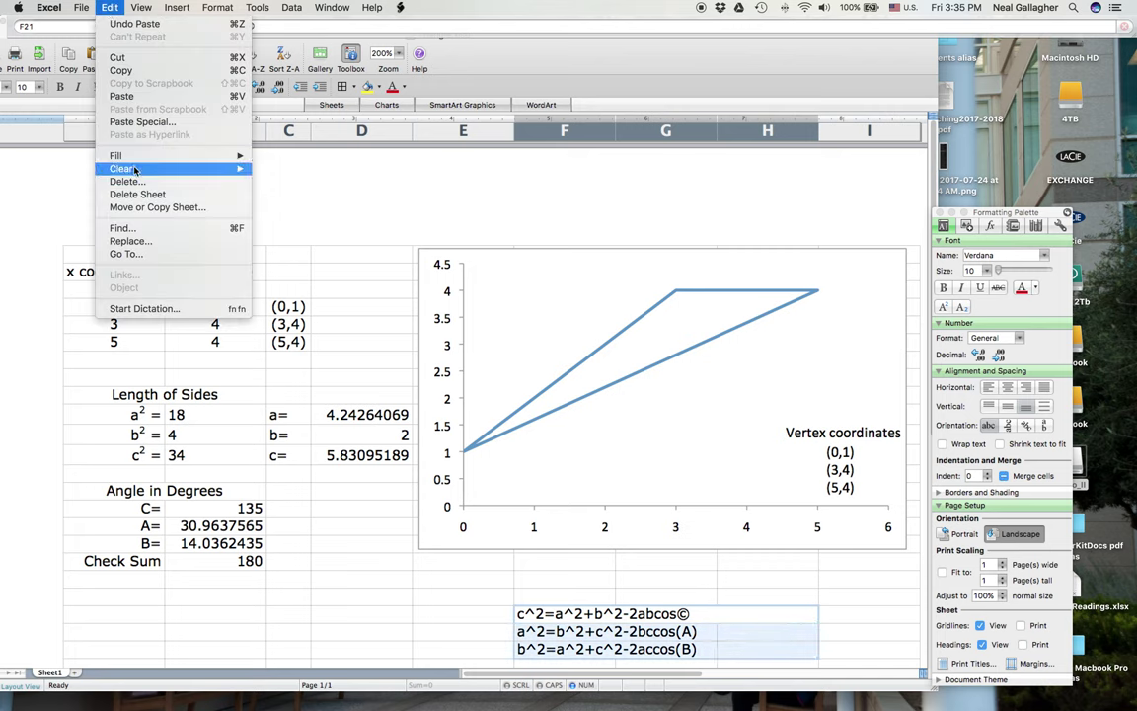
{"action": "mouse_move", "coordinate": [123, 165]}
{"action": "left_click", "coordinate": [272, 170]}
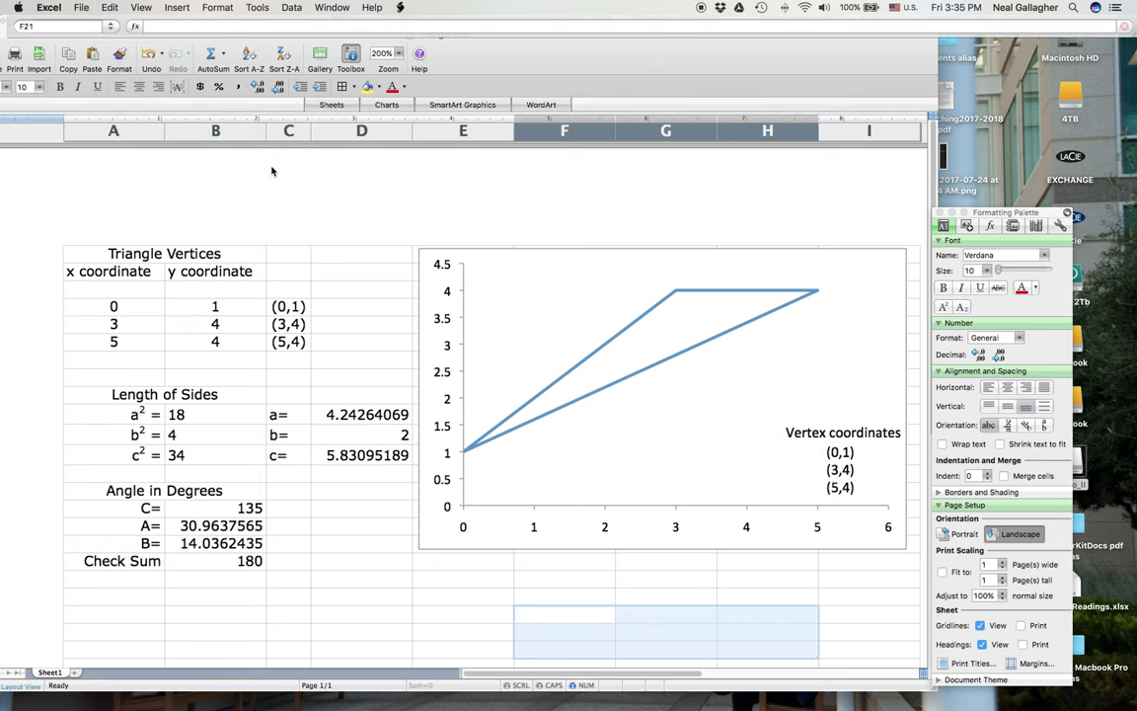
{"action": "left_click", "coordinate": [454, 614]}
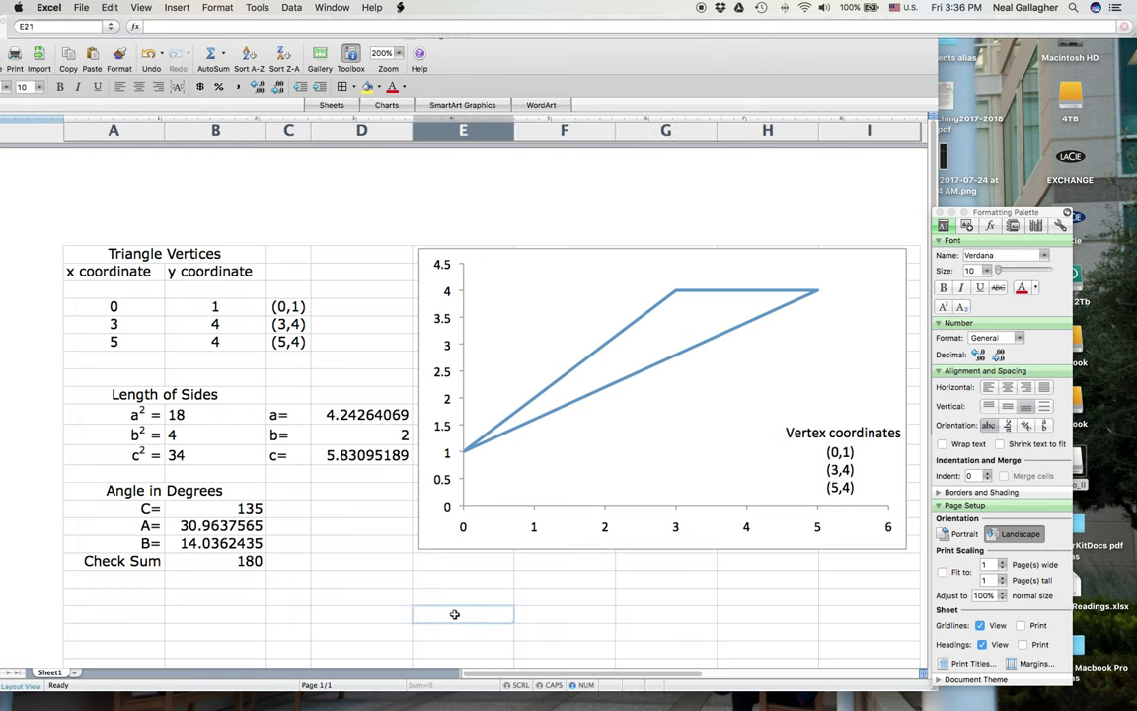
Save As Triangle.xlsb and replace the existing file.
{"action": "left_click", "coordinate": [80, 9]}
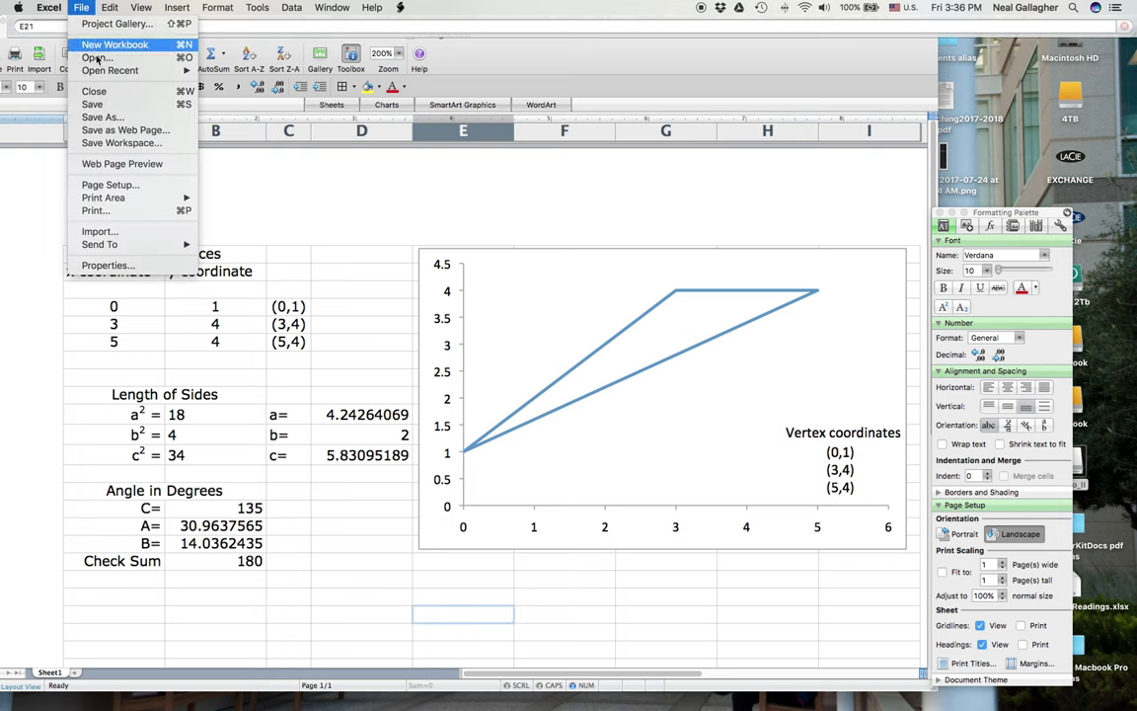
{"action": "left_click", "coordinate": [95, 118]}
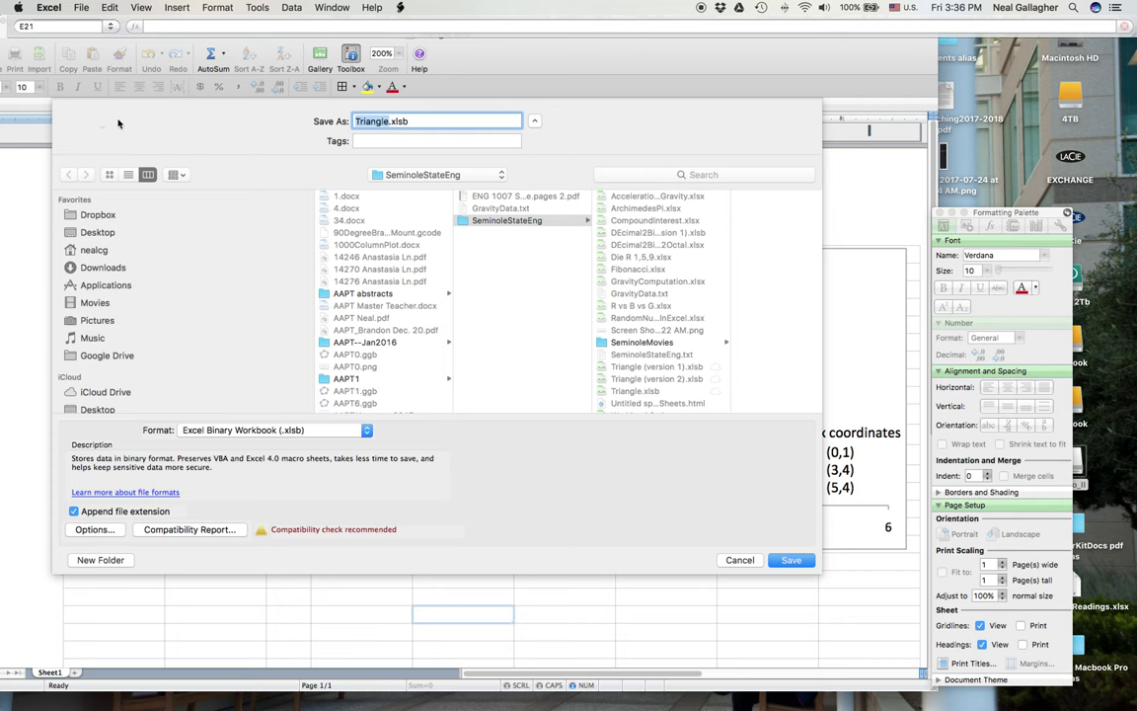
{"action": "left_click", "coordinate": [794, 561]}
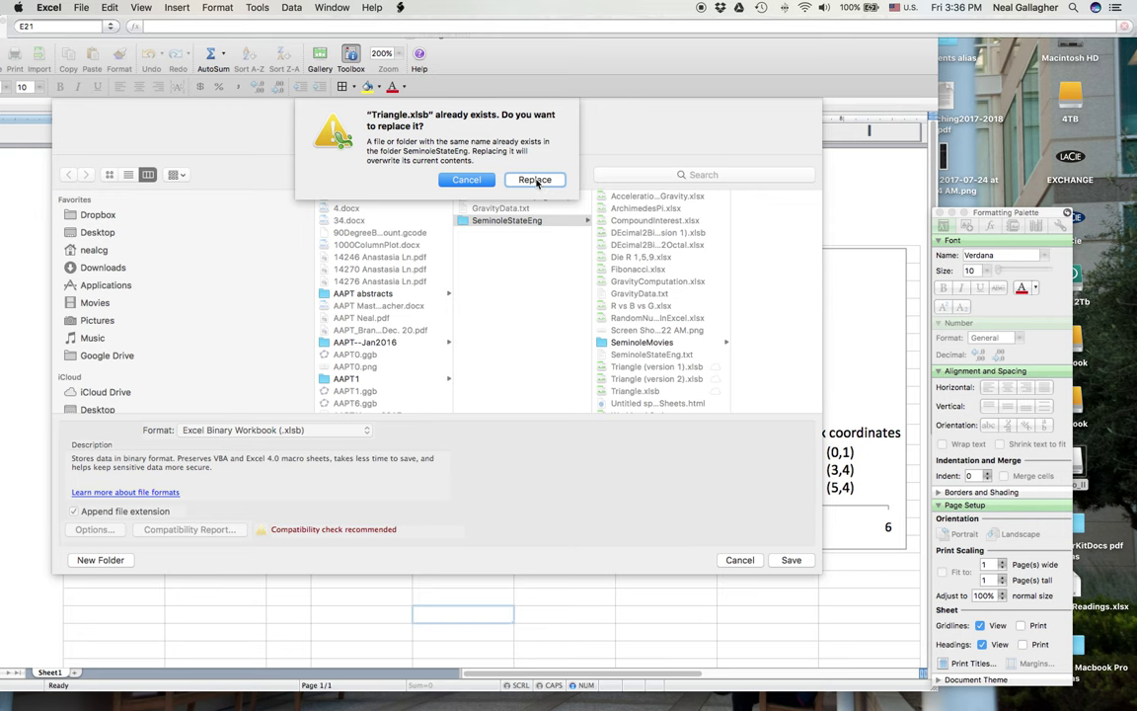
{"action": "left_click", "coordinate": [535, 180]}
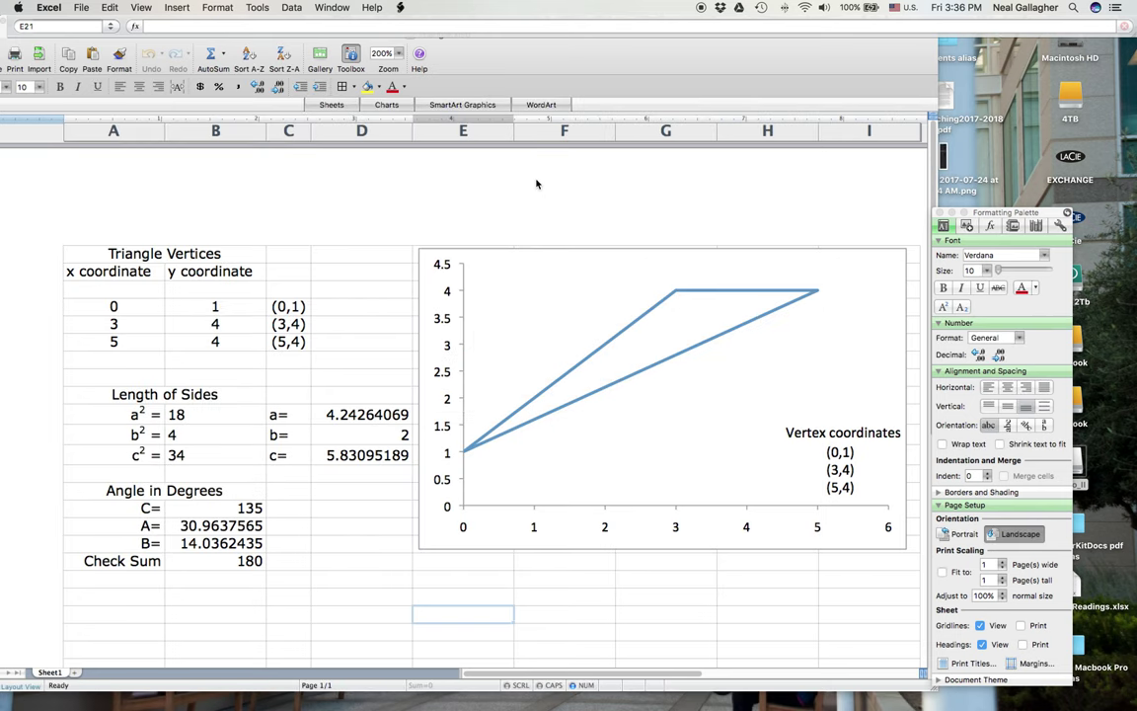